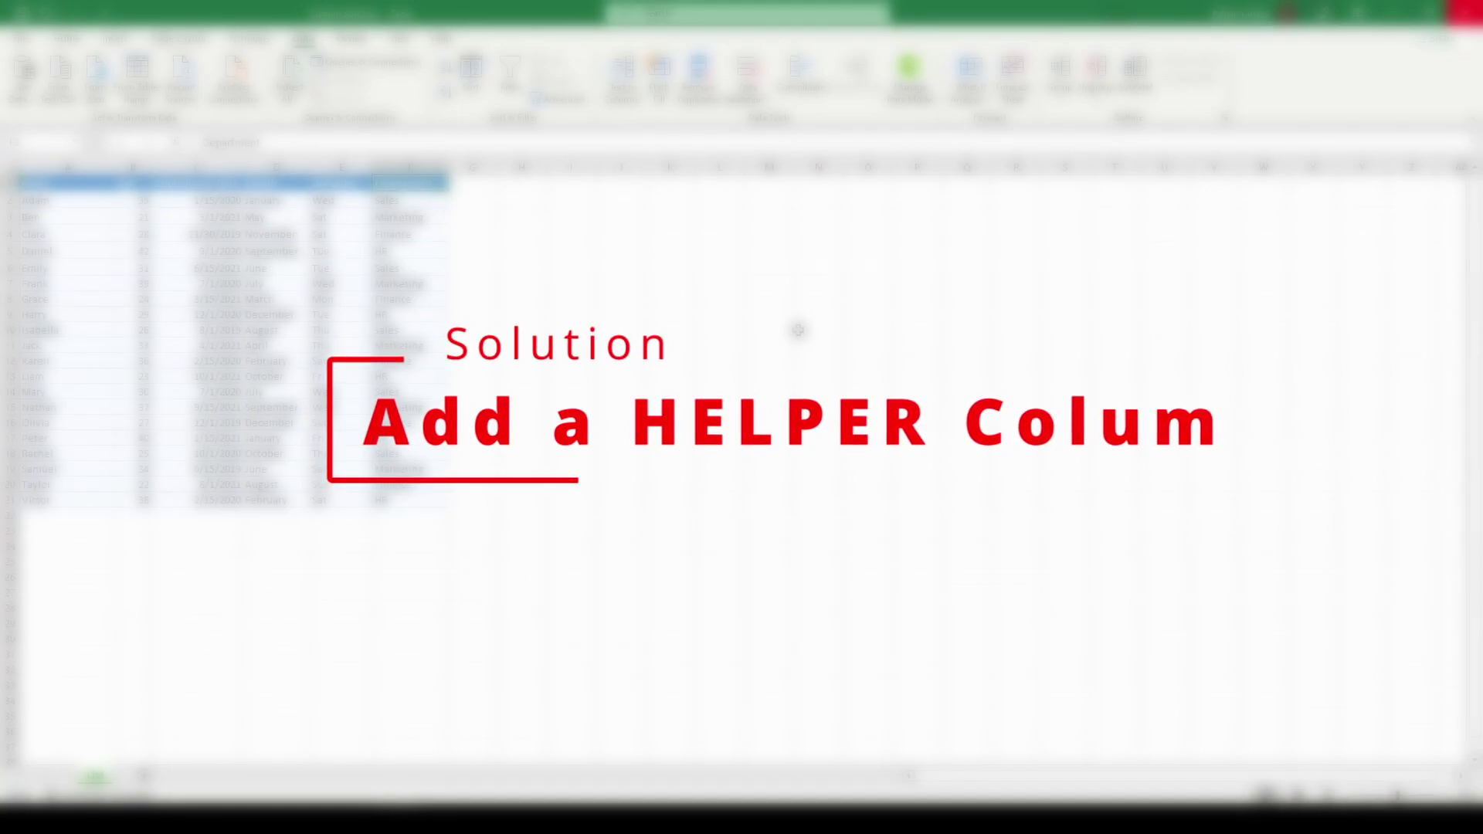
- Insert a new column before the Name column and give it the header Row
click(55, 165)
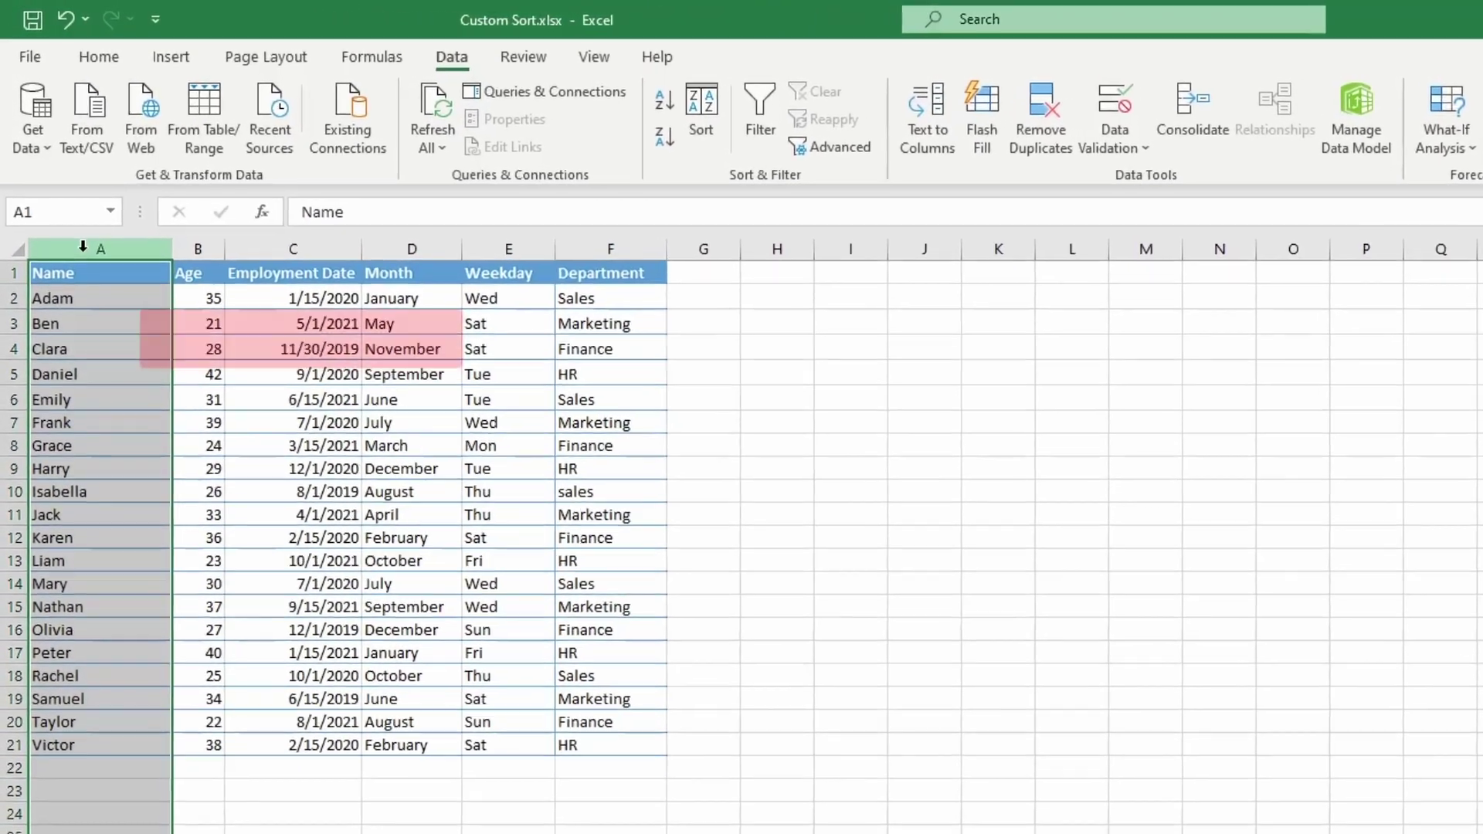
right_click(55, 165)
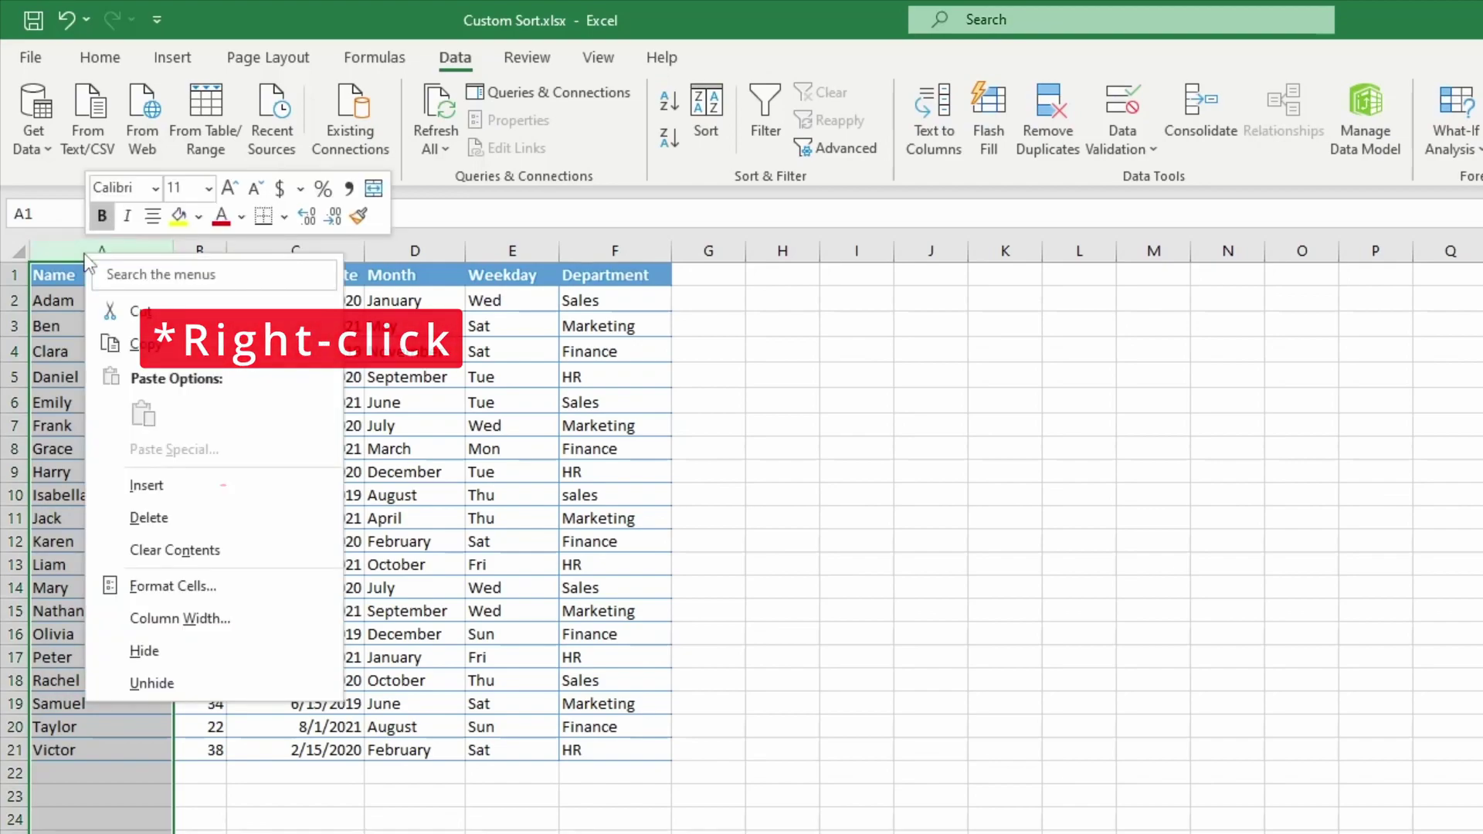
click(146, 485)
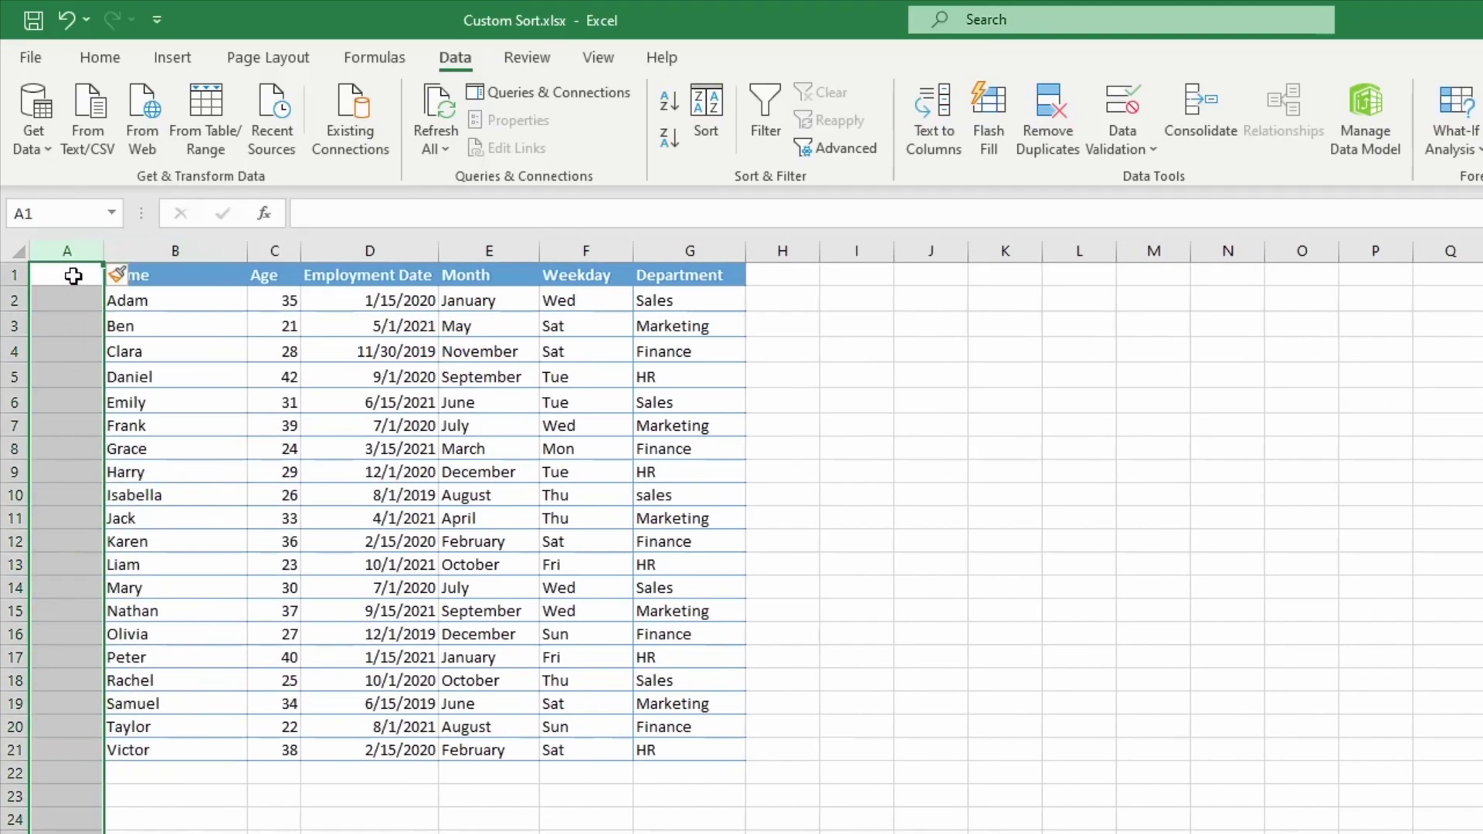
click(72, 276)
text(Row)
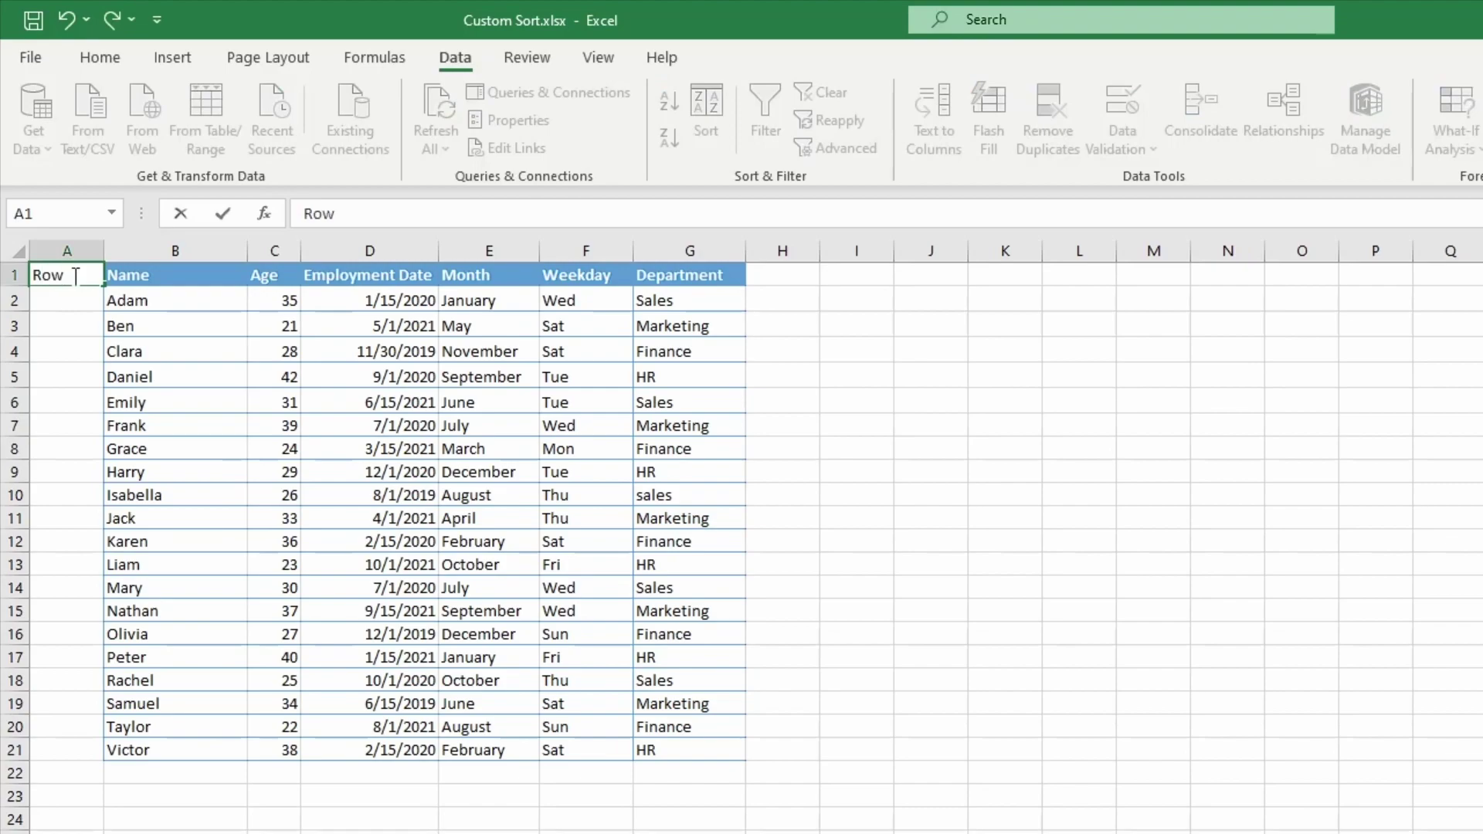
- Number the table rows in cells A2:A21 of the Row column as a series from 1 to 20
click(59, 297)
text(1)
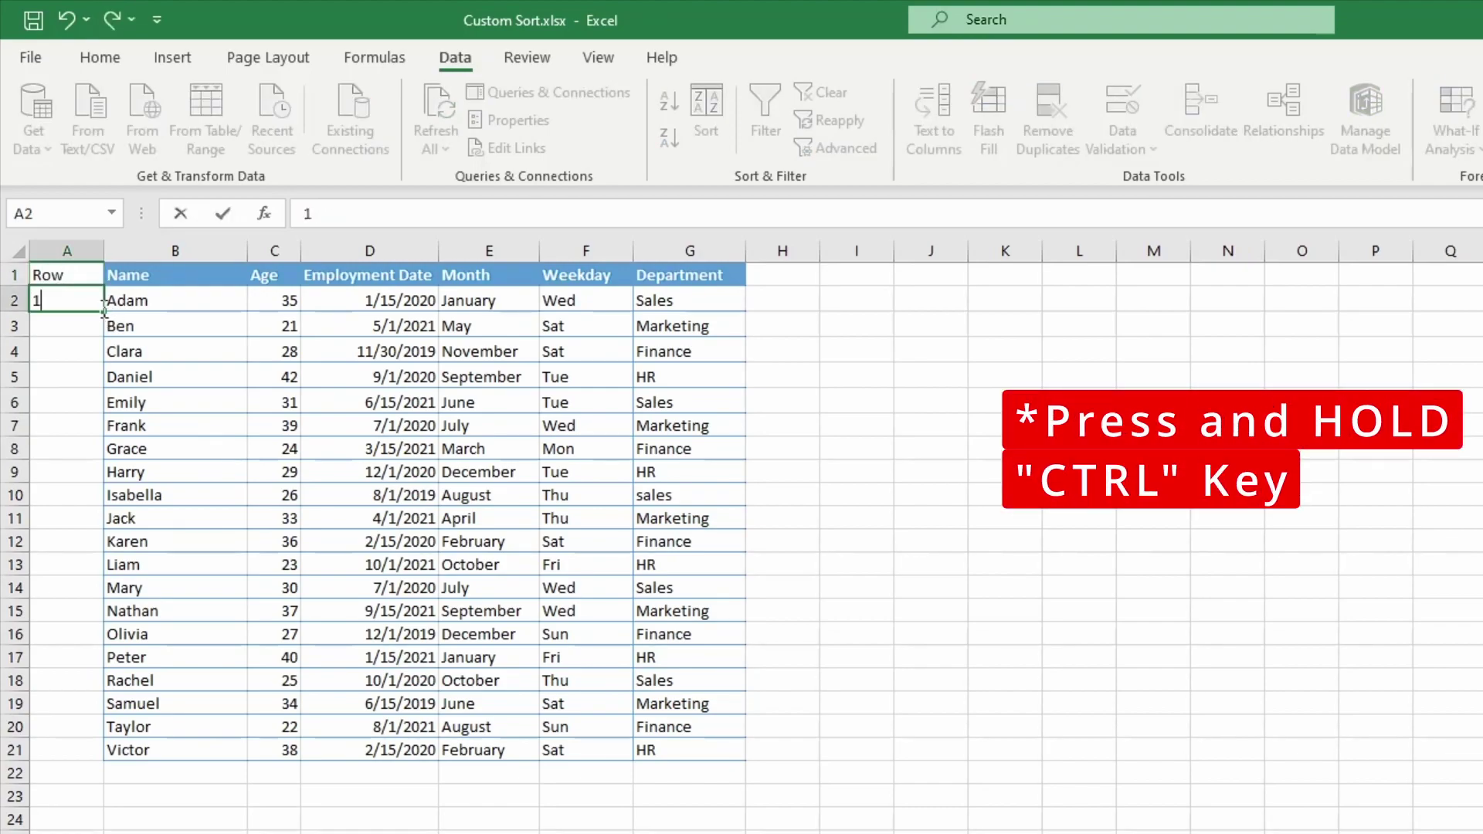
drag(104, 312, 102, 765)
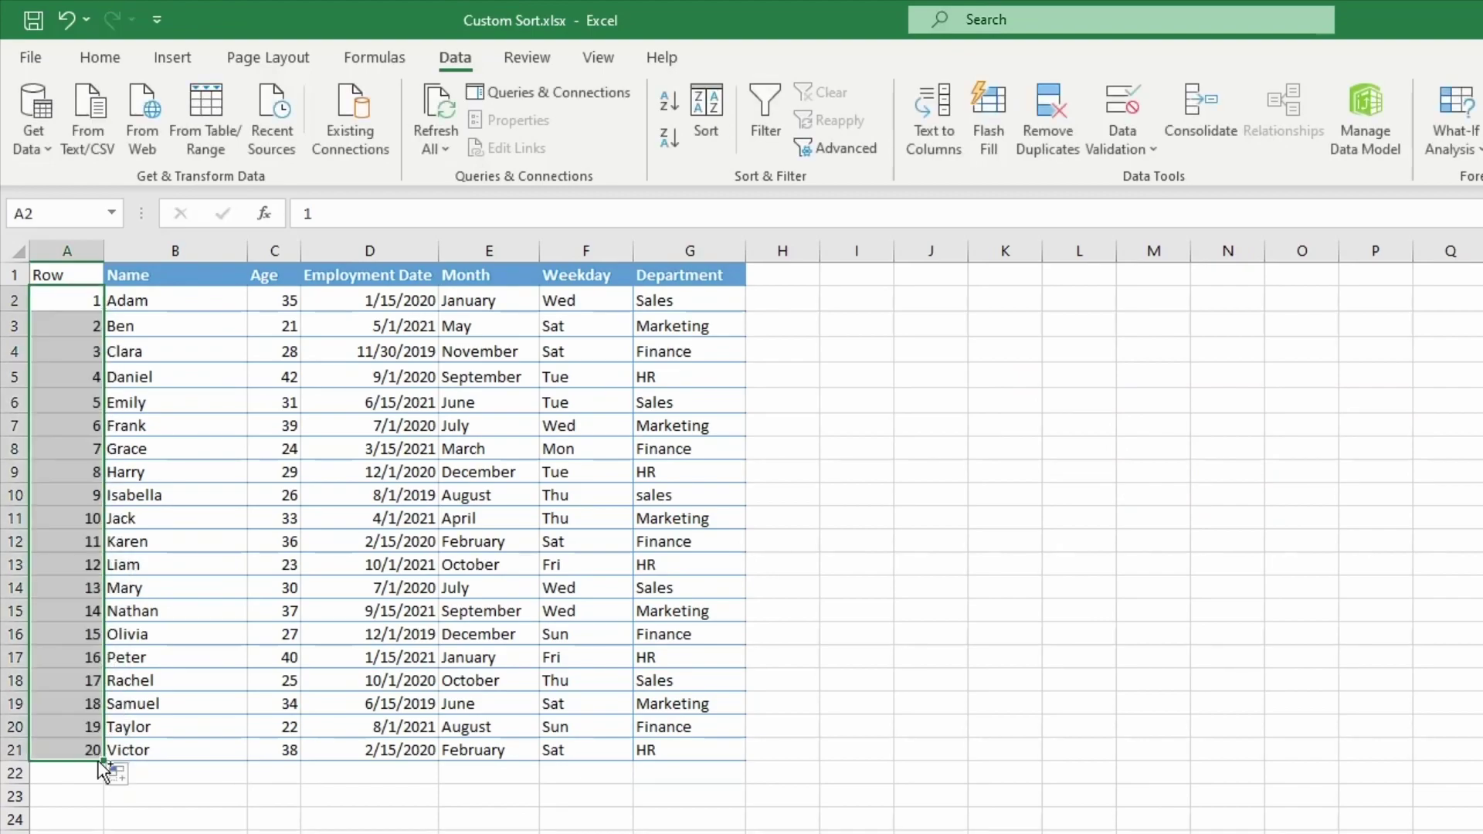
click(78, 300)
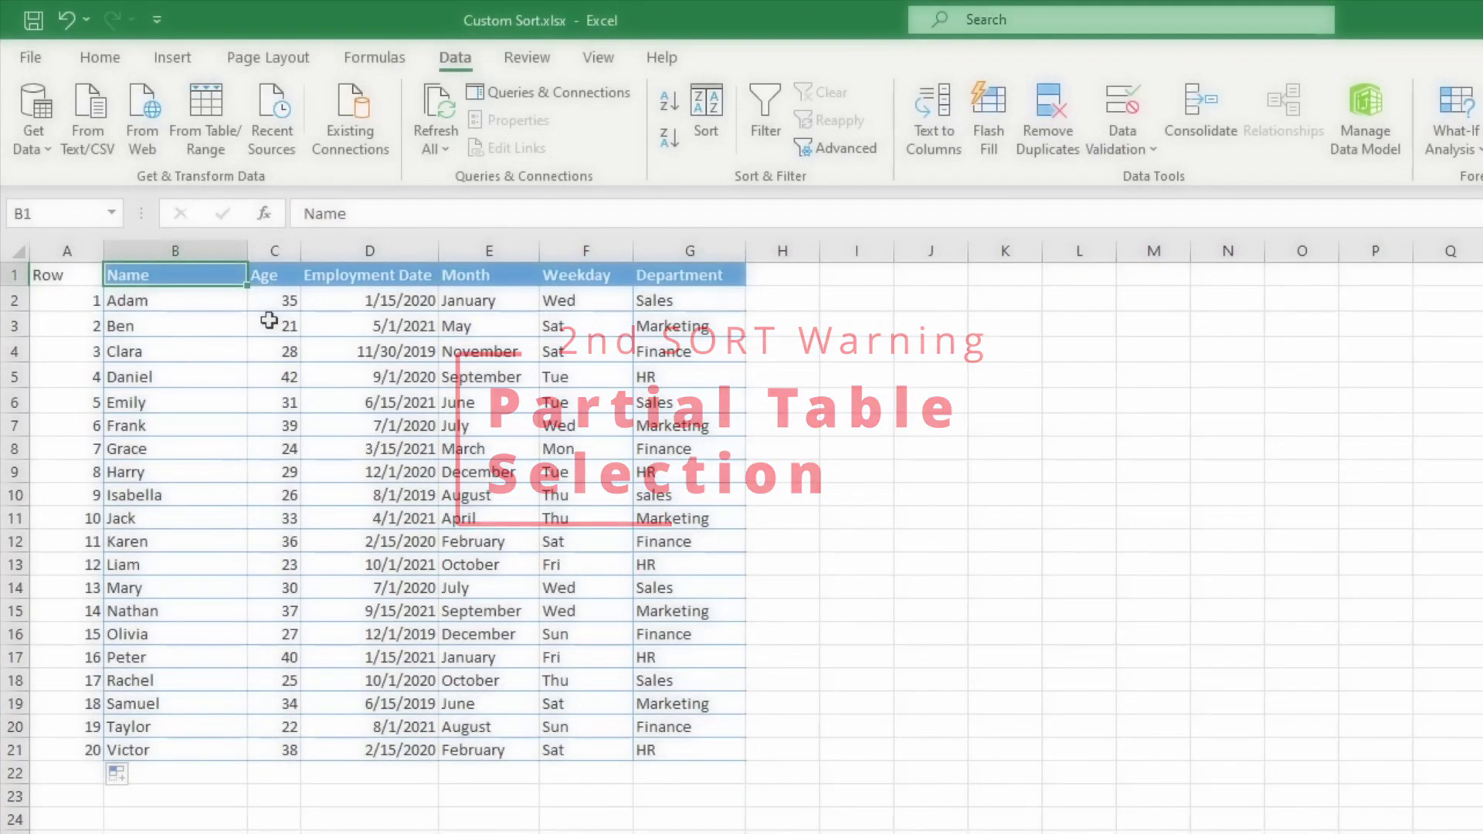
- Start a sort with only the Age column range C1:C21 selected, and cancel it
drag(274, 272, 282, 749)
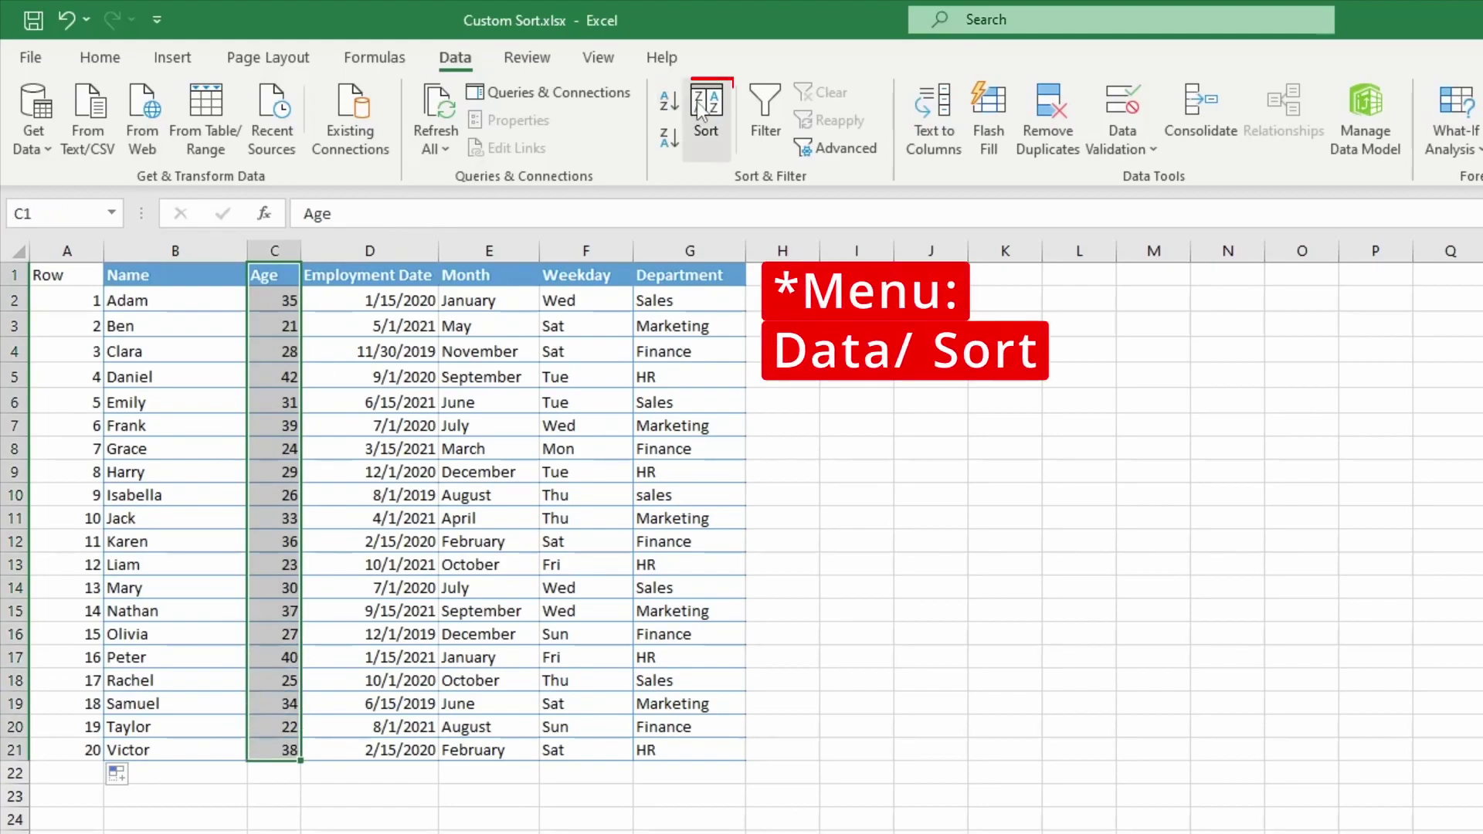
click(706, 116)
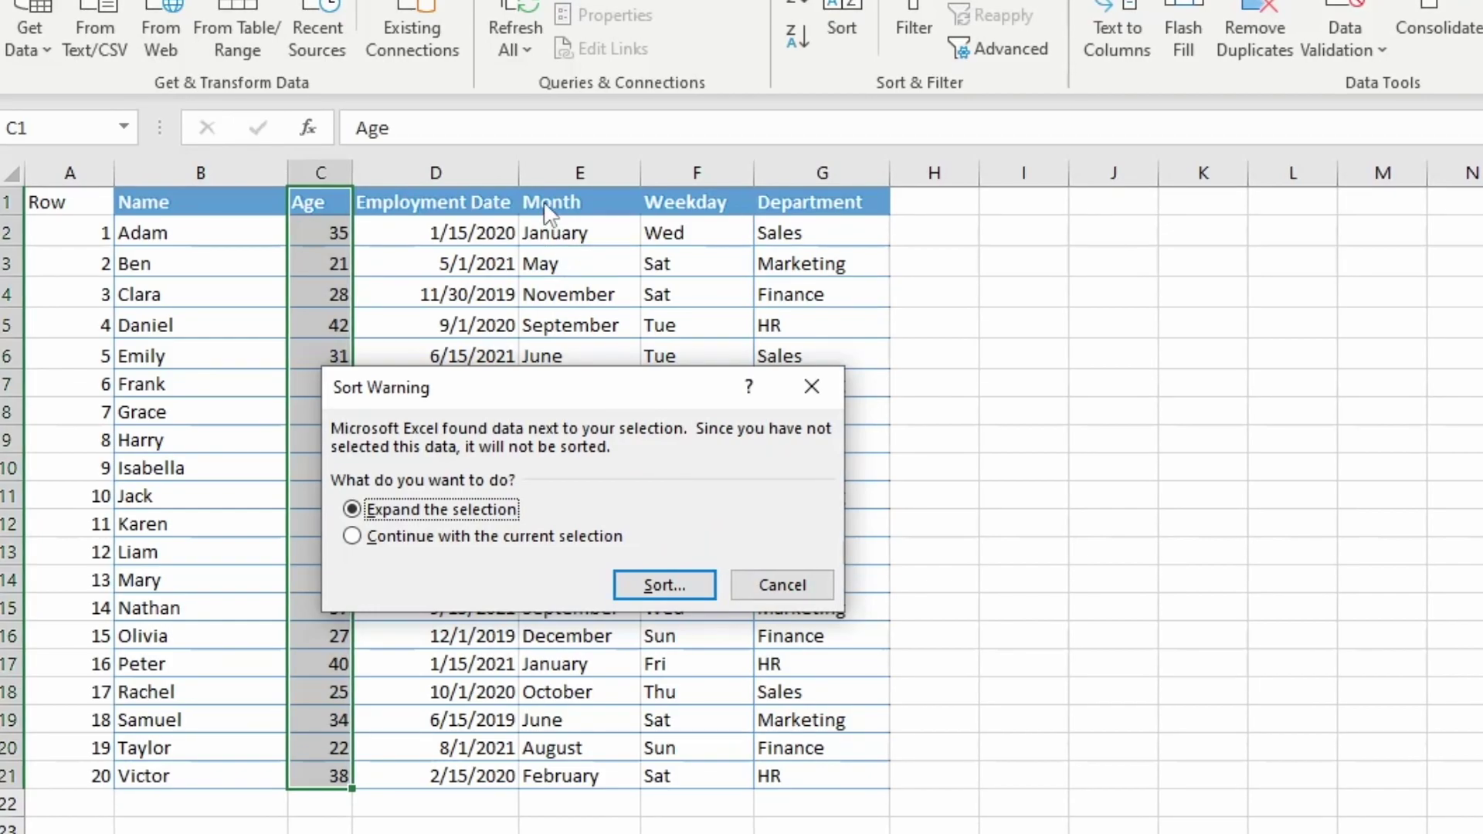
click(782, 584)
- Select the entire table range A1:G21, including the Row column and the headers
click(221, 166)
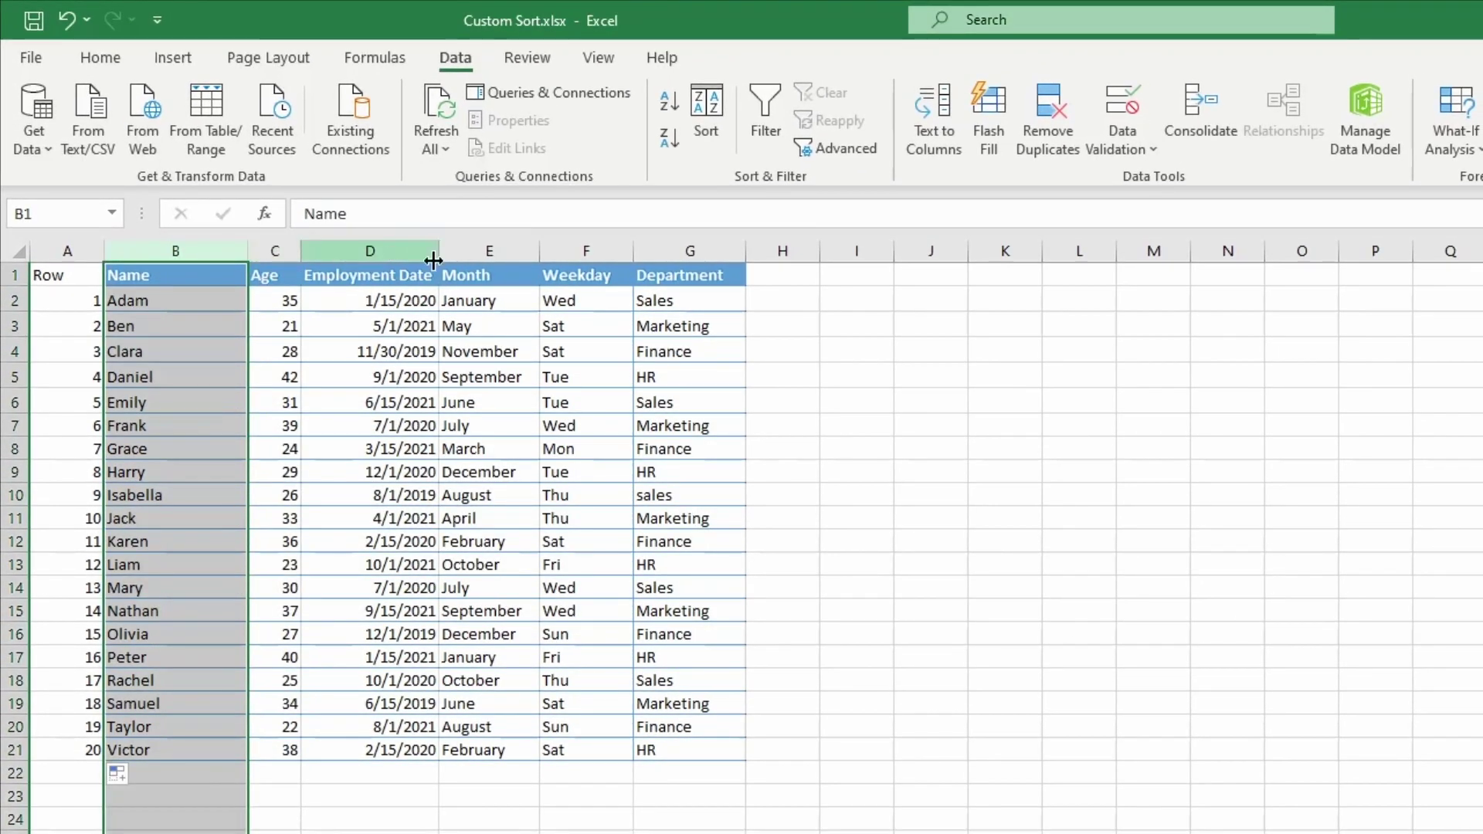
click(690, 250)
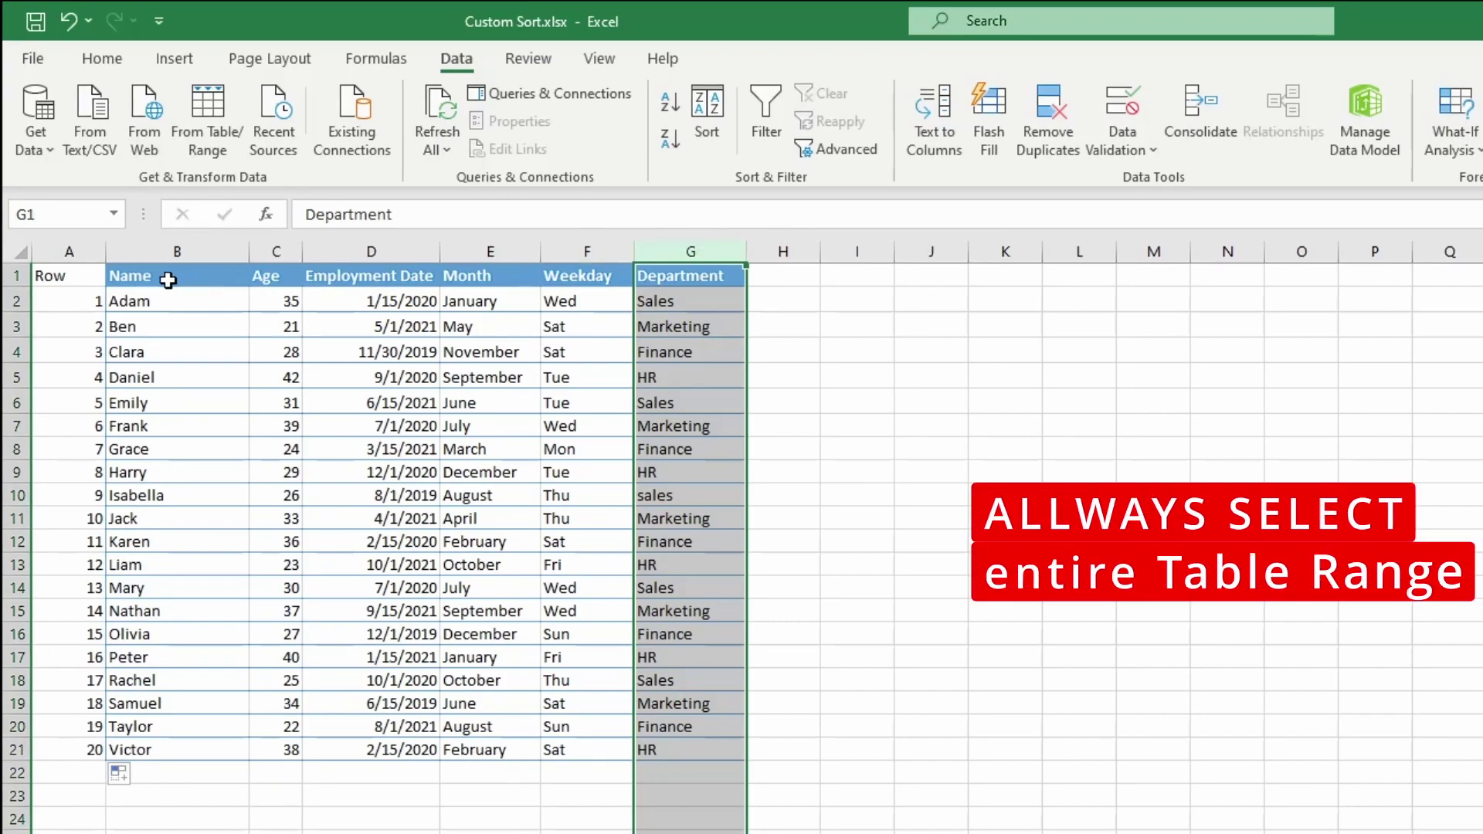
click(74, 276)
drag(106, 298, 686, 743)
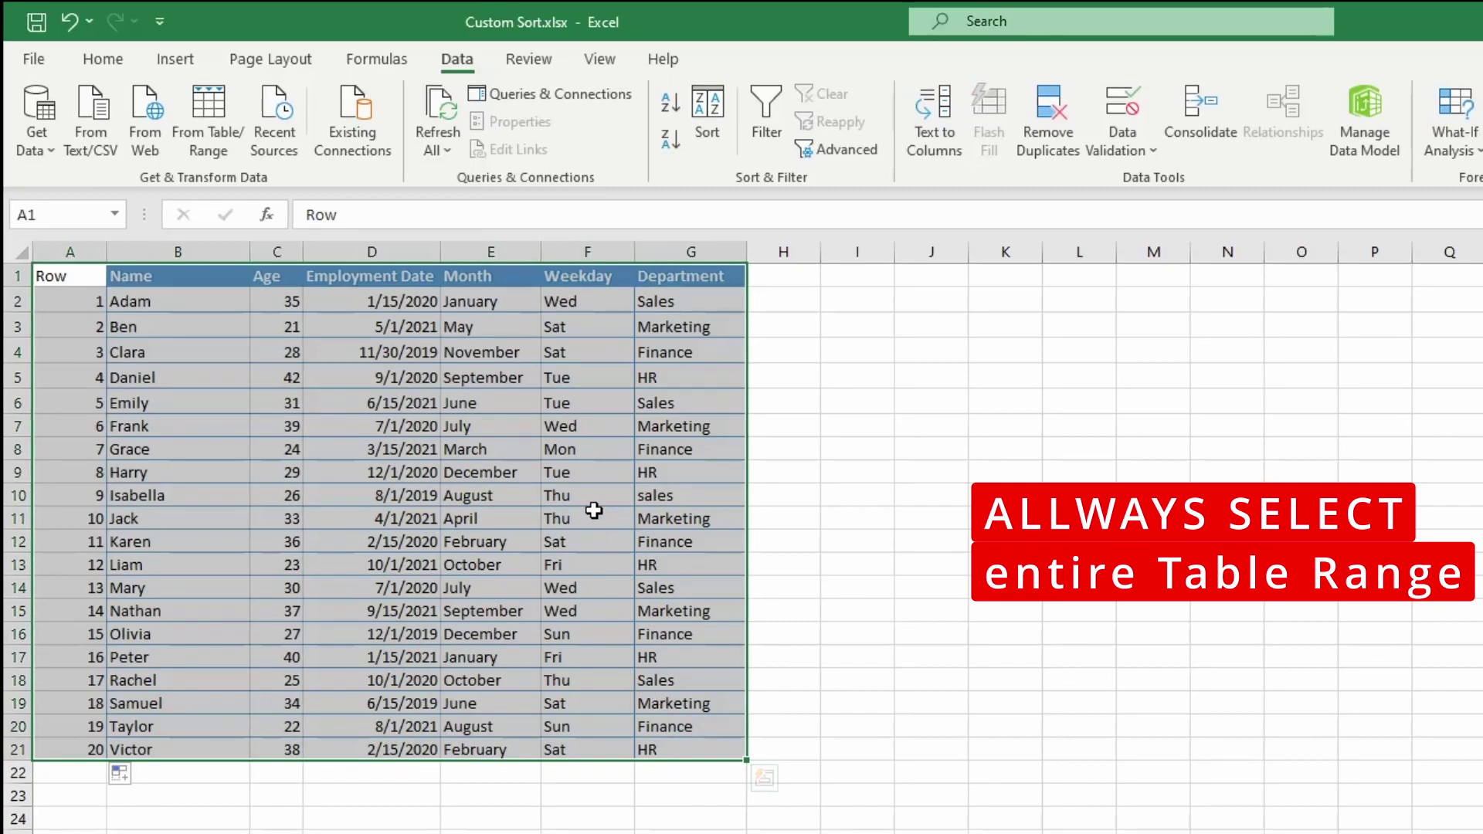
- Select the whole table starting from a single cell in the Name column, and clear the selection
click(132, 300)
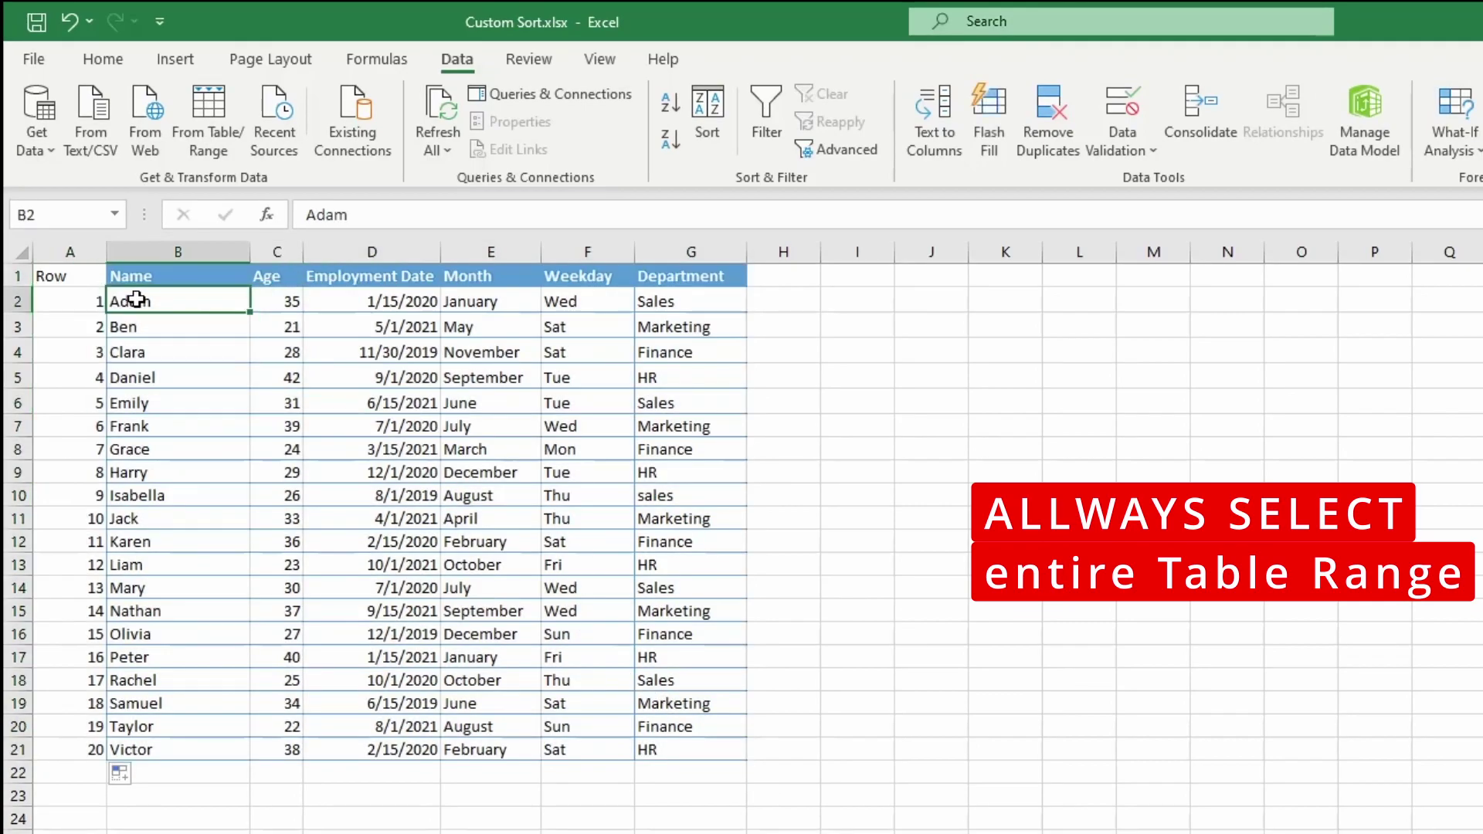
click(196, 376)
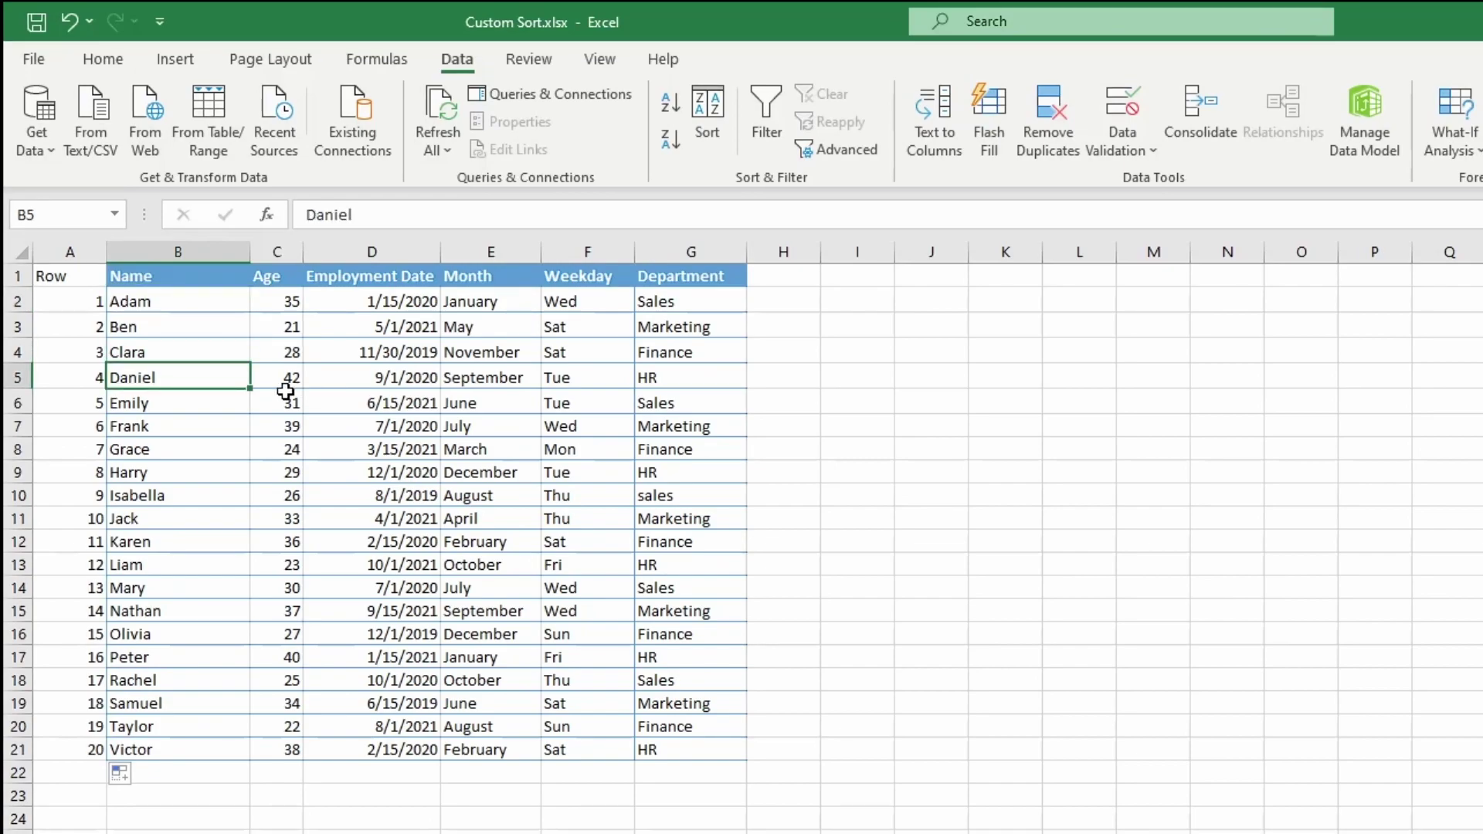
key(ctrl+a)
click(286, 391)
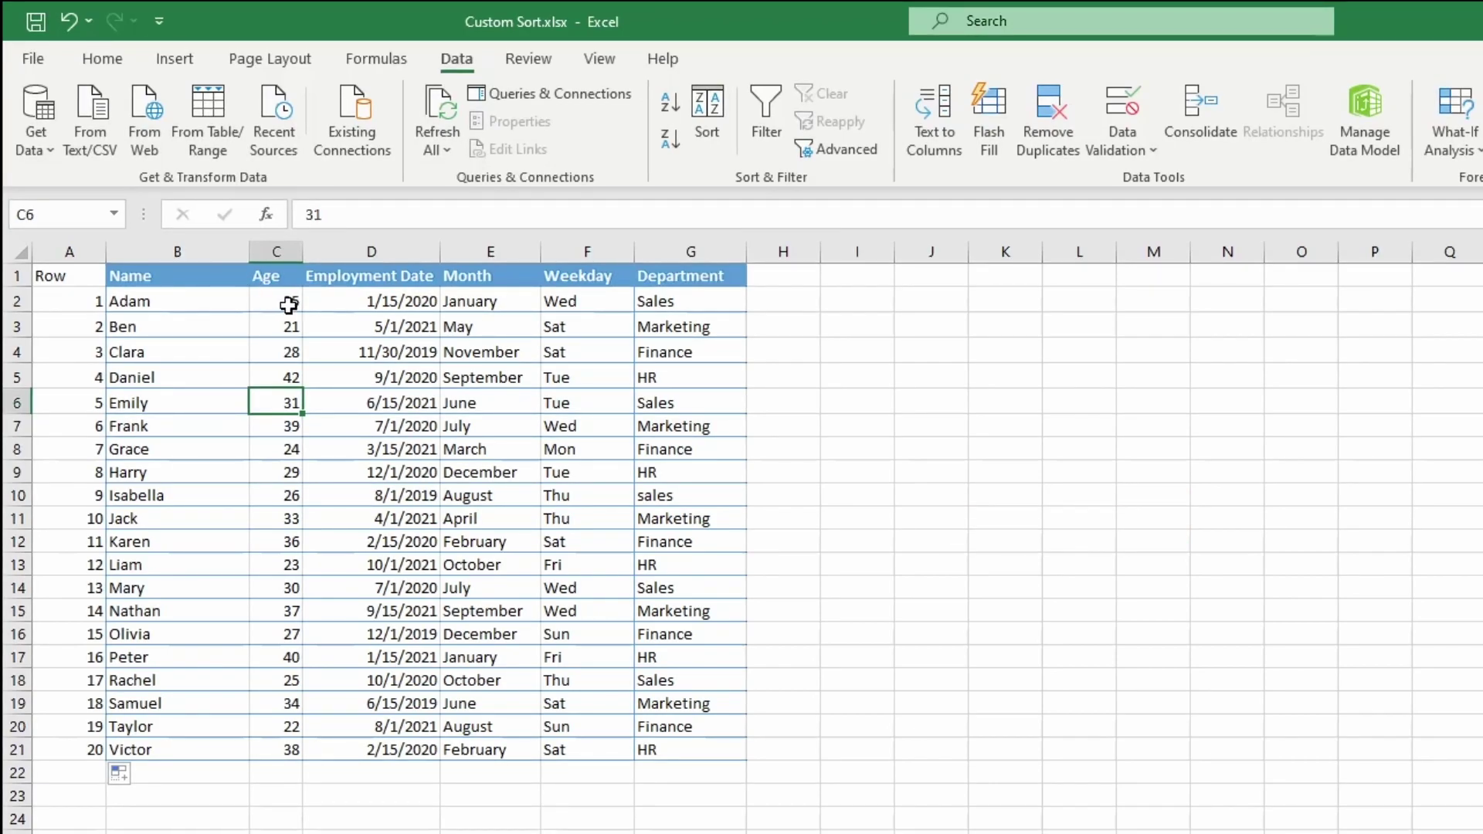
- Start a sort from the partial Age range C1:C9, choosing Expand the selection, and leave it without sorting
drag(275, 276, 276, 472)
click(707, 116)
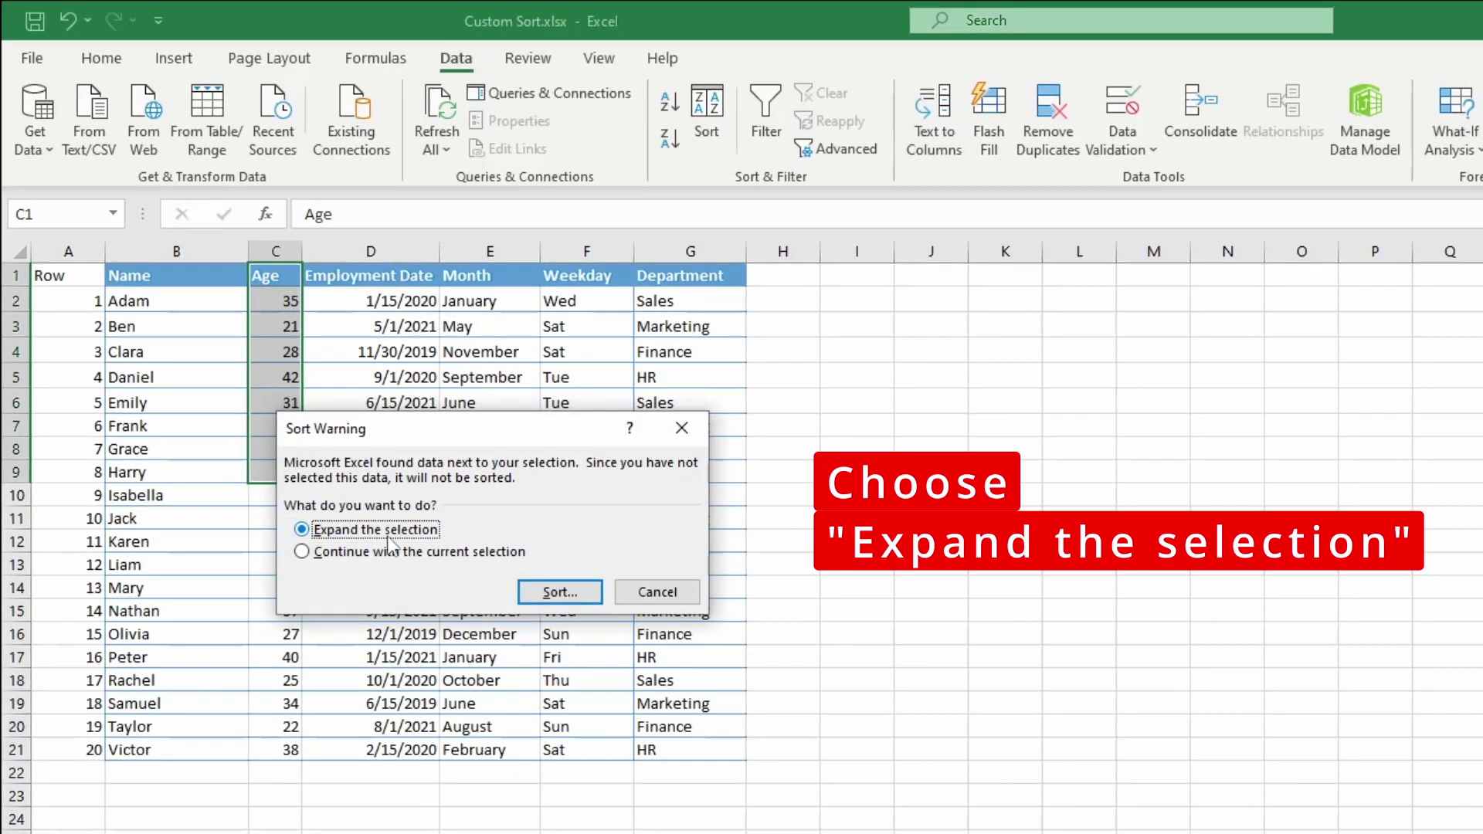
click(560, 592)
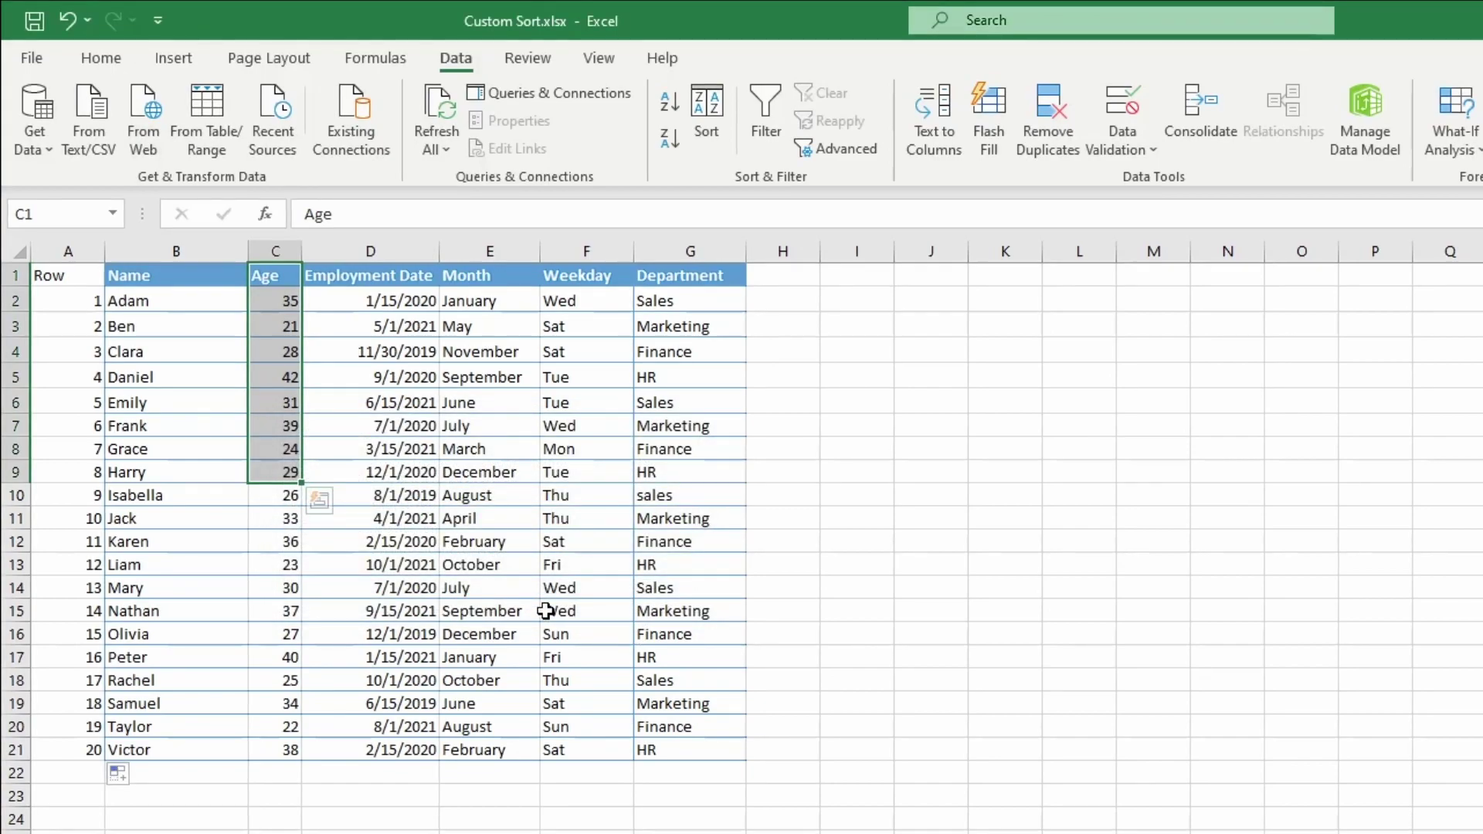
click(459, 488)
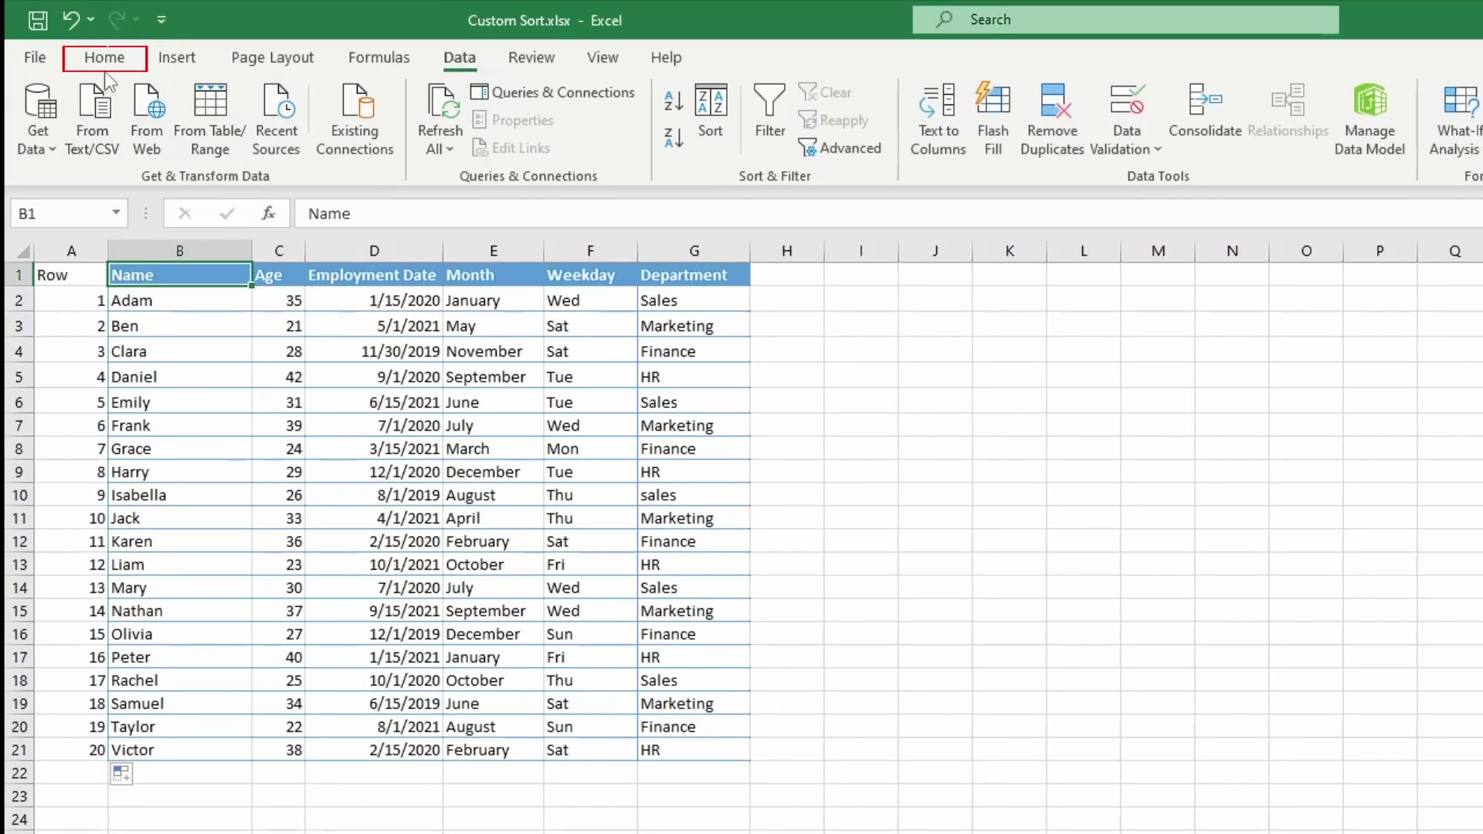
- Open the Custom Sort settings for the whole table and close them without sorting
click(106, 68)
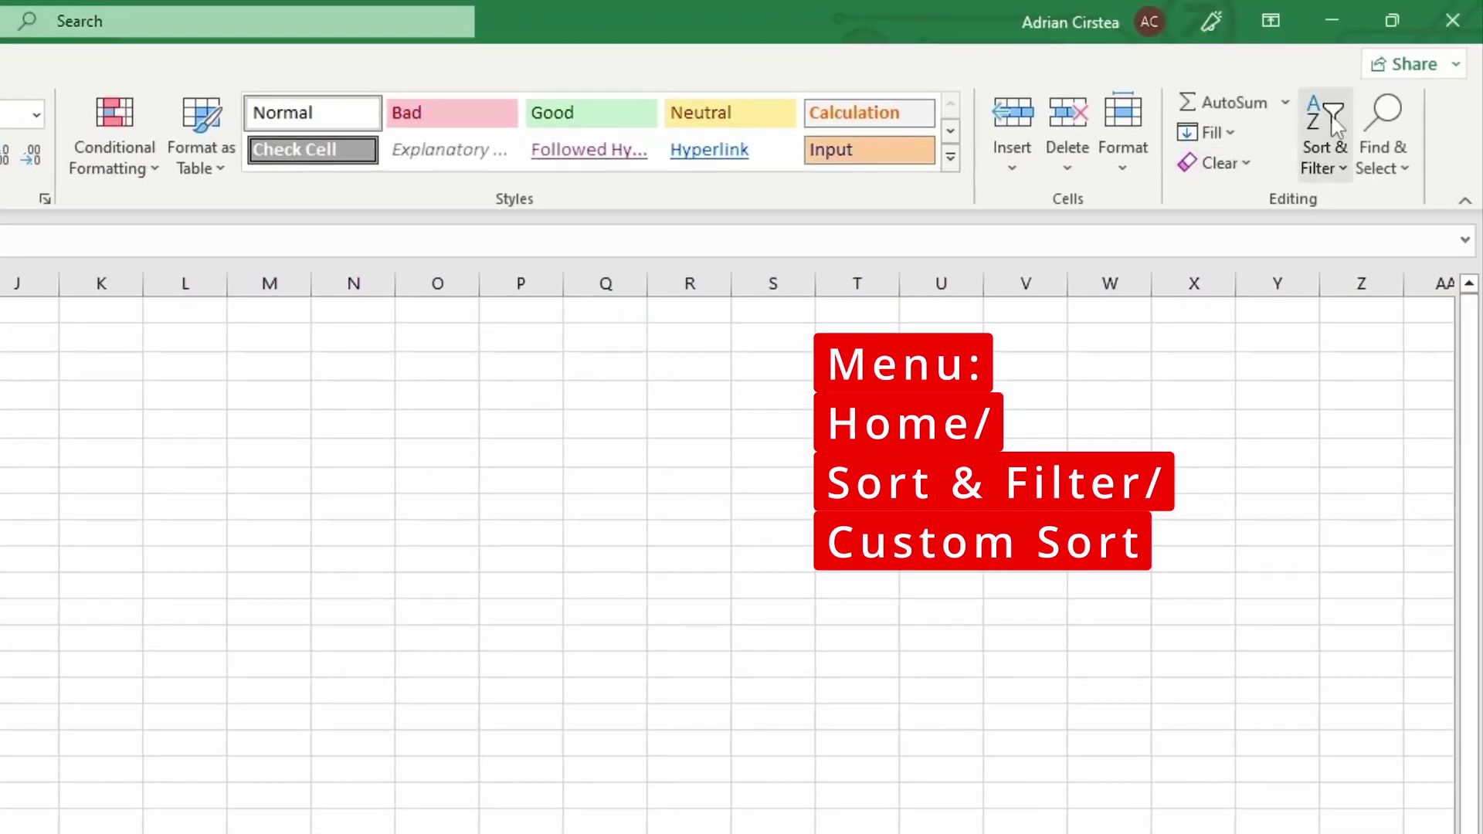
click(1335, 123)
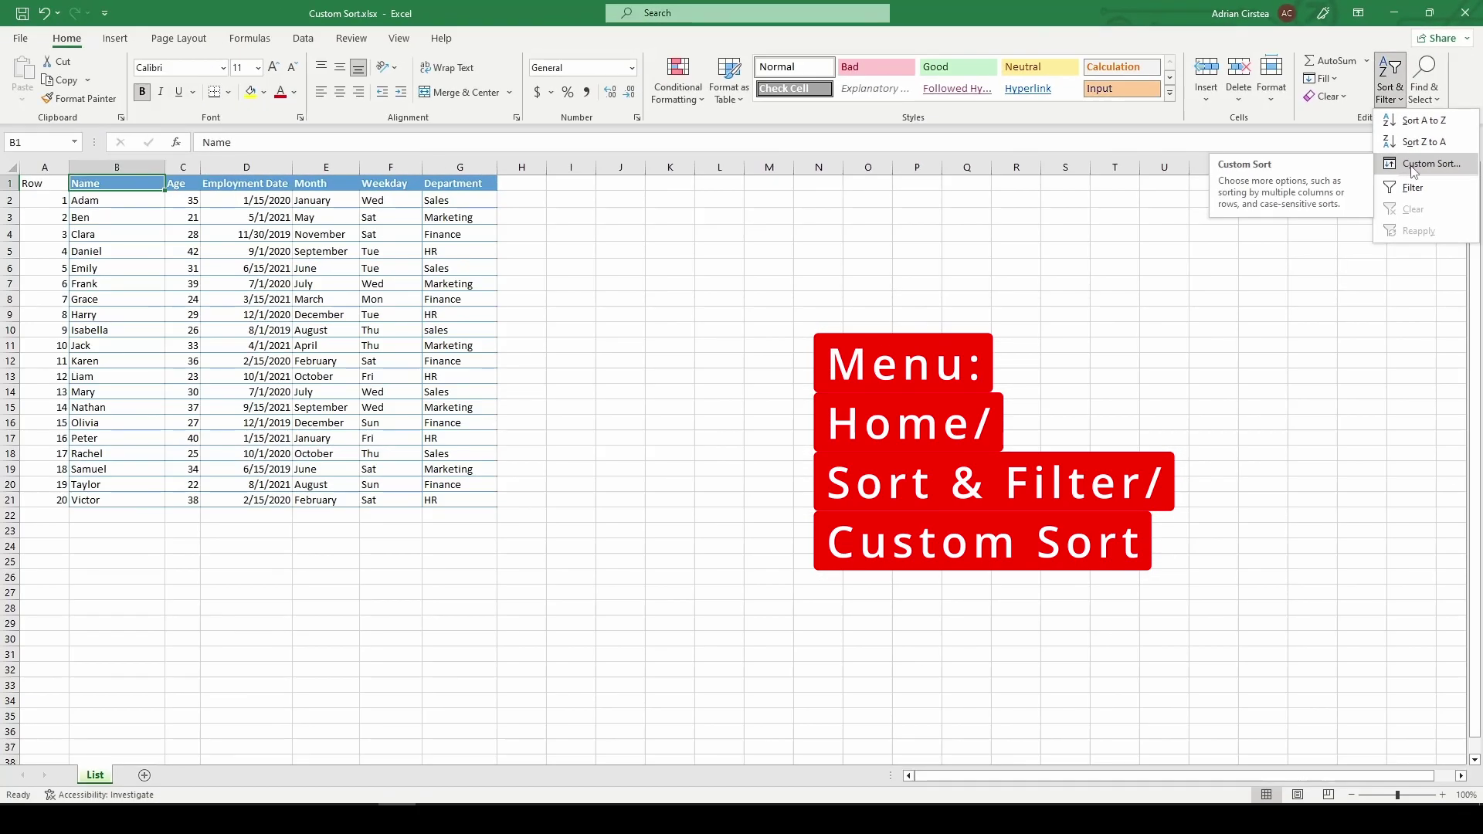
click(1412, 164)
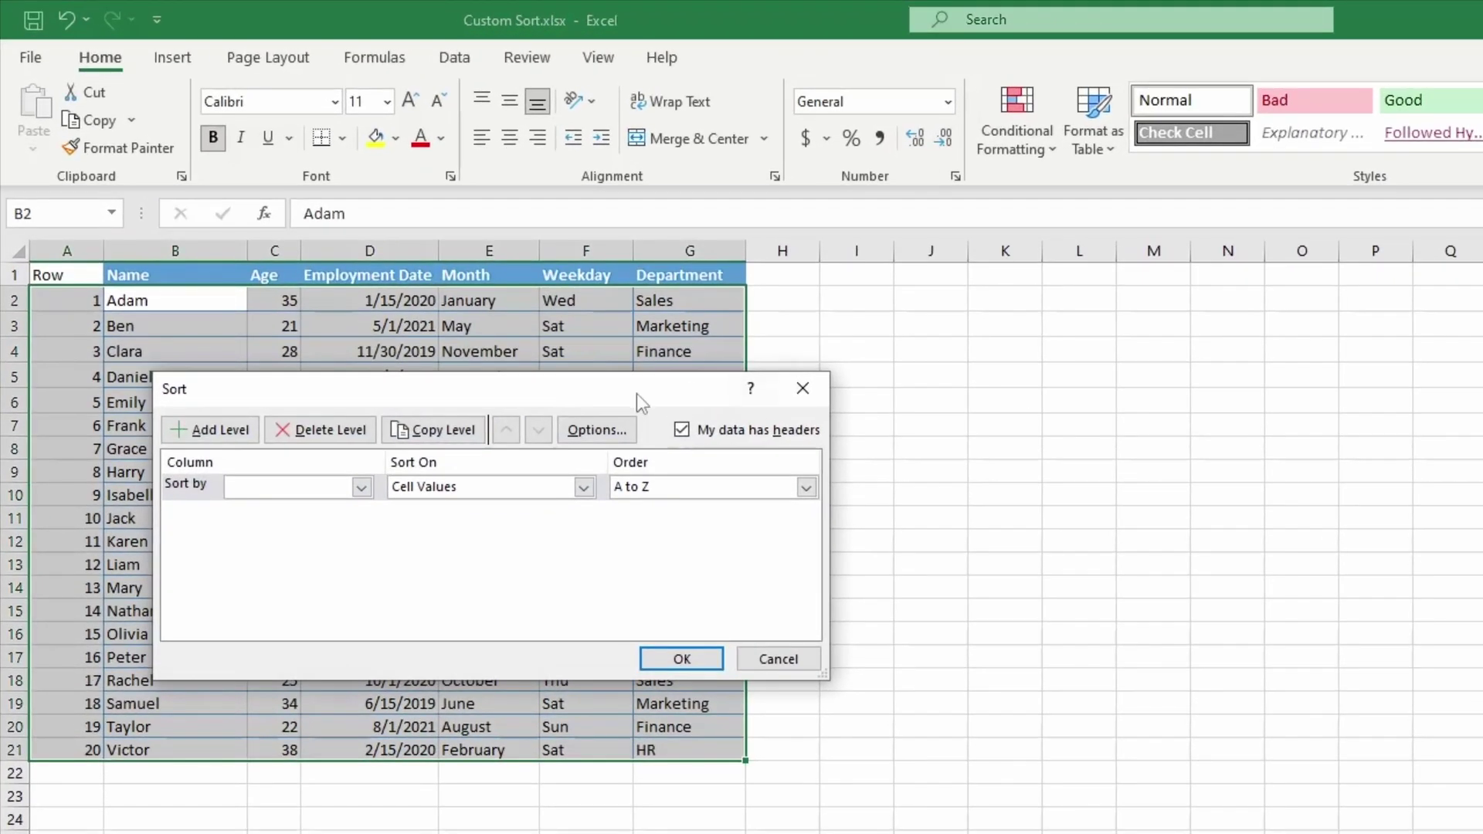
click(532, 260)
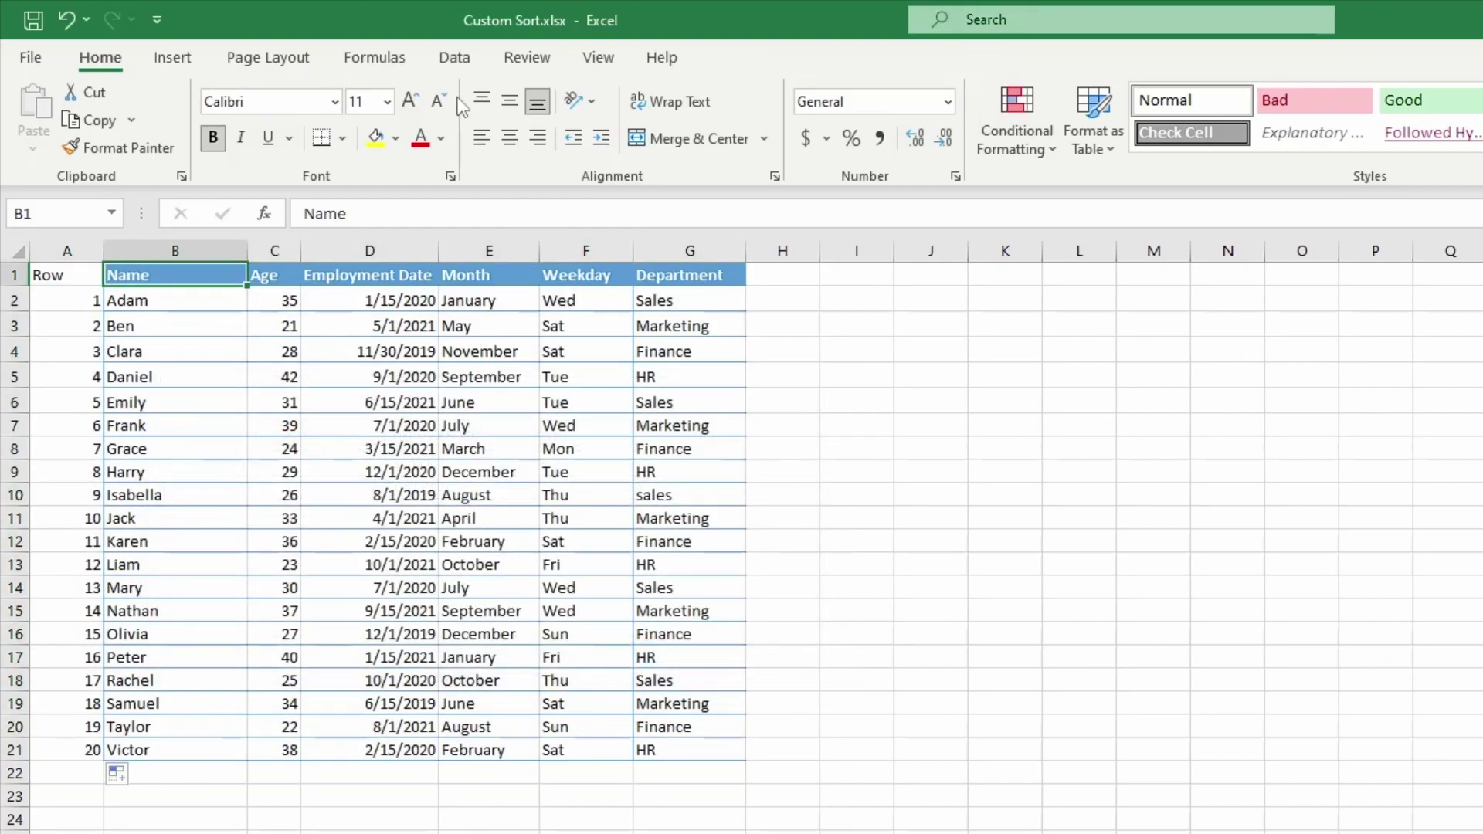
- Reopen and close the Sort dialog, and display the quick sort options for cell B4 in the Name column
click(455, 58)
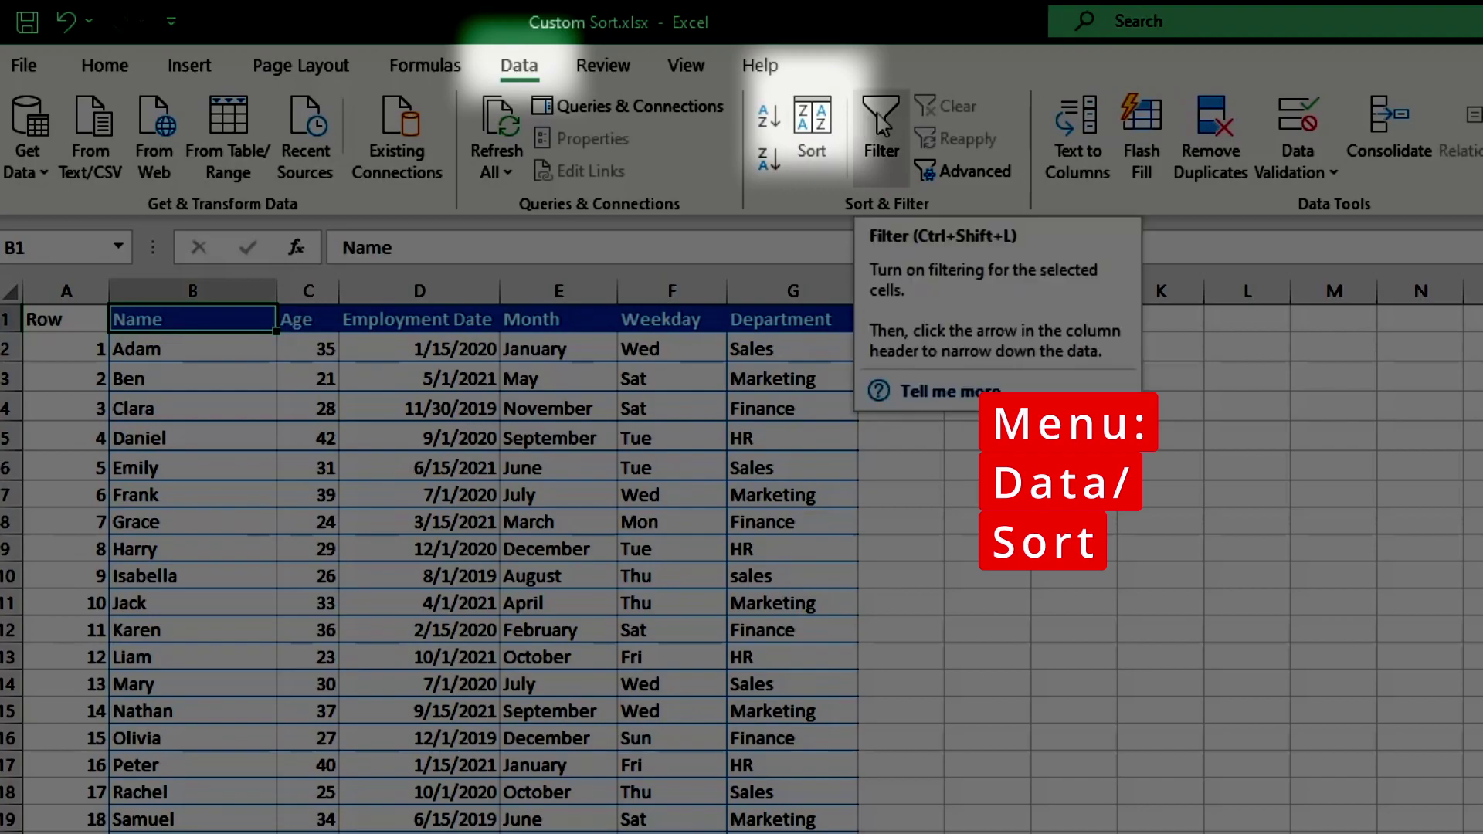
click(810, 132)
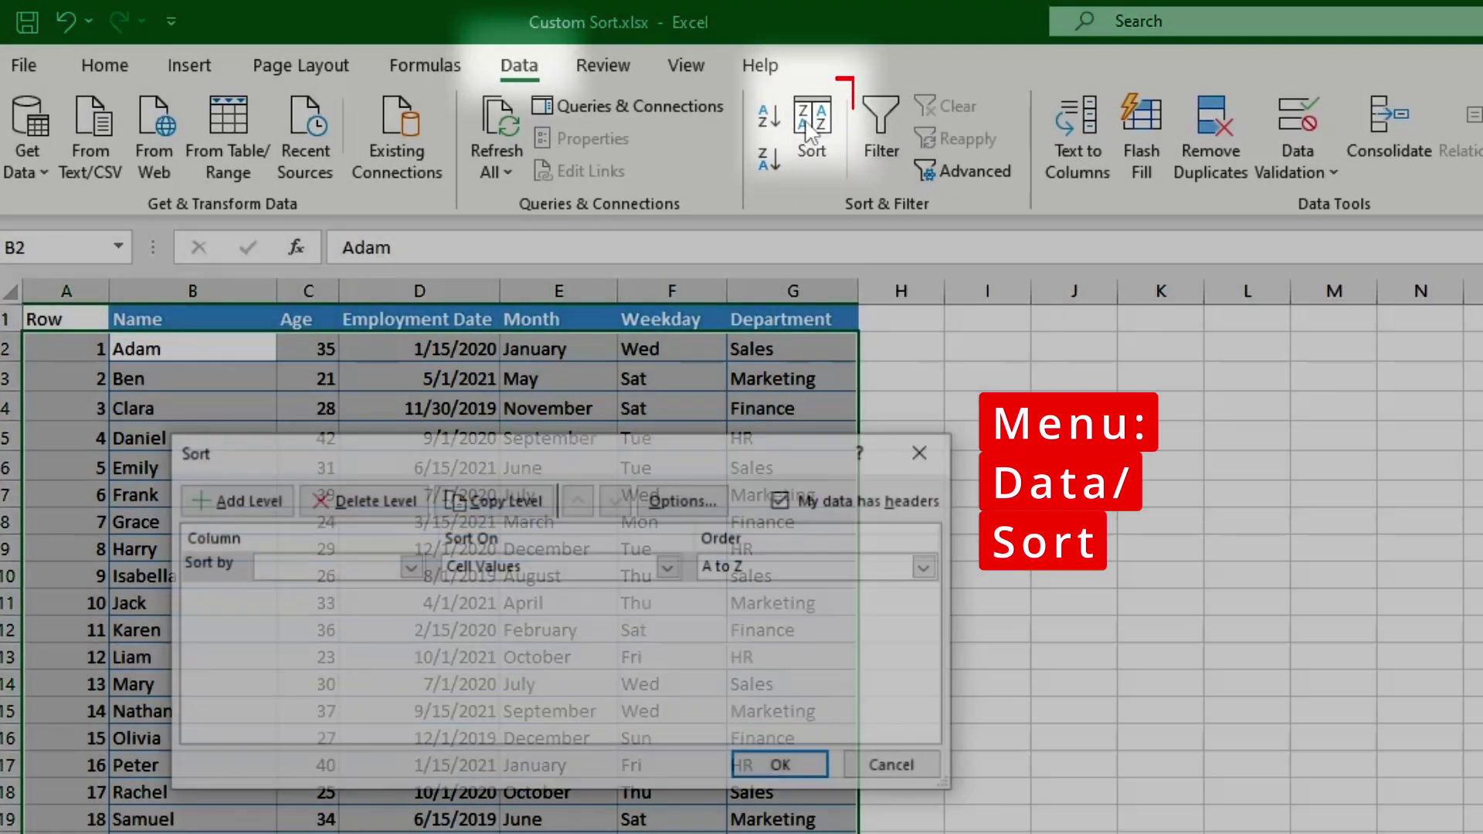
click(924, 452)
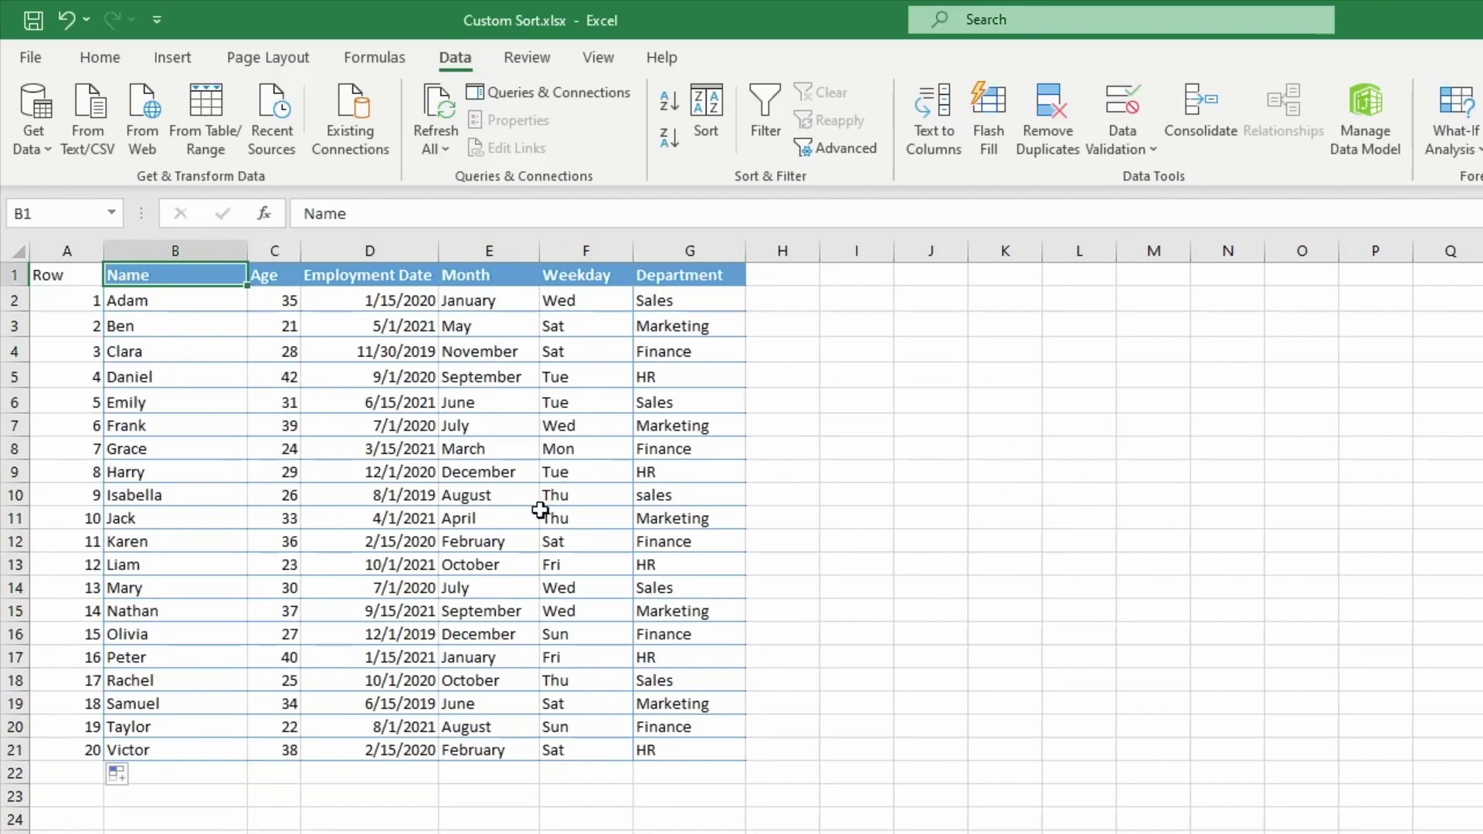
right_click(149, 352)
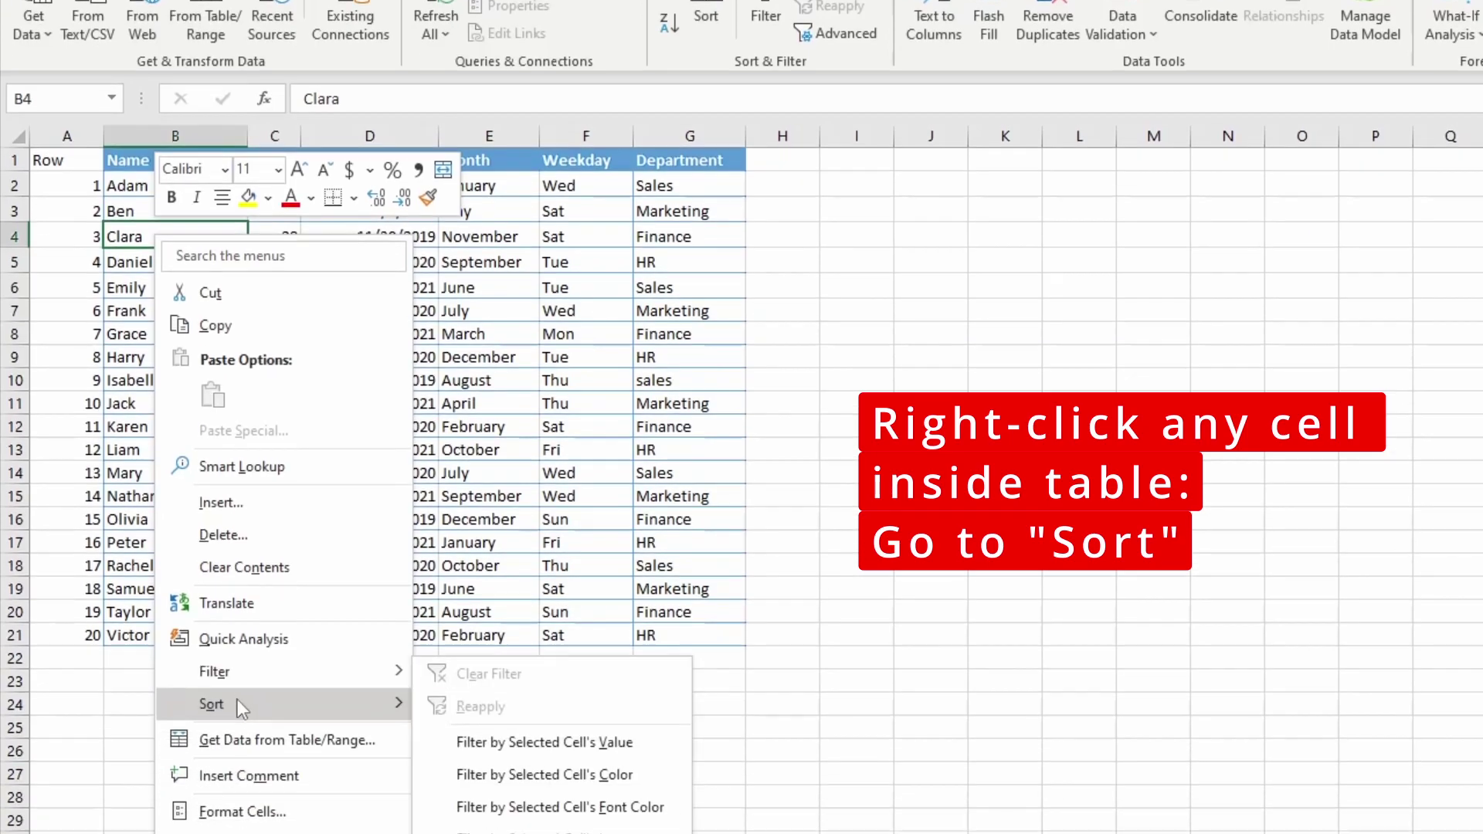
mouse_move(241, 704)
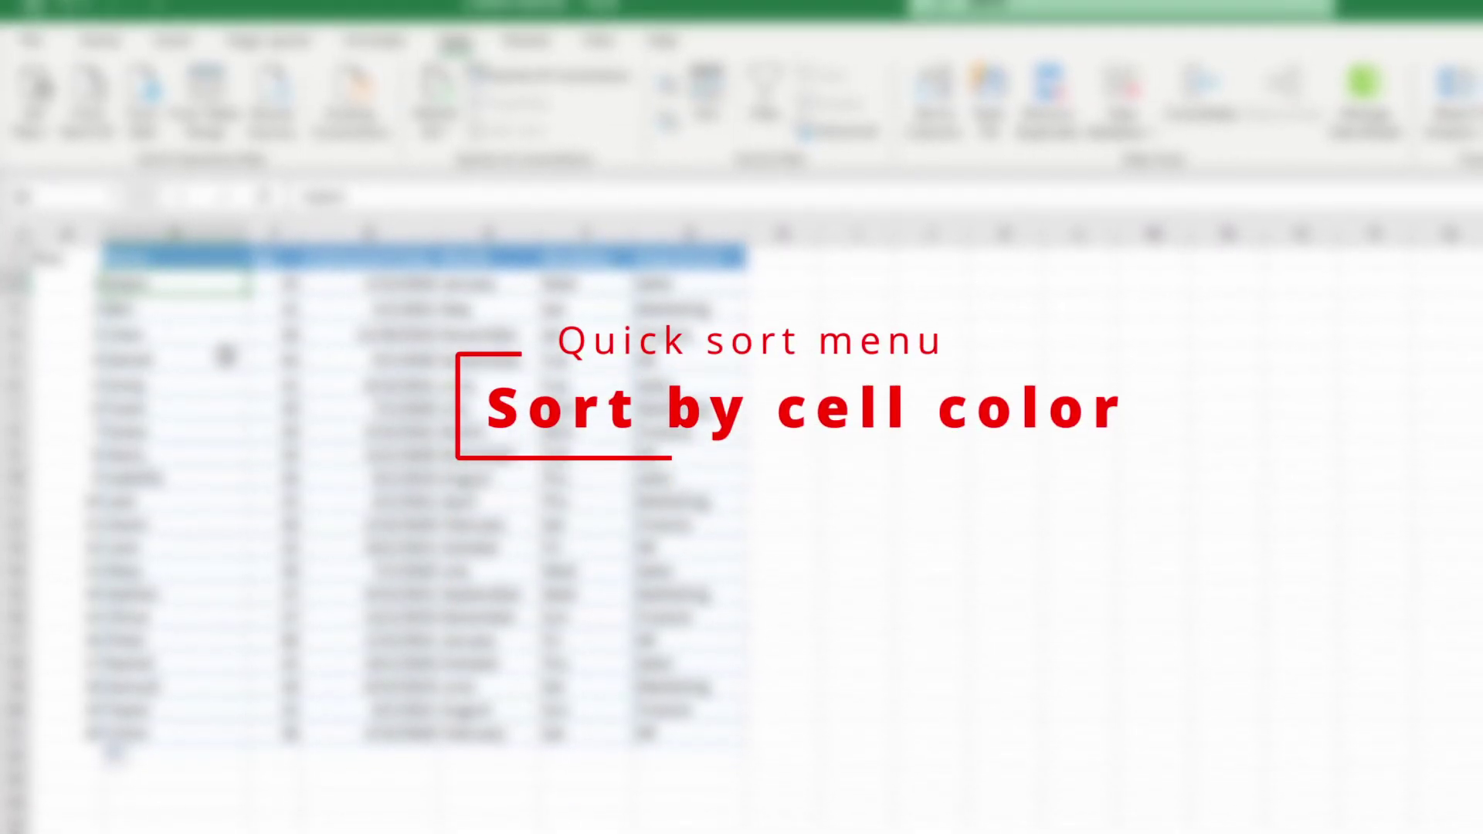
- Fill cells B10 and B15 in the Name column with yellow
click(146, 478)
ctrl+click(143, 615)
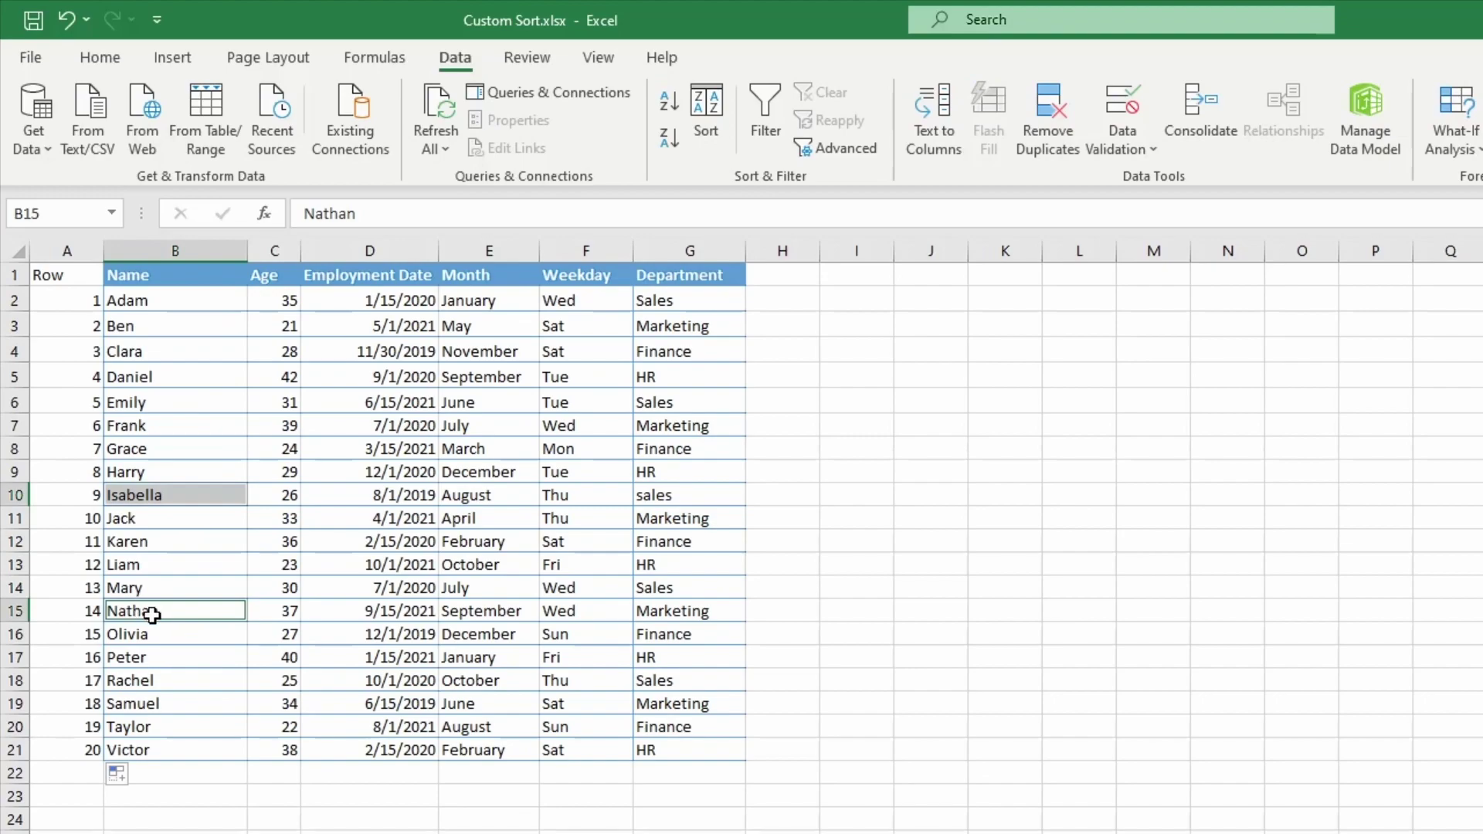
click(99, 57)
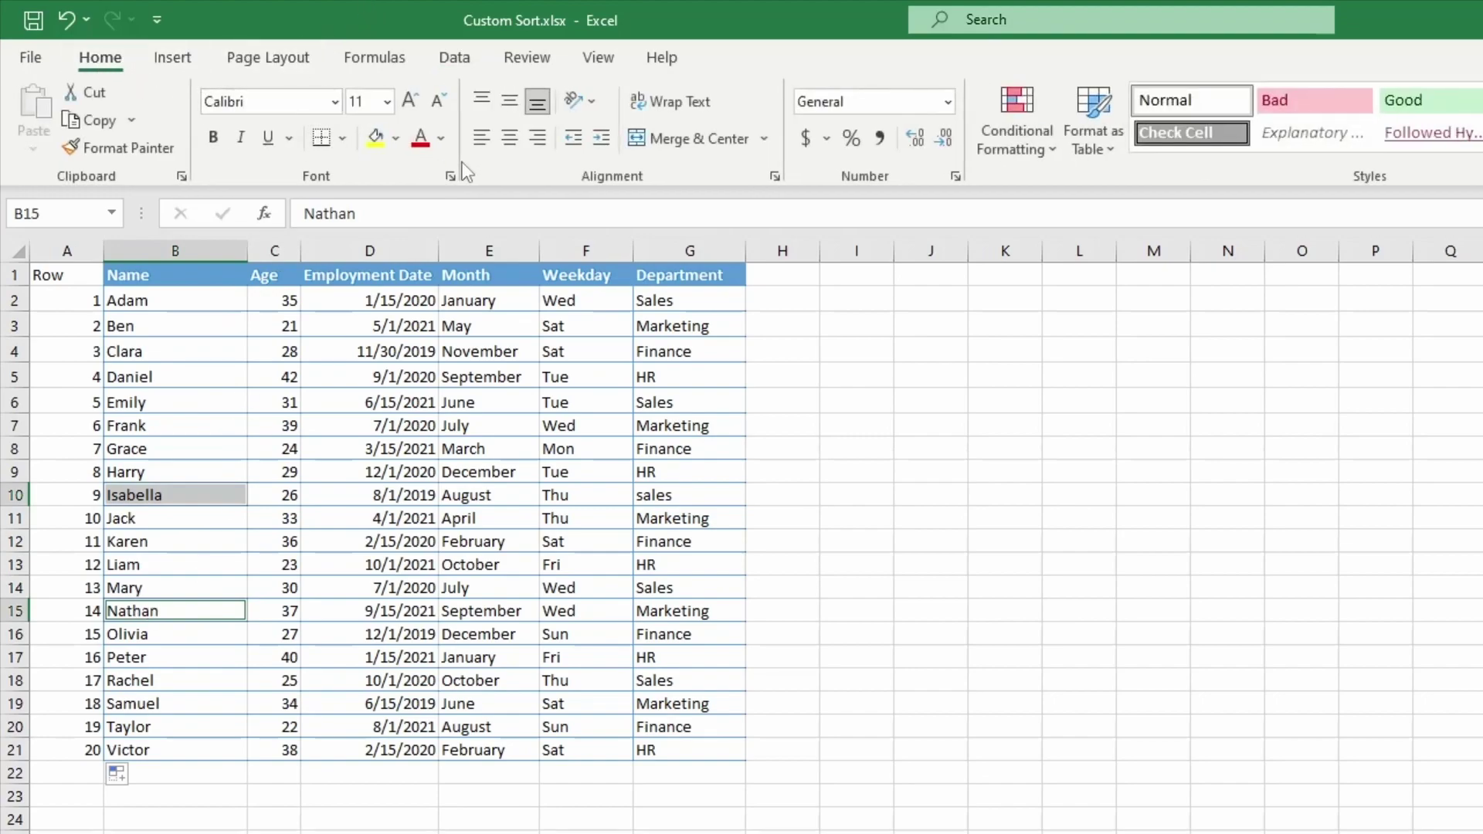
click(375, 138)
click(199, 357)
- Sort the table by the yellow fill of cell B10, putting the selected cell color on top
click(168, 498)
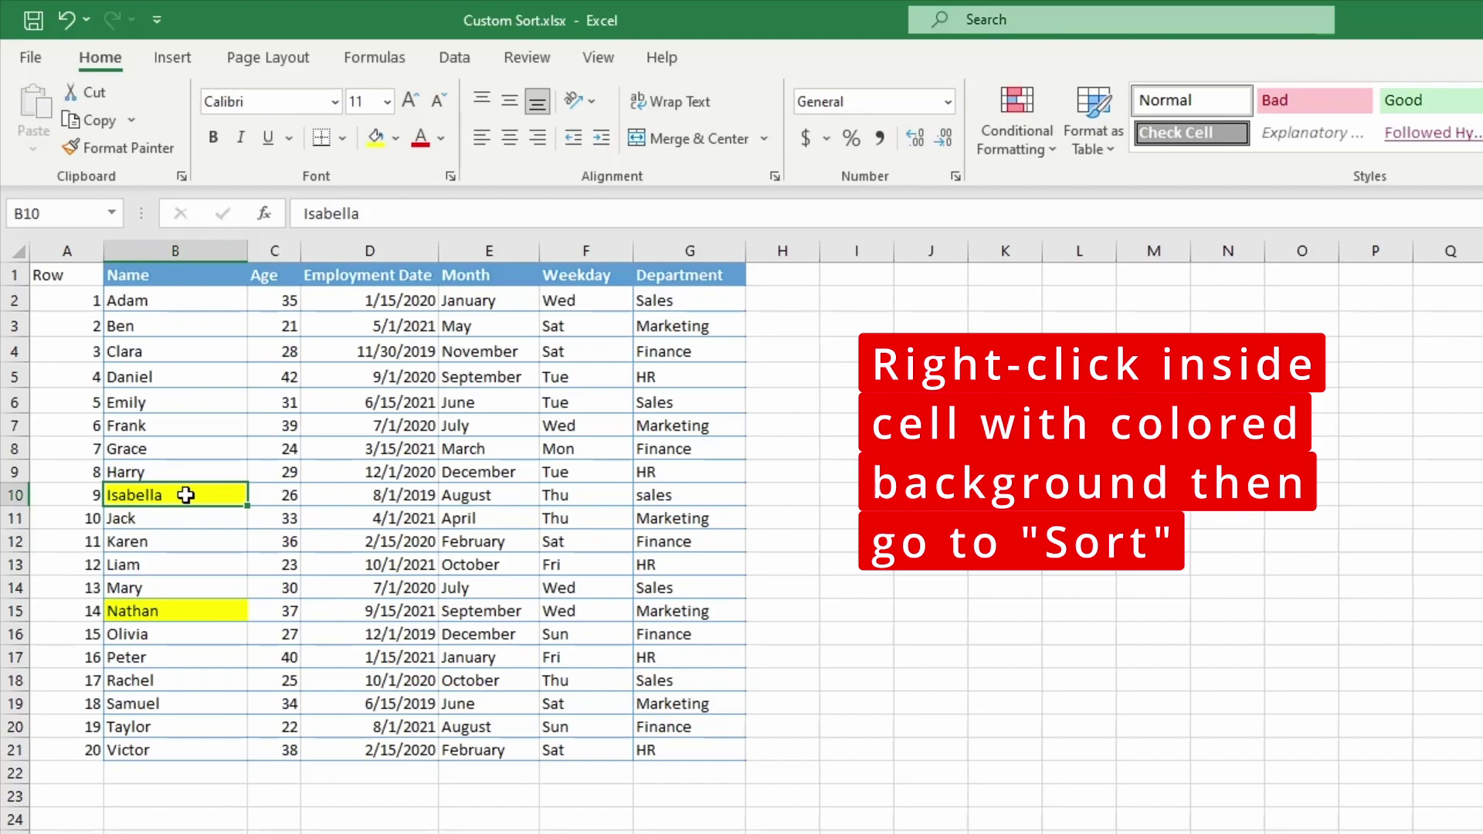
right_click(187, 498)
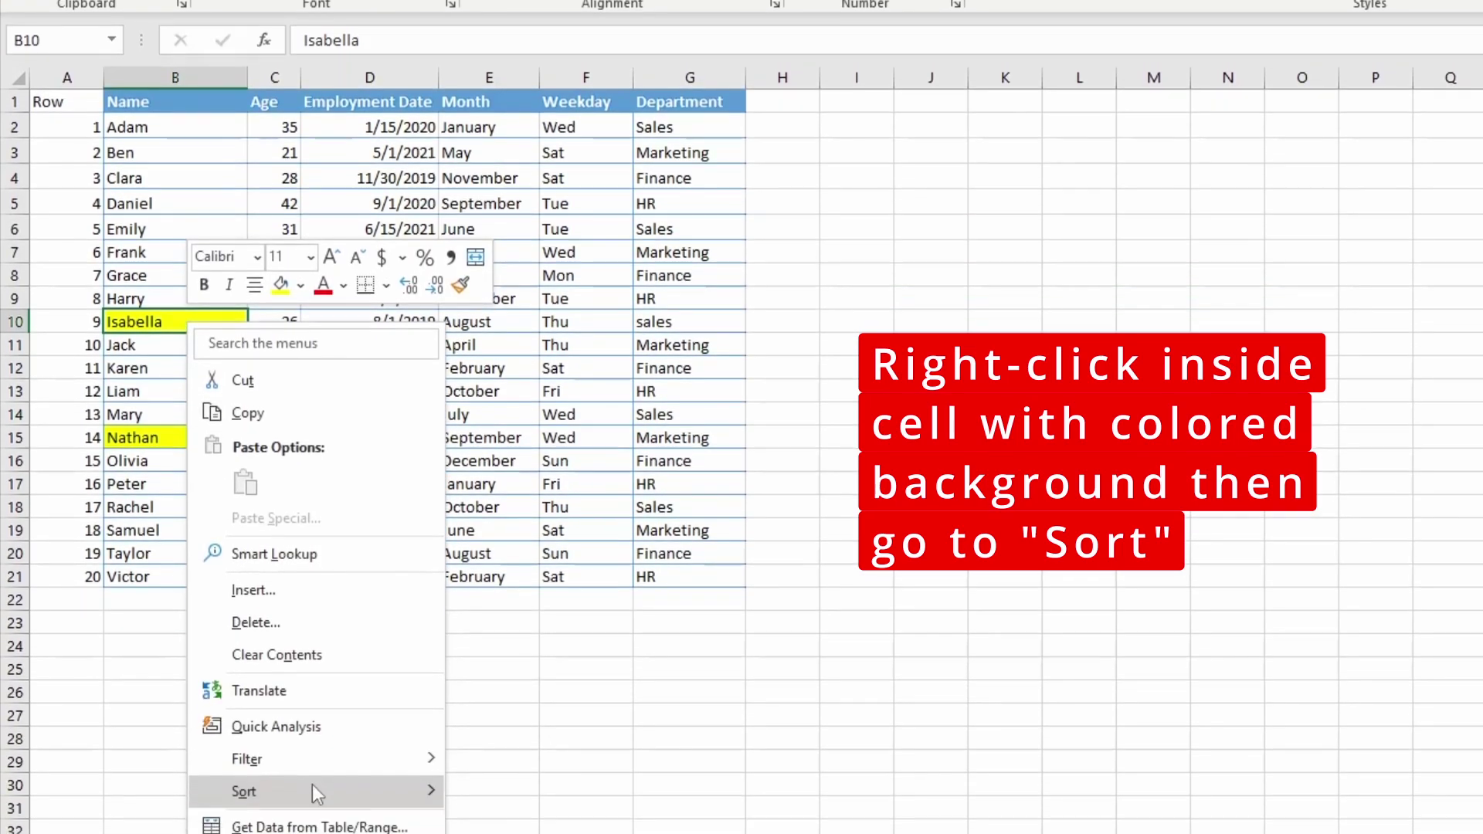
mouse_move(312, 595)
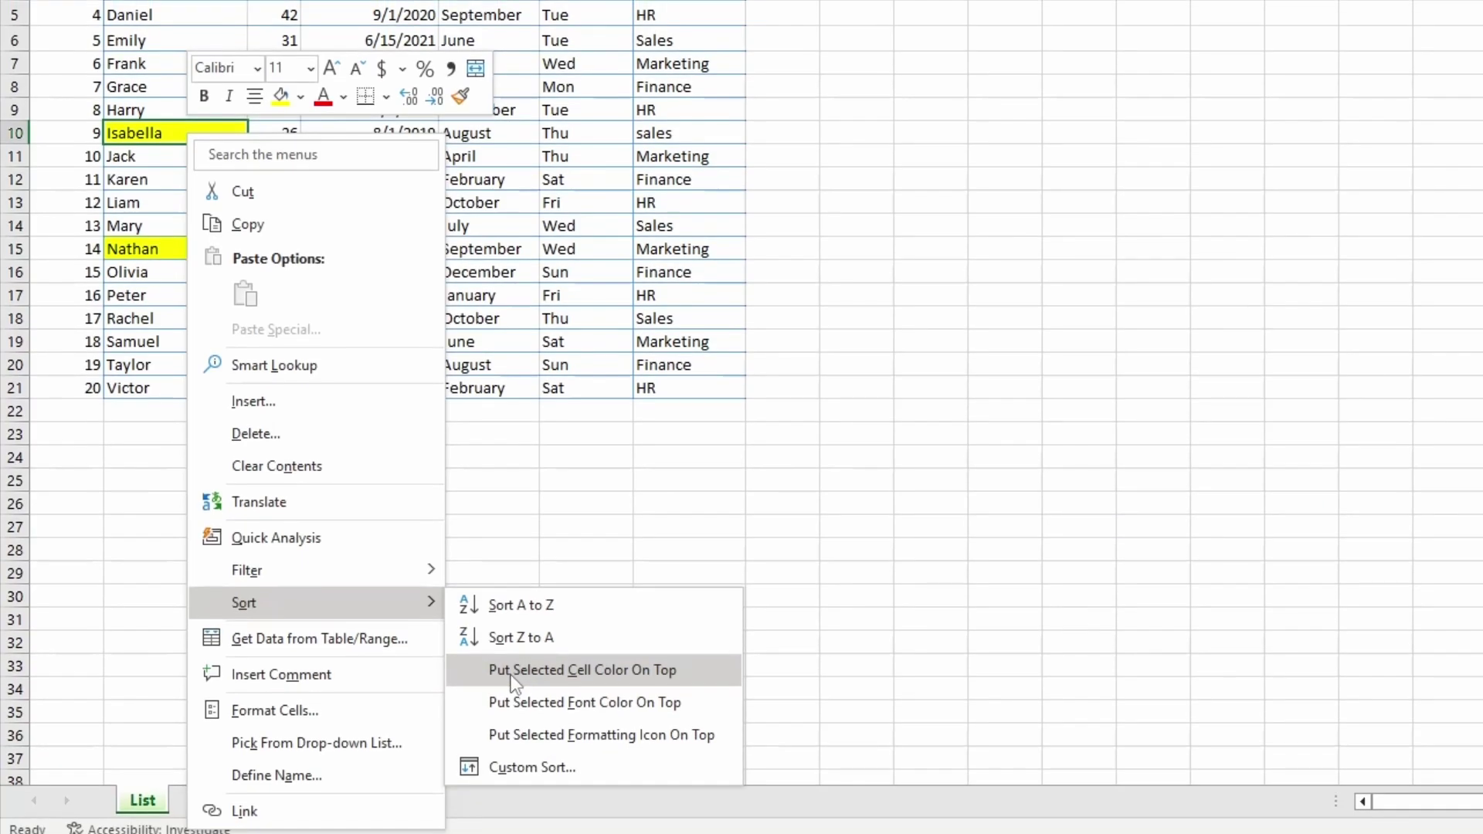
click(513, 664)
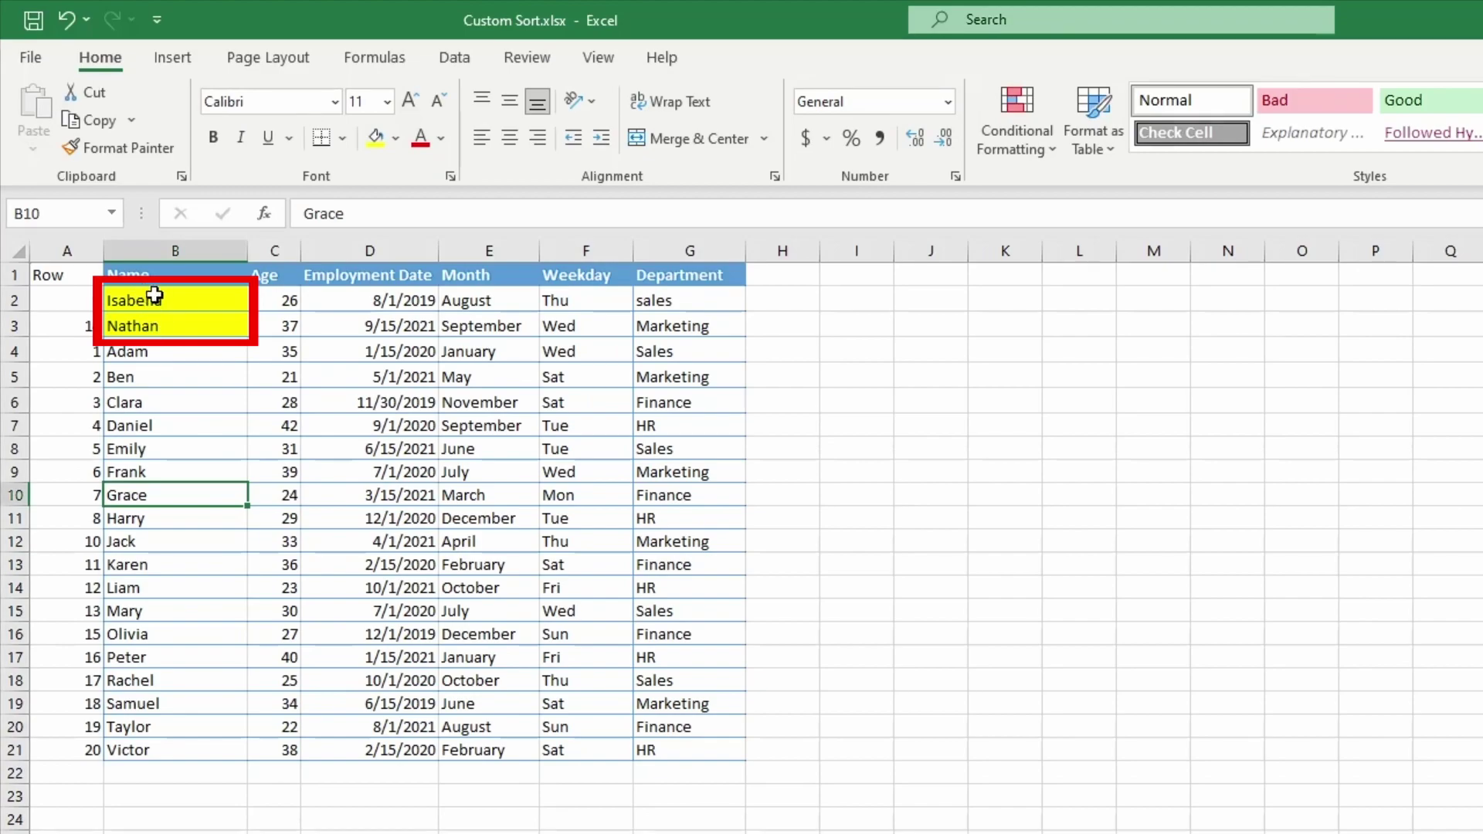
- Undo the cell color sort and the yellow fill of the two Name cells
click(69, 22)
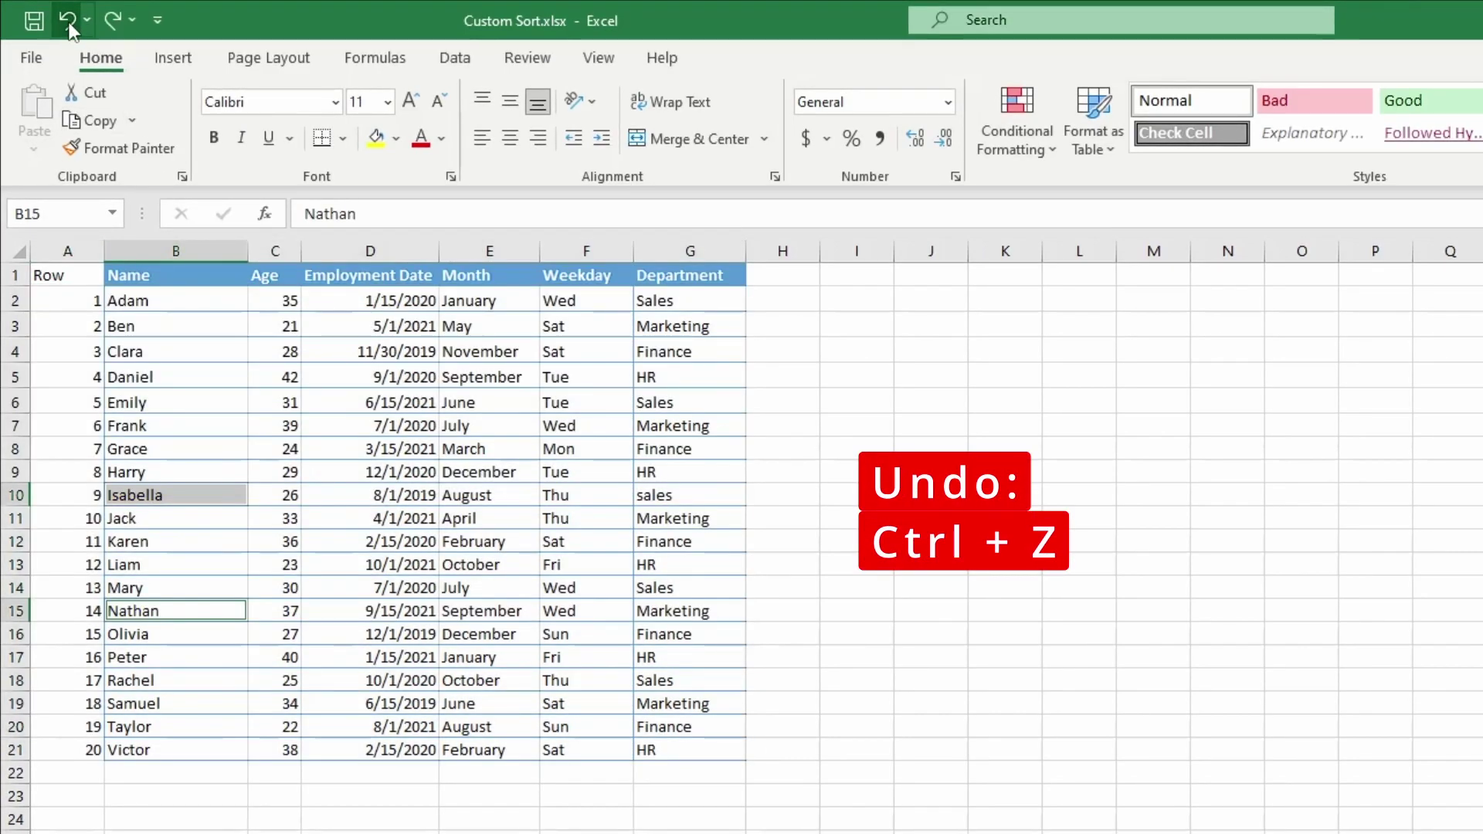
click(147, 299)
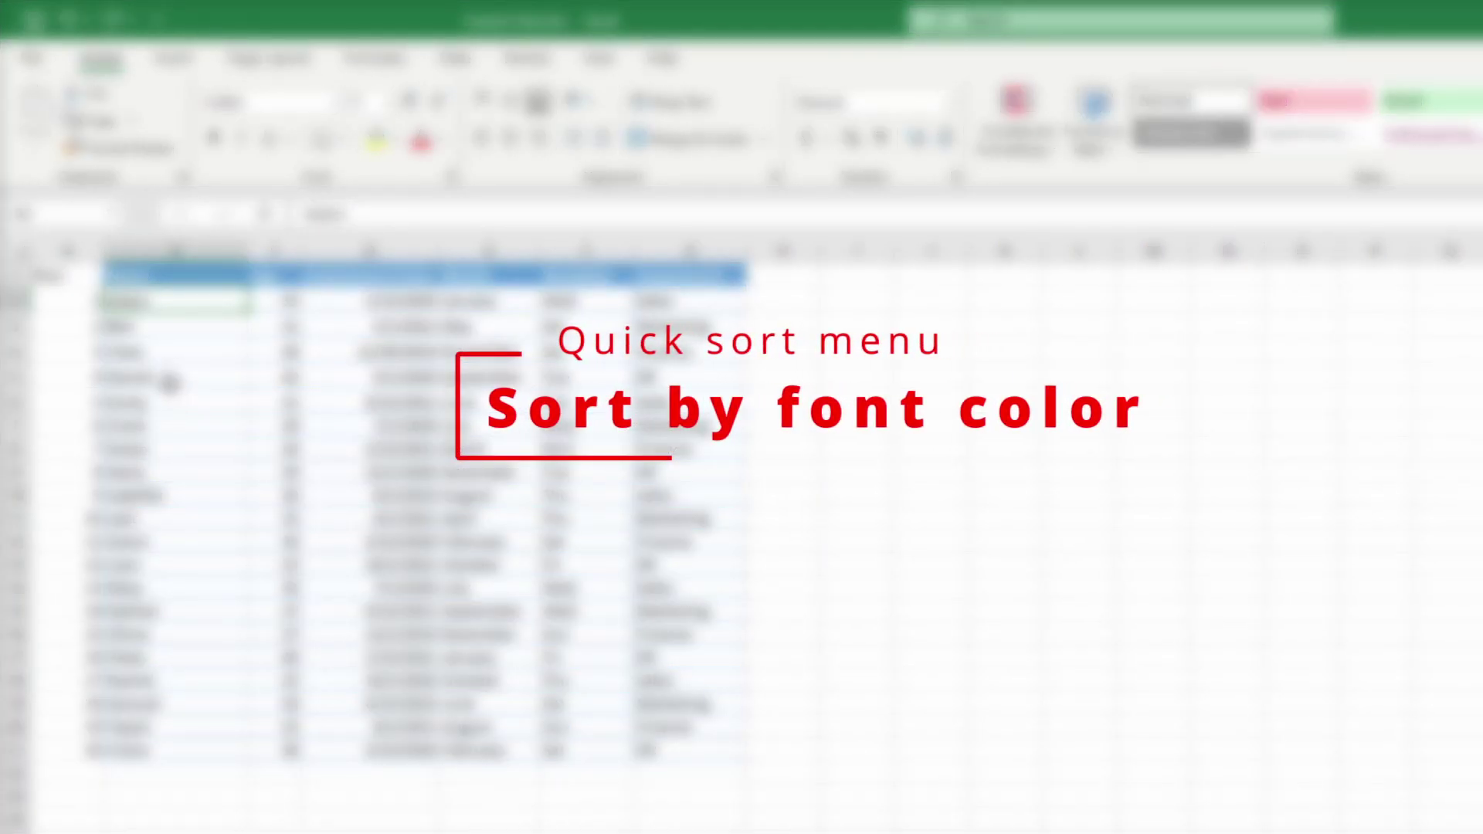
- Change the font color of cells B6, B15 and B19 in the Name column to red
click(167, 402)
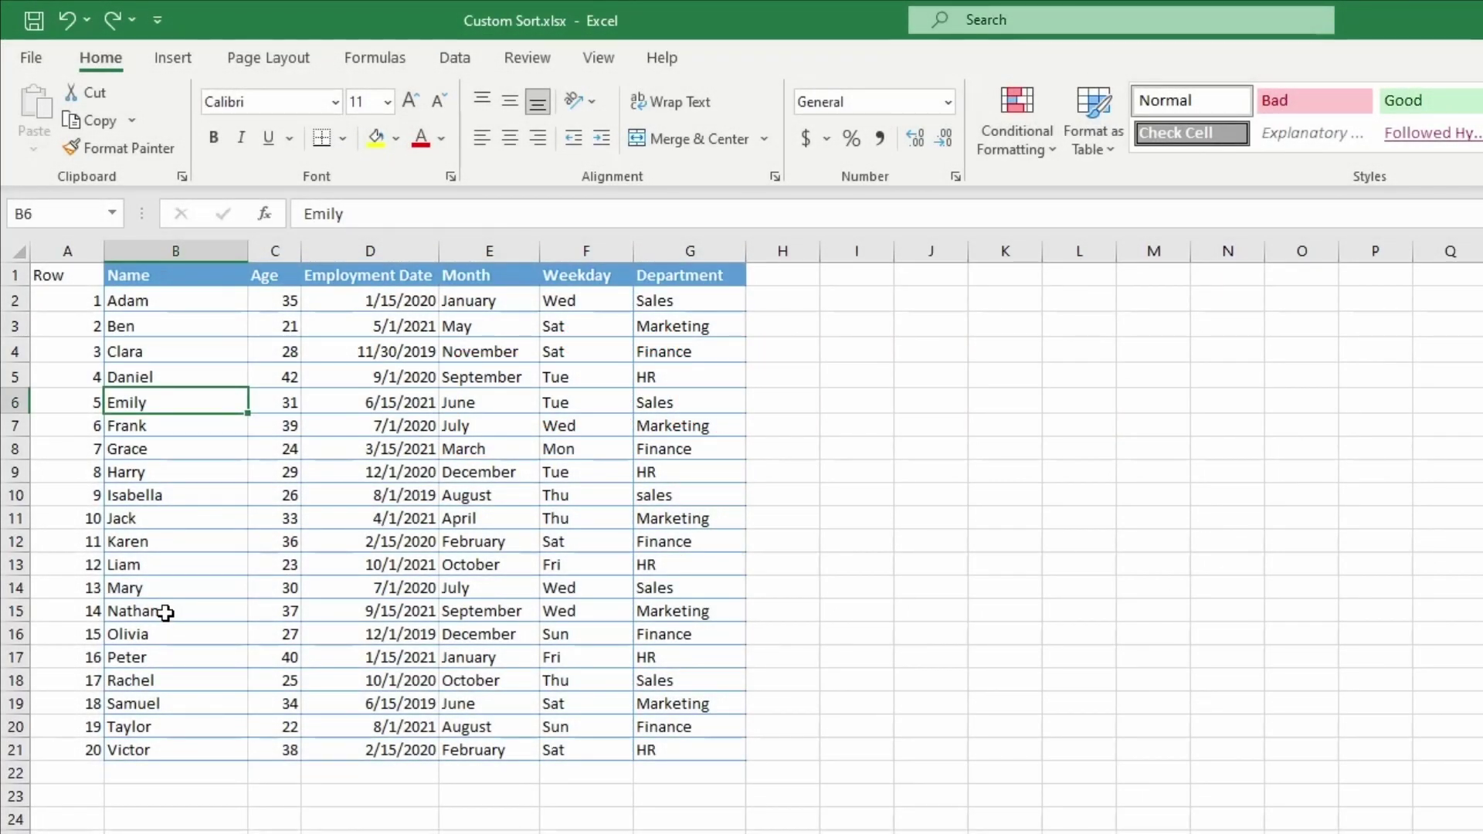
ctrl+click(159, 613)
ctrl+click(147, 702)
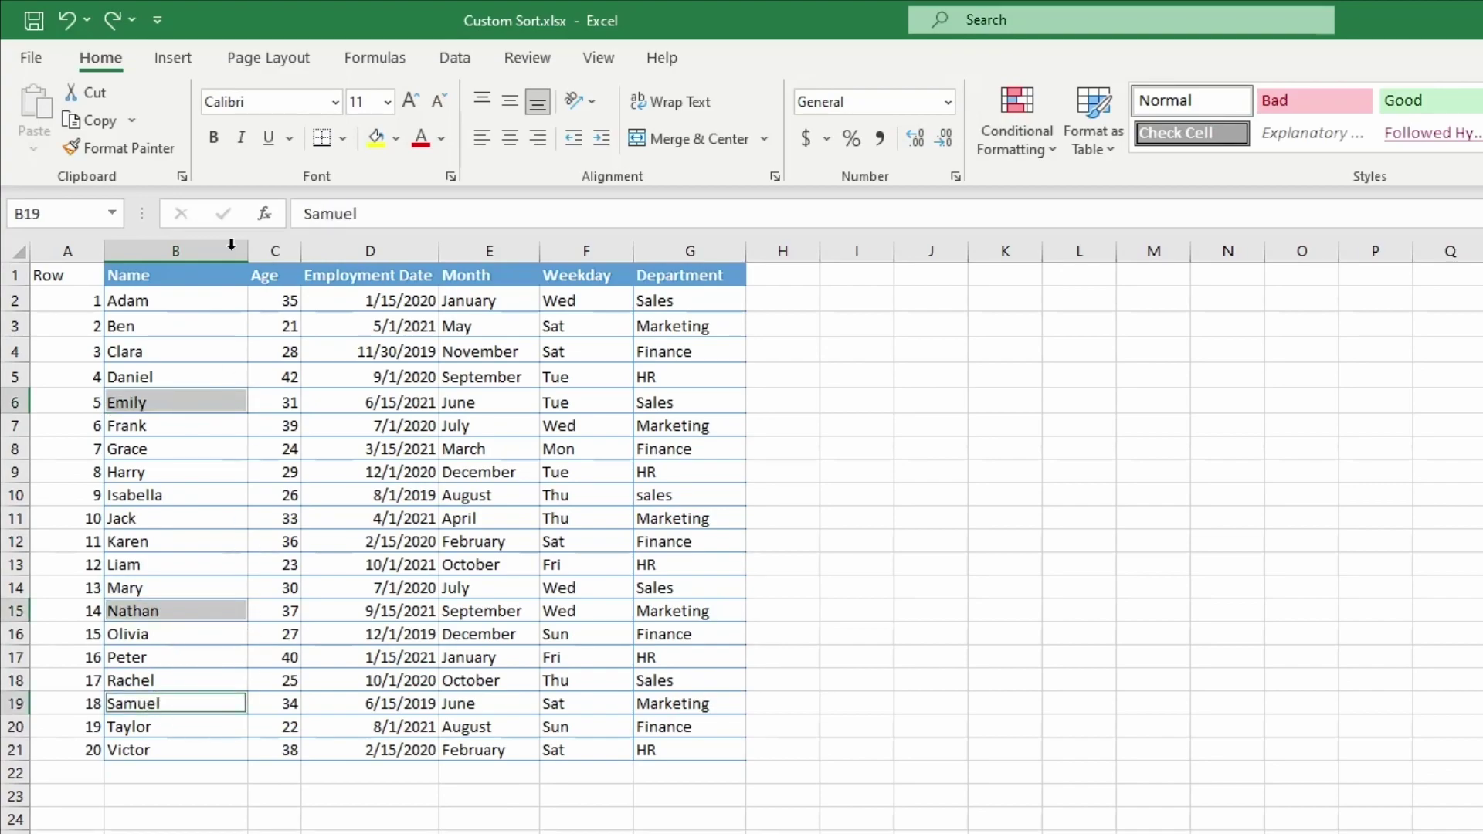
click(420, 141)
click(176, 499)
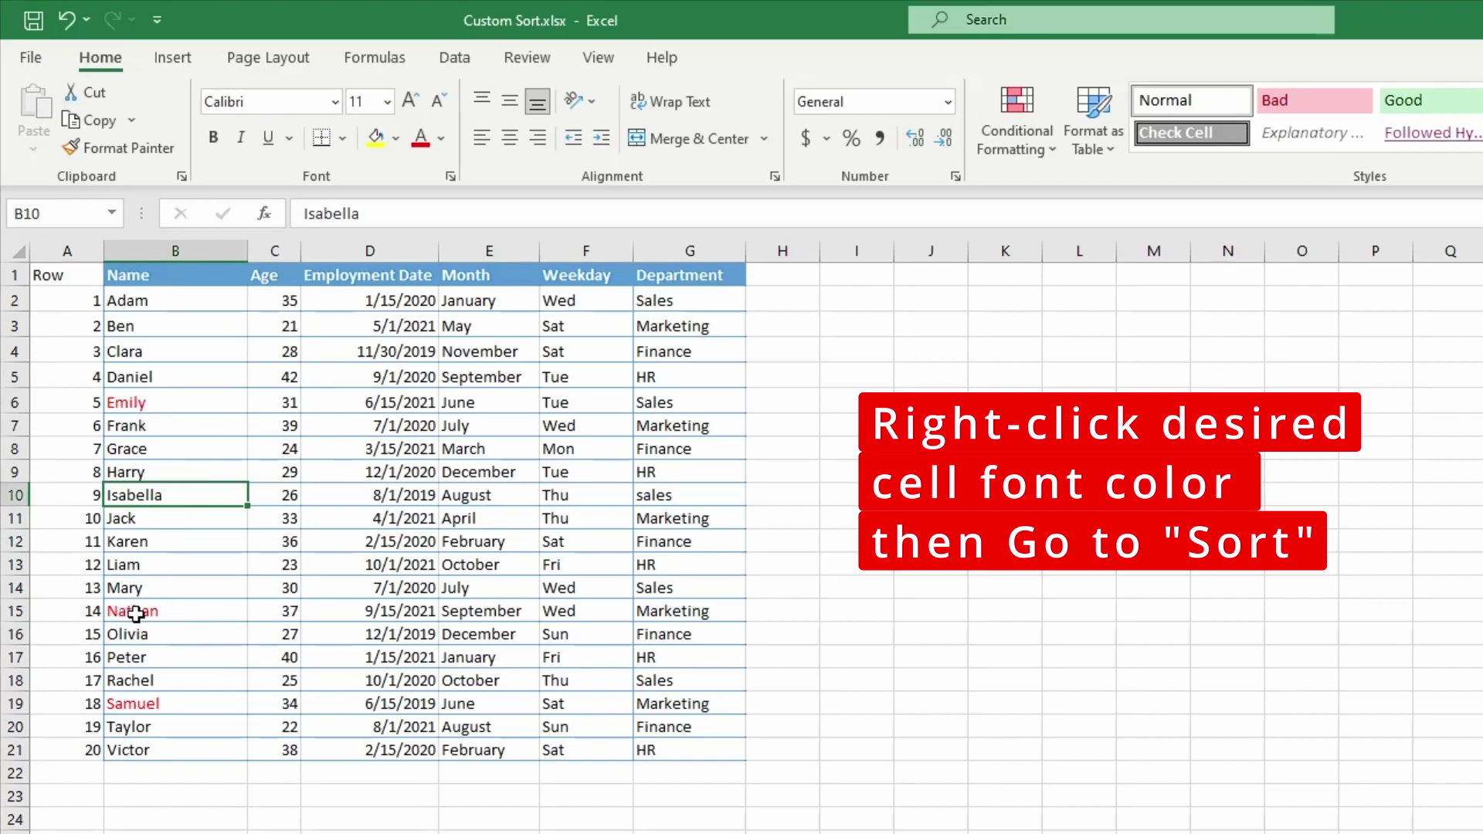
- Sort the table by the red font of cell B15, putting the selected font color on top
right_click(167, 618)
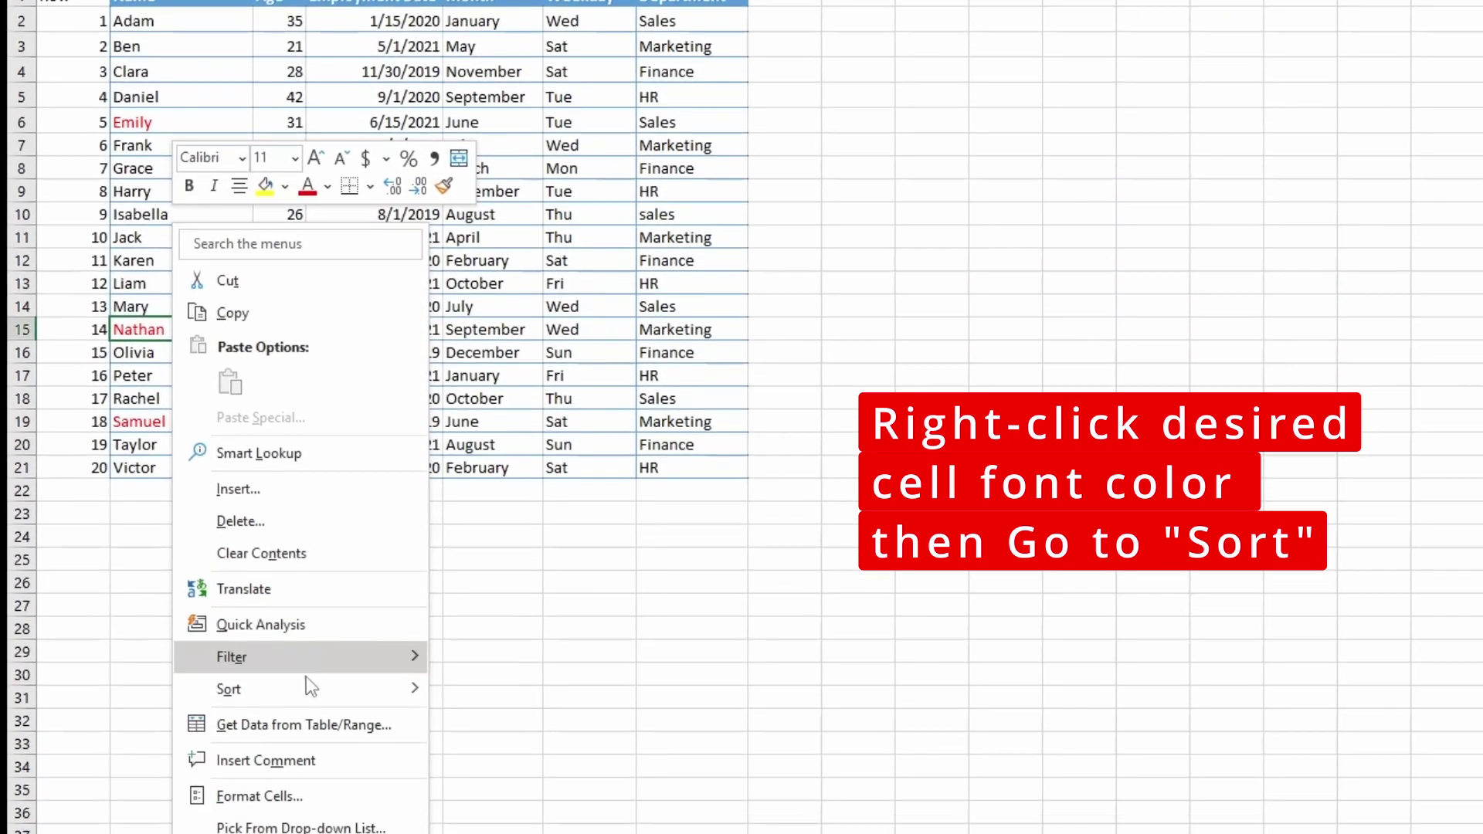
mouse_move(314, 611)
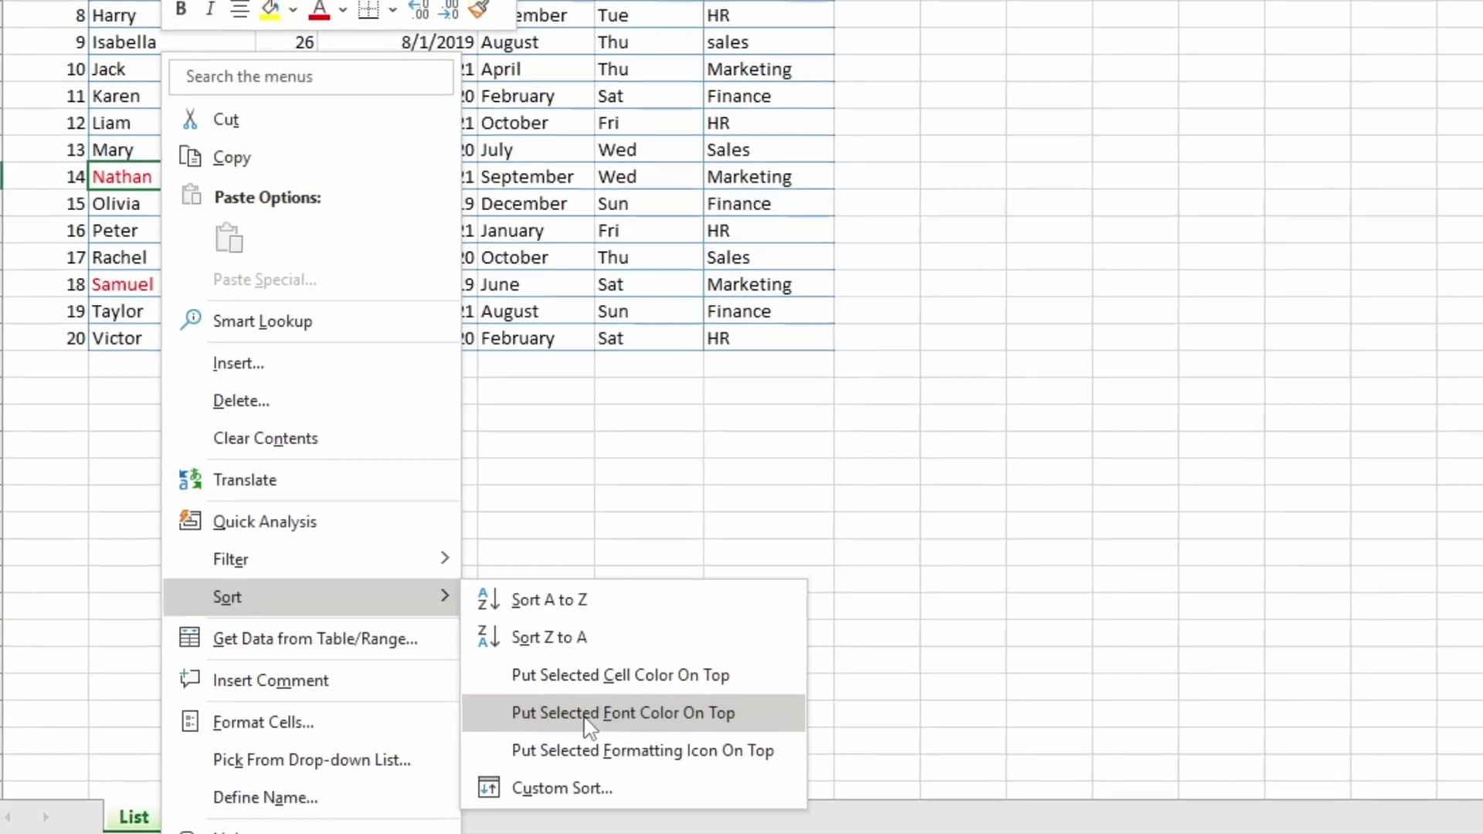
click(587, 689)
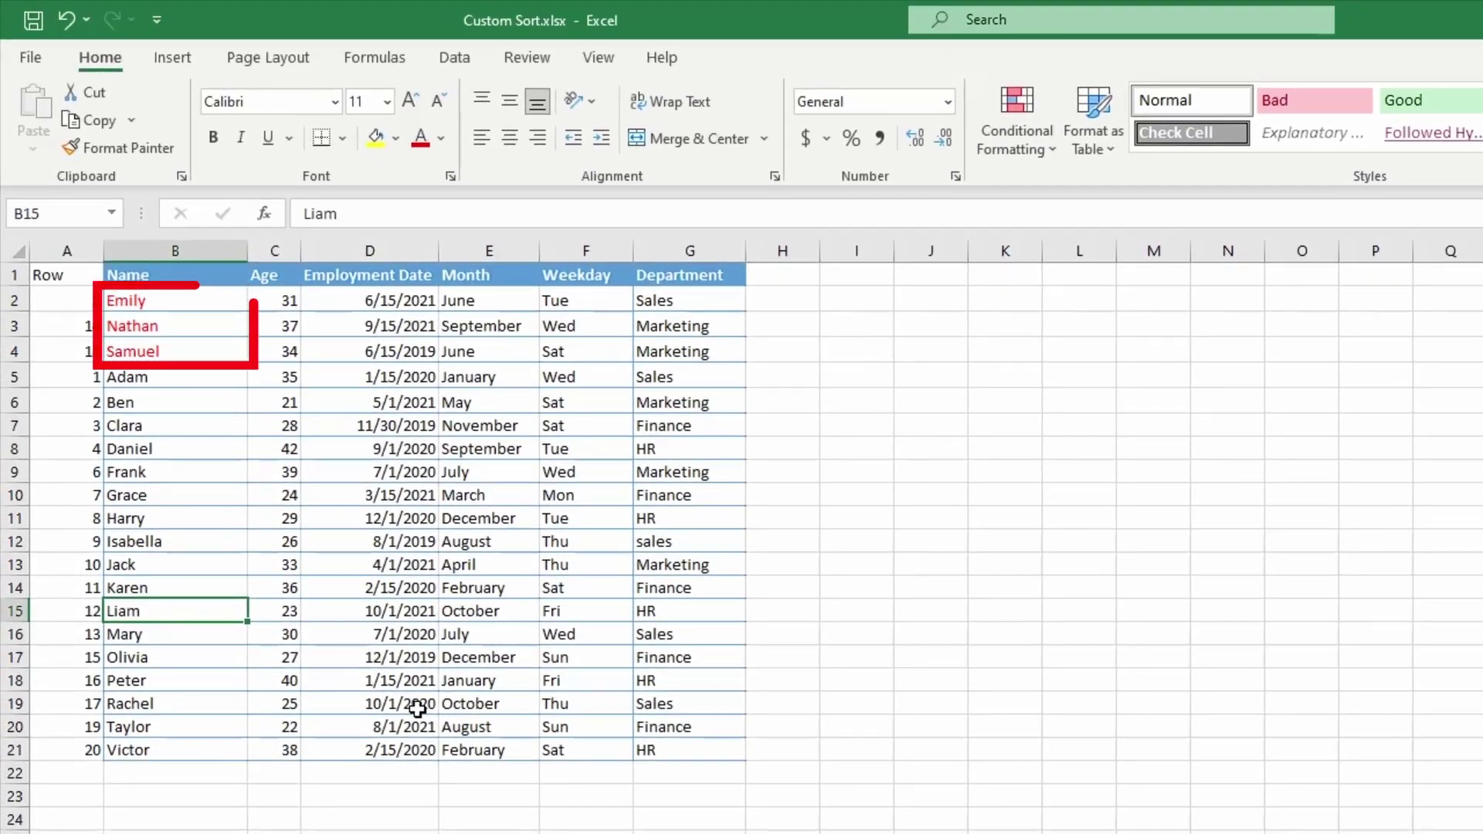
- Undo the font color sort and the red font of the three Name cells, and select cell B2
click(66, 20)
click(159, 297)
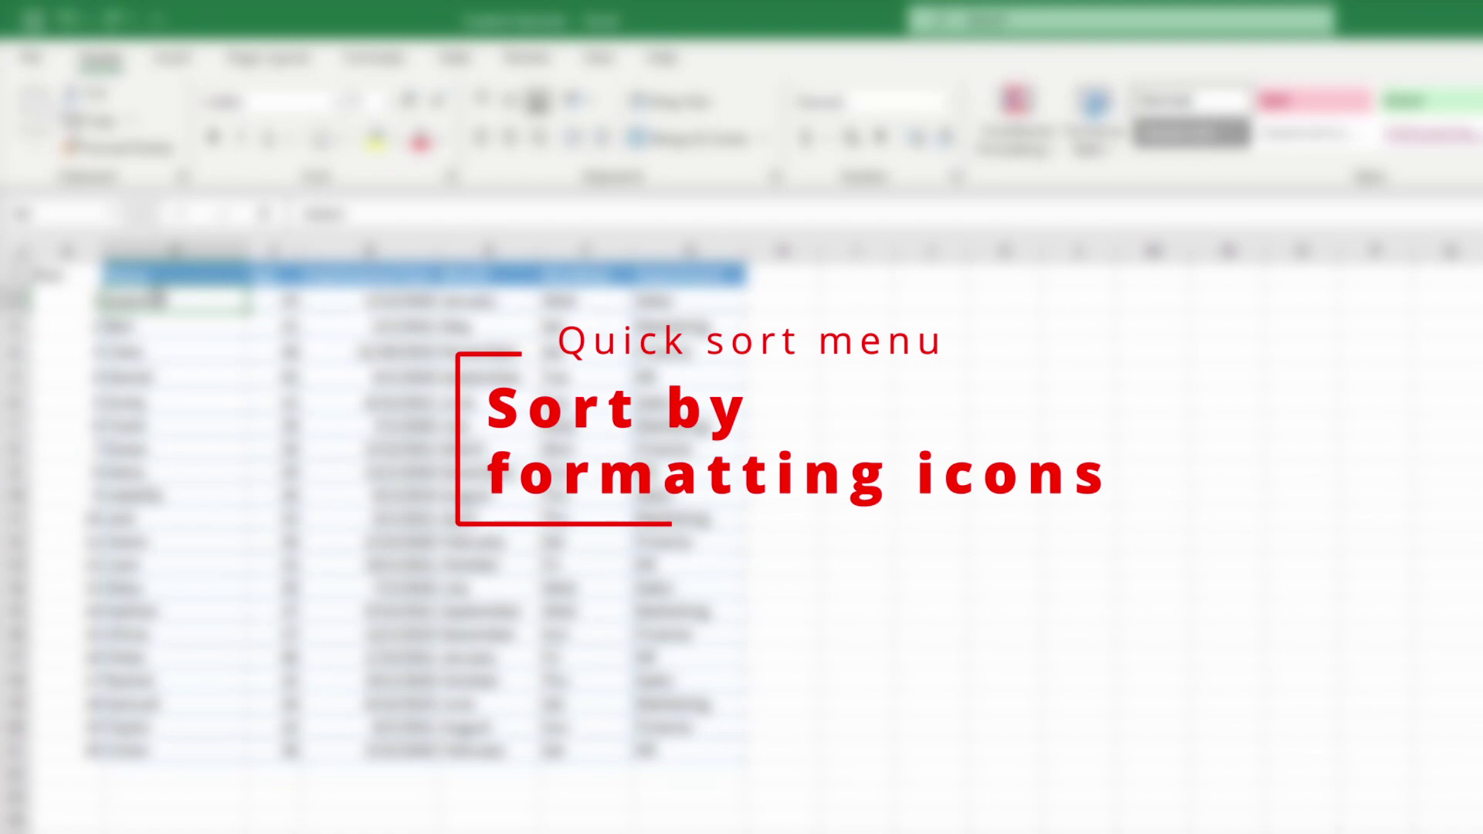
- Apply the 3 Traffic Lights (Unrimmed) icon set to the Age values in C2:C21 with conditional formatting
drag(272, 300, 272, 749)
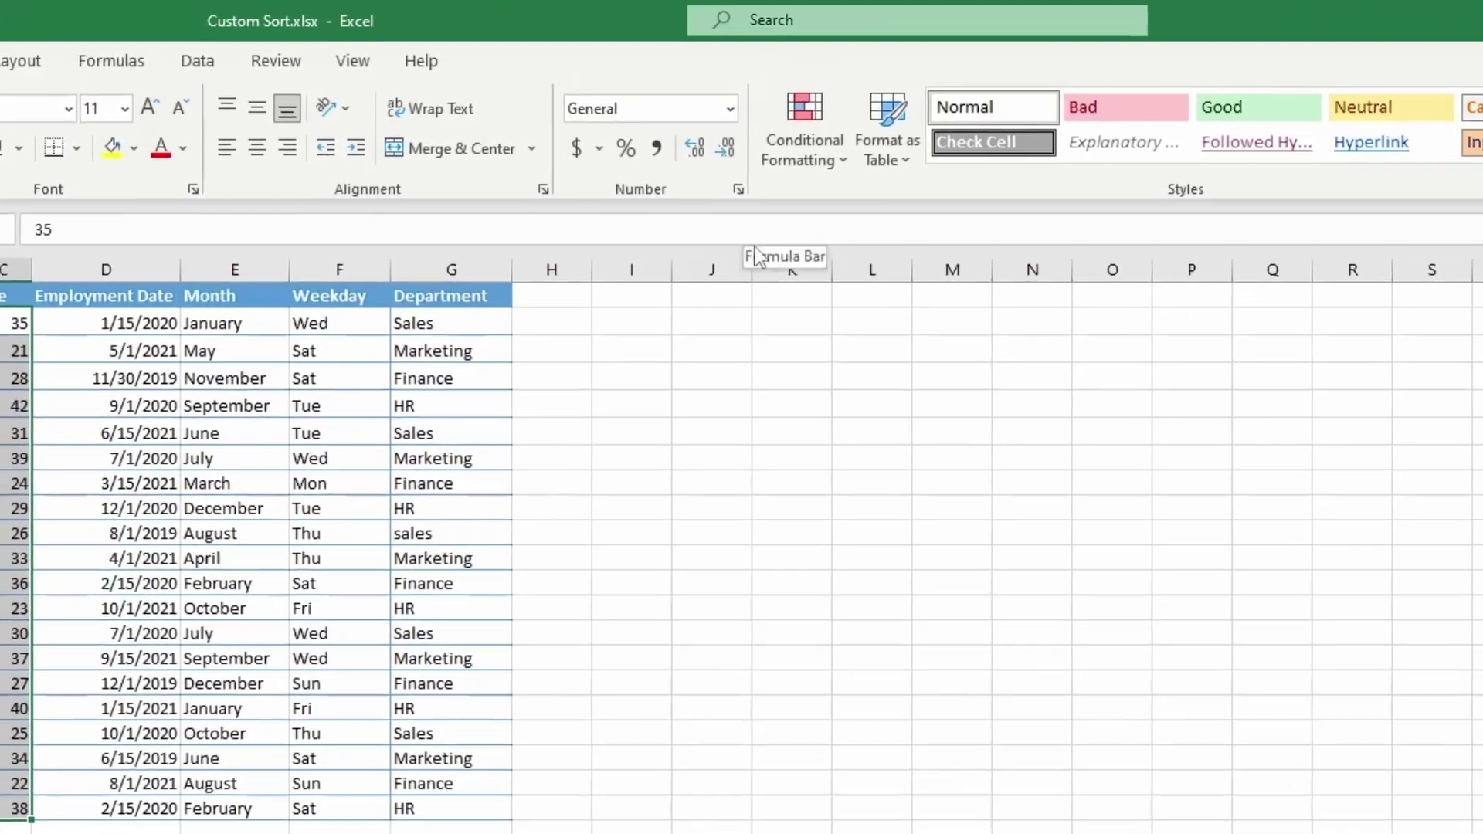
click(1016, 143)
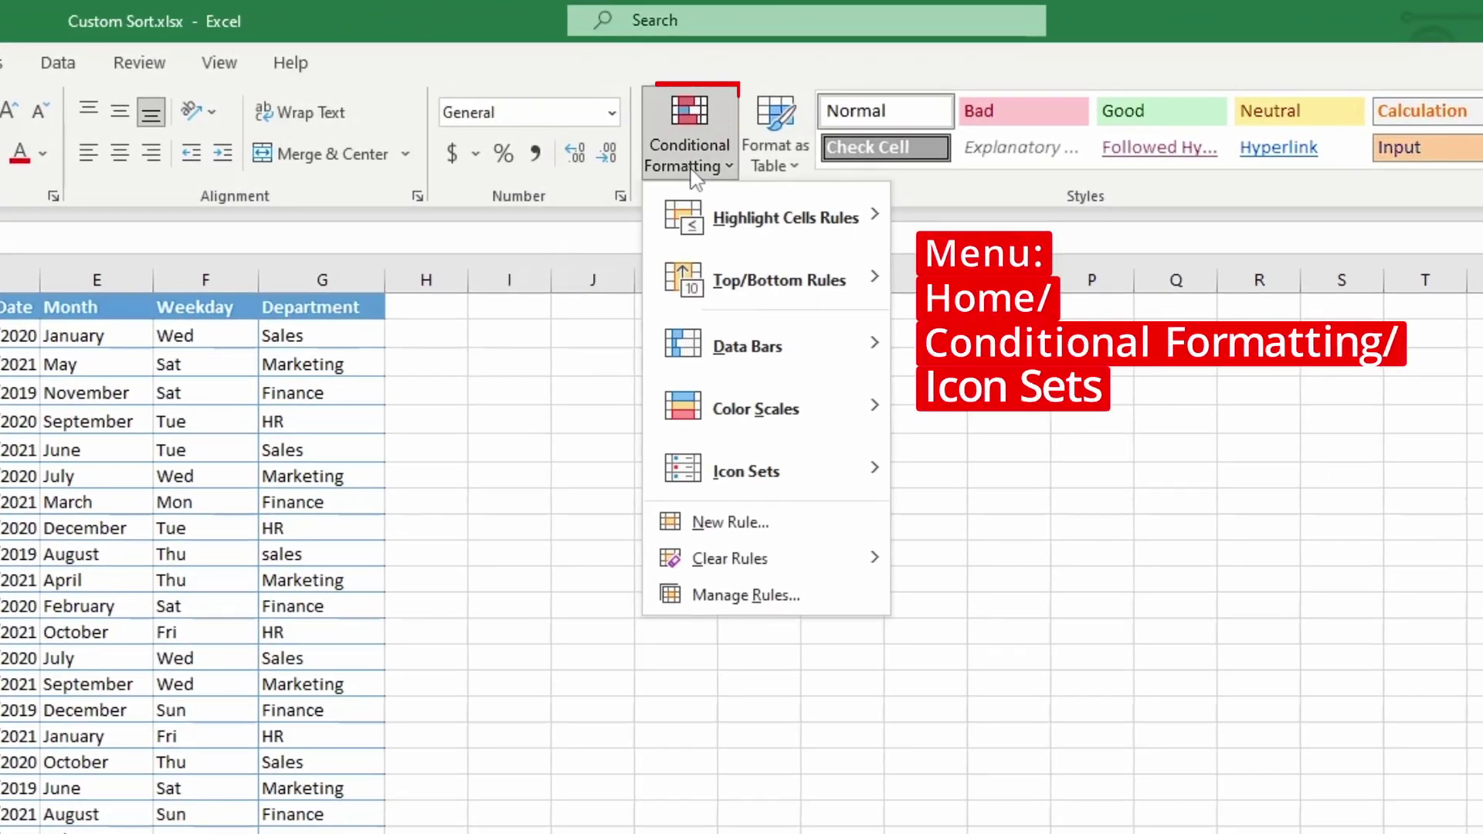
mouse_move(724, 477)
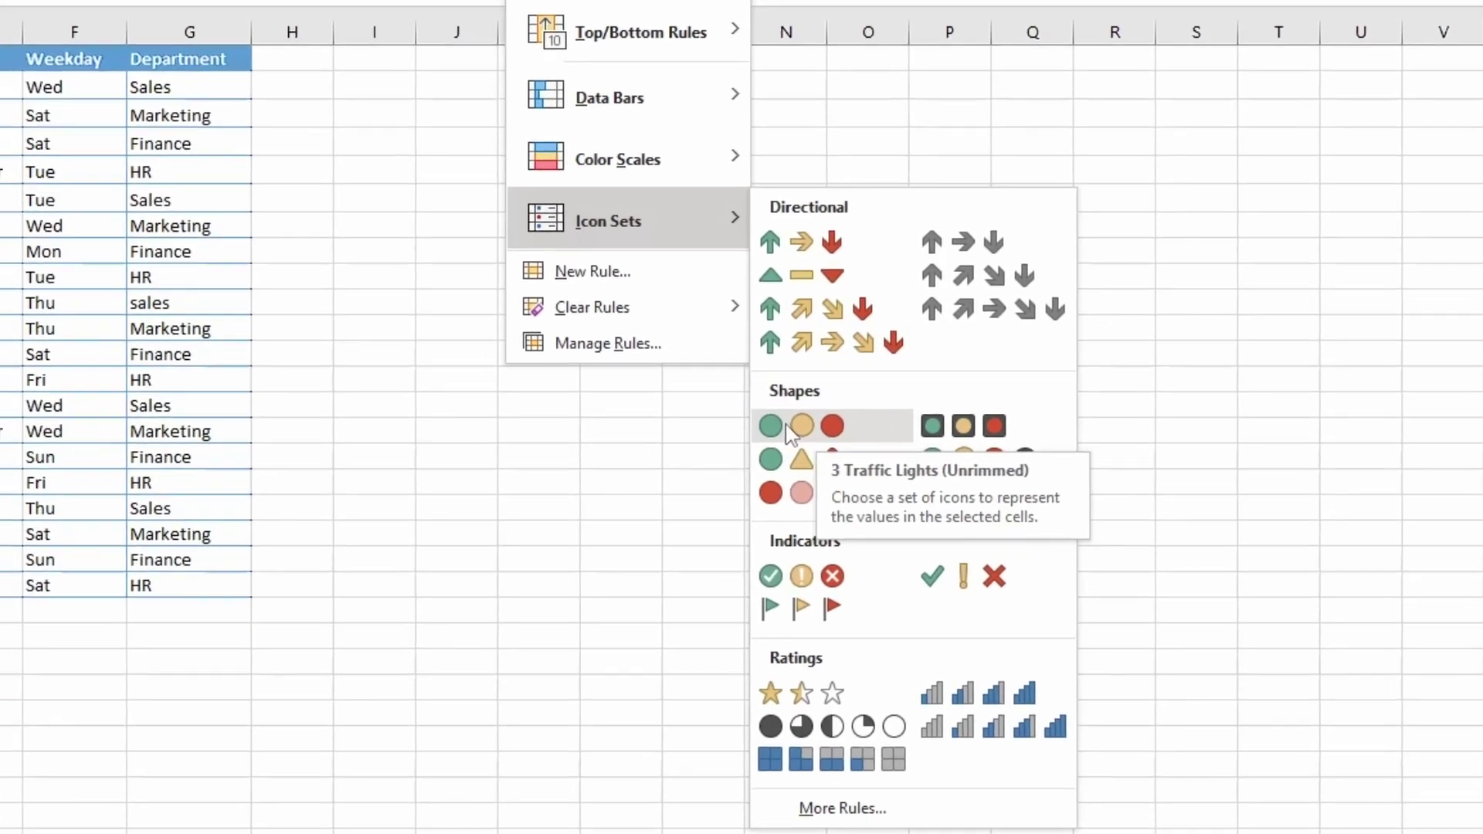
click(732, 409)
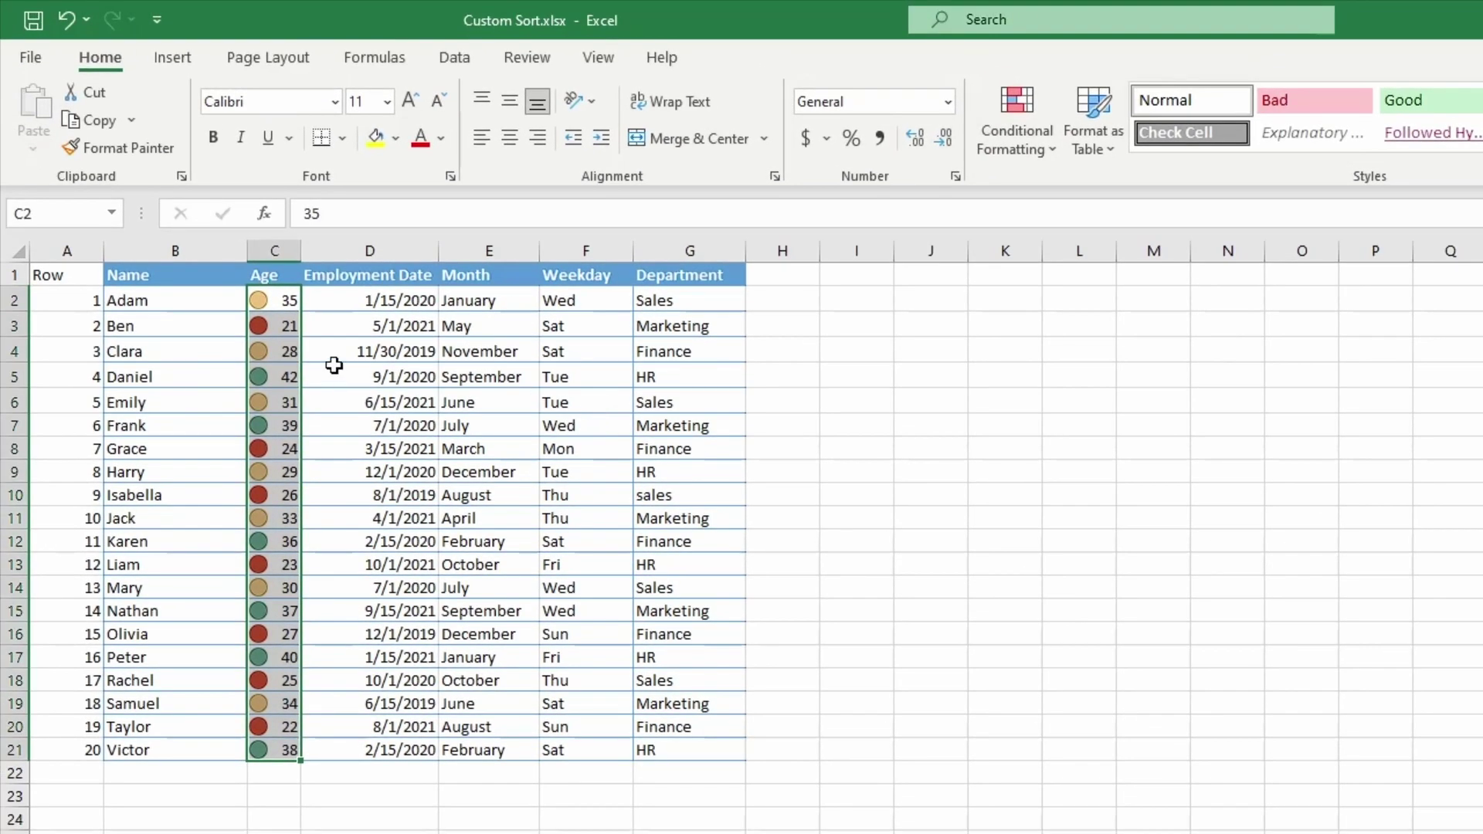
- Sort the table by the green traffic light of cell C15, putting the selected formatting icon on top
click(263, 378)
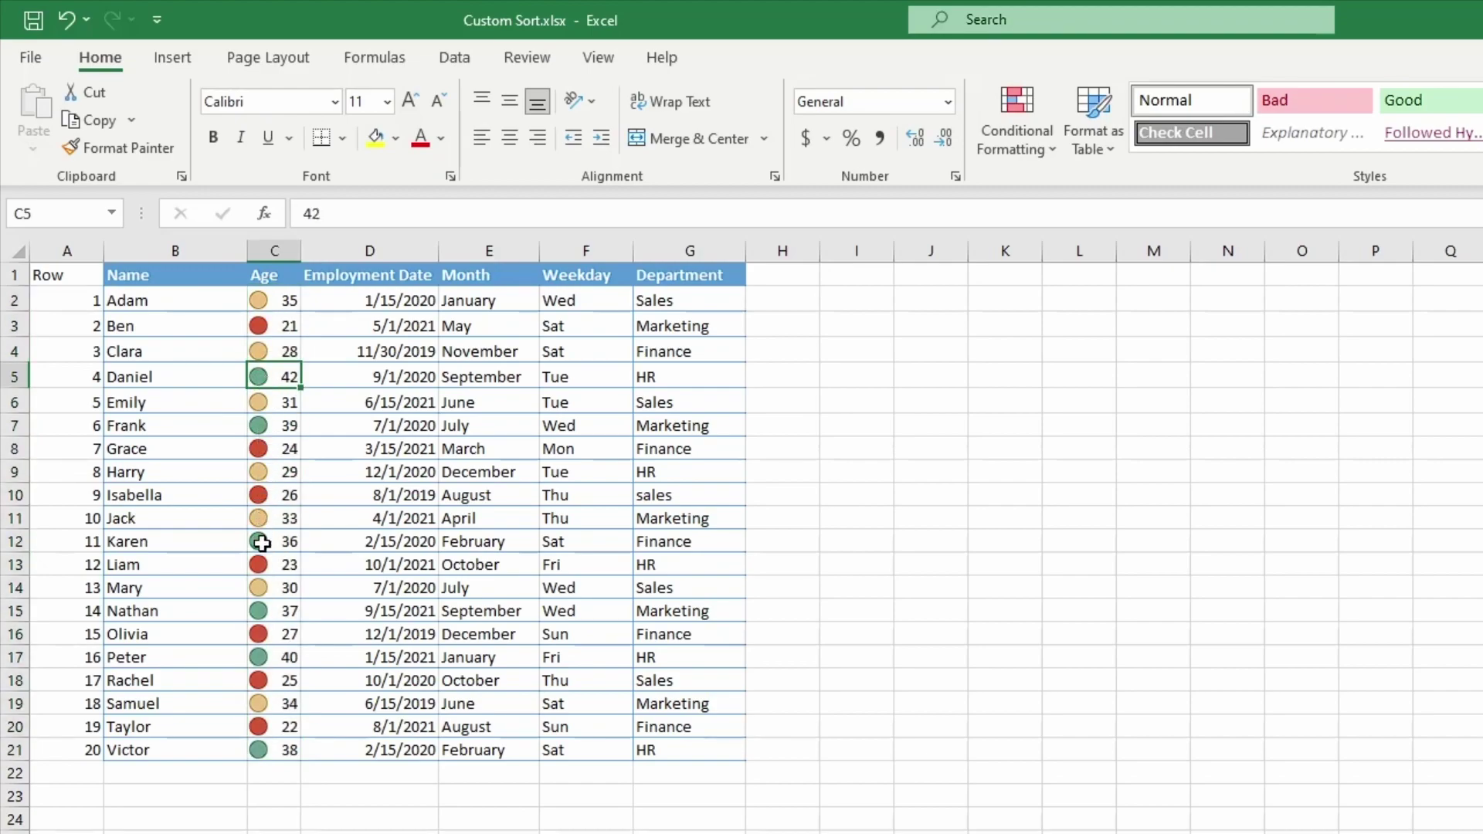
click(269, 611)
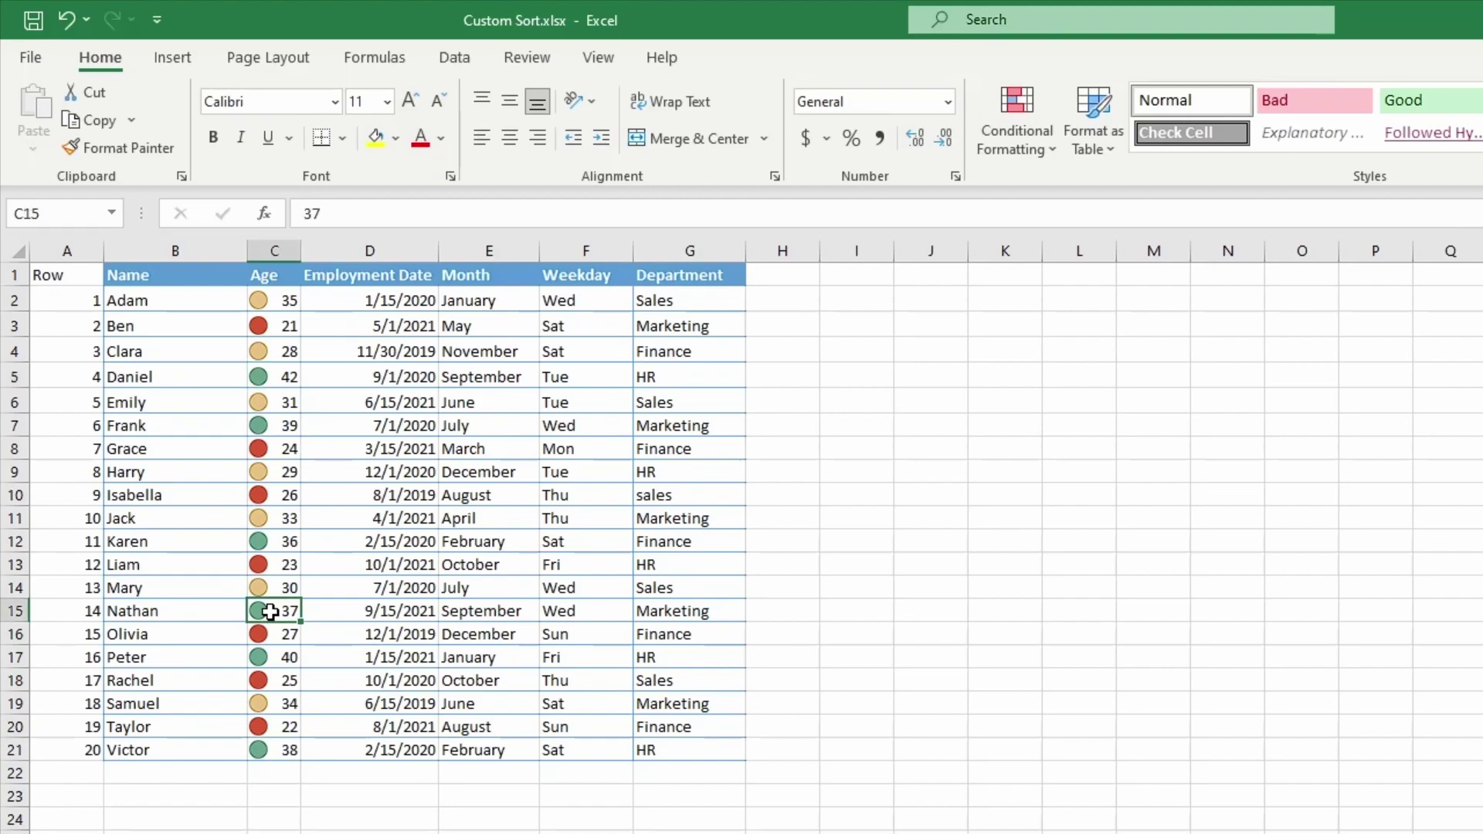
right_click(270, 611)
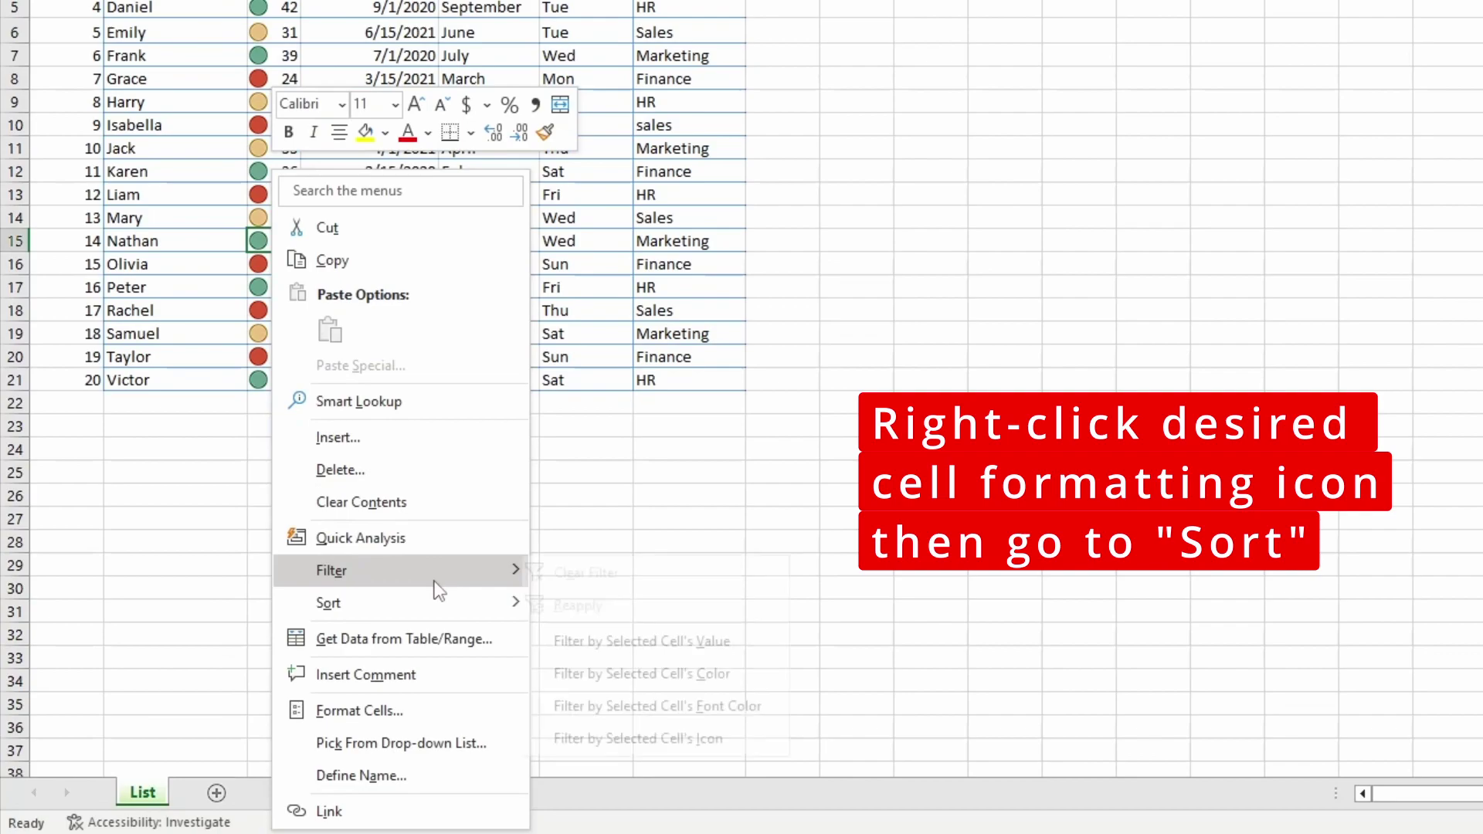
mouse_move(434, 596)
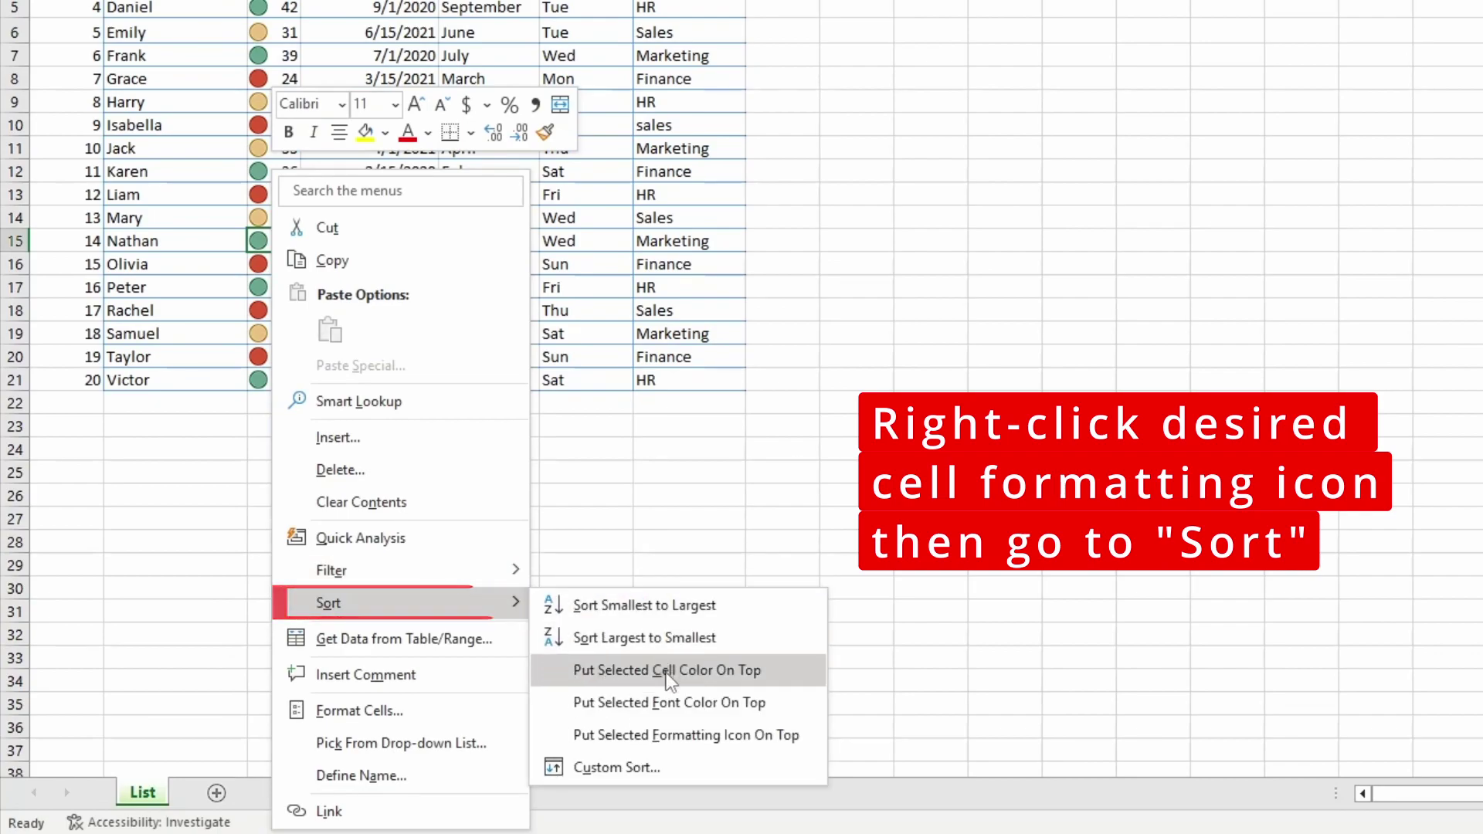
click(726, 735)
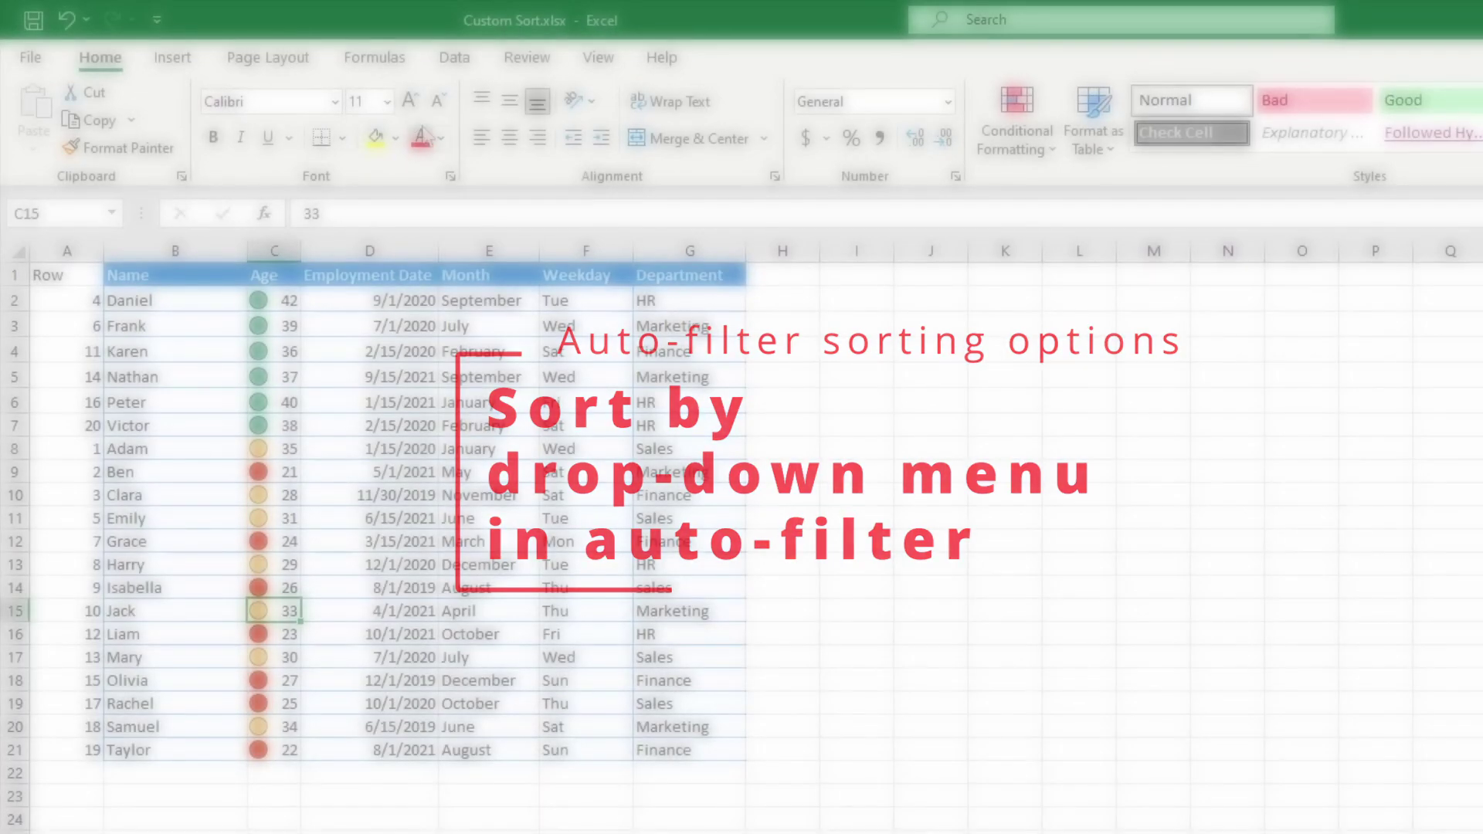
- Turn on the filter for the table, then display and close the Name column's sort and filter options
click(445, 60)
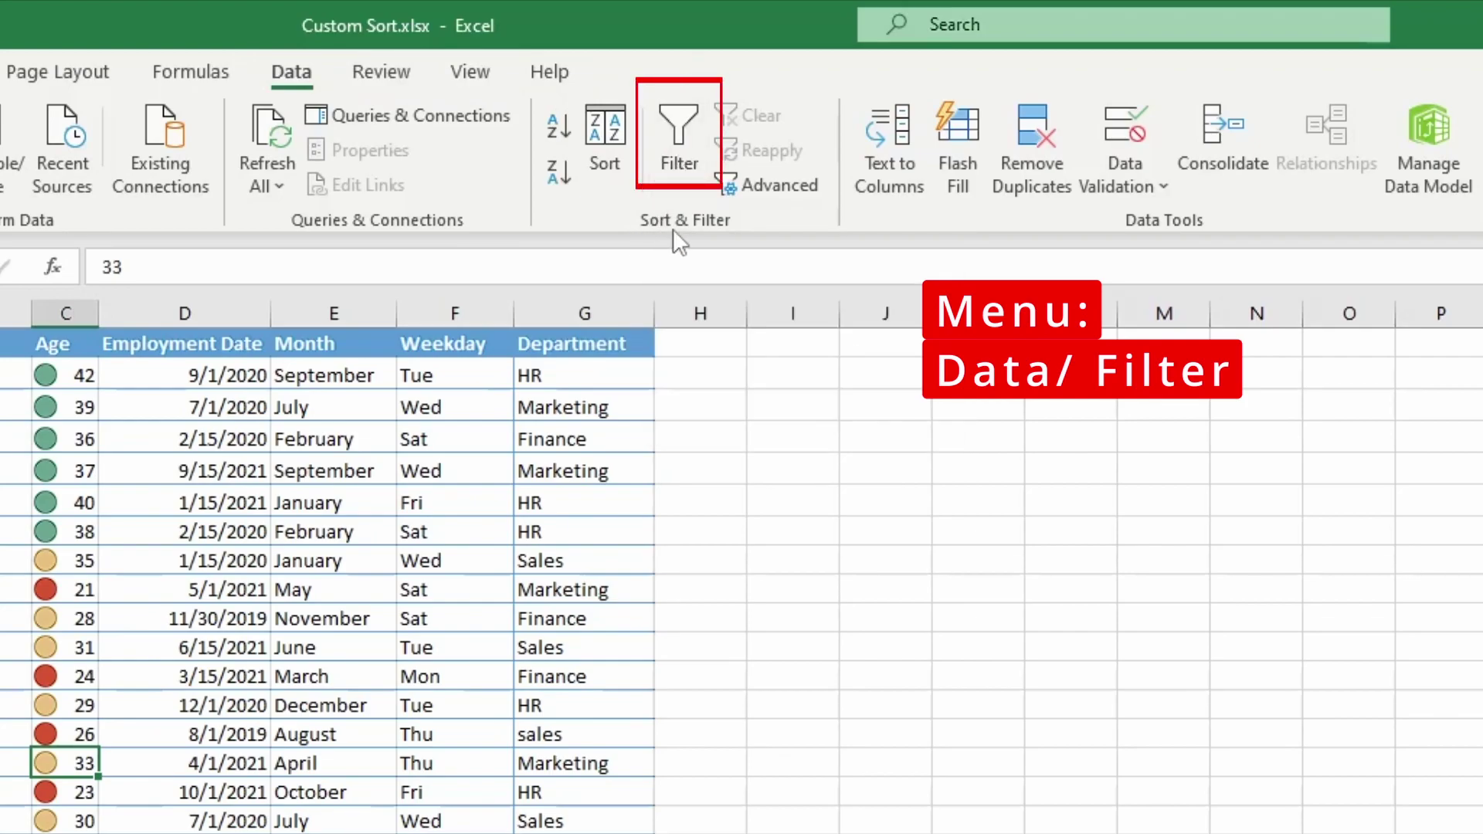
click(675, 126)
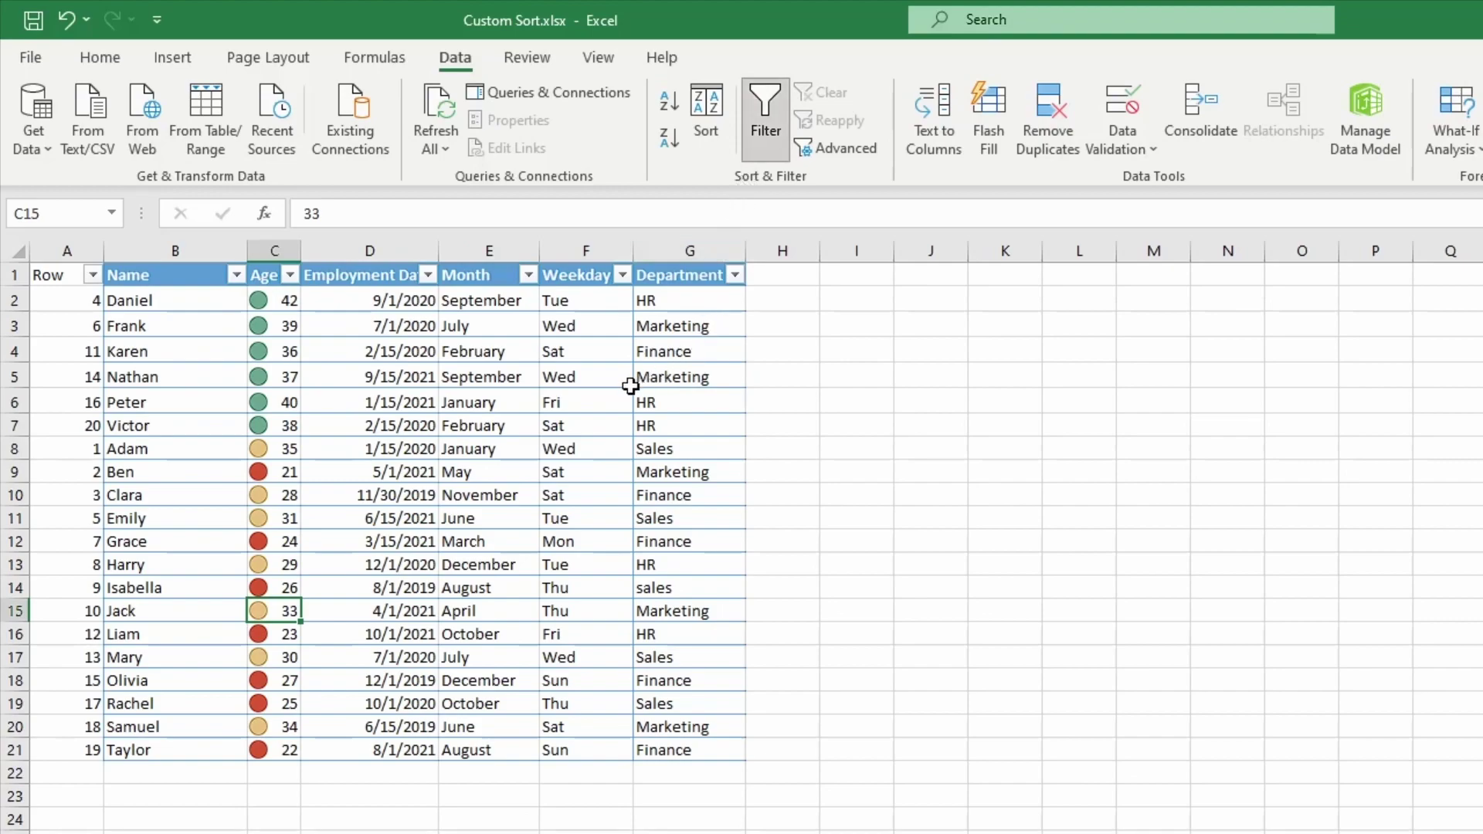
click(236, 276)
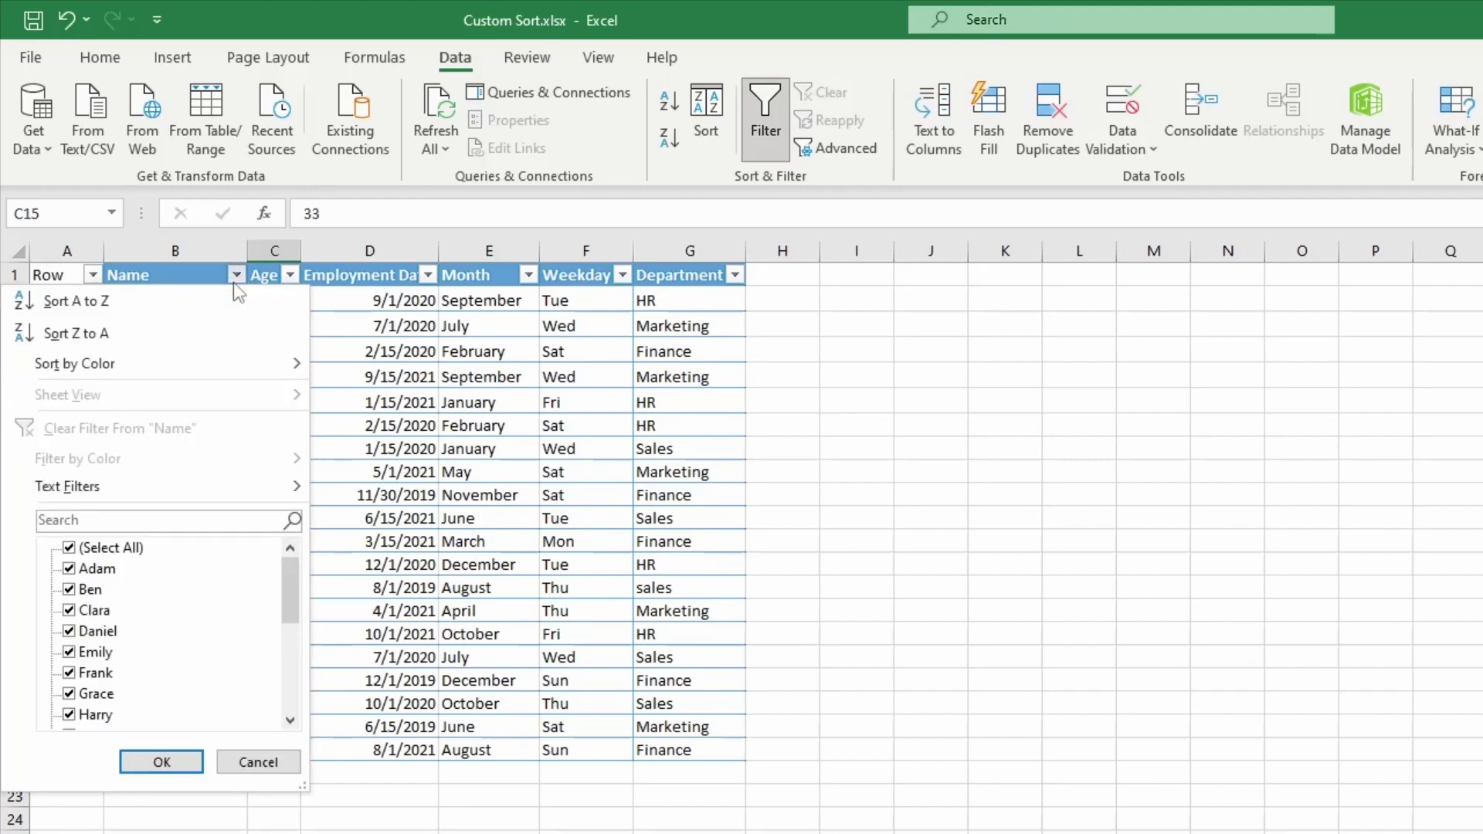
click(233, 281)
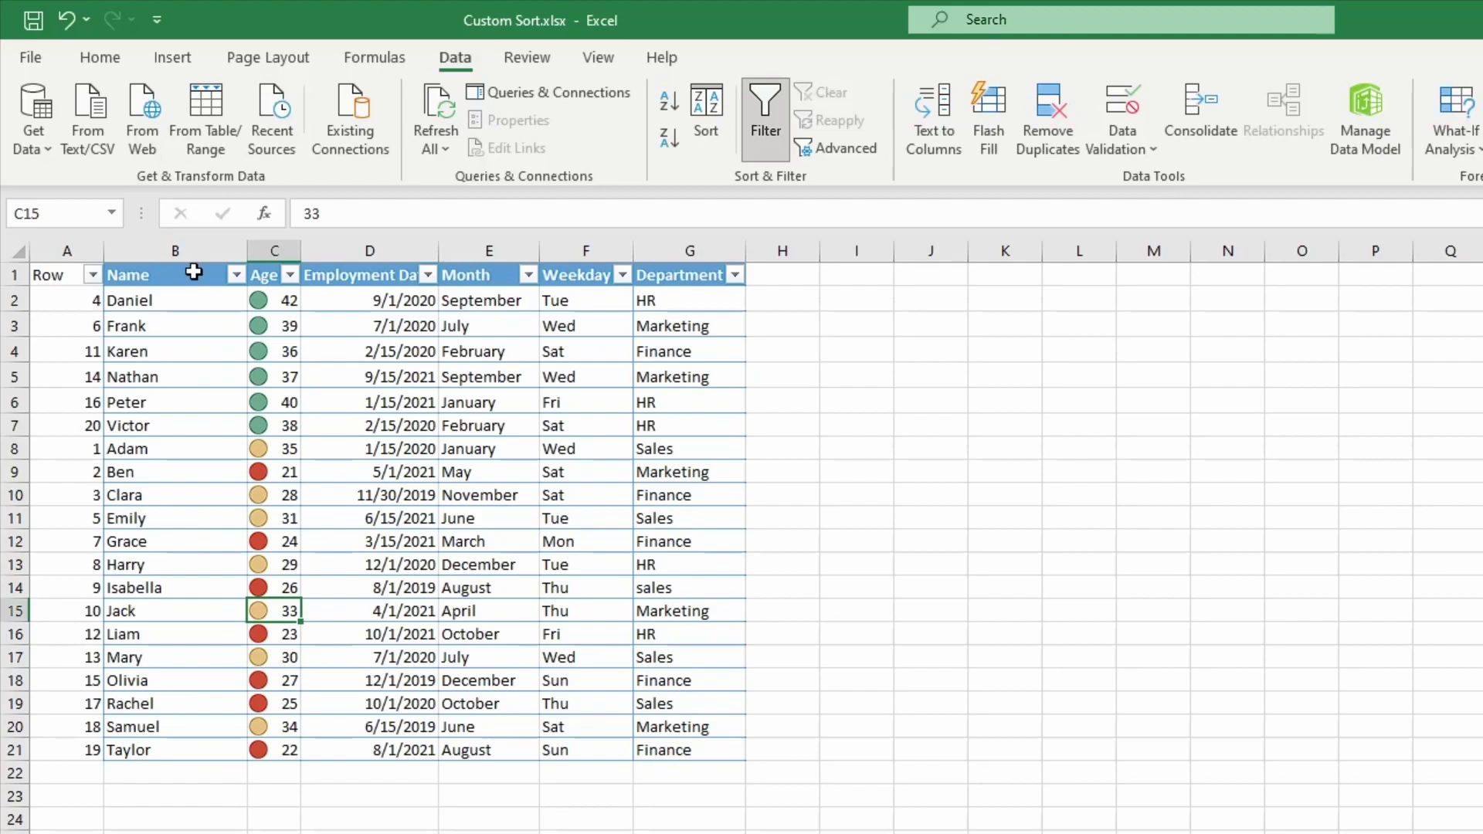
- Toggle the table's filter off and on twice, leaving it turned on
click(761, 124)
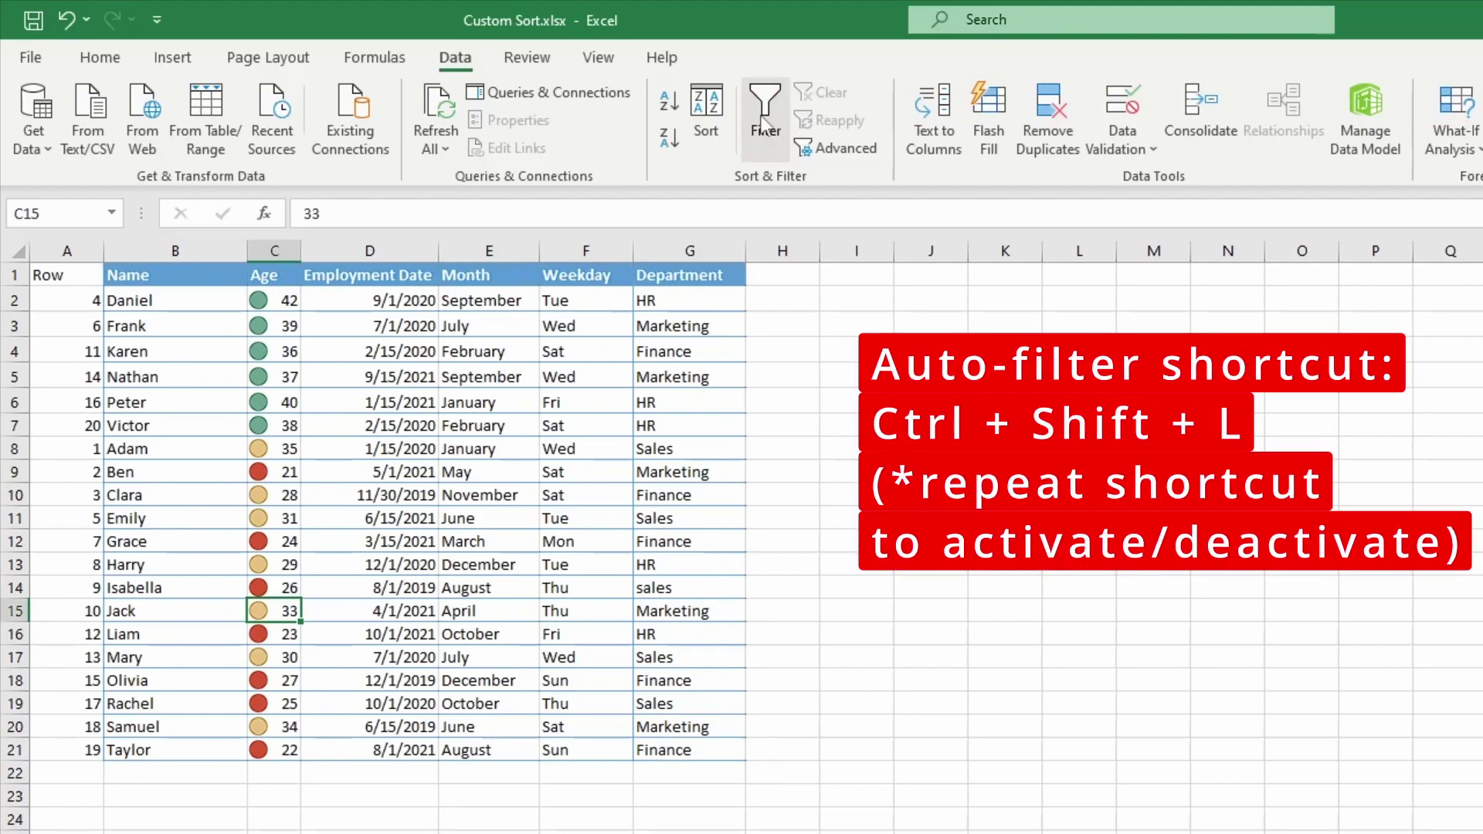
click(761, 124)
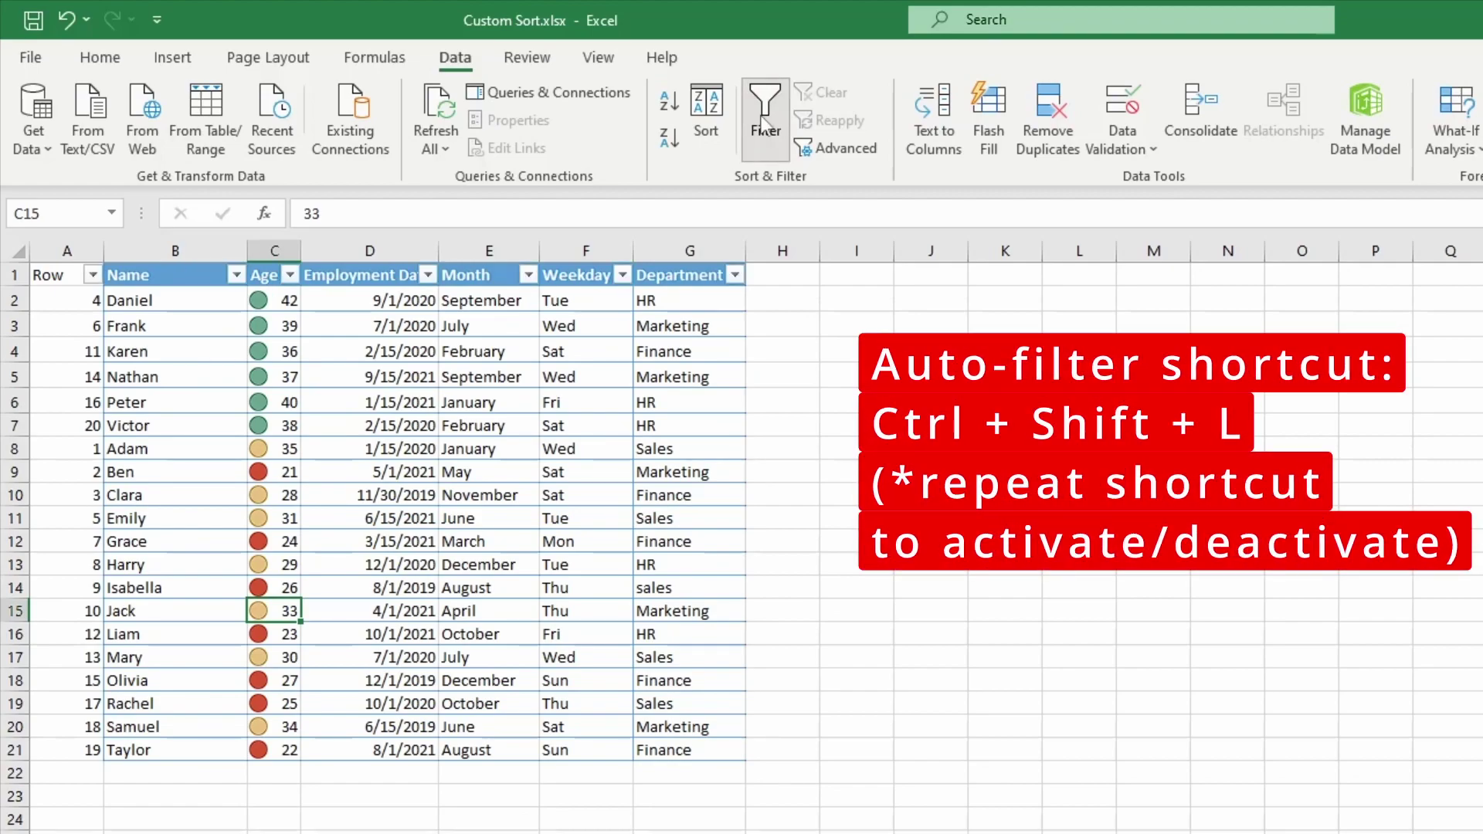
click(761, 124)
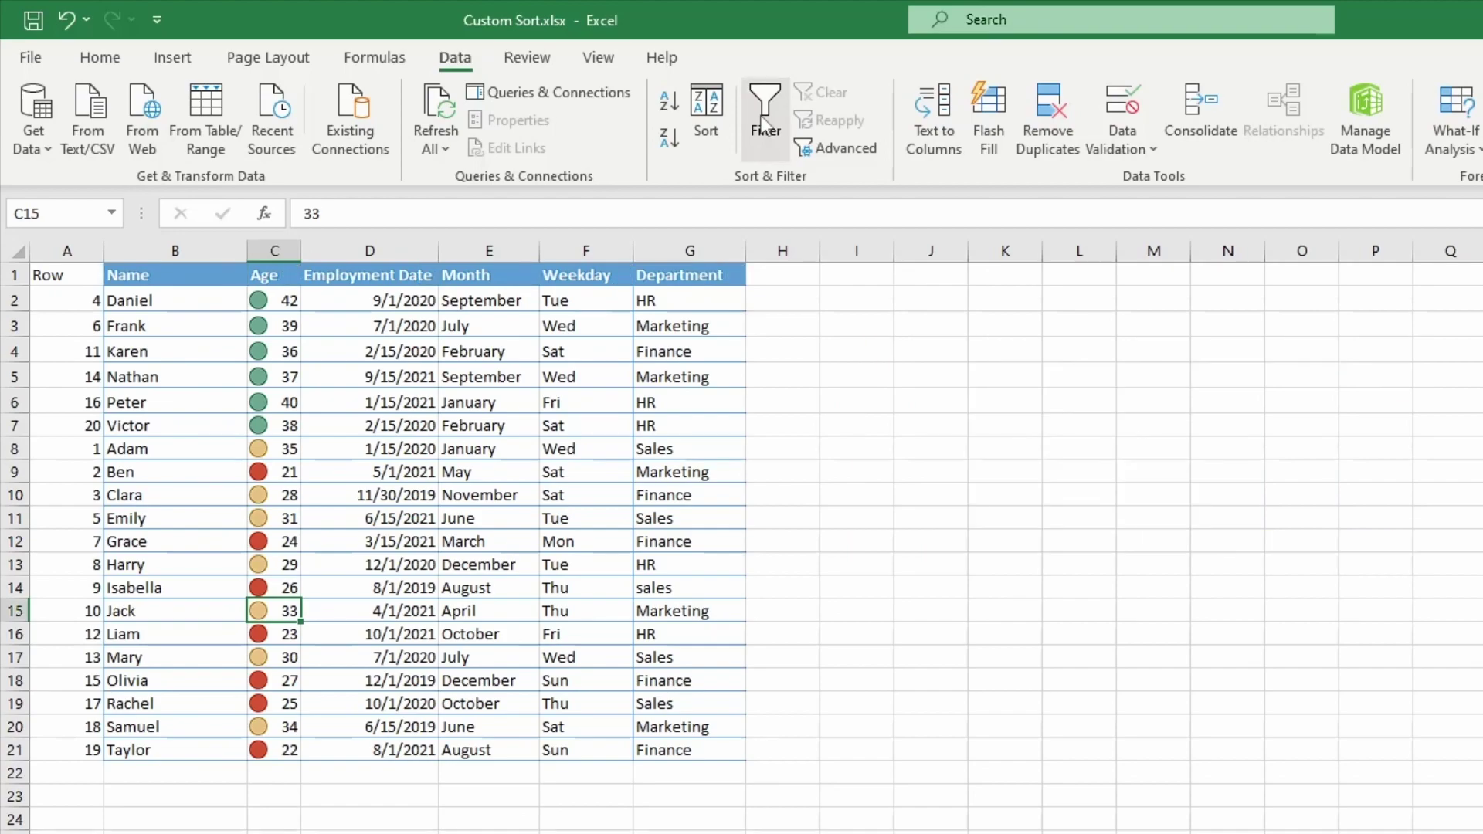
click(762, 124)
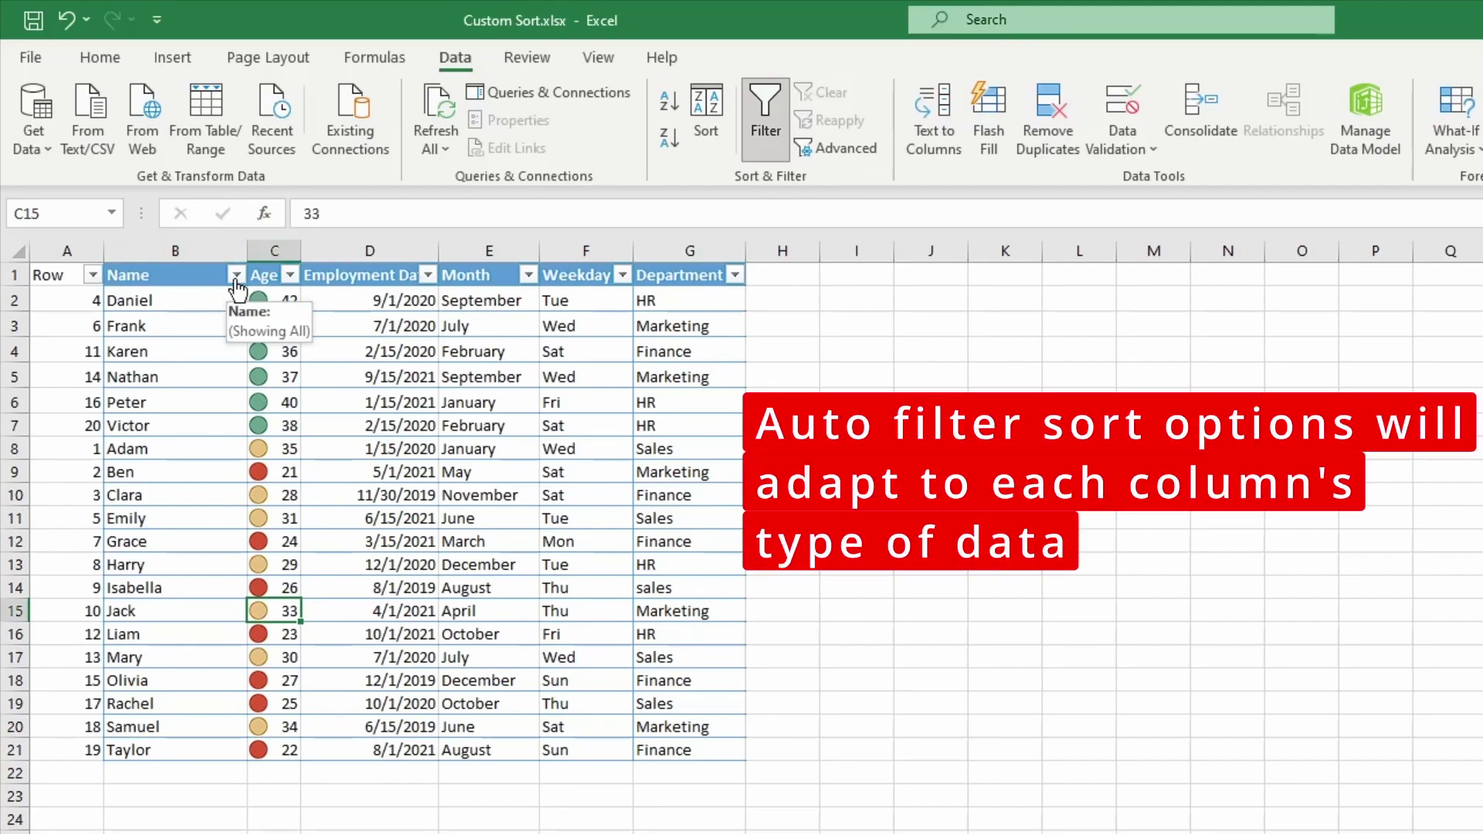
- Sort the table by the Name column from A to Z using its filter options
click(176, 252)
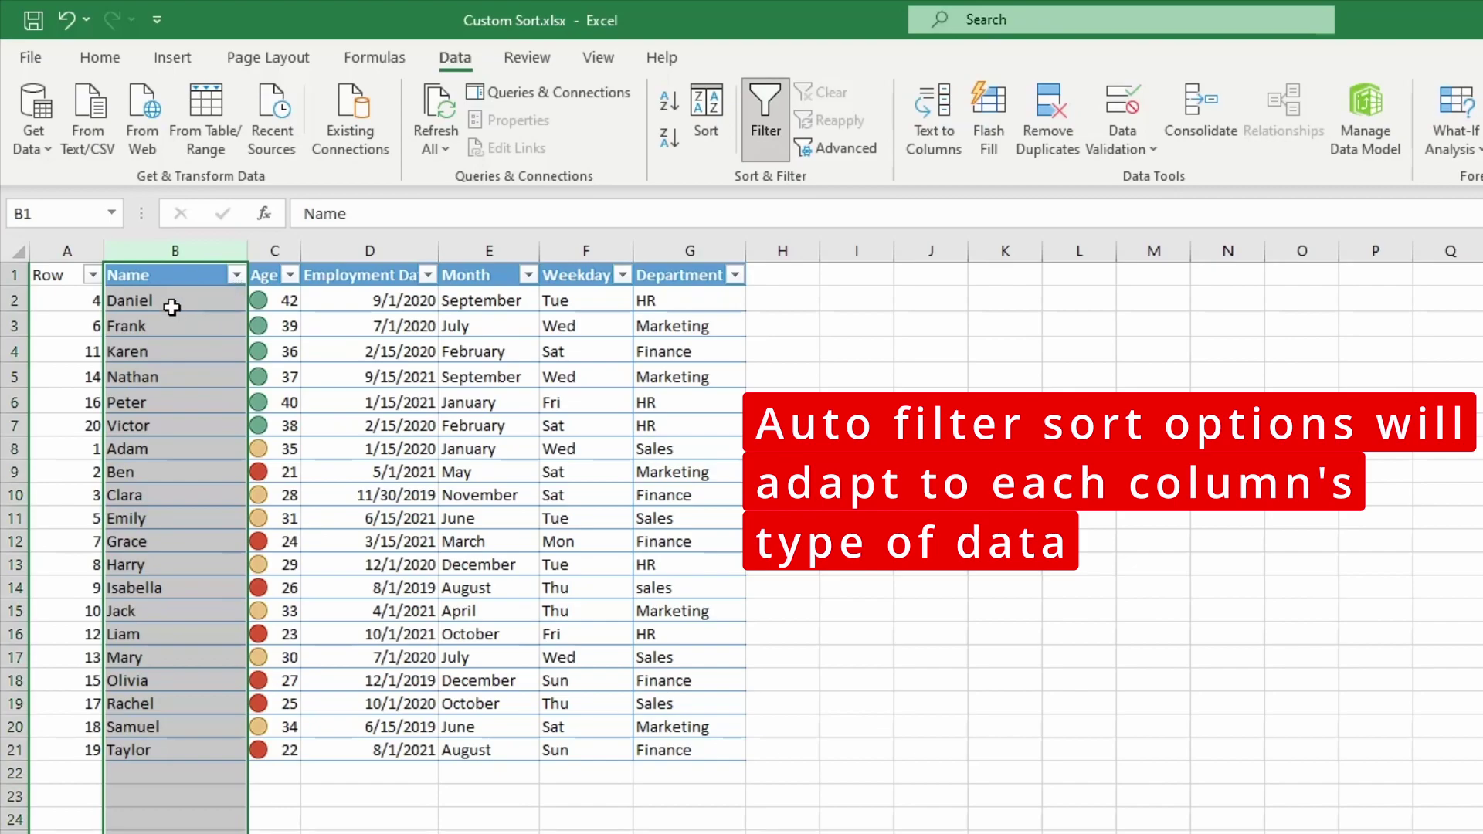
key(alt+Down)
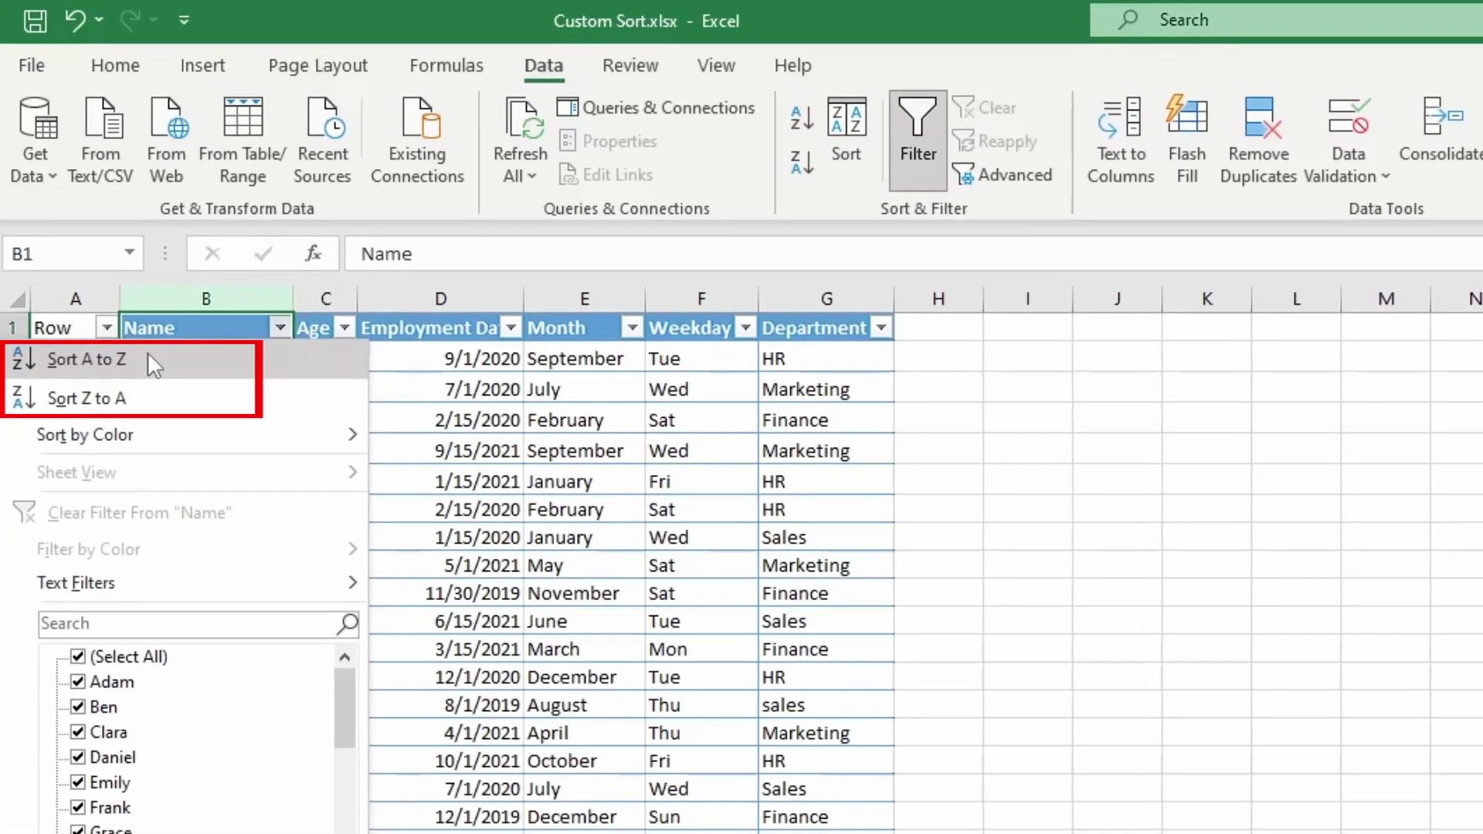
click(149, 359)
- Sort the table by the Age column from smallest to largest using its filter options
click(309, 327)
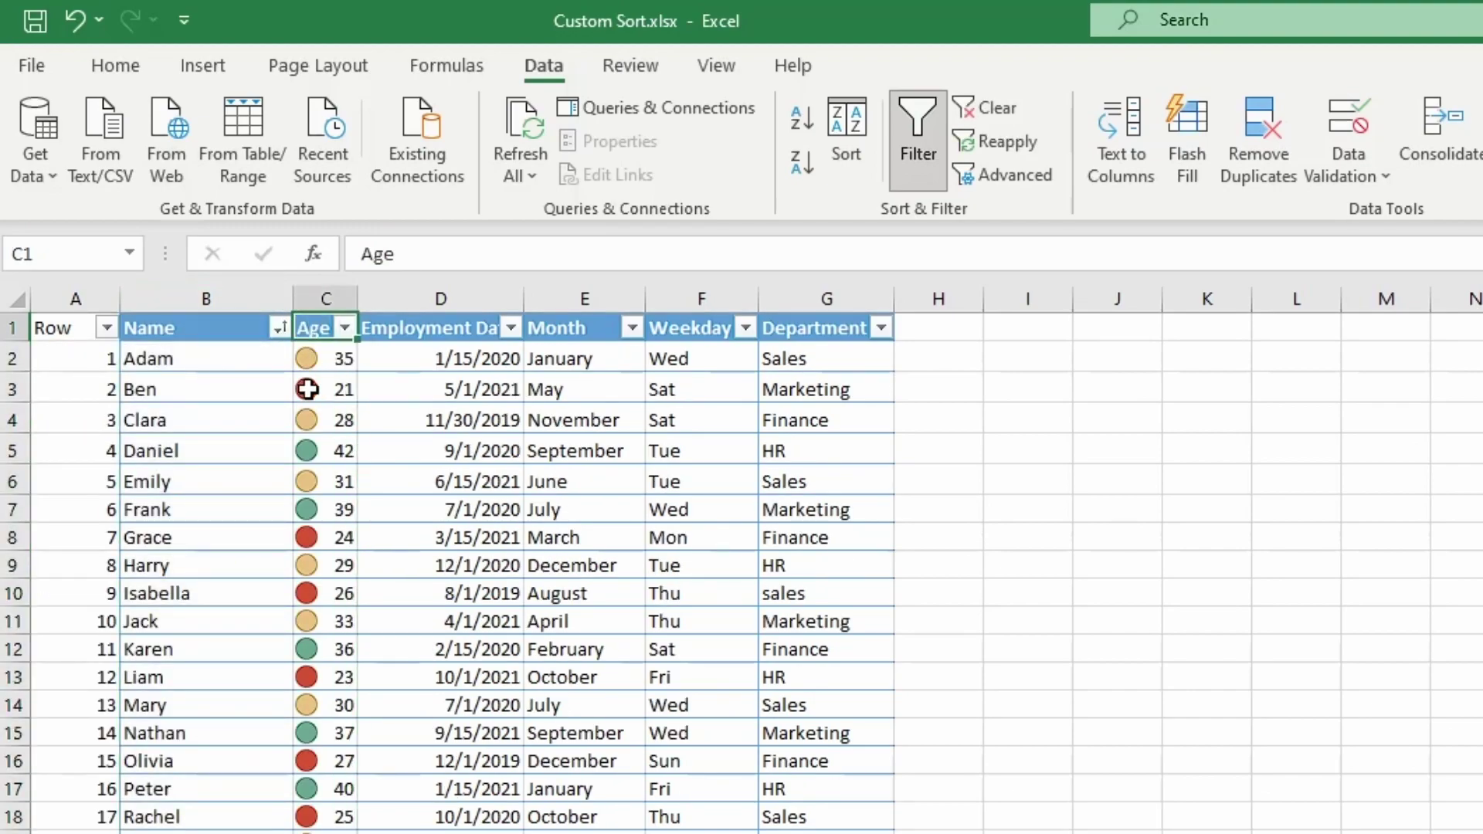
click(345, 328)
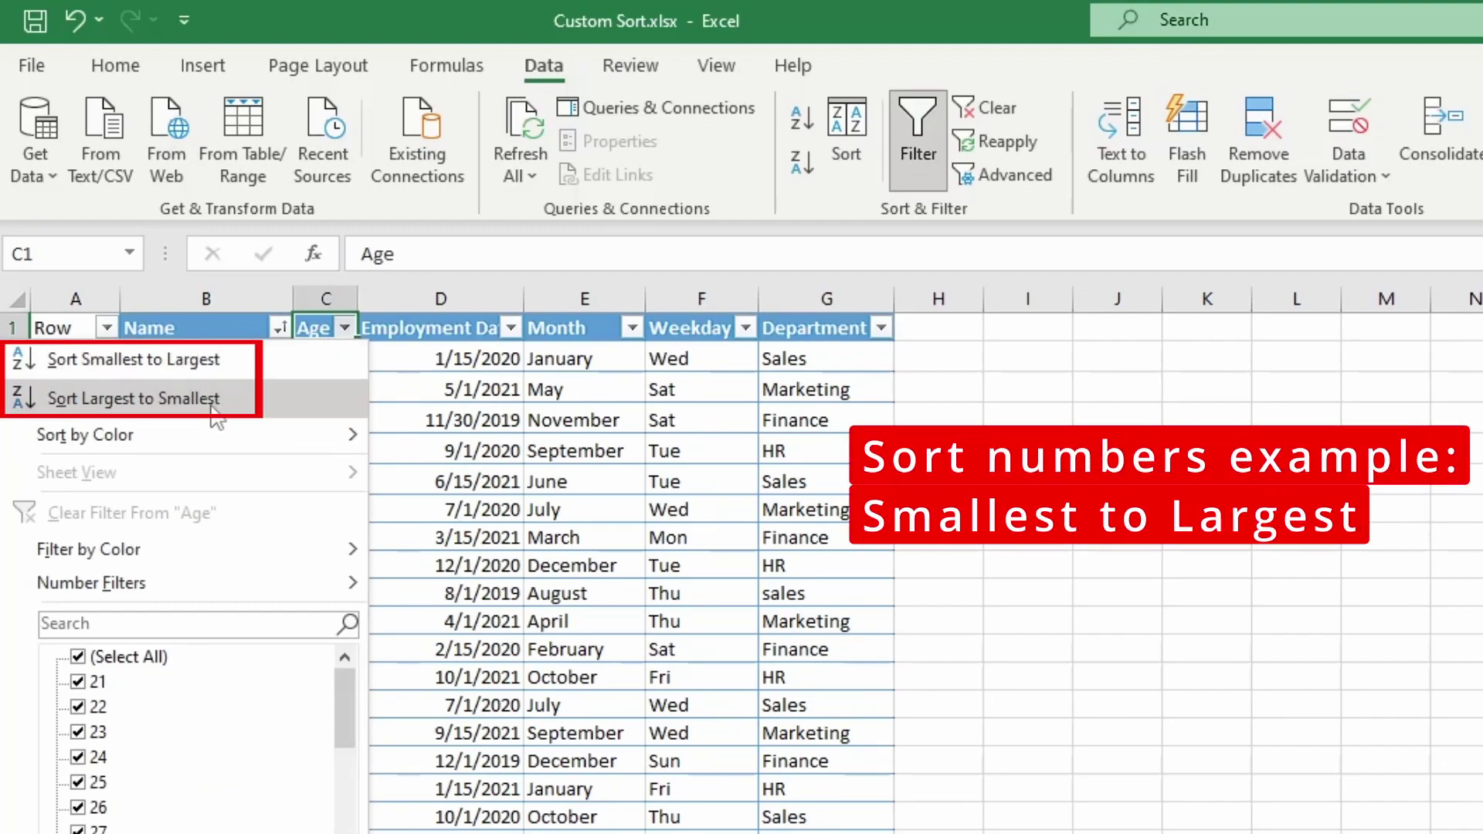
click(203, 361)
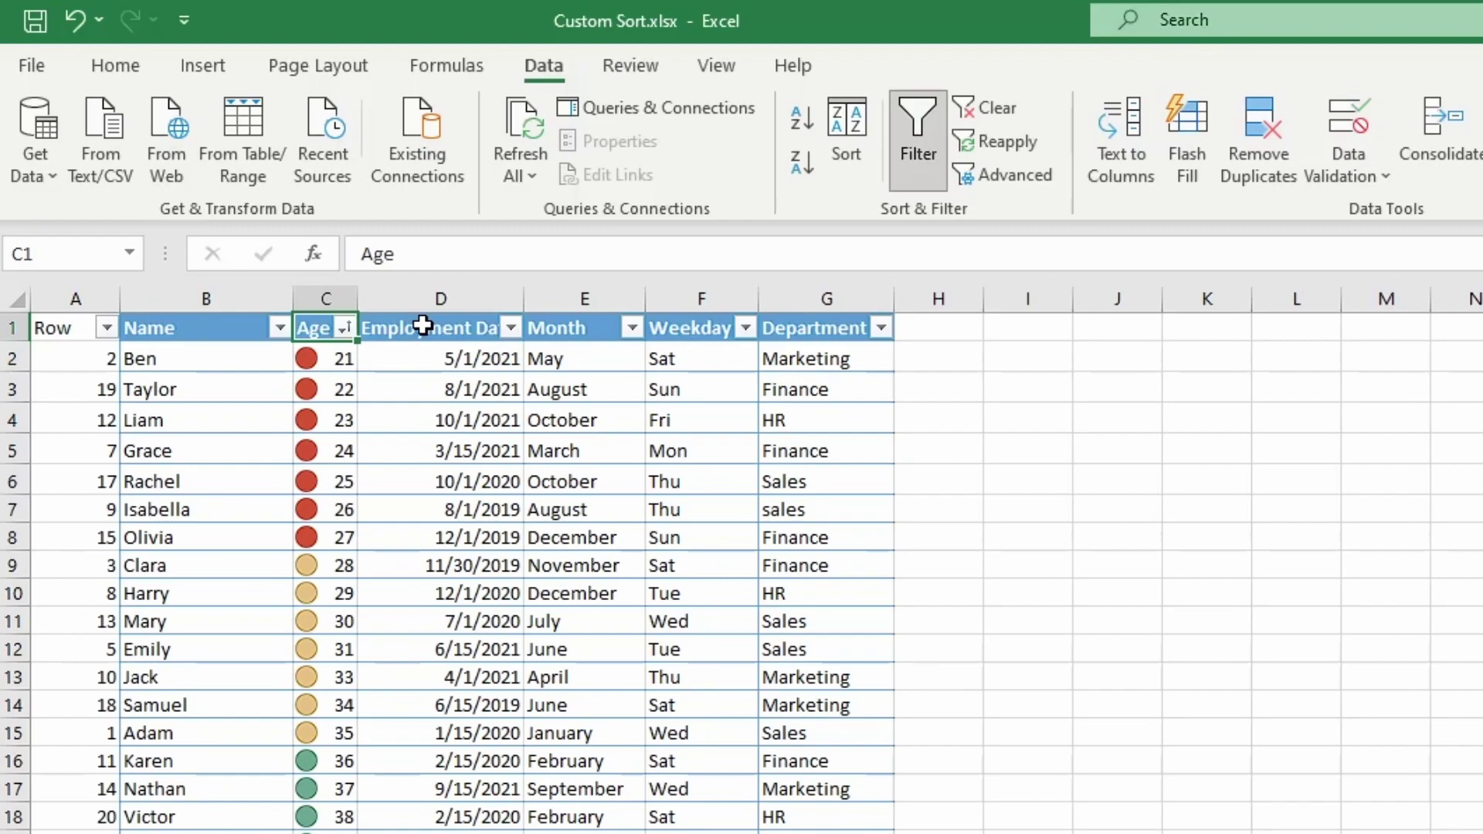
- Expand 2021 and January in the Employment Date filter list to examine the date grouping, and cancel the list
click(512, 328)
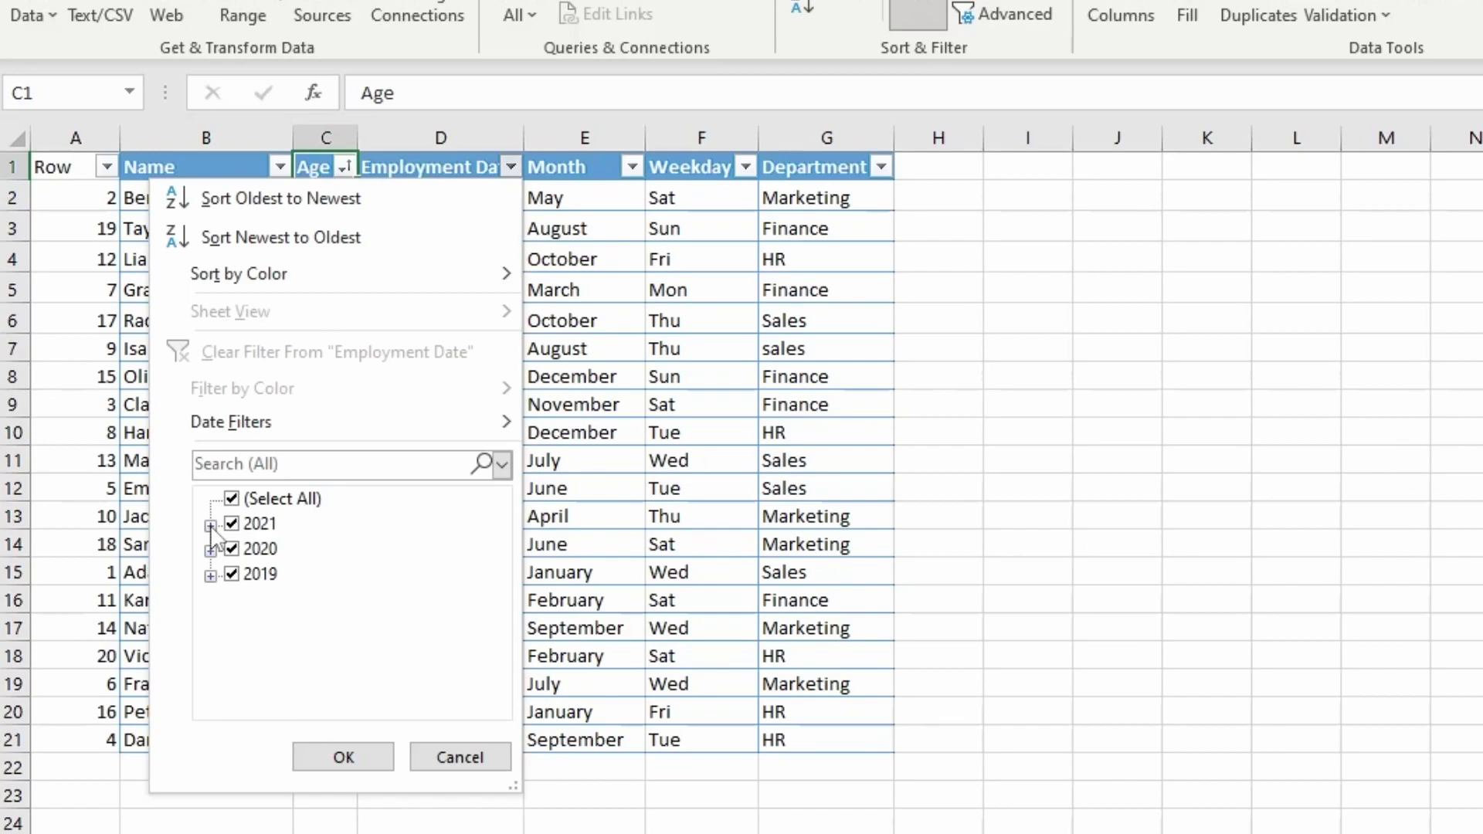
click(210, 525)
click(237, 525)
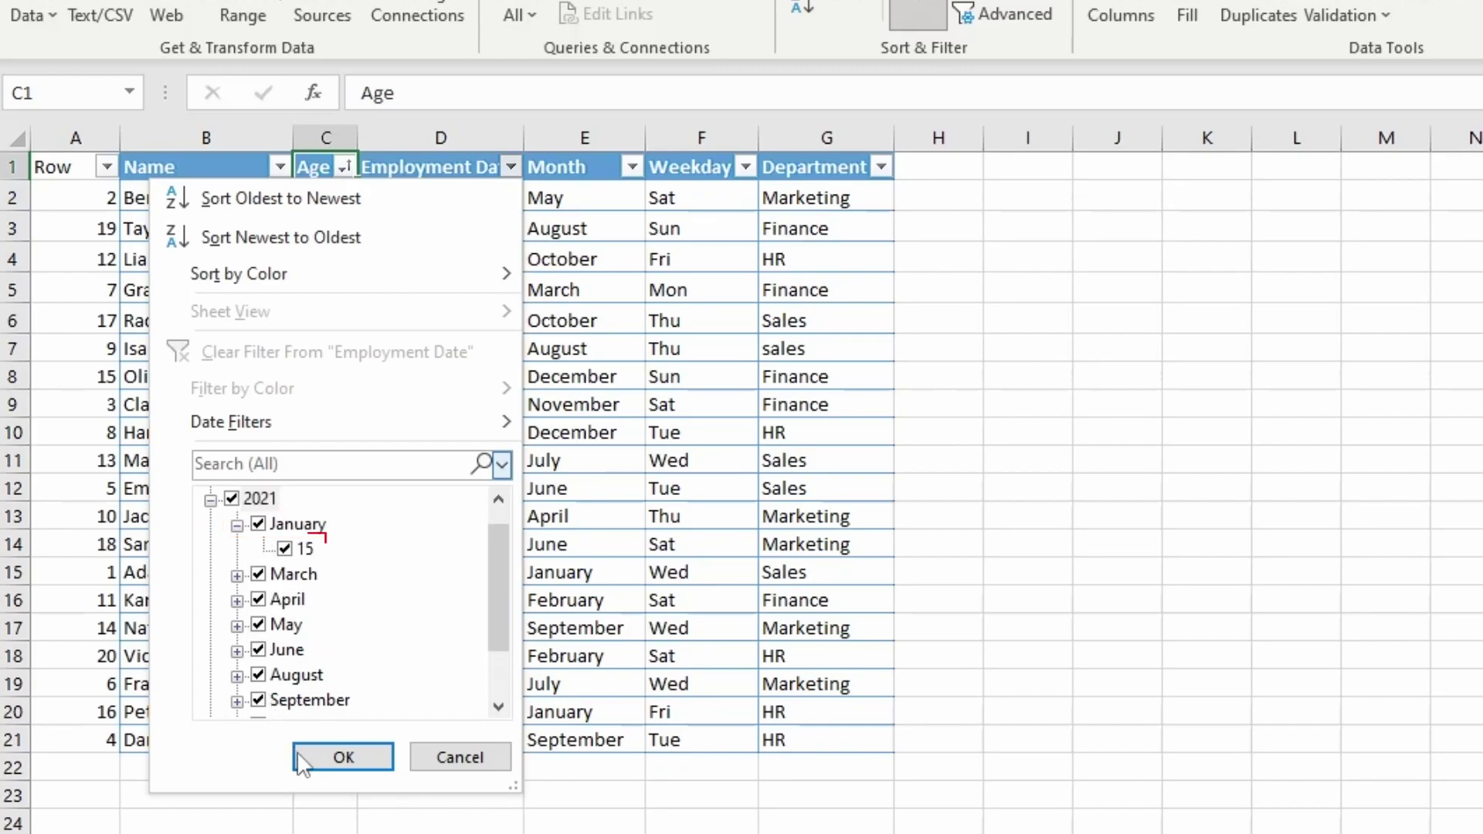
click(433, 758)
- Sort the table by the Employment Date column from oldest to newest
click(510, 167)
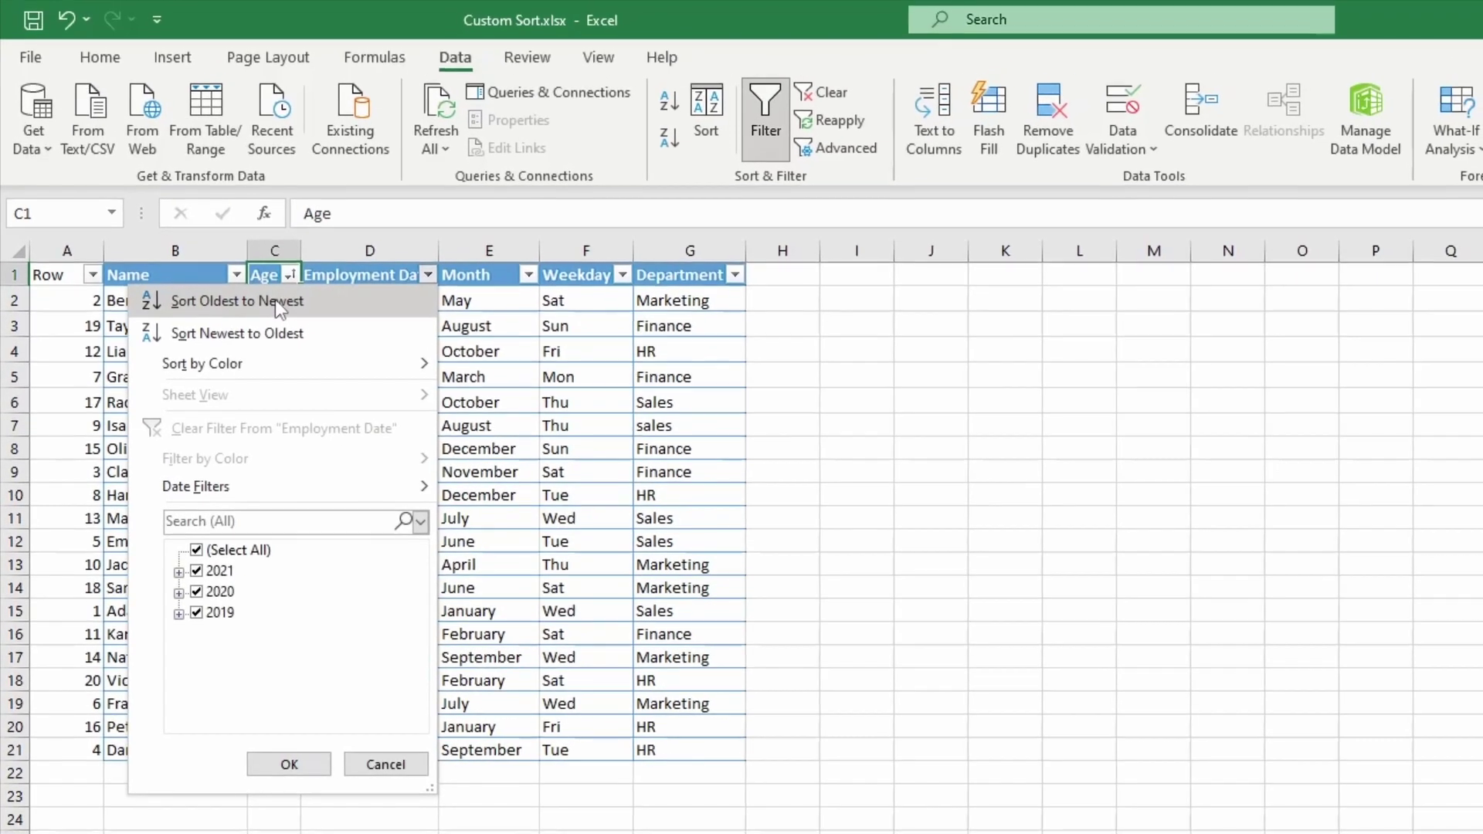
click(275, 300)
- Turn off the table's filter and select the Name cells B2:B21
click(170, 275)
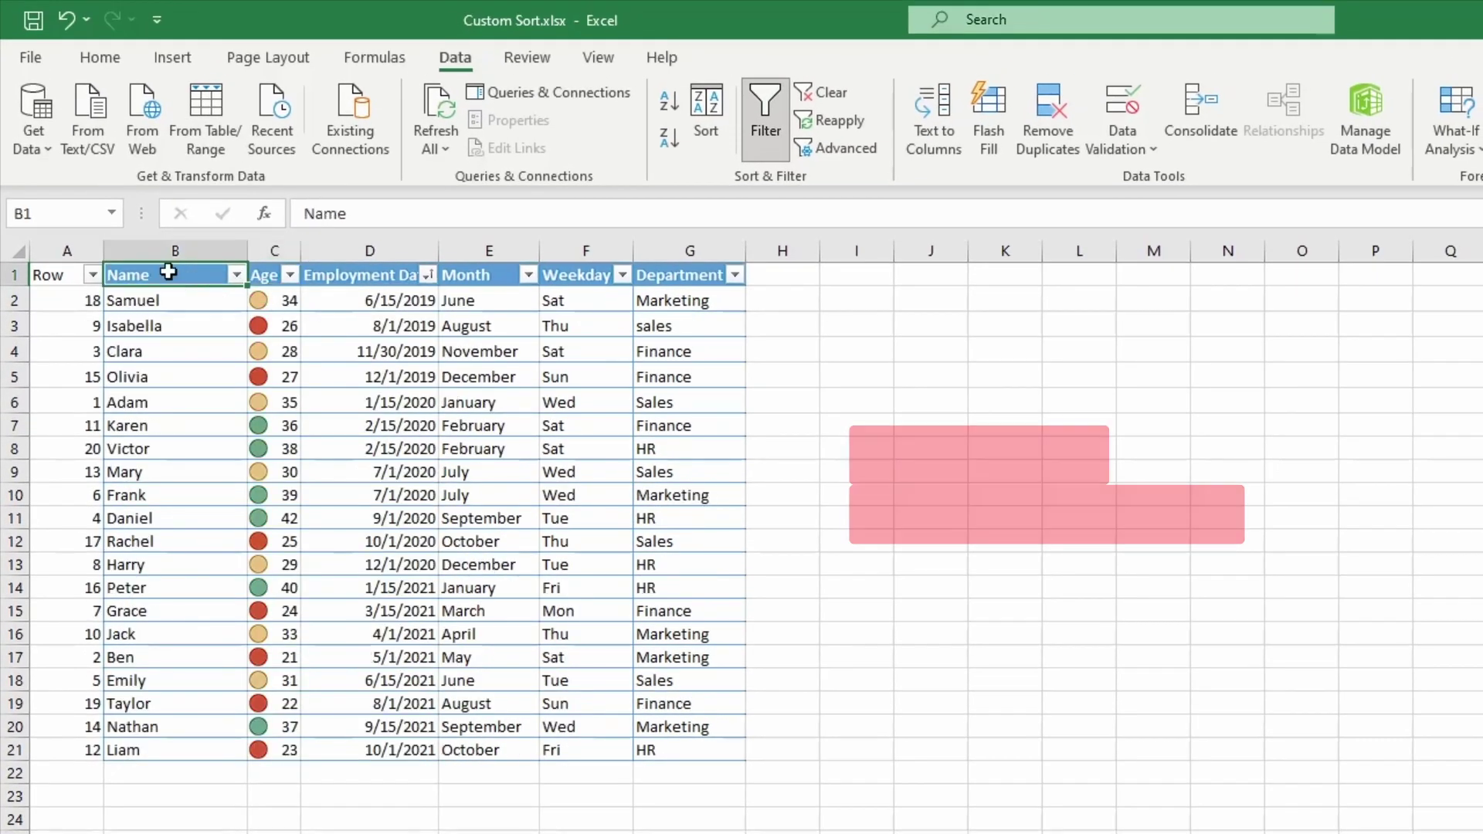
click(766, 116)
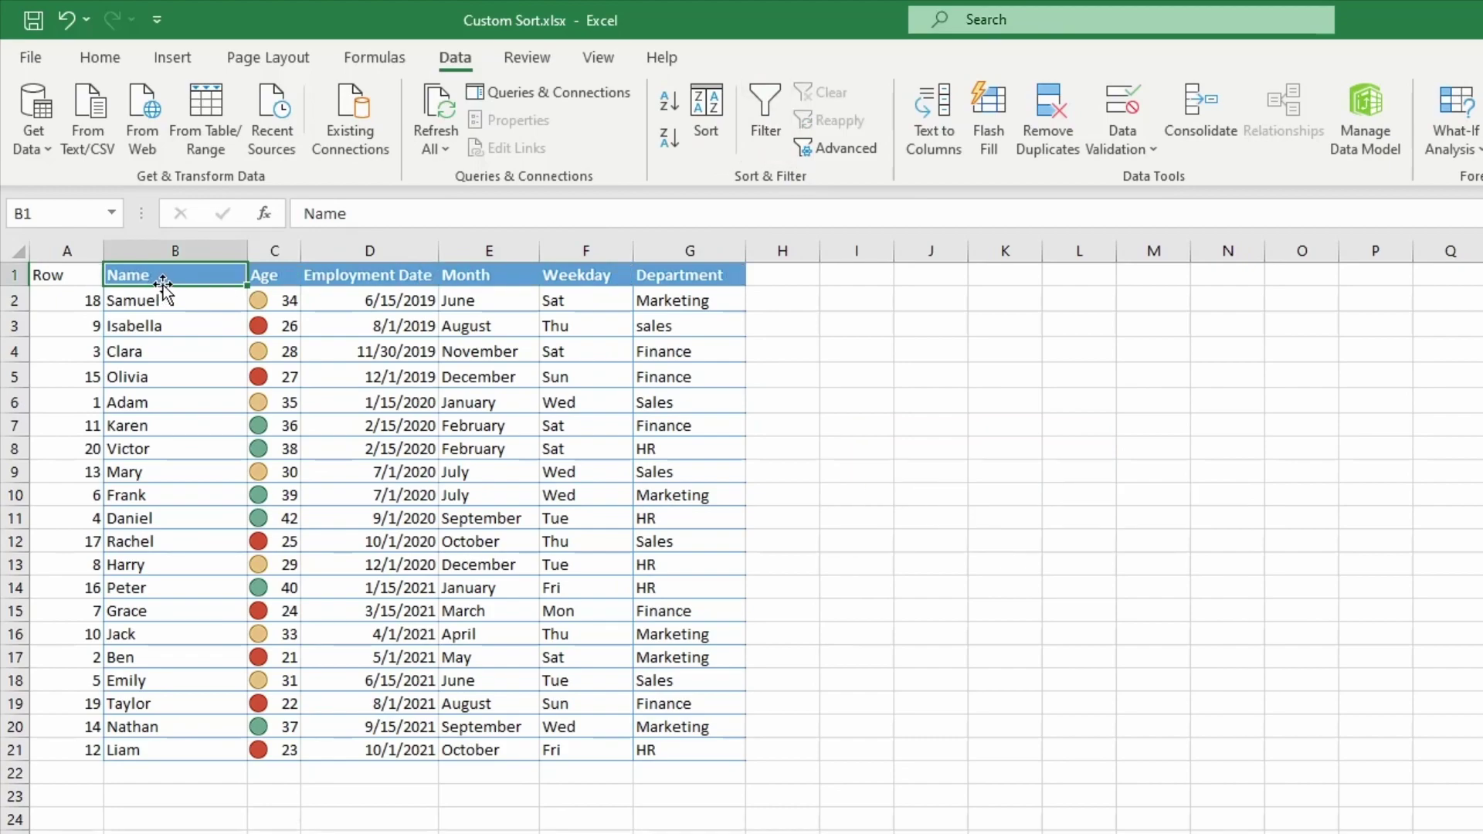
drag(160, 309, 149, 748)
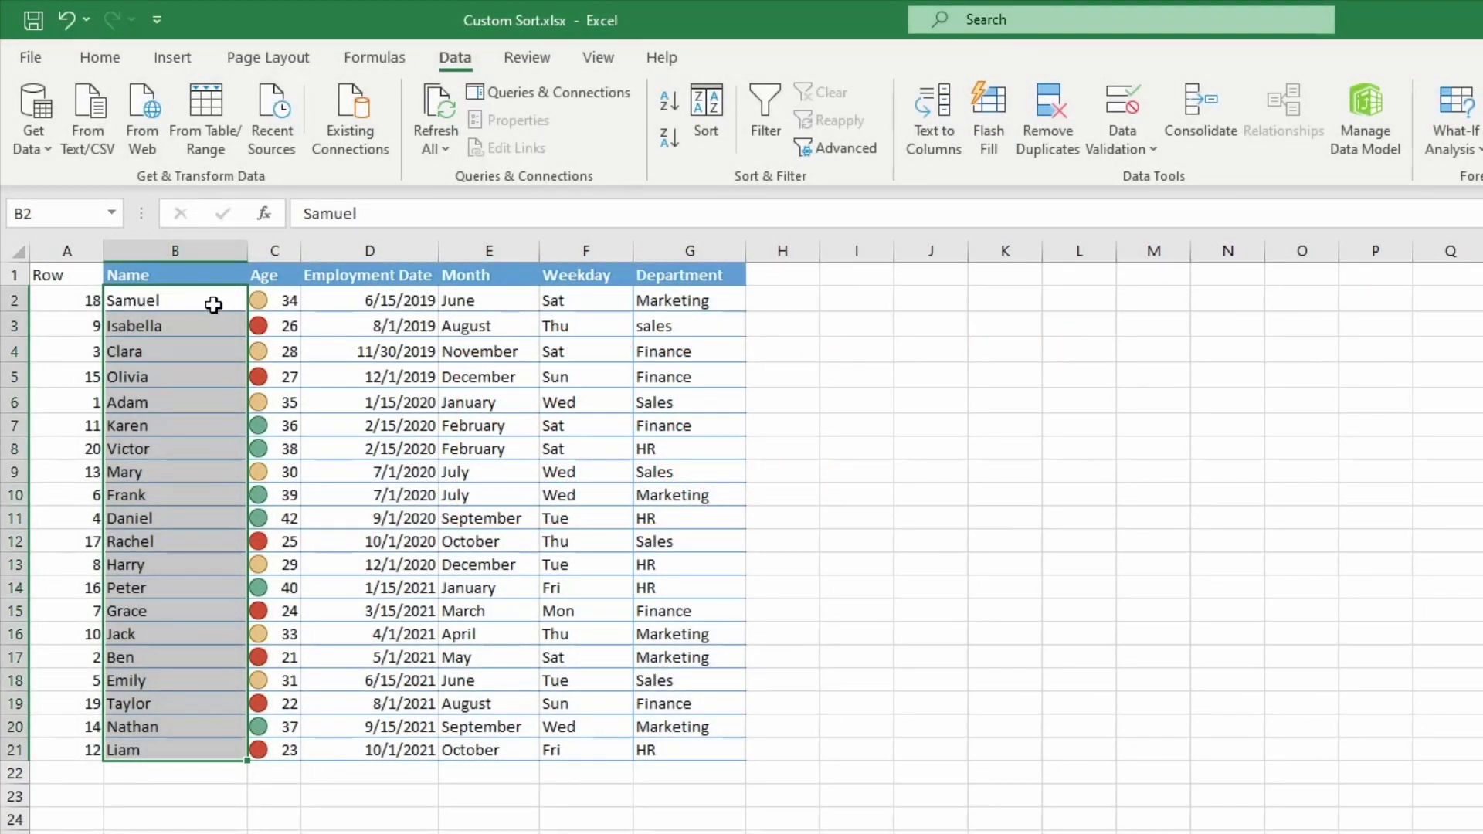
- Sort the table by Name on cell values from A to Z using a custom sort of B1:B21, expanding the selection to the adjacent data
click(152, 270)
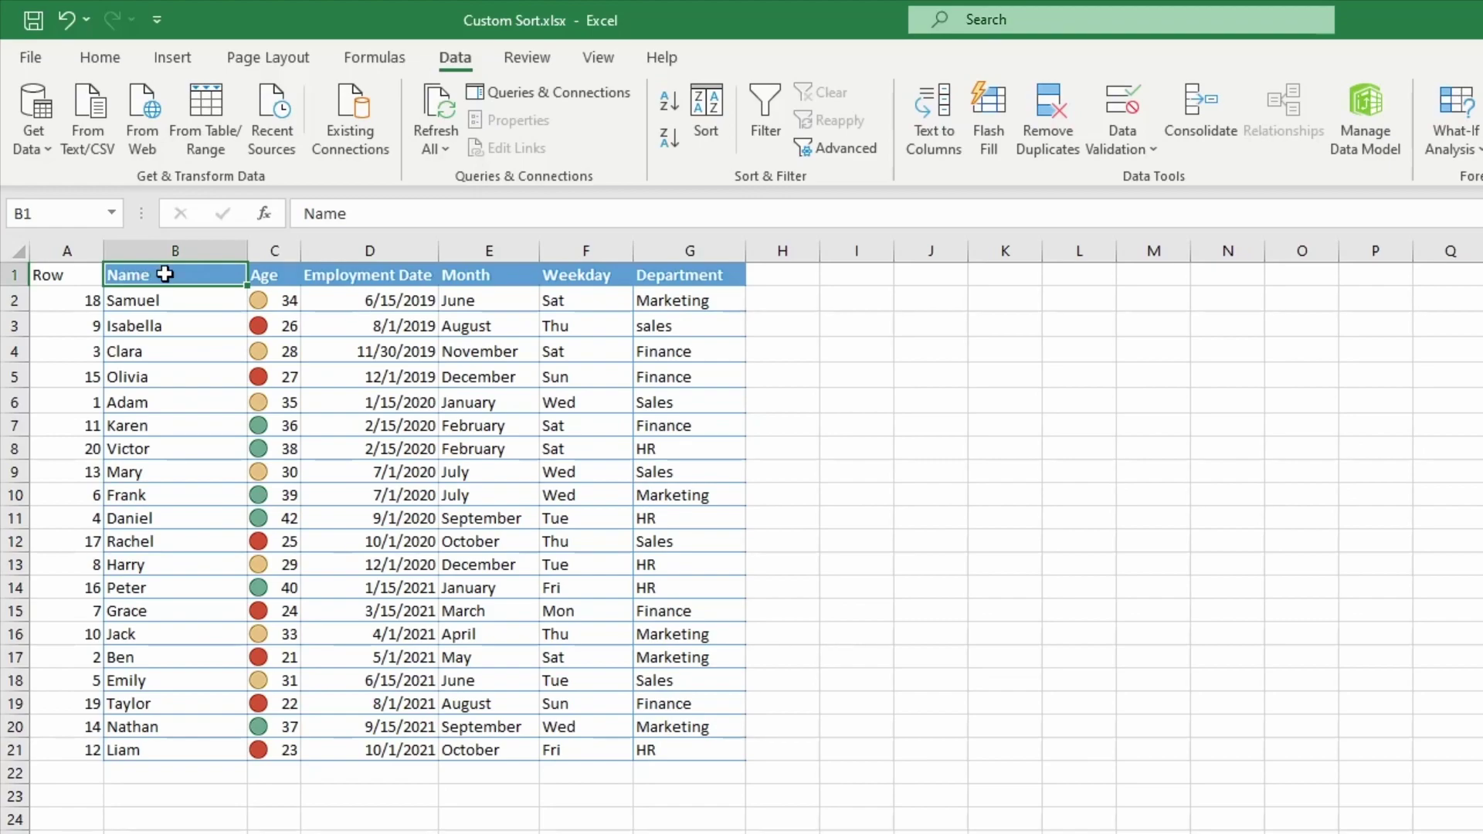
key(ctrl+shift+Down)
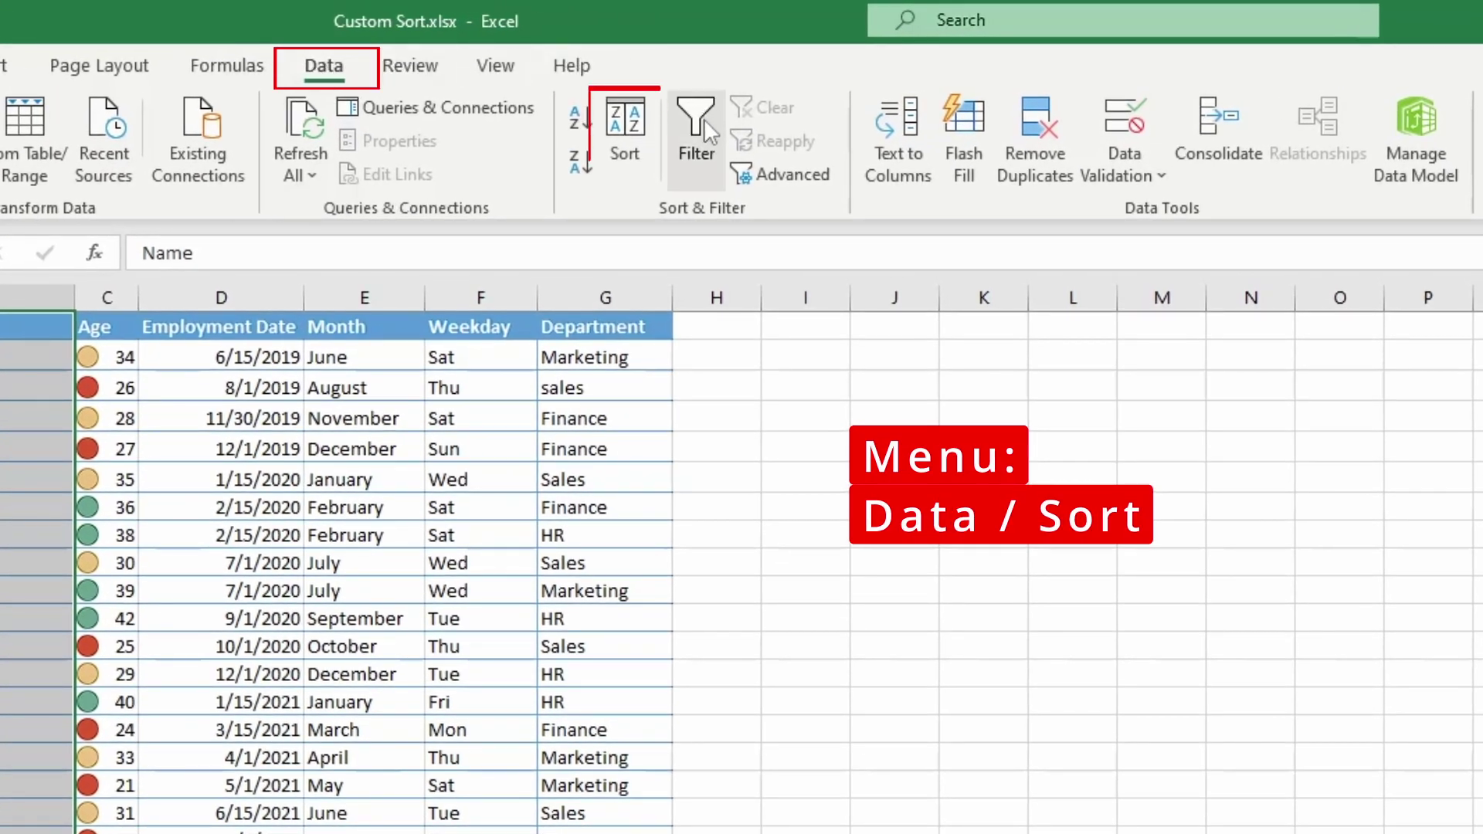
click(627, 139)
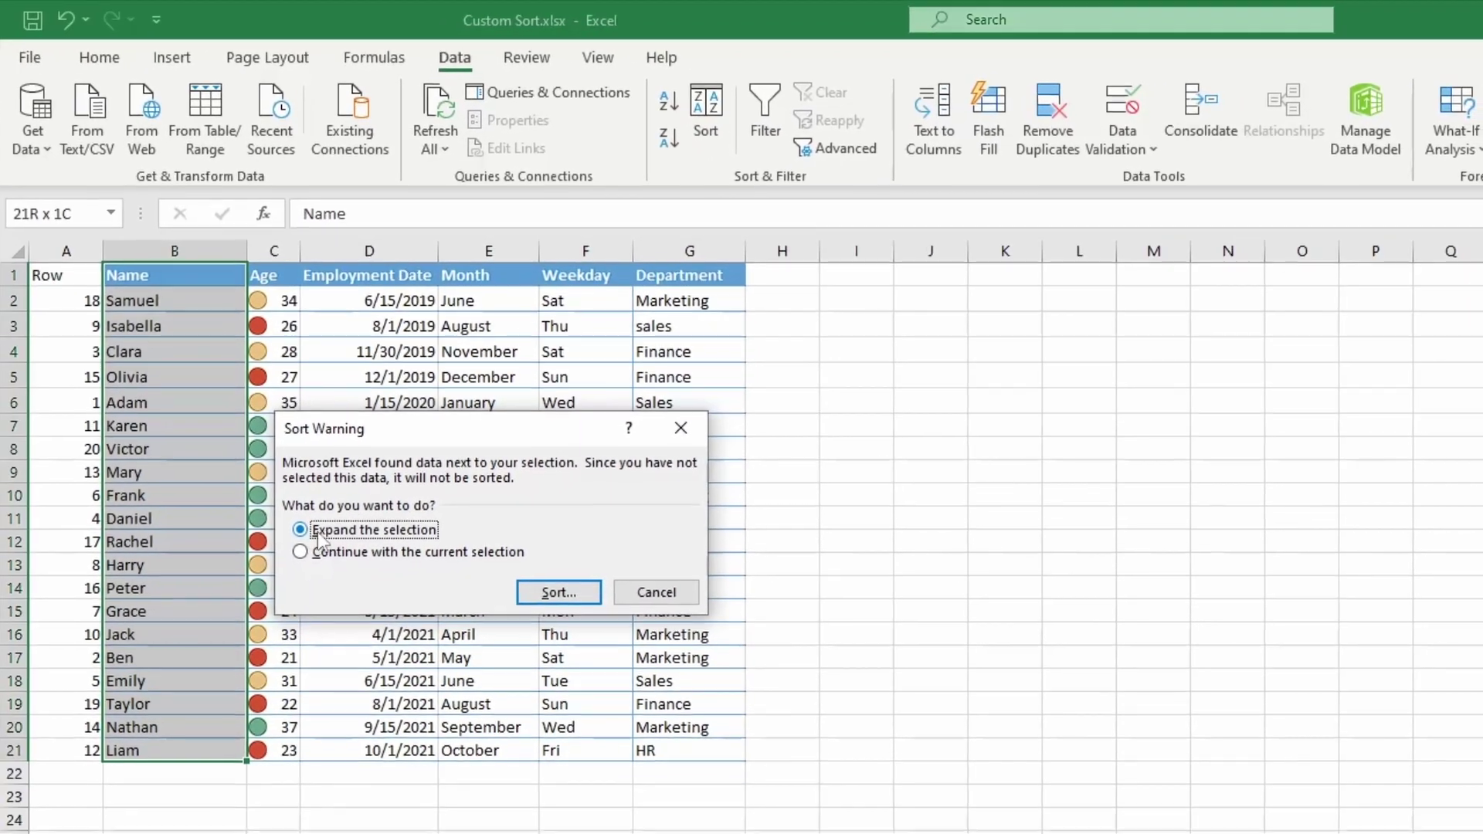
click(550, 599)
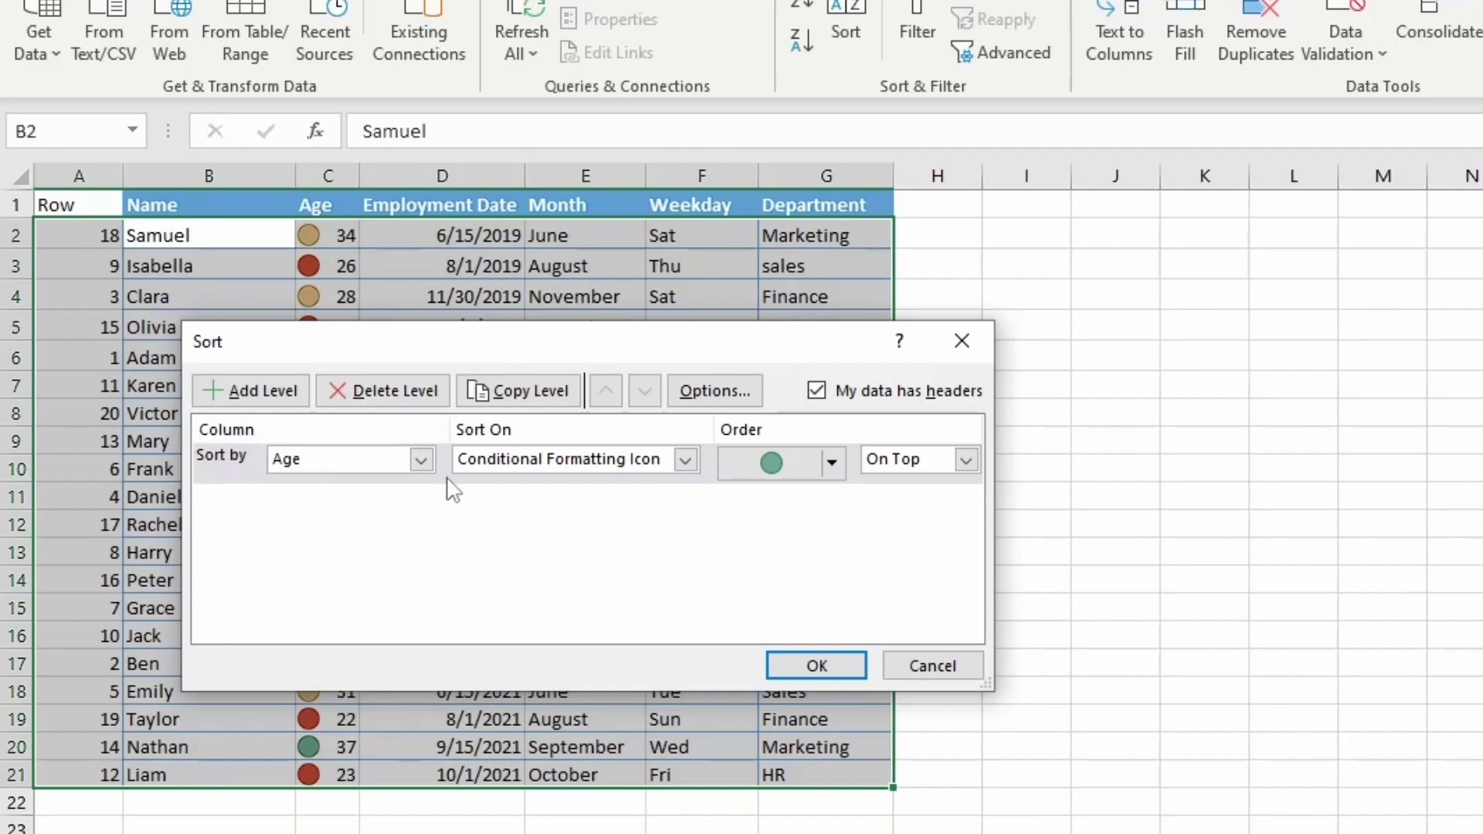
click(421, 459)
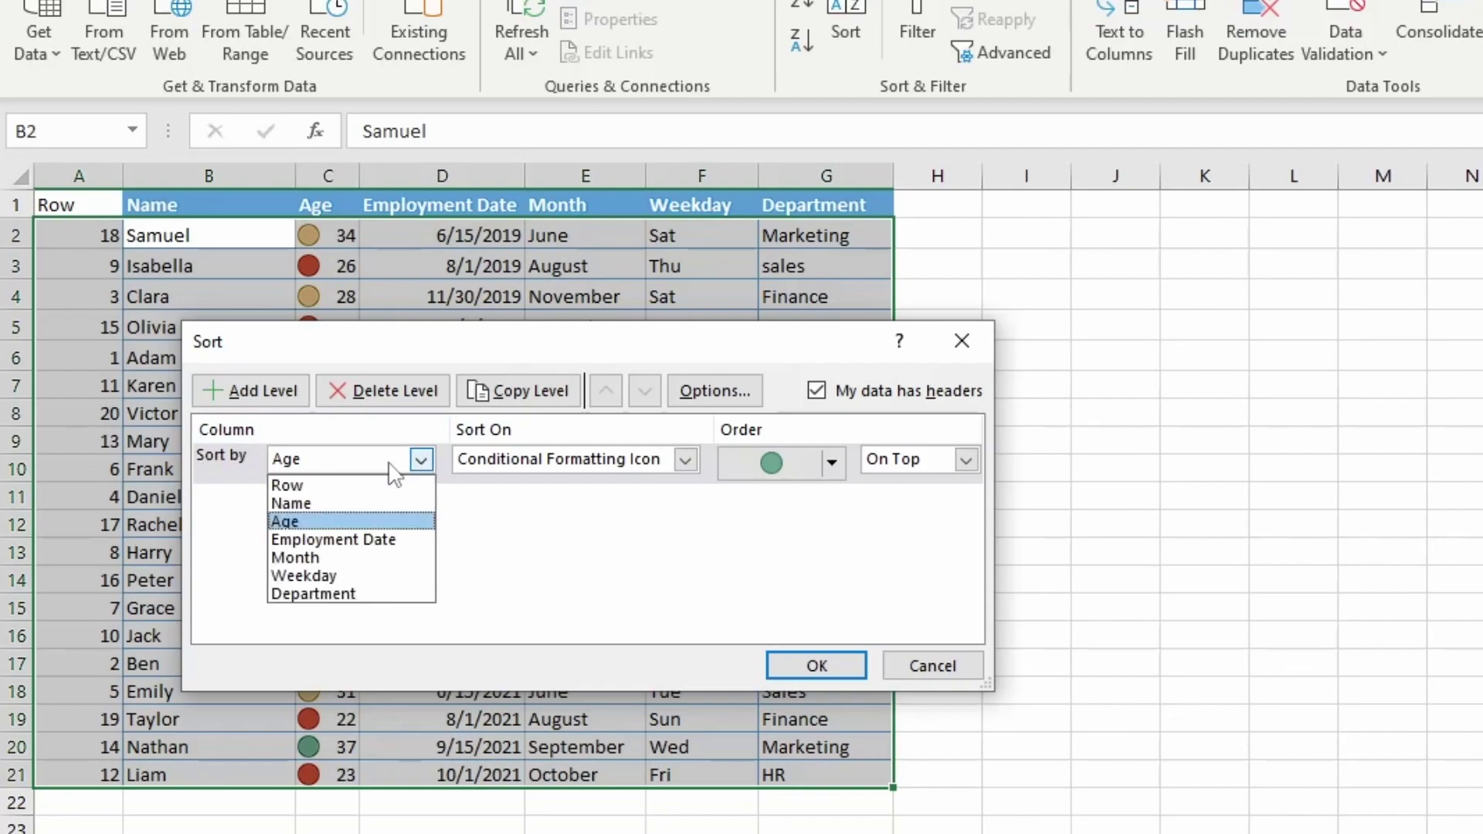
click(309, 500)
click(685, 459)
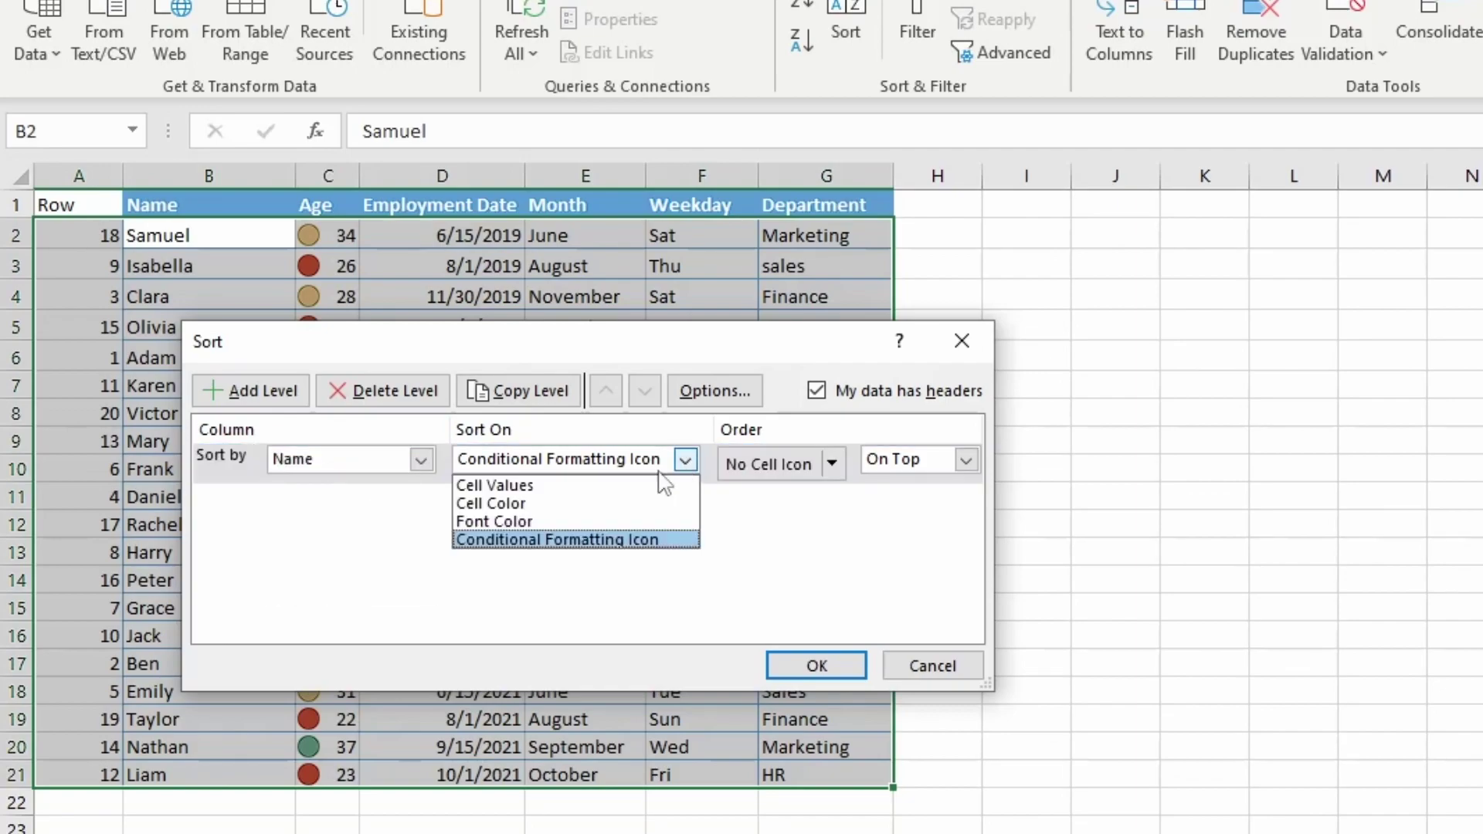
click(607, 485)
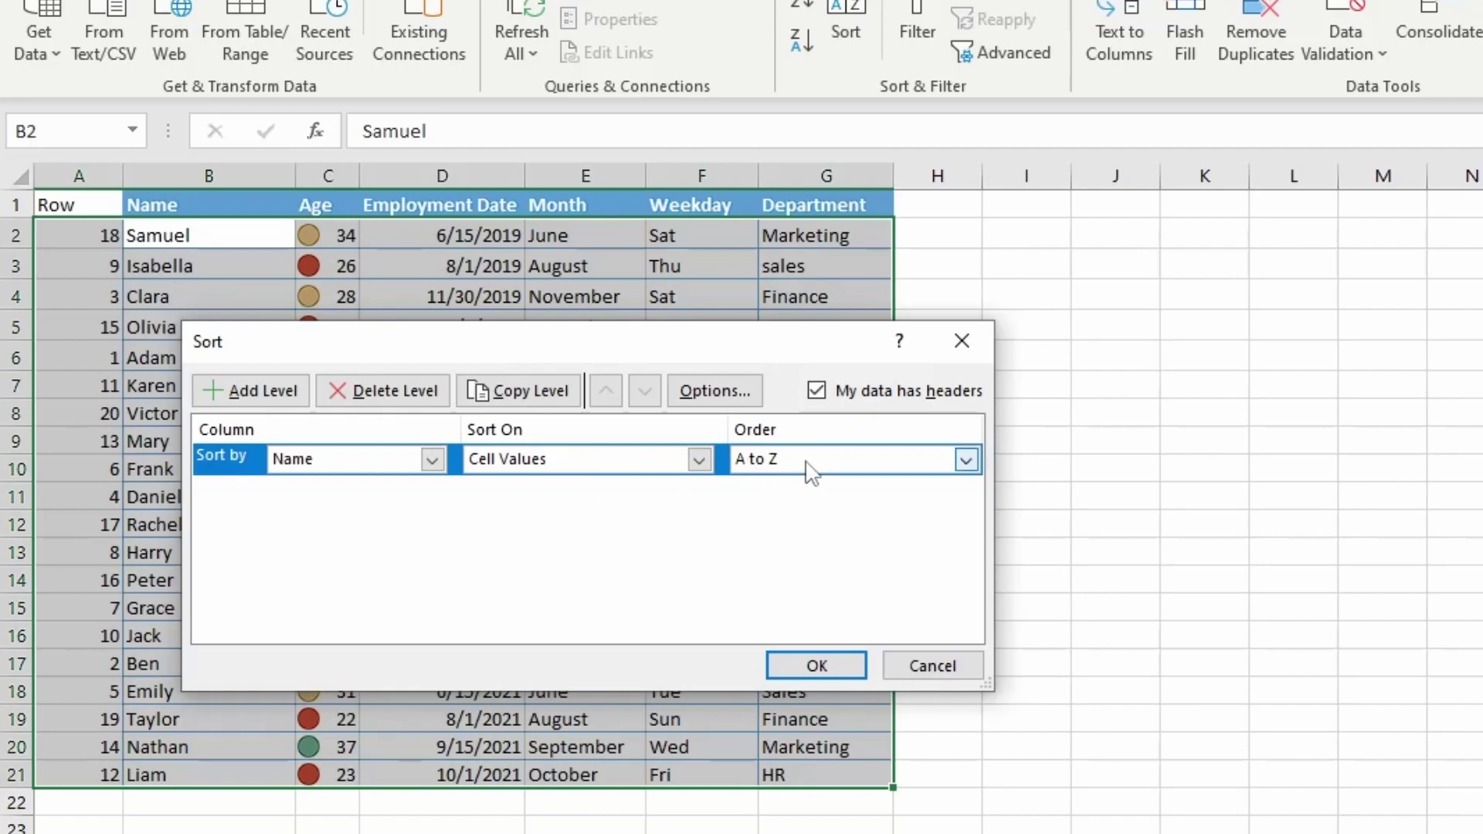
click(816, 664)
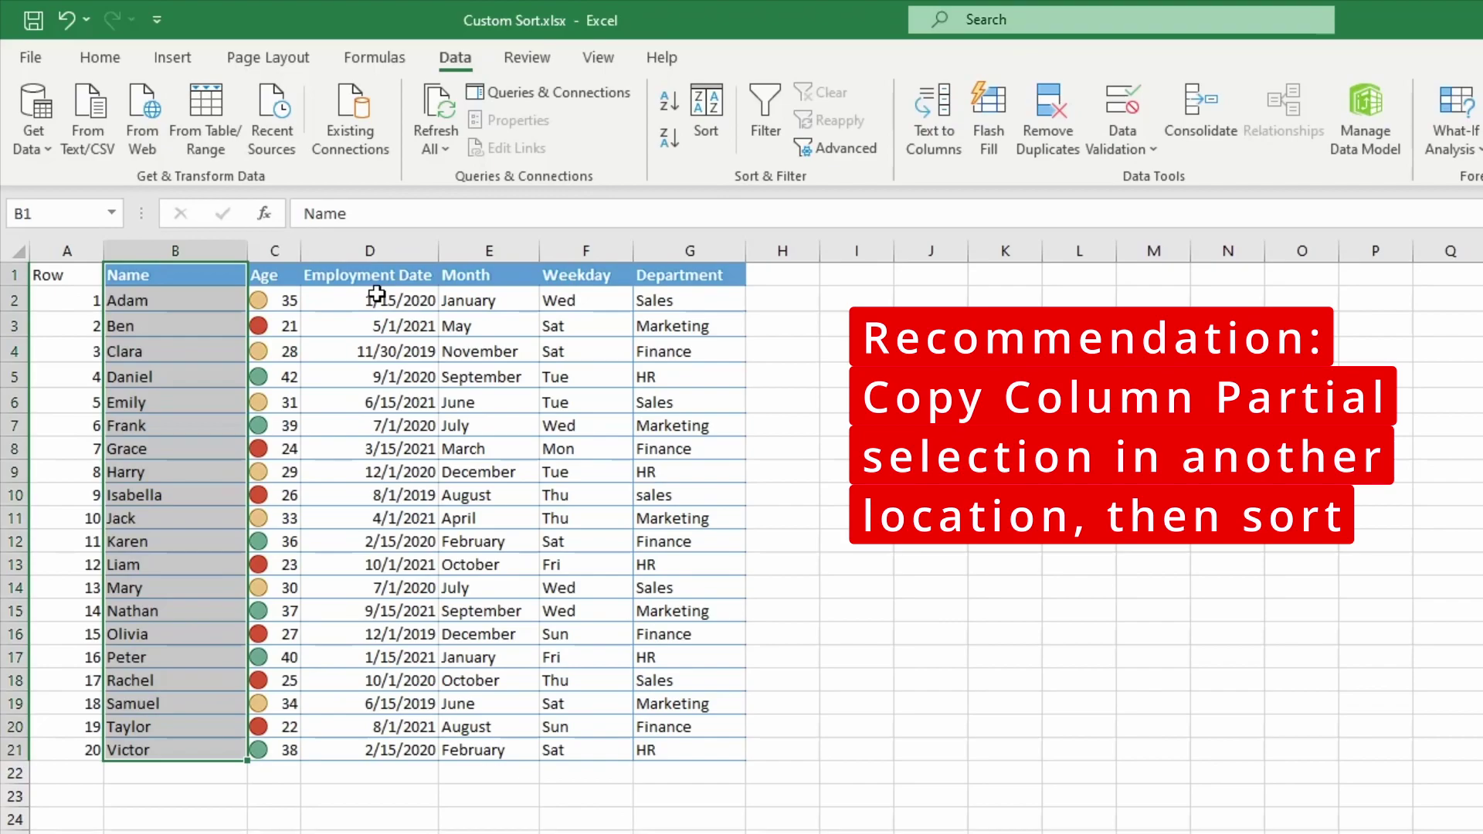
- Copy the partial Name column B1:B10 to a separate location starting at J1
drag(176, 275, 156, 482)
key(ctrl+c)
click(953, 275)
key(ctrl+v)
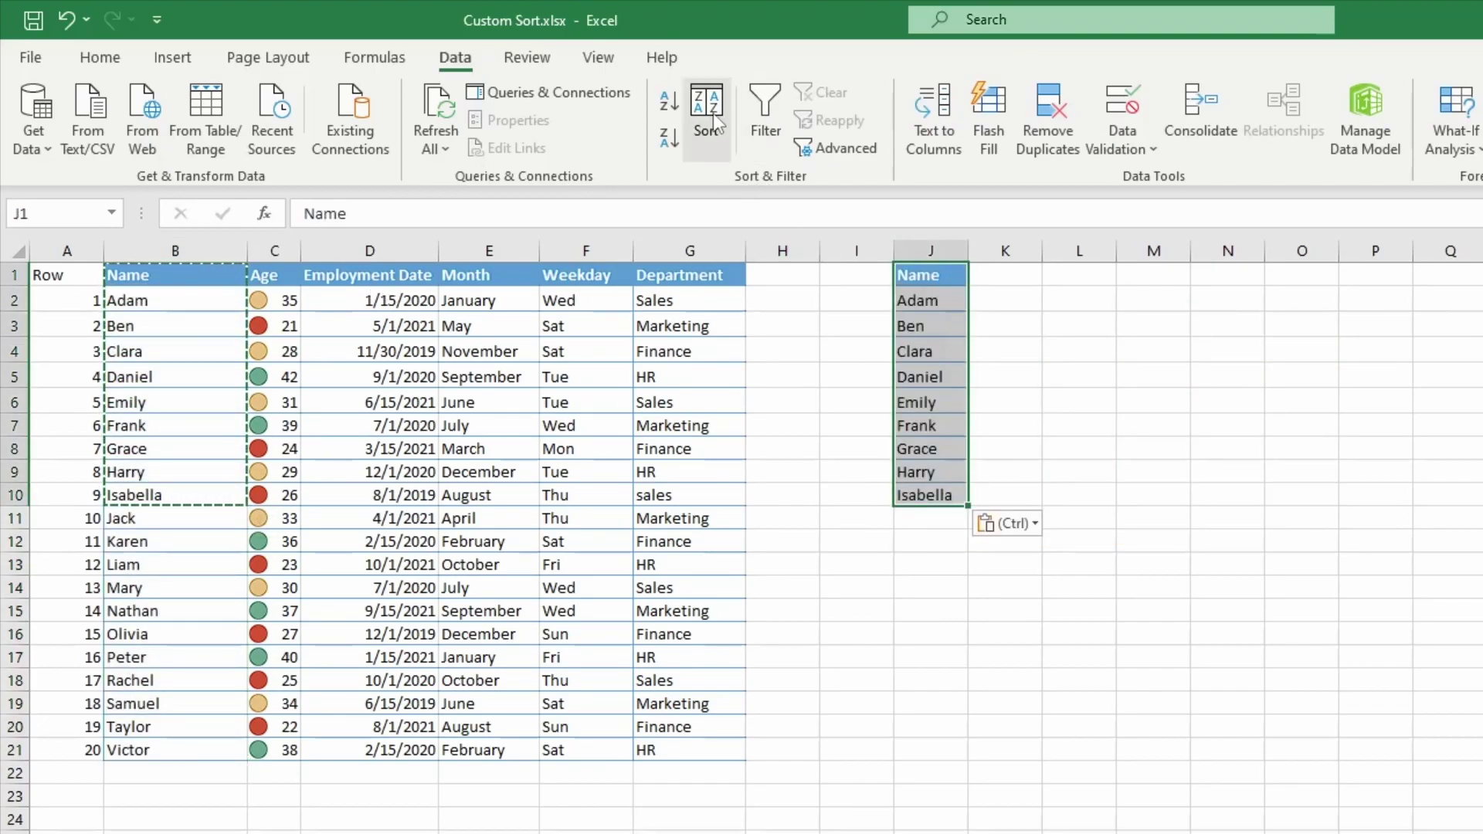
- Sort the copied names in J1:J10 from Z to A with a custom sort
click(920, 343)
drag(920, 278, 935, 496)
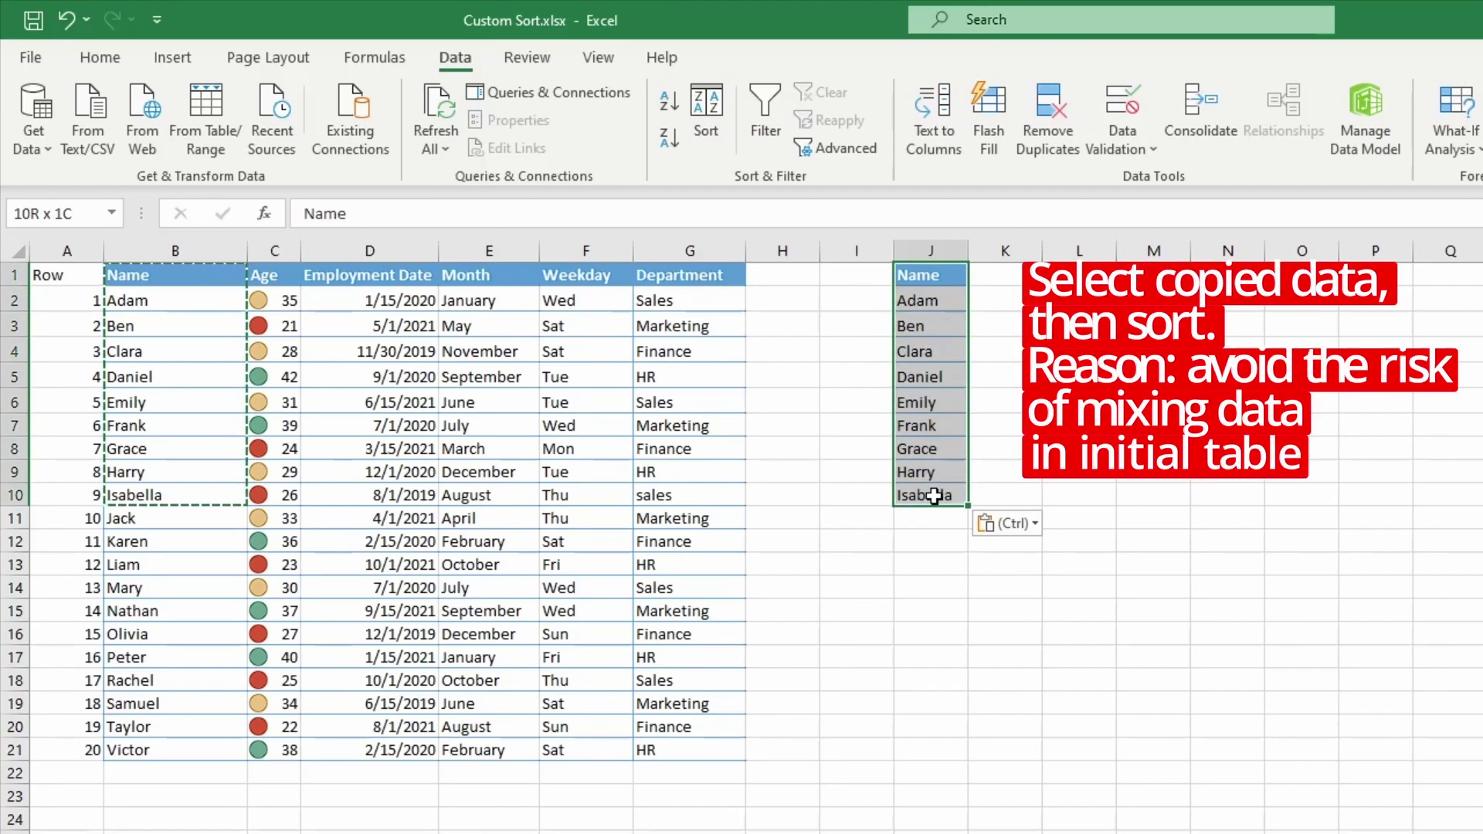
click(706, 109)
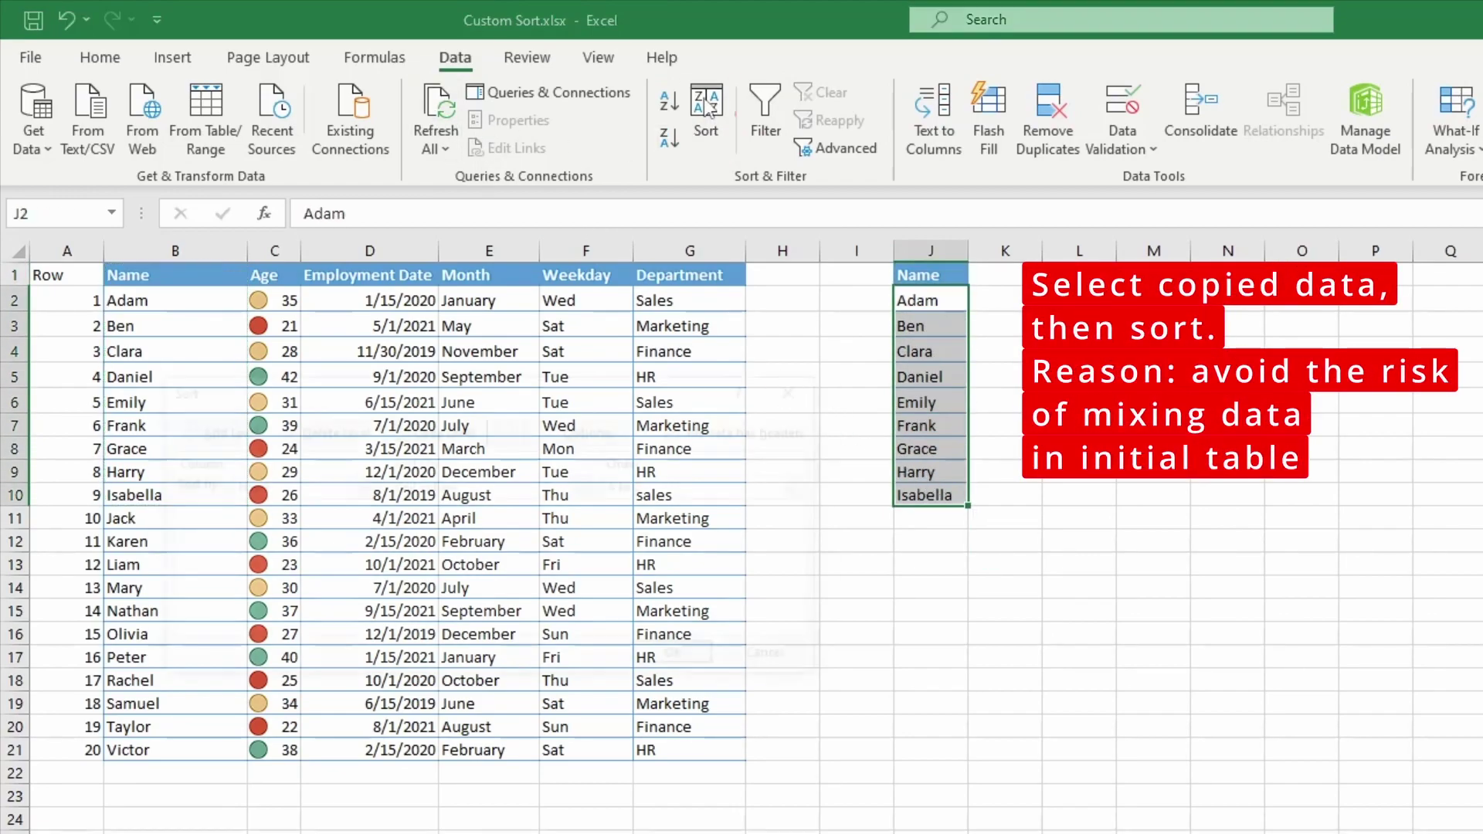
click(682, 488)
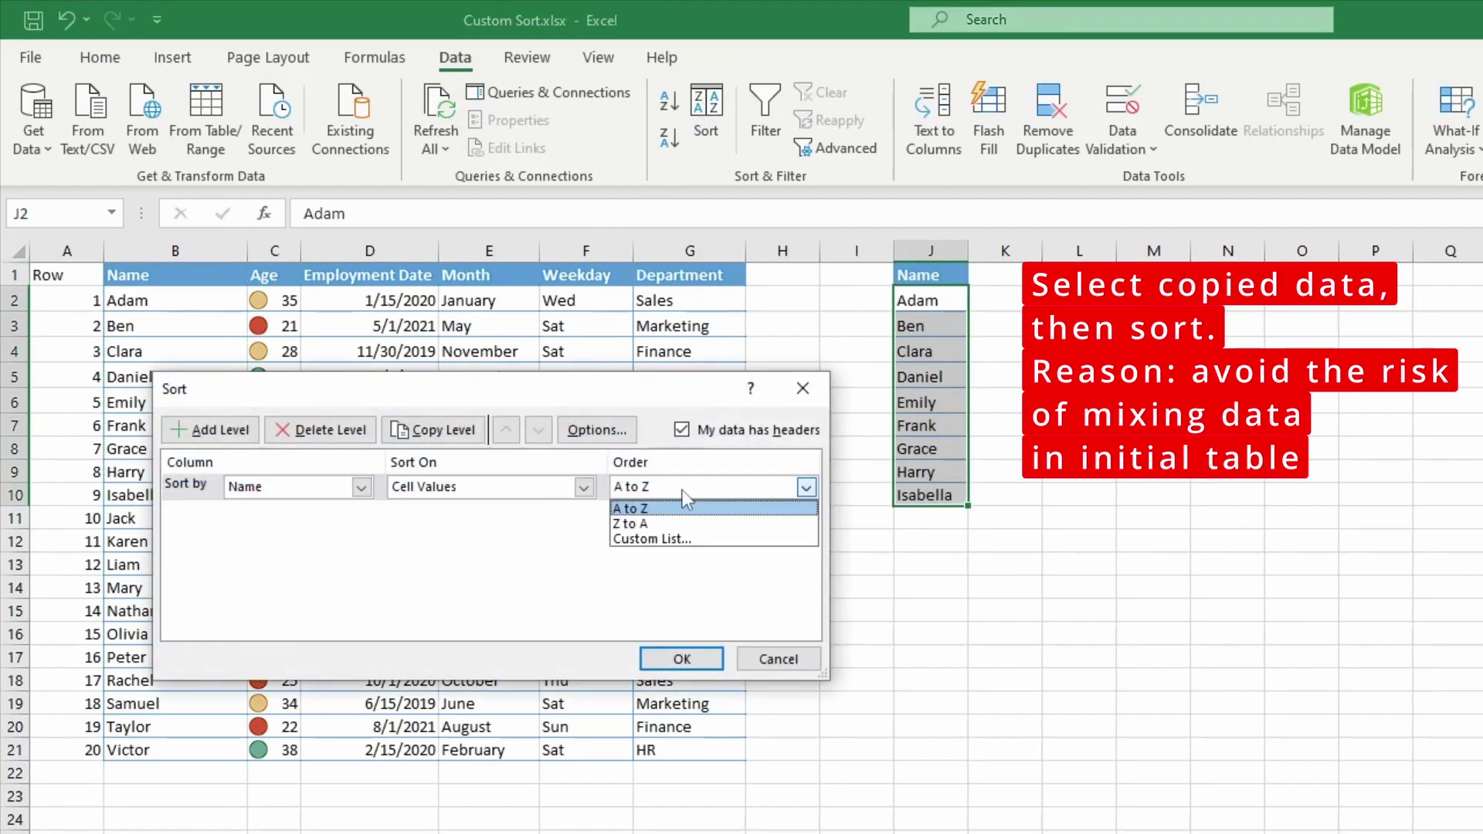
click(638, 523)
click(671, 659)
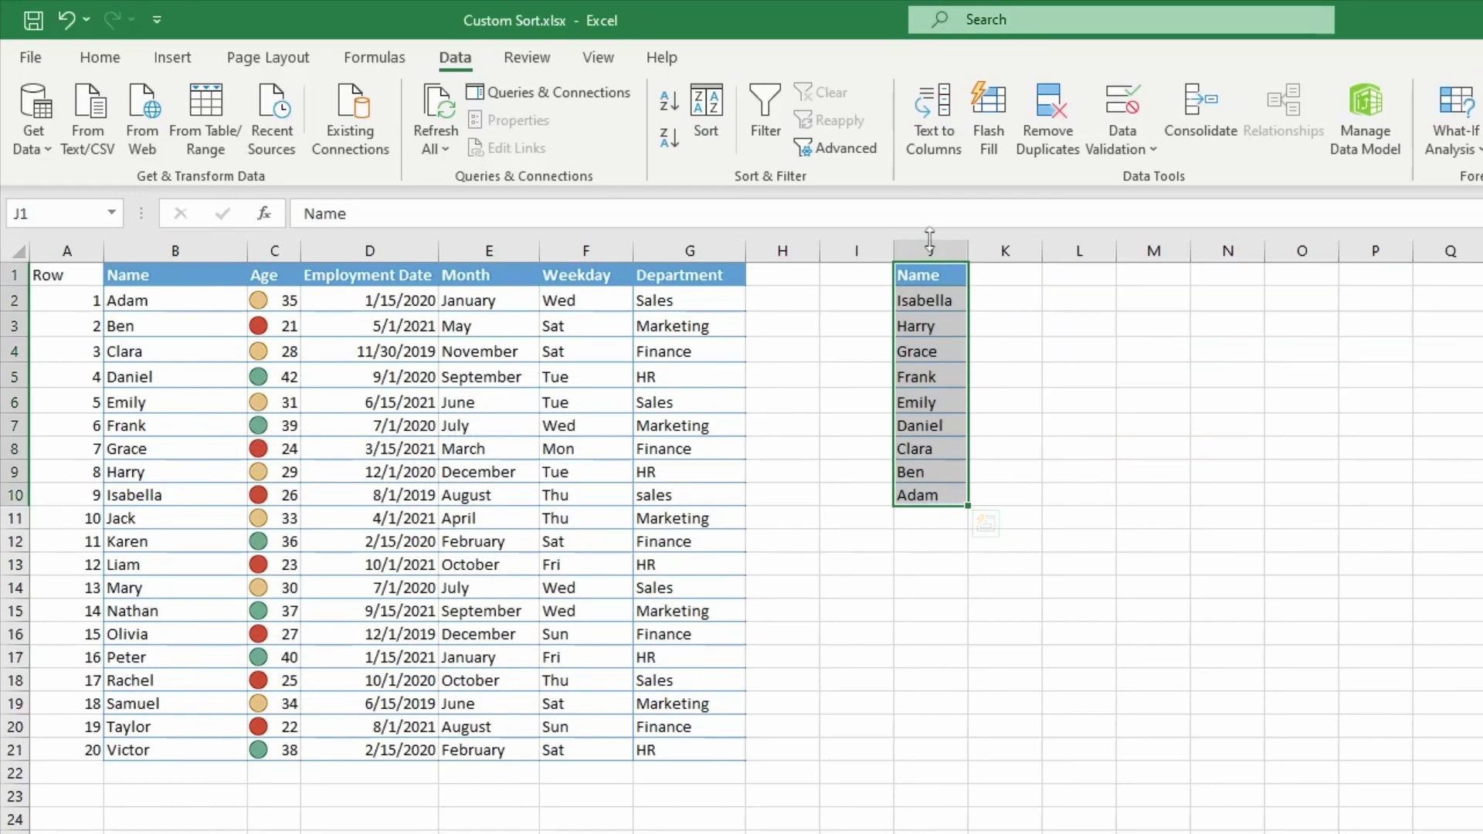
- Delete column J with the copied names
click(930, 250)
right_click(926, 245)
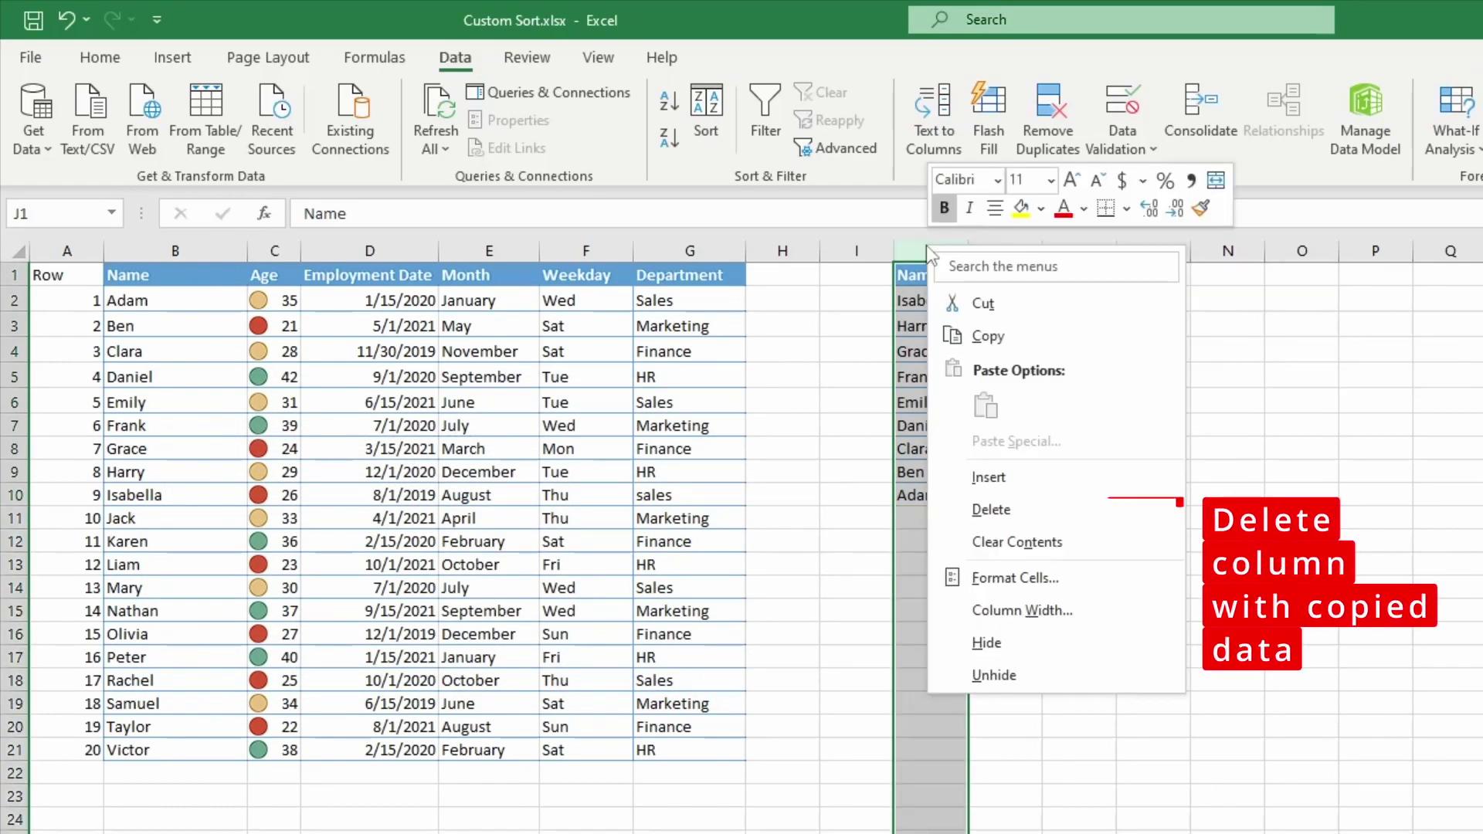
click(991, 509)
- Examine the table's layout by selecting the header row A1:G1 and the Name, Age and Employment Date data in turn
click(195, 274)
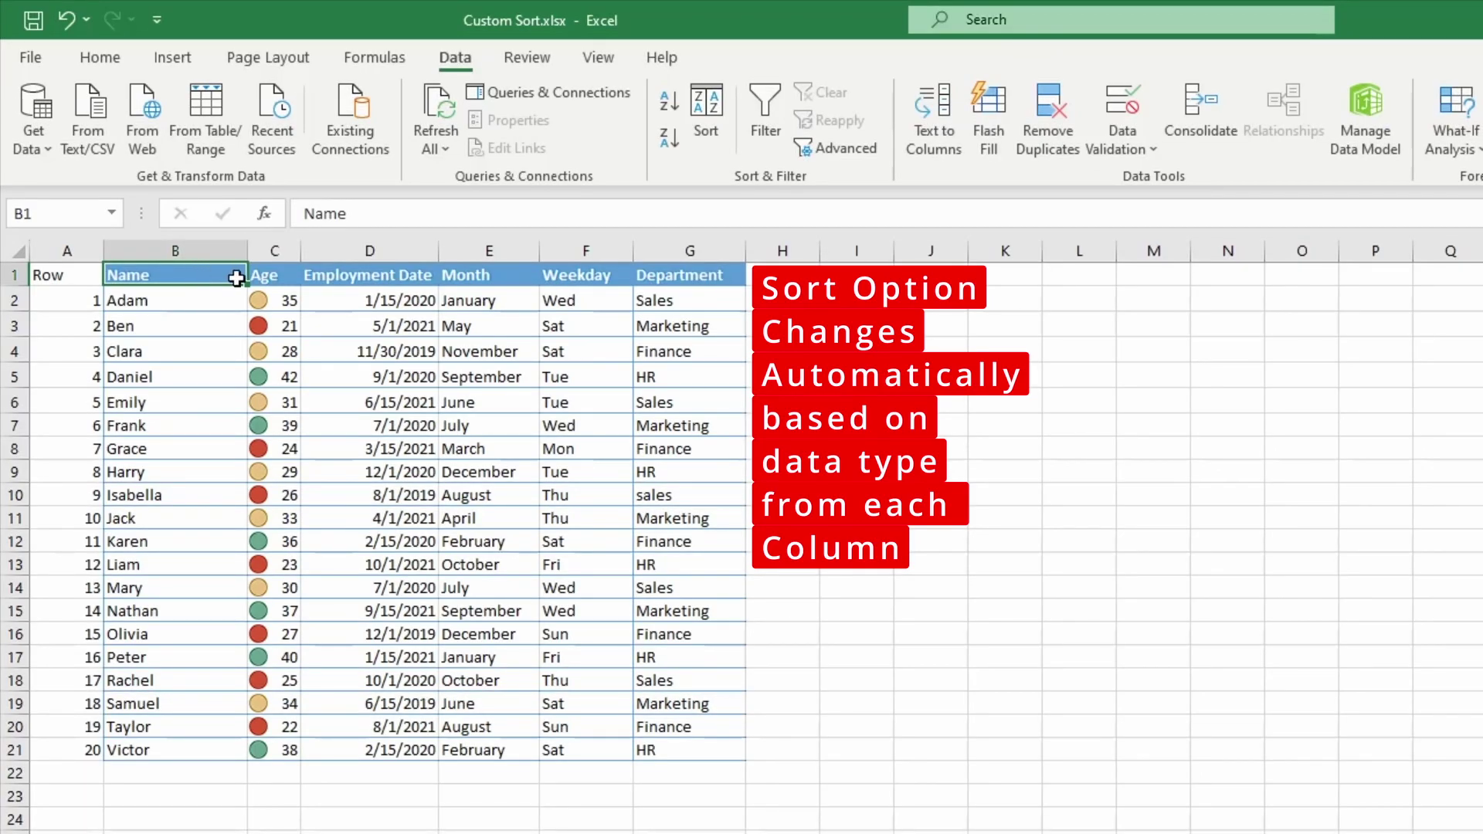
click(205, 249)
click(382, 247)
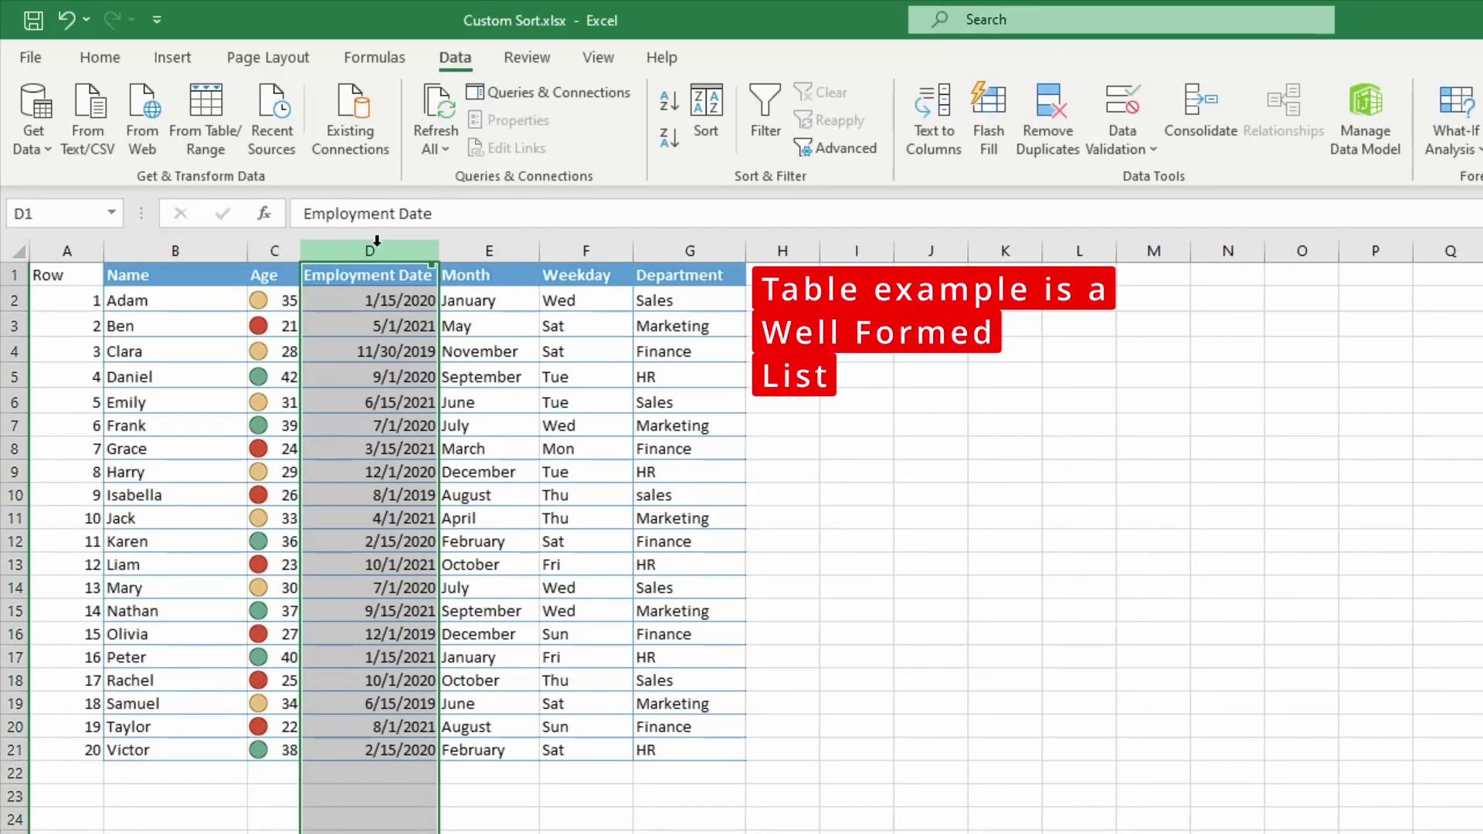
click(206, 248)
click(207, 300)
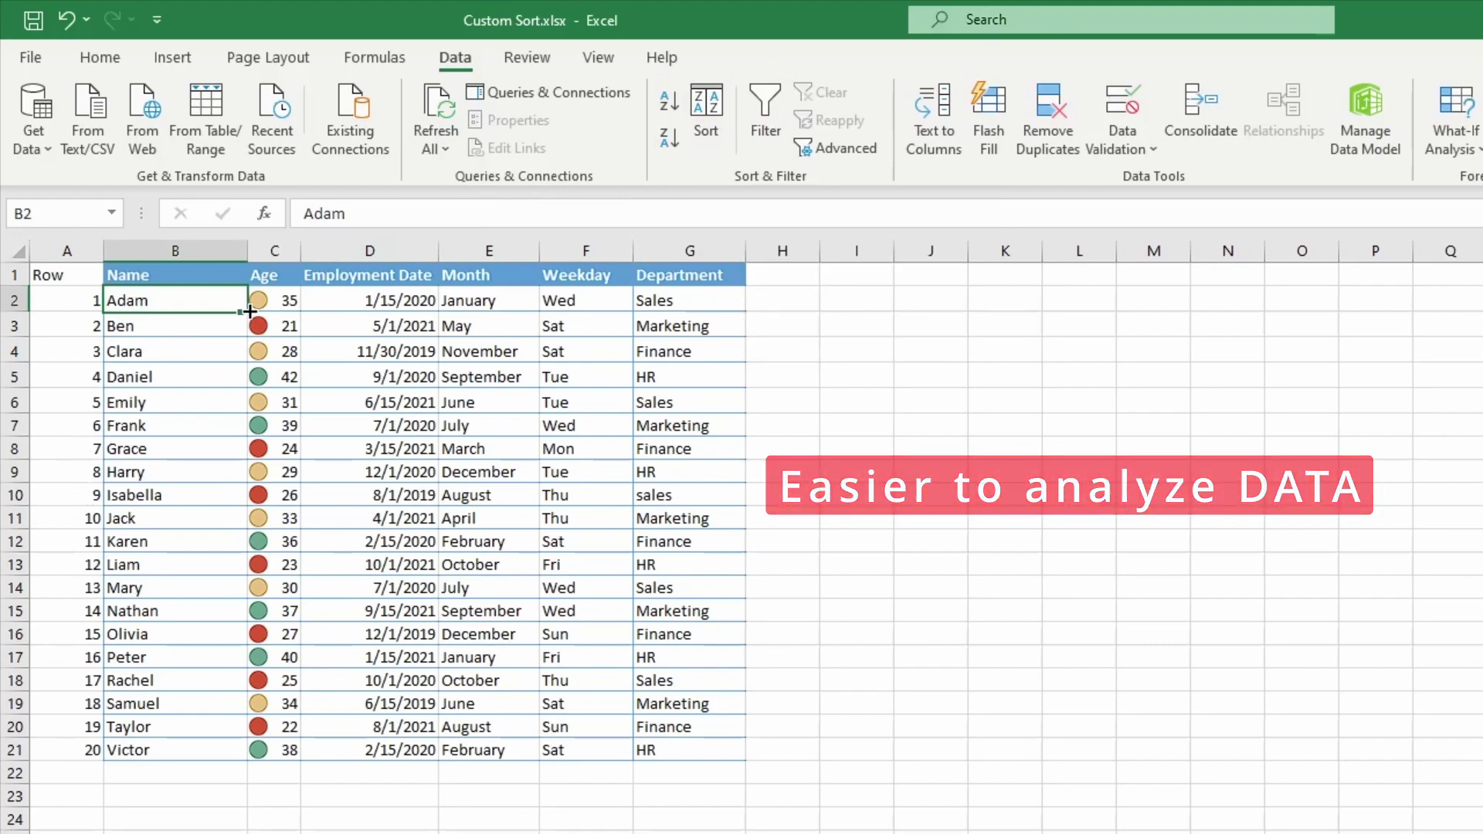
drag(62, 276, 718, 277)
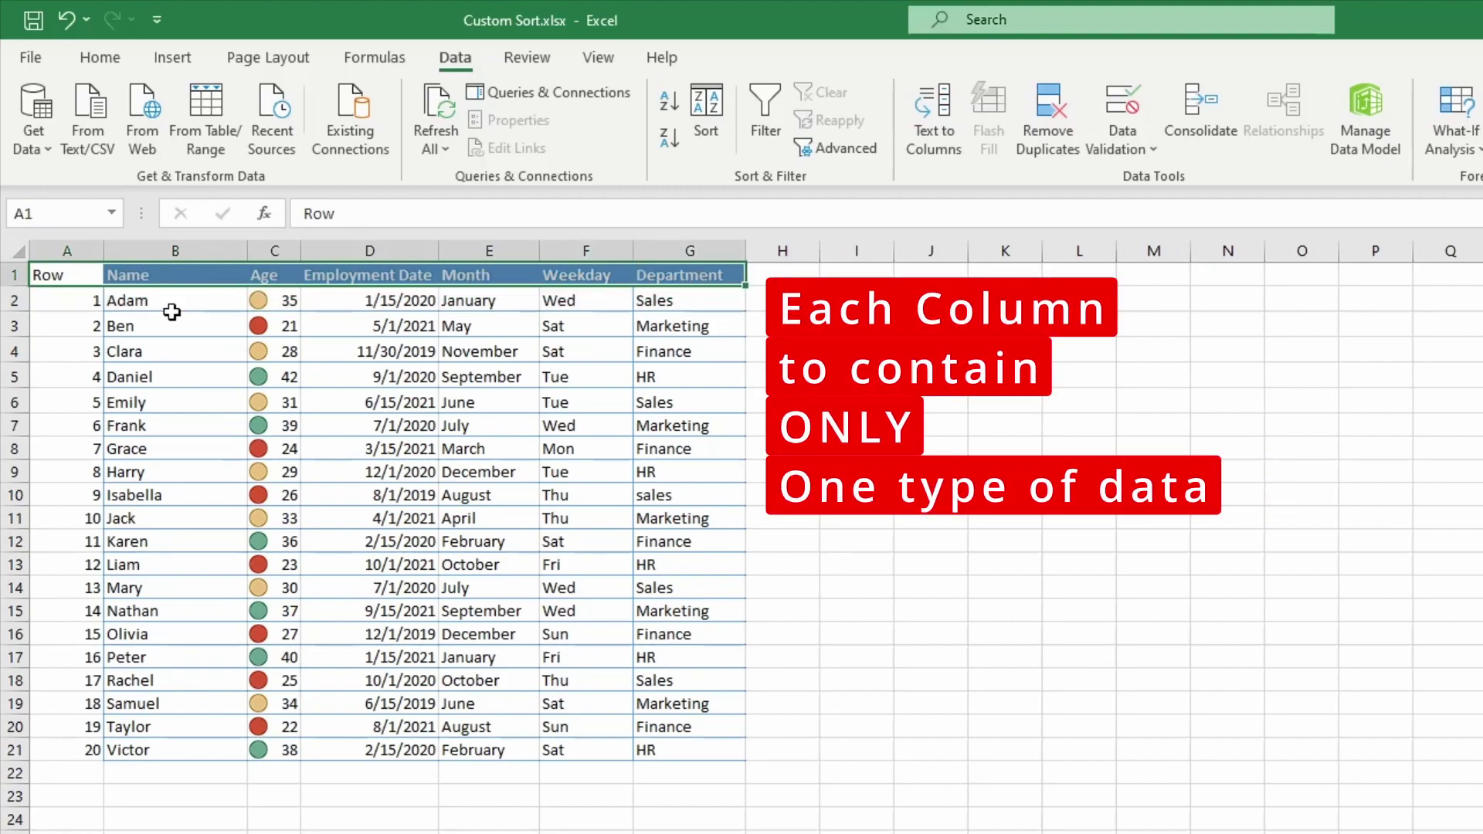
drag(173, 304, 165, 748)
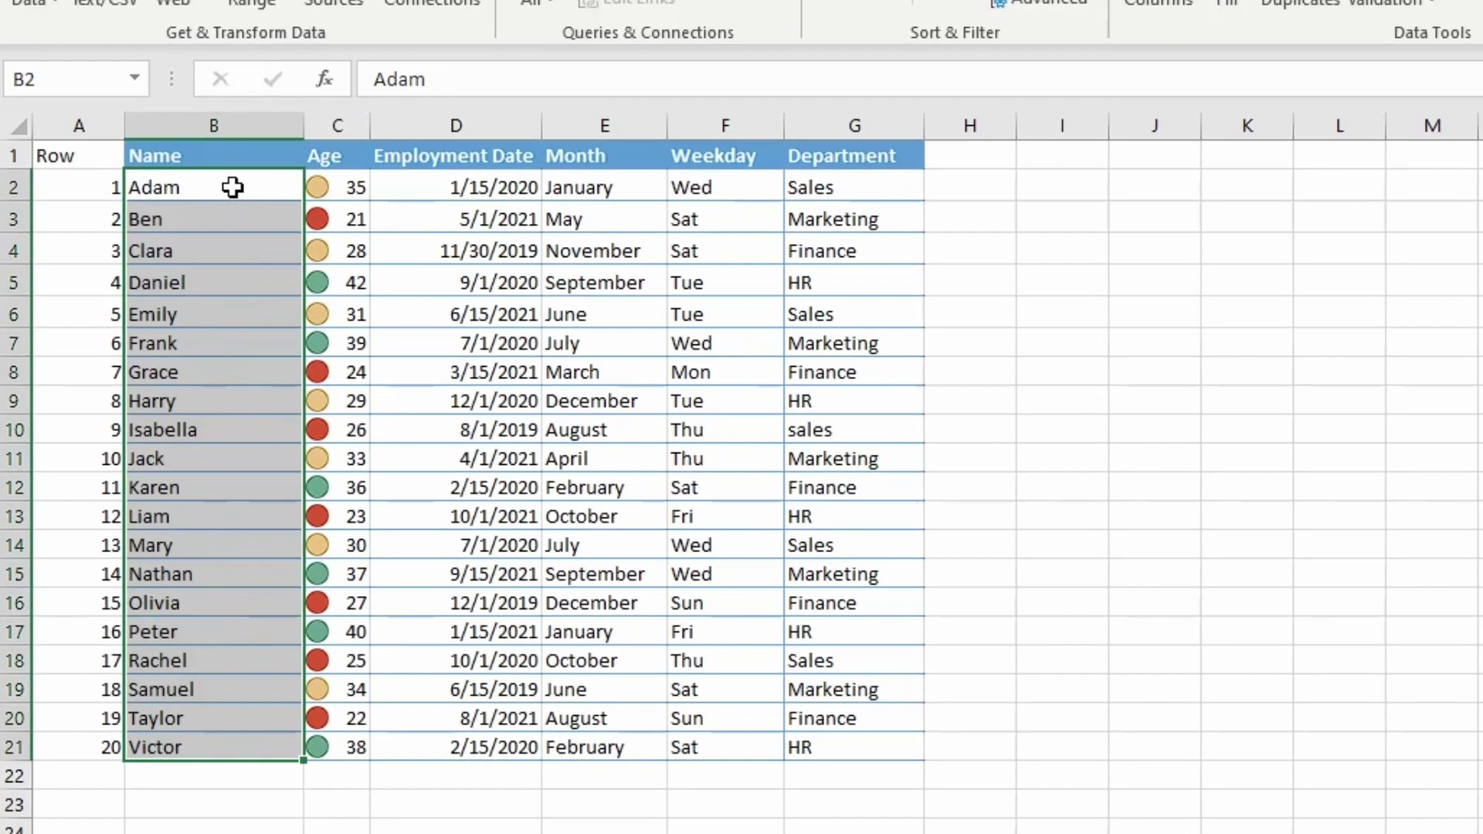
drag(348, 186, 343, 747)
drag(473, 186, 510, 746)
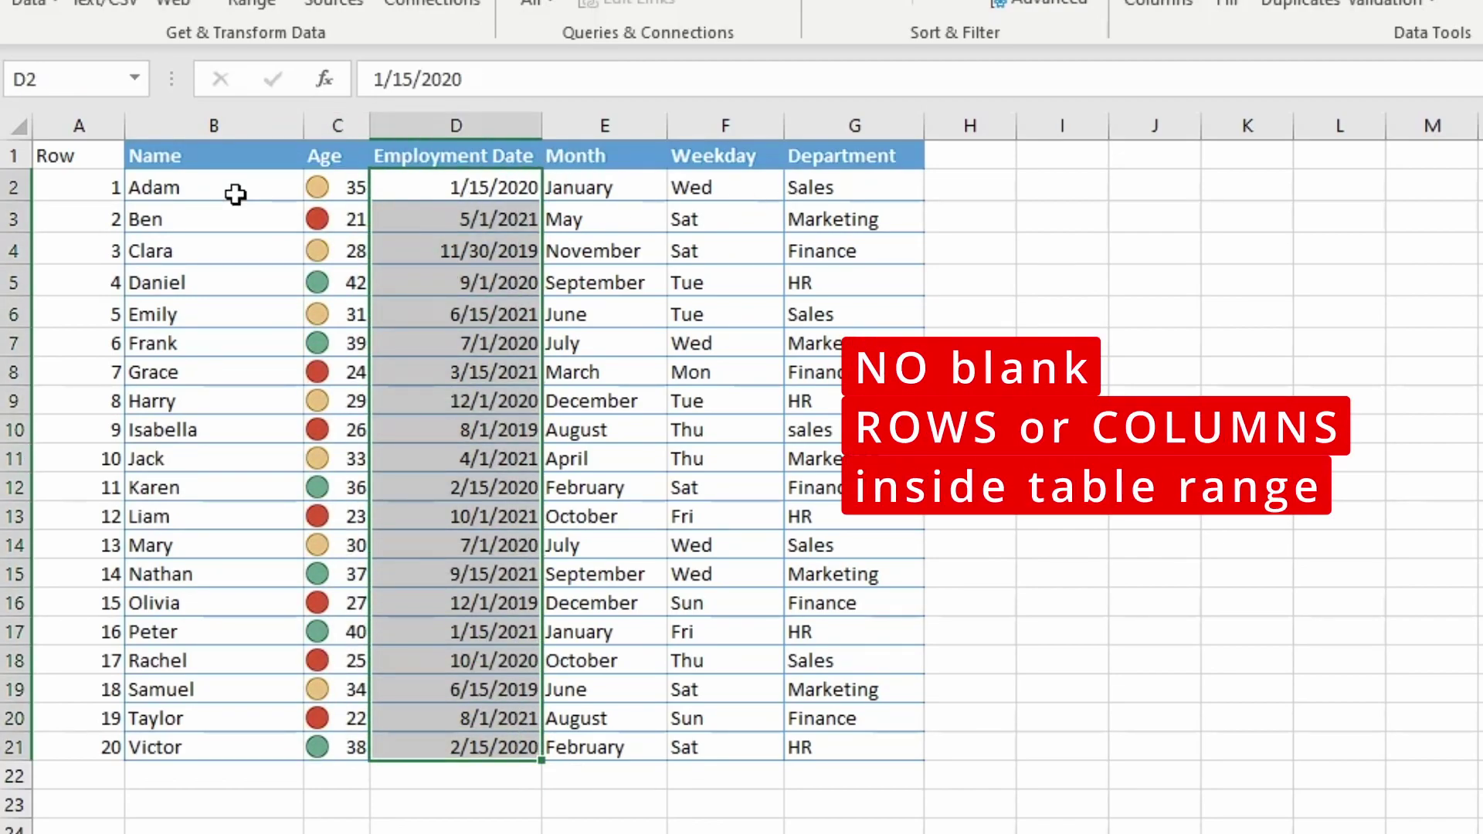
- Insert a blank row above row 4 and a blank column before Employment Date inside the table
right_click(7, 252)
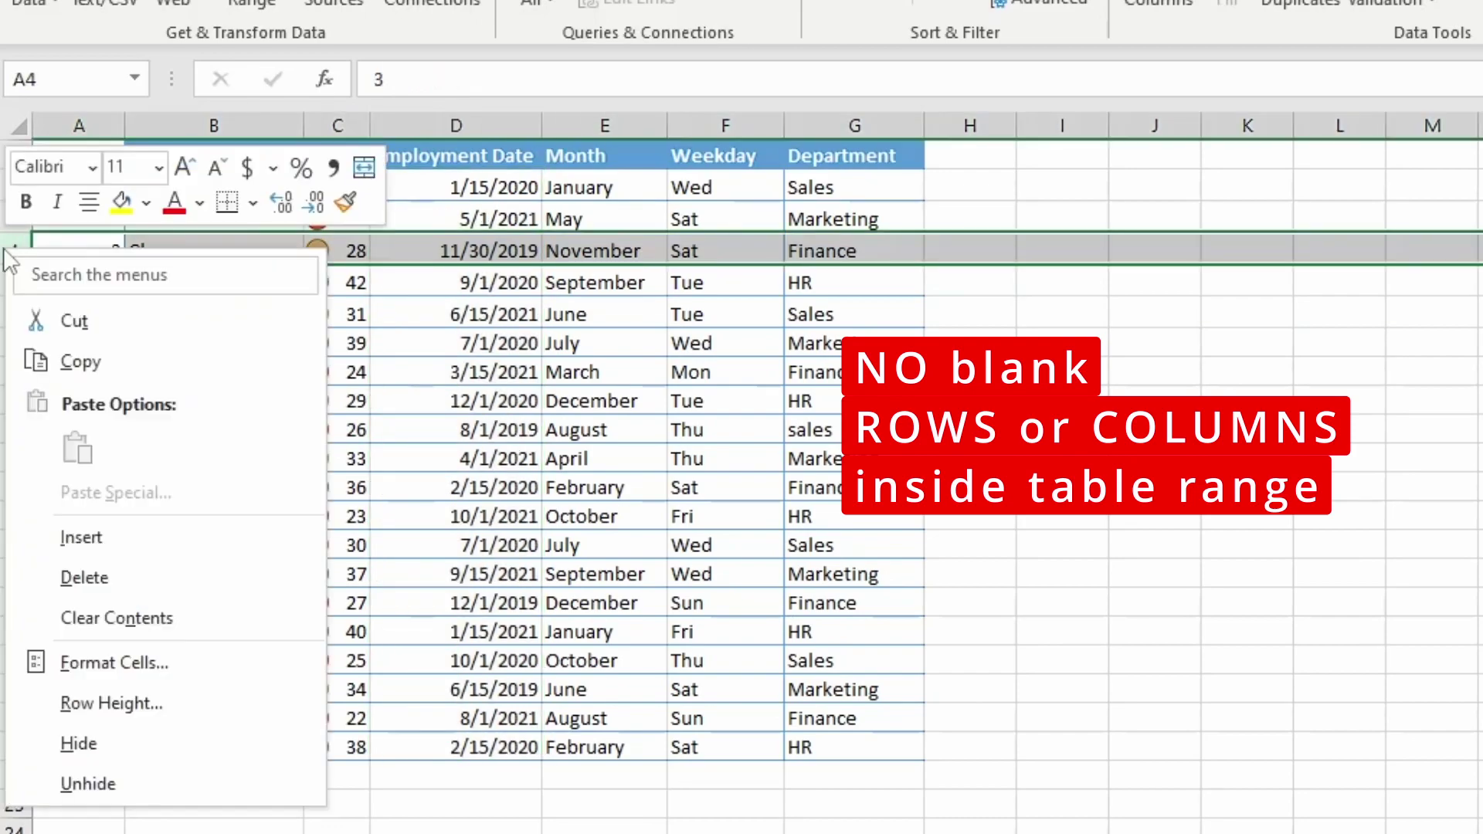
click(81, 537)
click(458, 125)
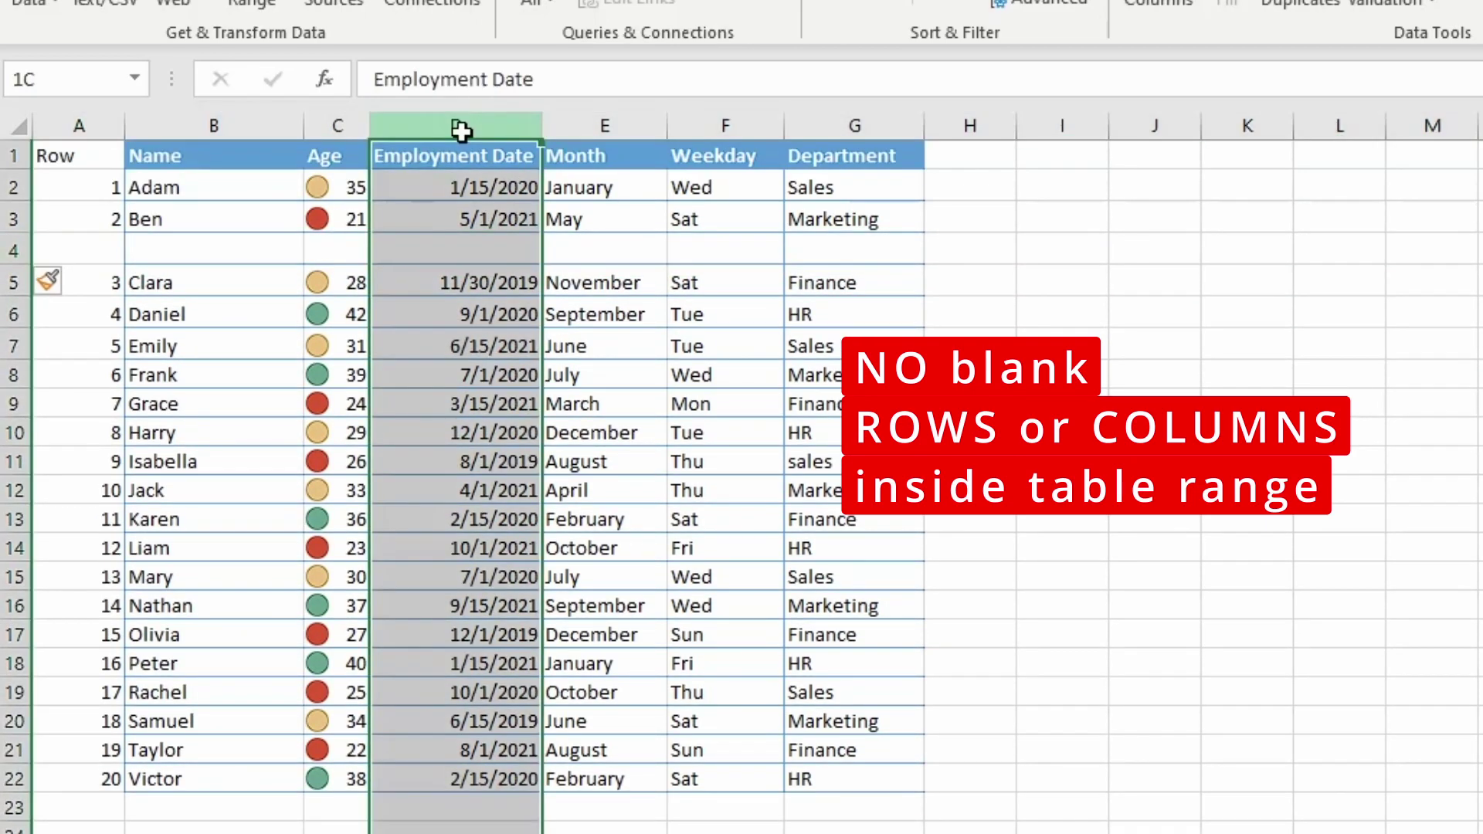
right_click(462, 132)
click(556, 429)
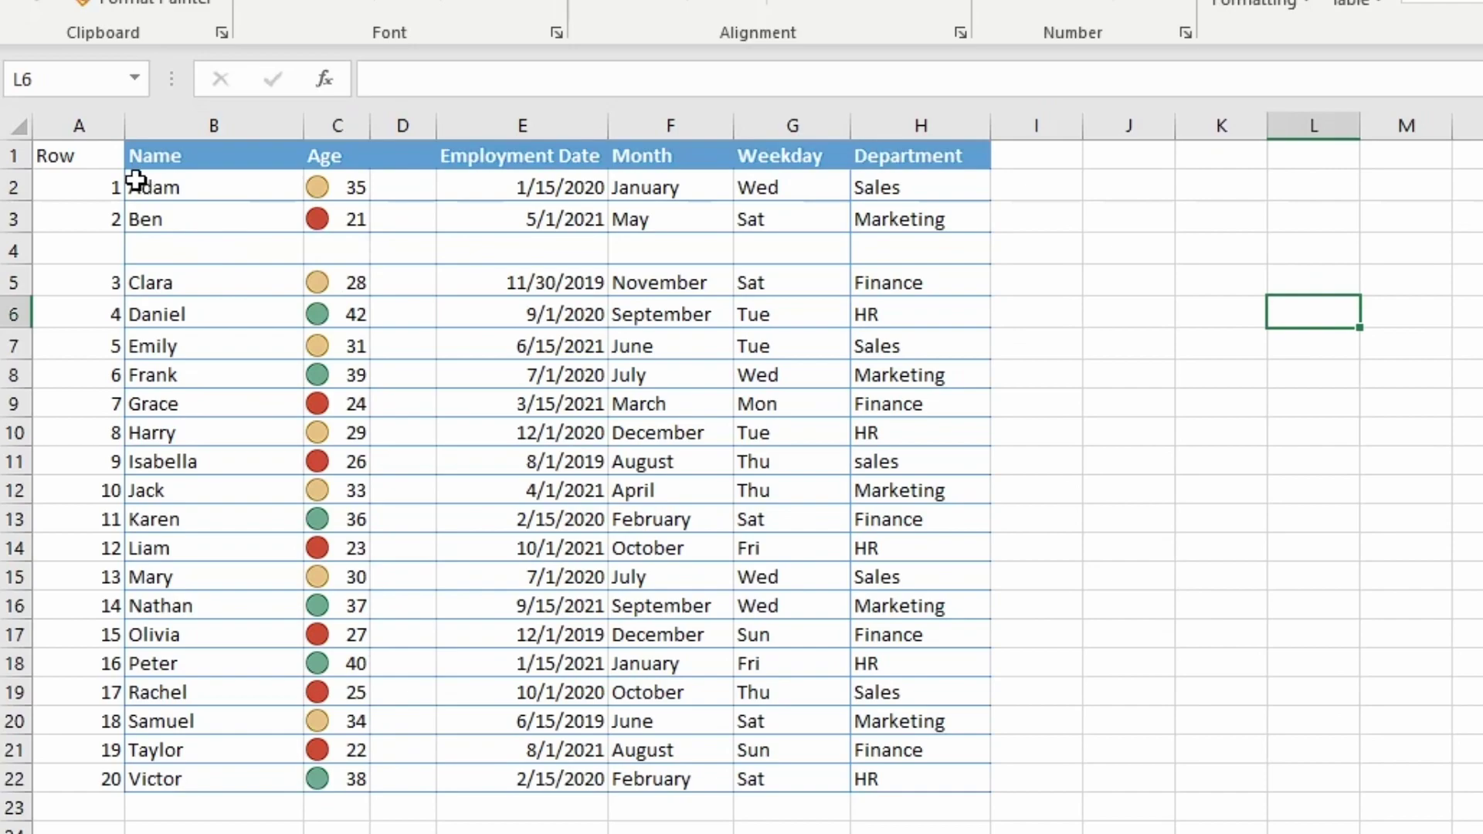
- Select the contiguous data region around A1 to examine how the blank row and column limit it
click(94, 164)
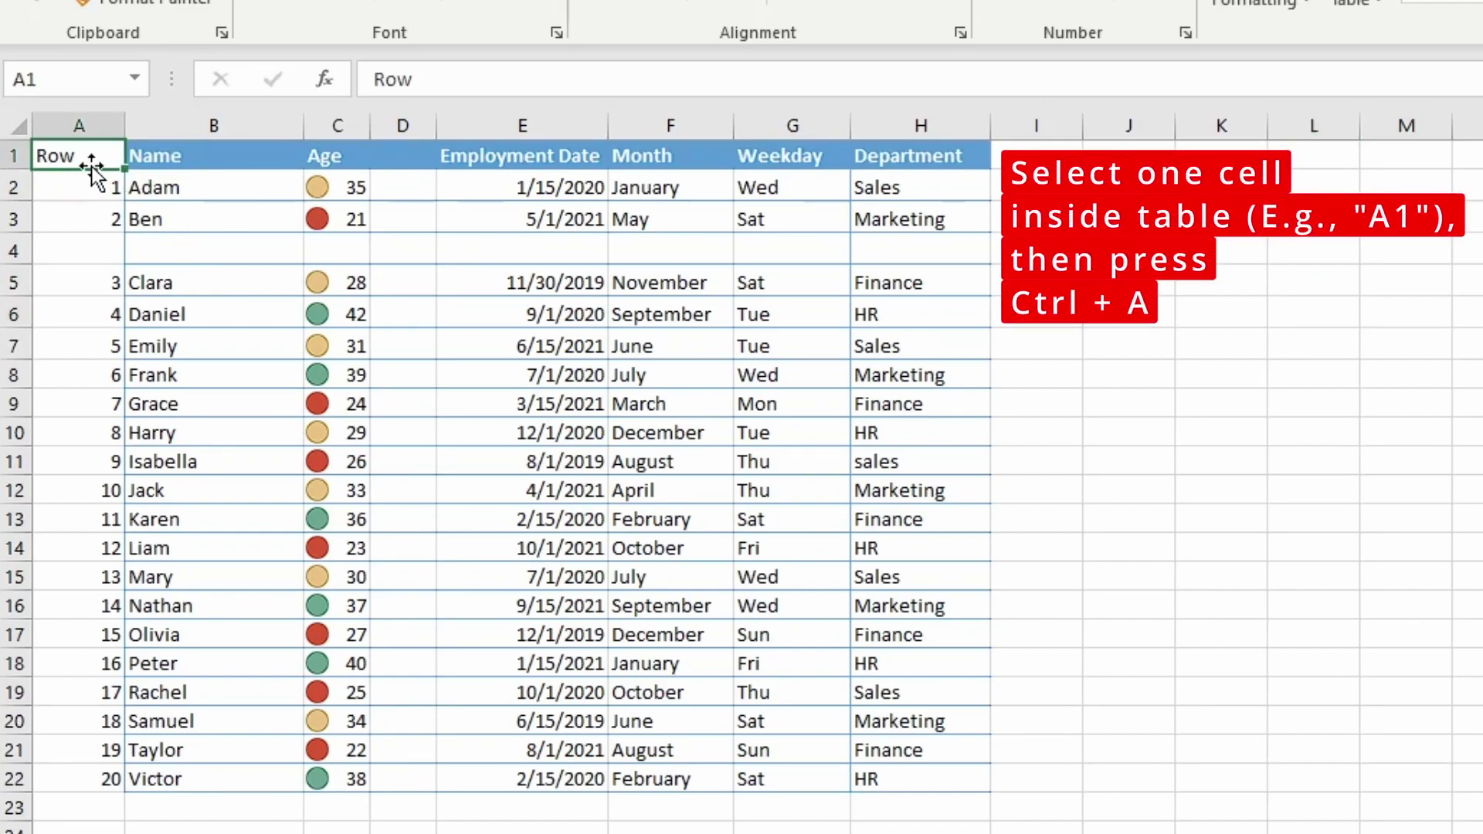
key(ctrl+a)
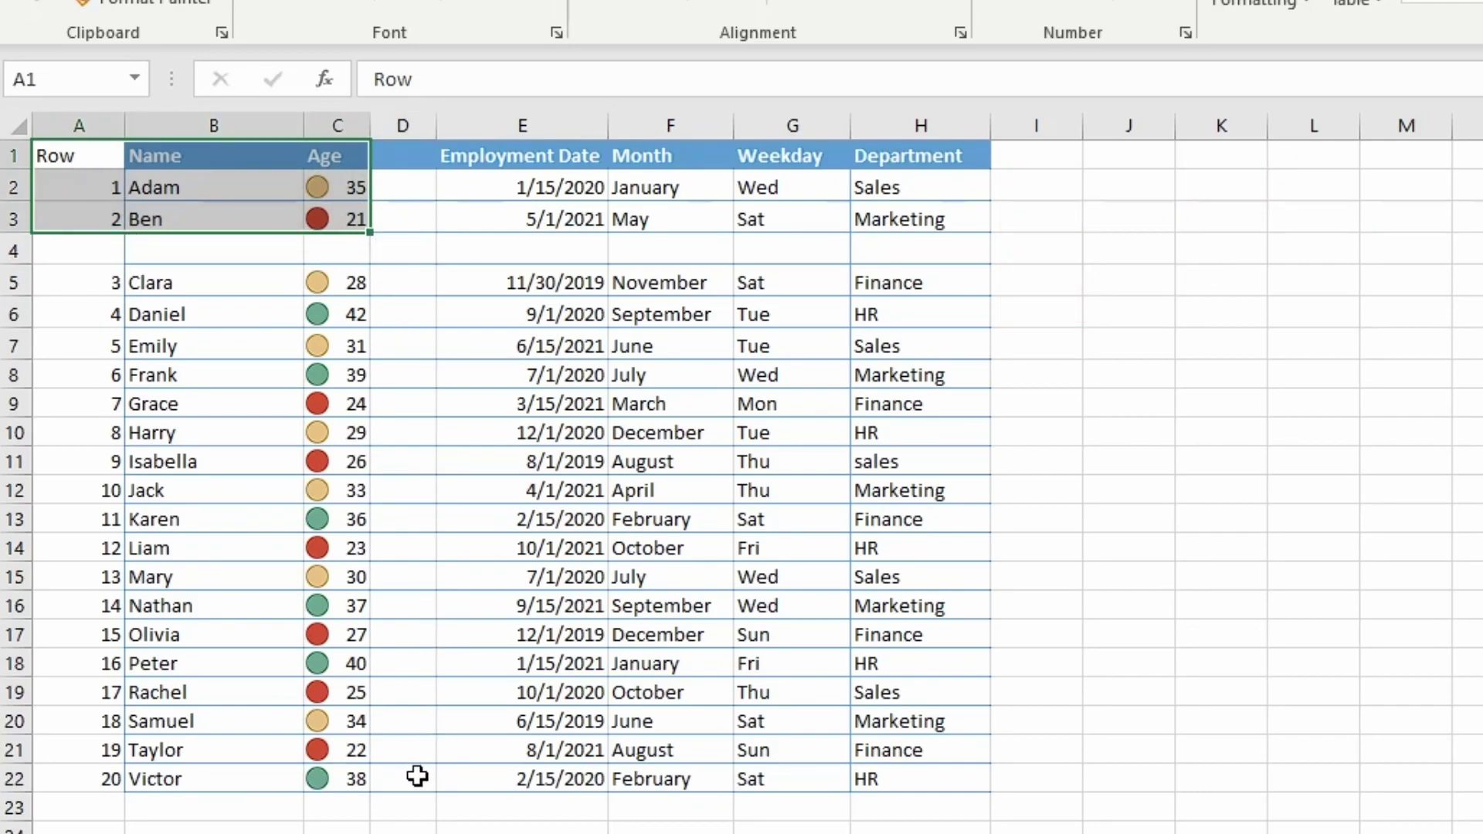
click(172, 166)
- Delete the empty row 4 and the empty column D from the table
click(14, 250)
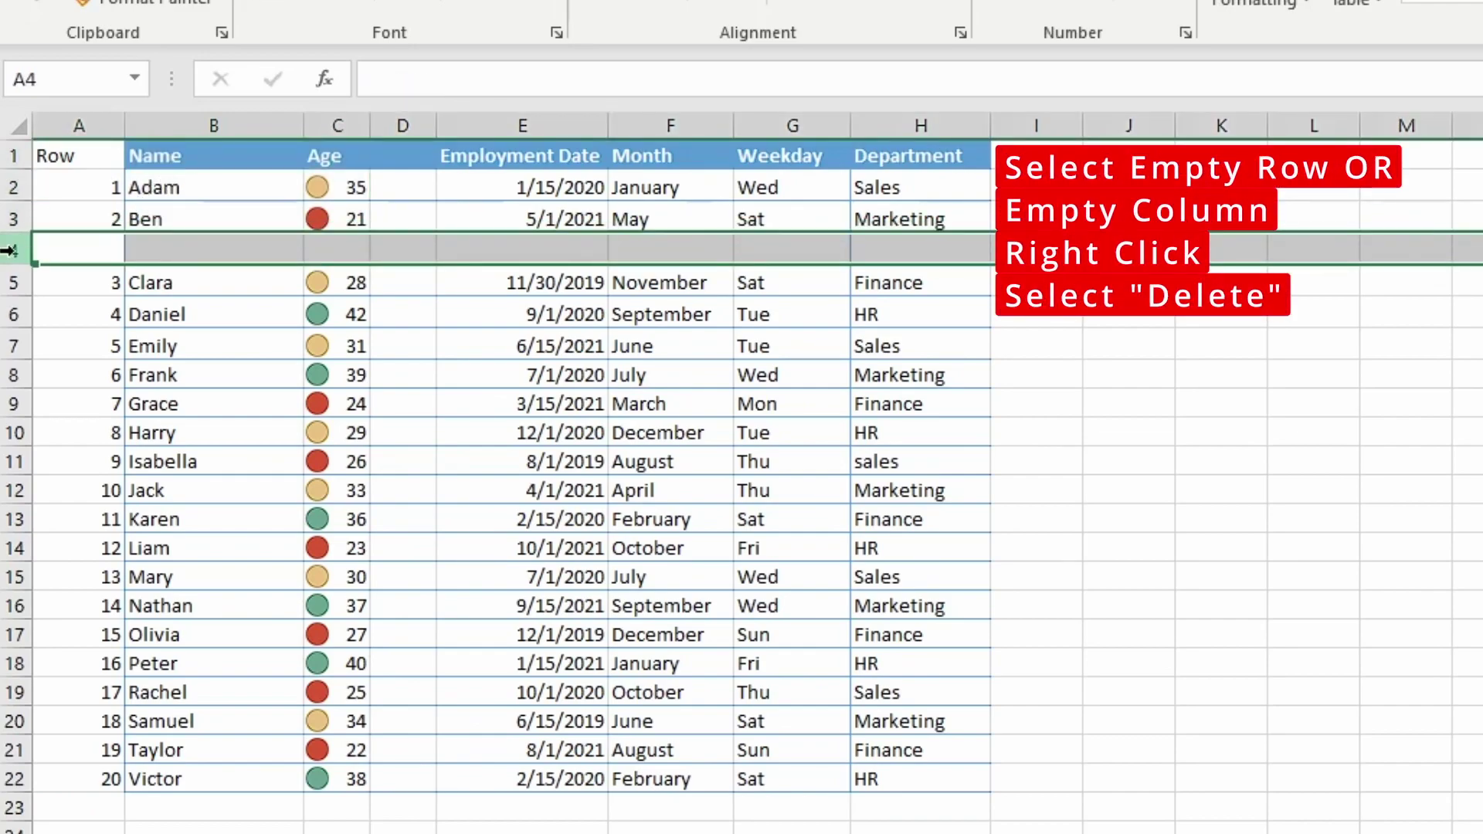
right_click(14, 250)
click(96, 580)
click(402, 126)
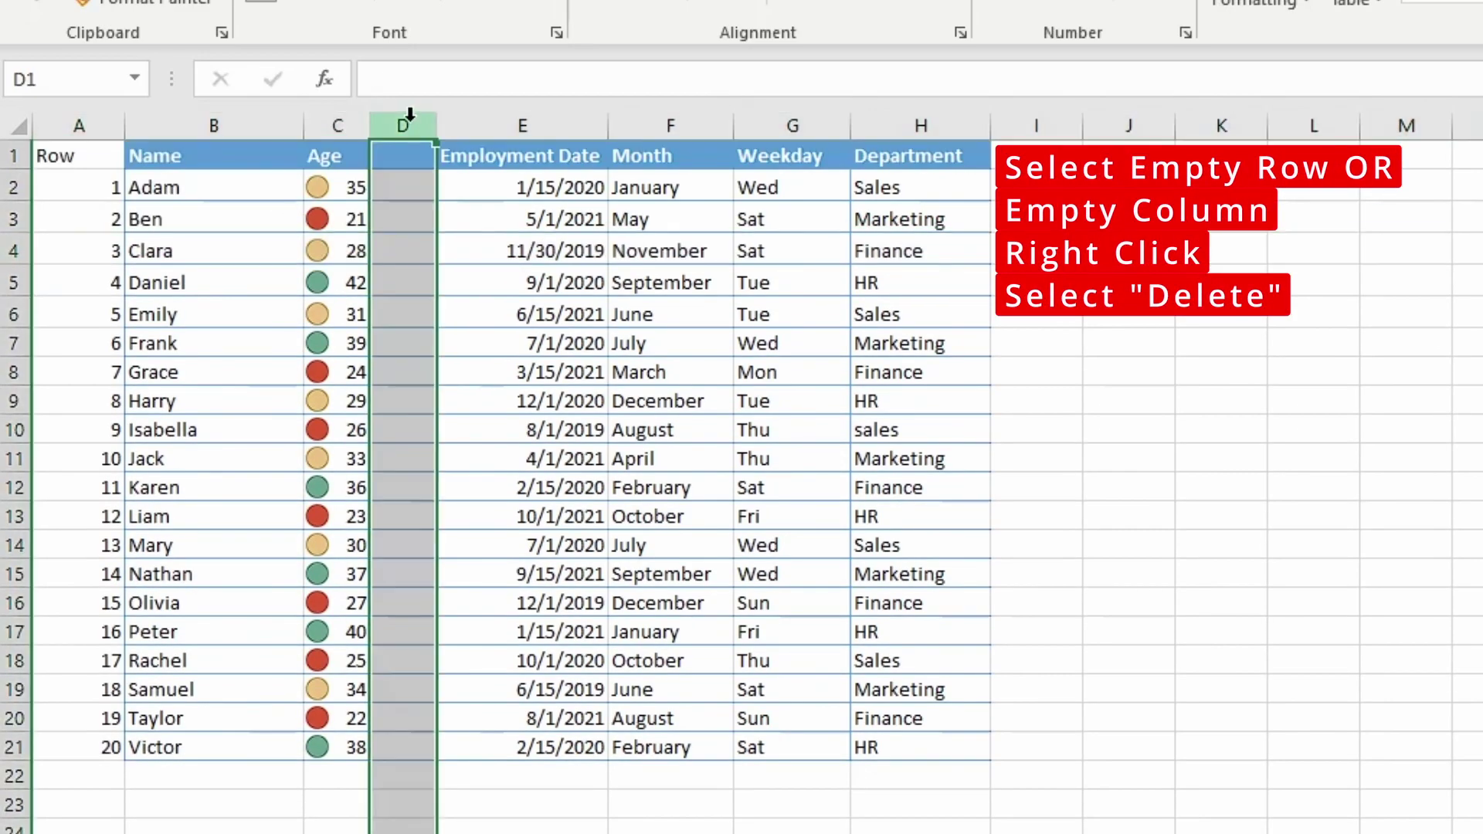
right_click(403, 126)
click(494, 448)
click(212, 282)
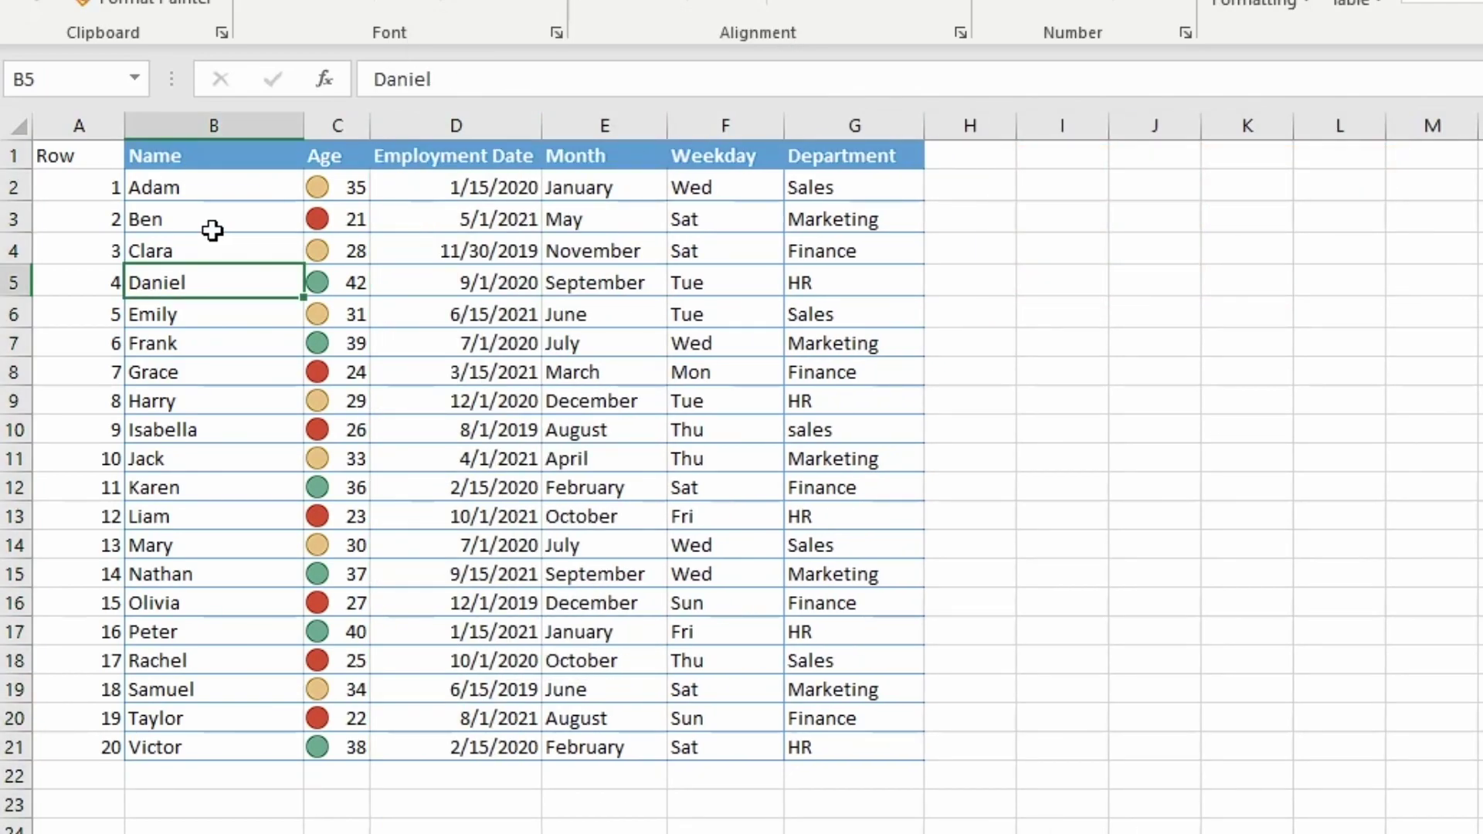
- Select the entire table range A1:G21 to examine its extent
click(176, 160)
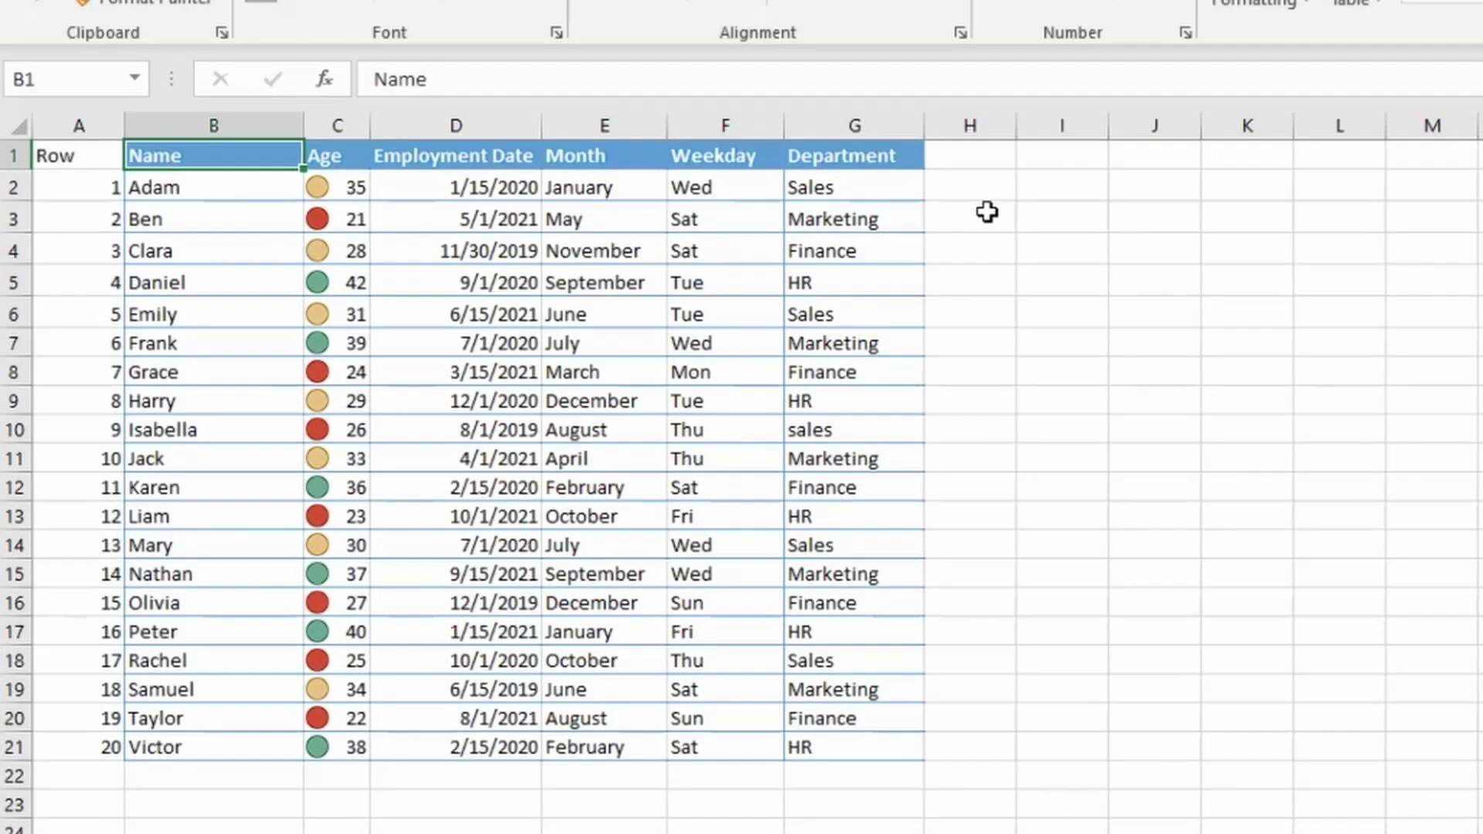
click(77, 145)
mouse_move(78, 145)
mouse_down()
mouse_move(762, 361)
mouse_move(847, 739)
mouse_up()
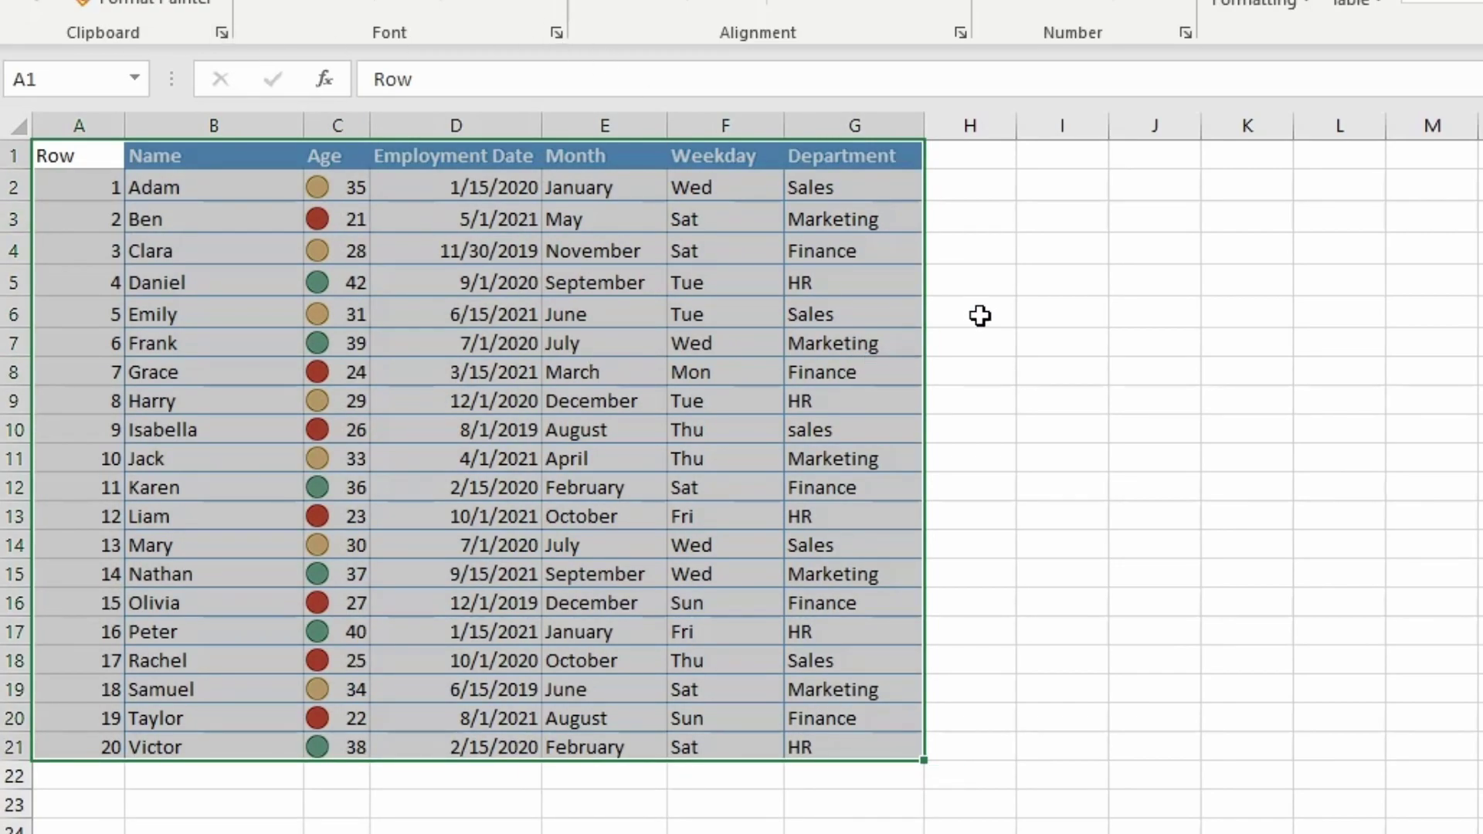
- Enter 1, 2 and 3 in cells H4:H6 directly beside the table, and select the contiguous data region around A1
click(962, 255)
text(1)
key(Return)
text(2)
key(Return)
text(3)
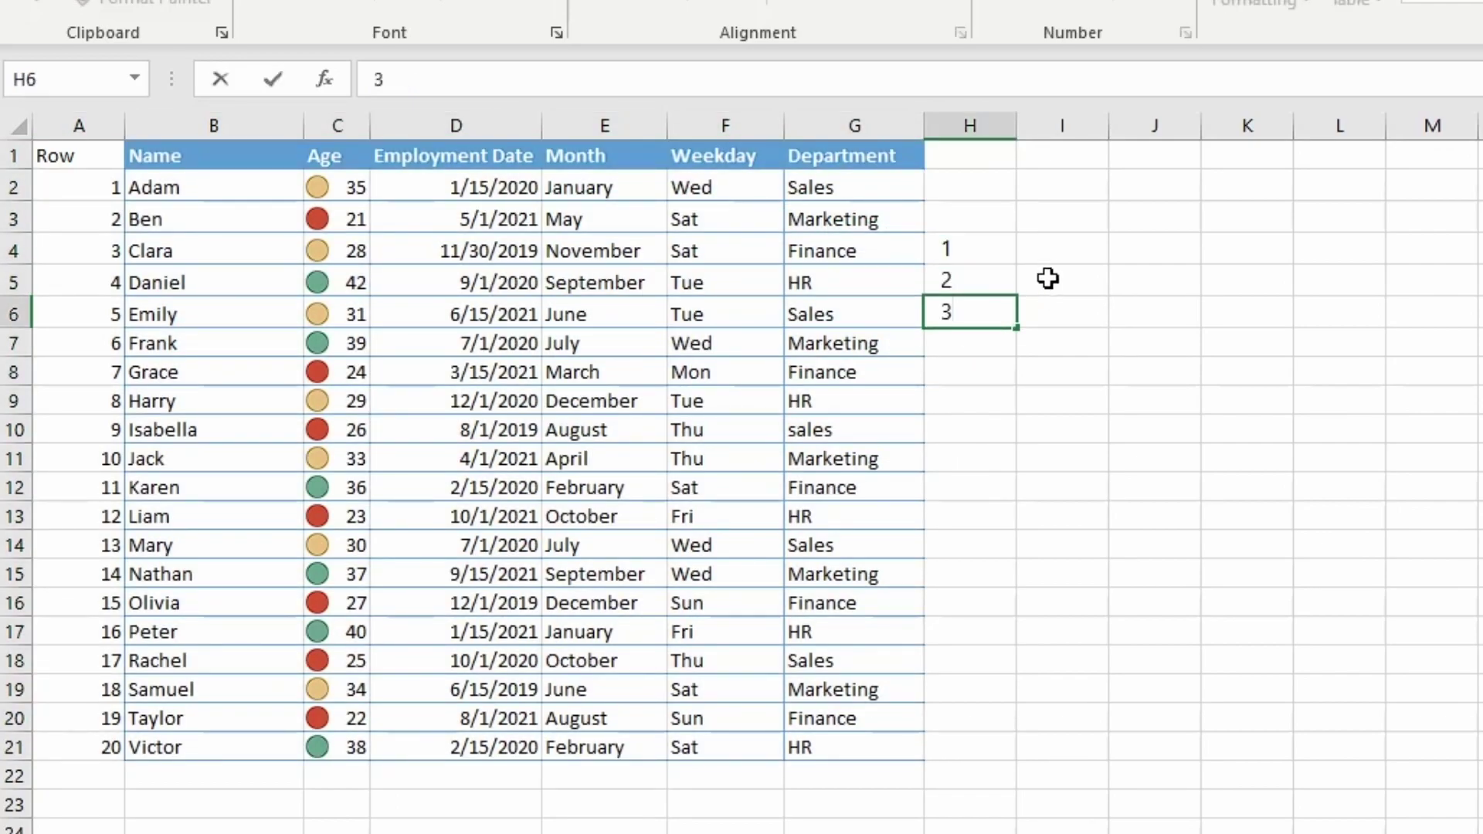
click(49, 156)
key(ctrl+a)
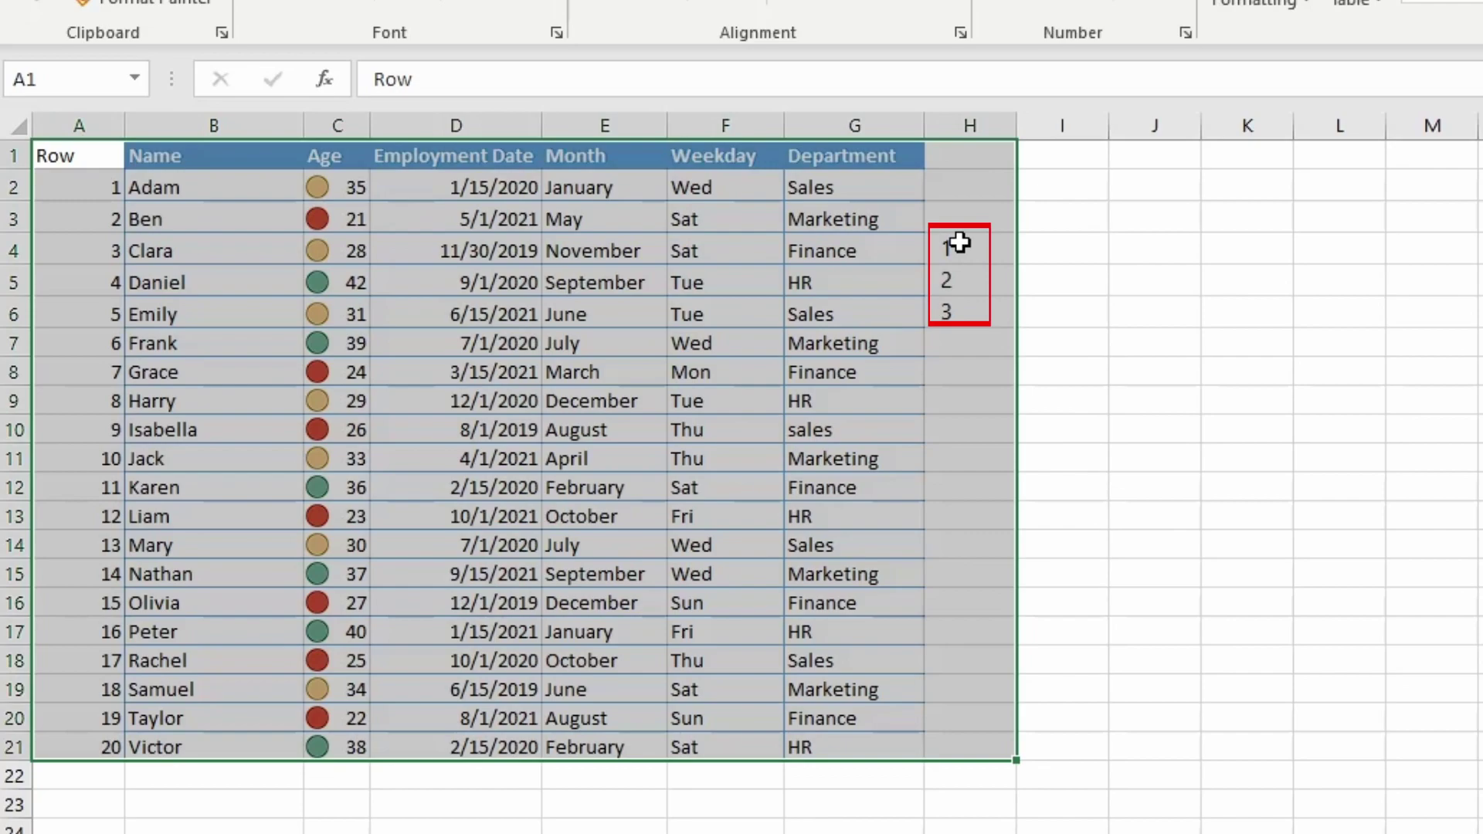
- Try sorting the data by Employment Date from Oldest to Newest with the adjacent column H included, and undo the sort
click(475, 186)
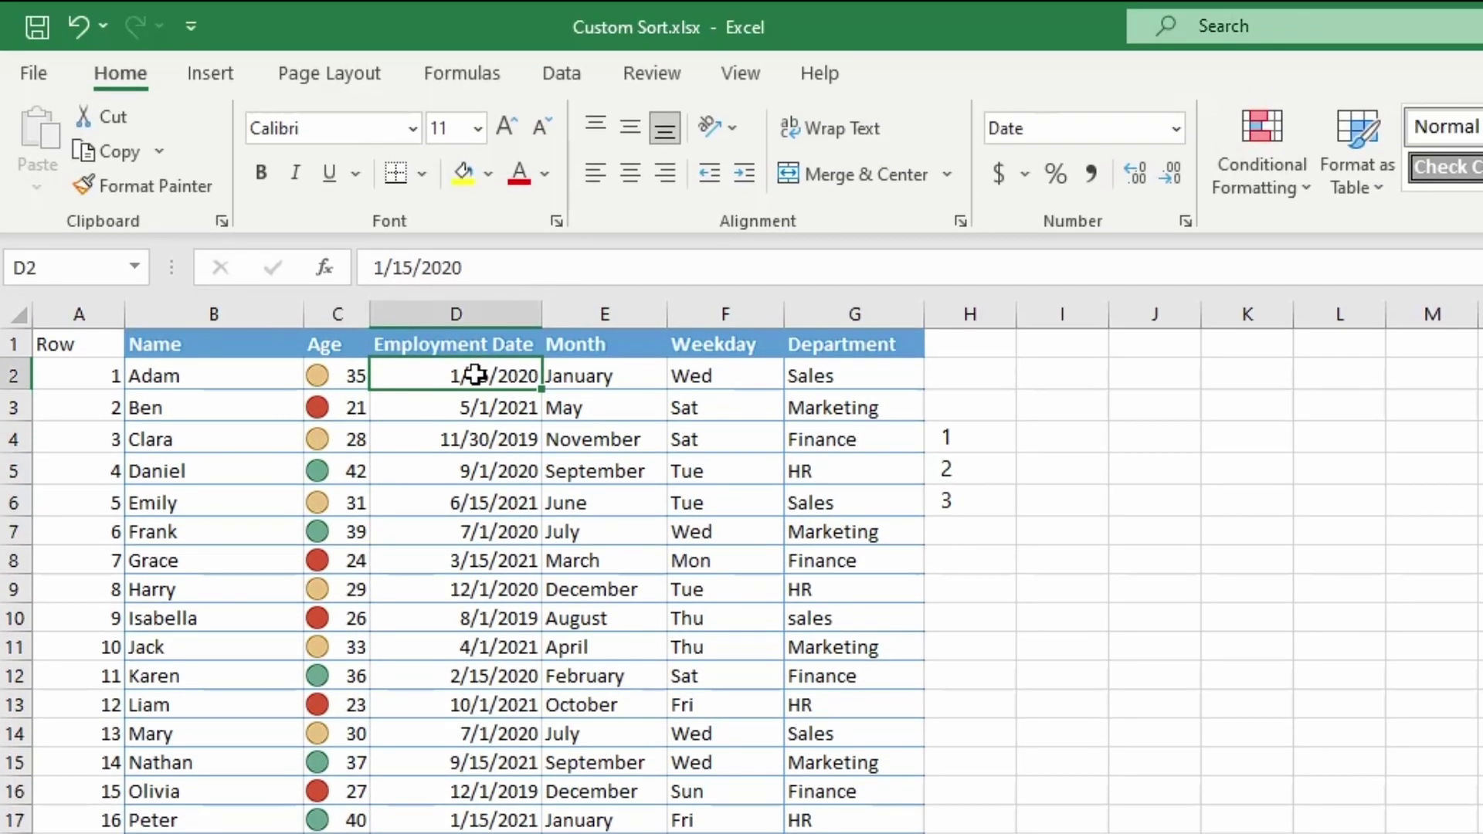
click(561, 73)
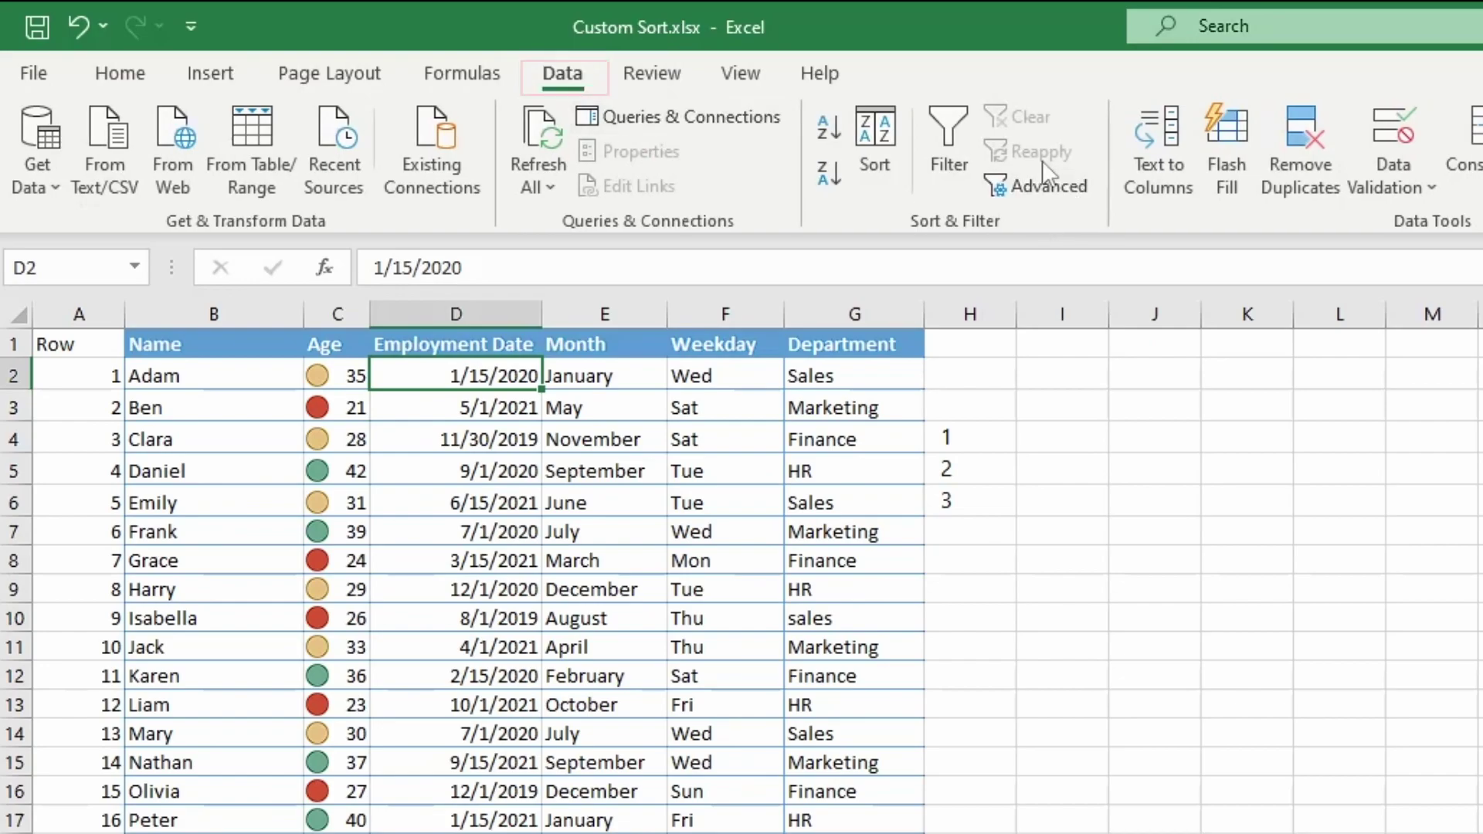
click(867, 143)
click(446, 608)
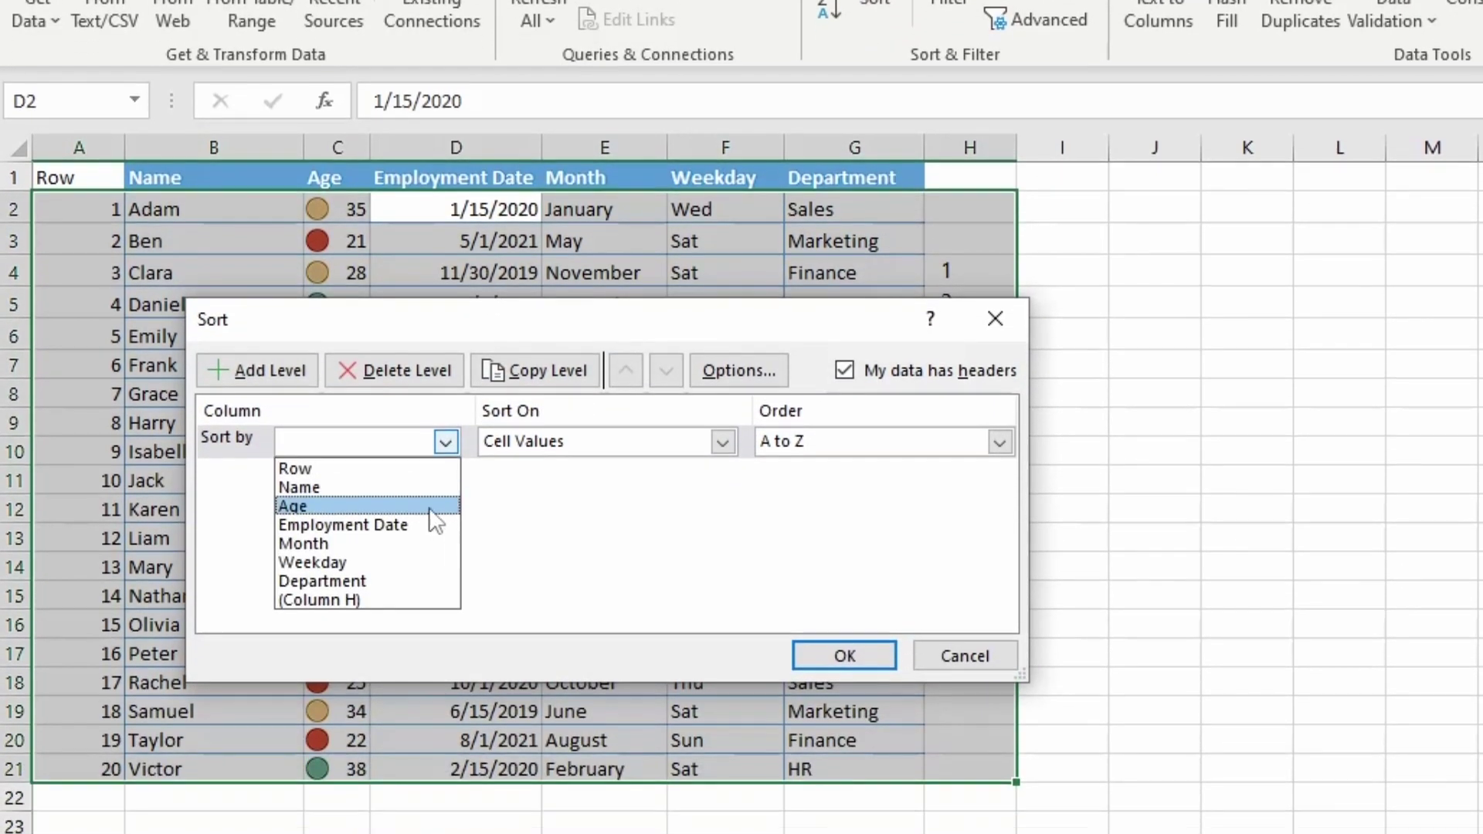
click(391, 691)
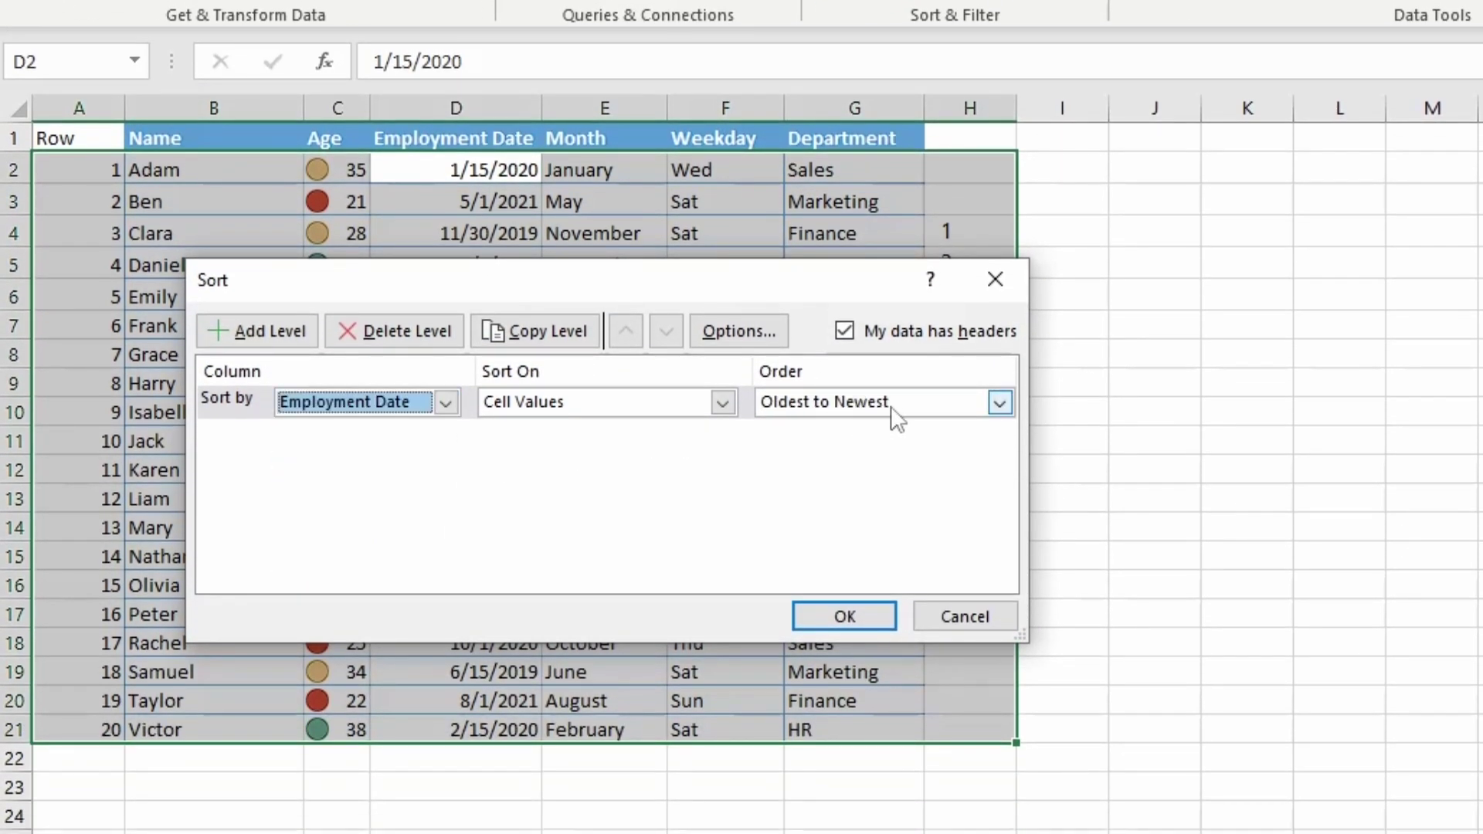
click(840, 617)
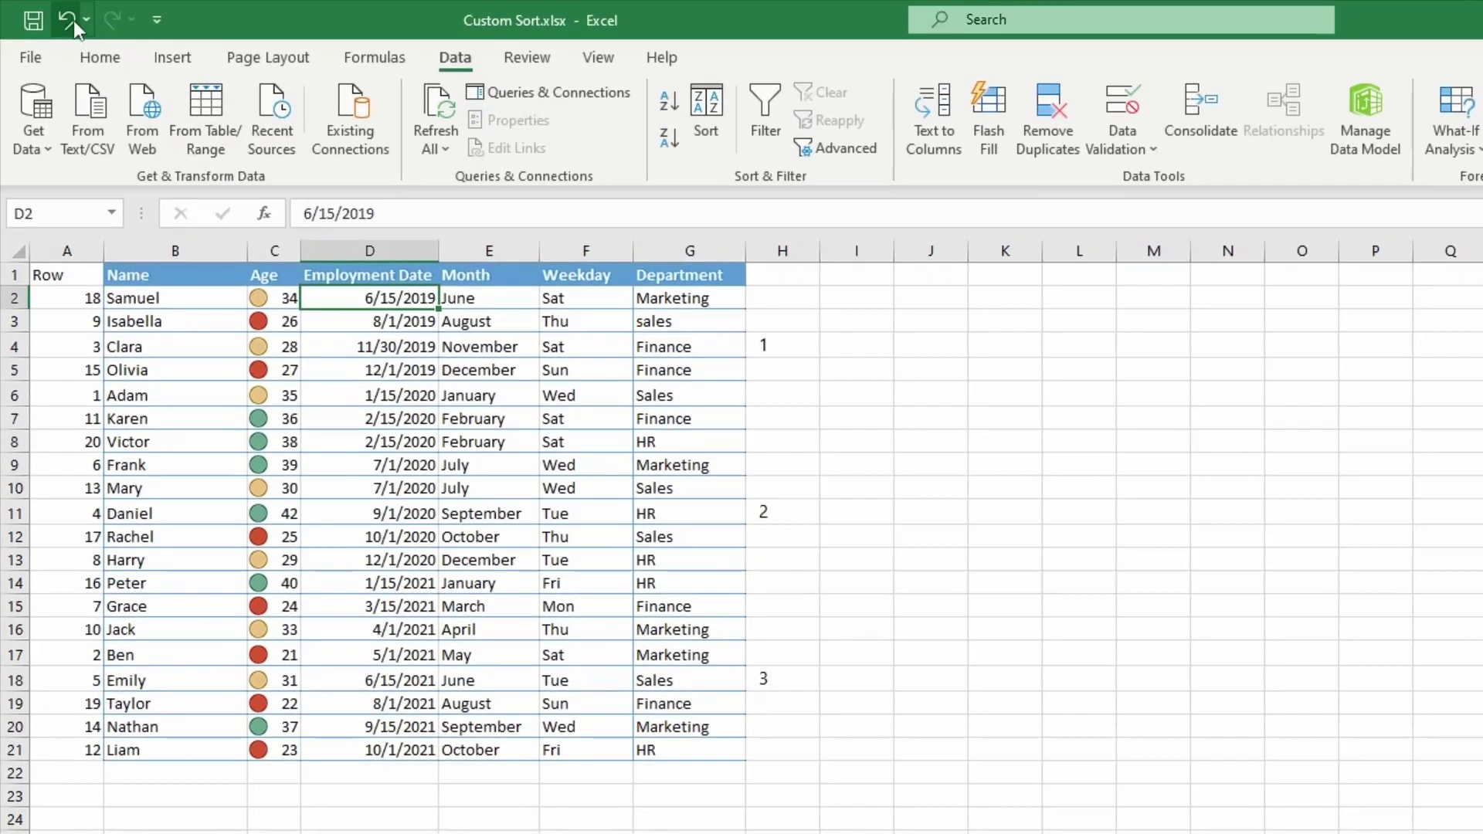
key(ctrl+z)
- Select only the table range A1:G21 and sort it by Employment Date, Cell Values, Oldest to Newest
drag(70, 272, 678, 746)
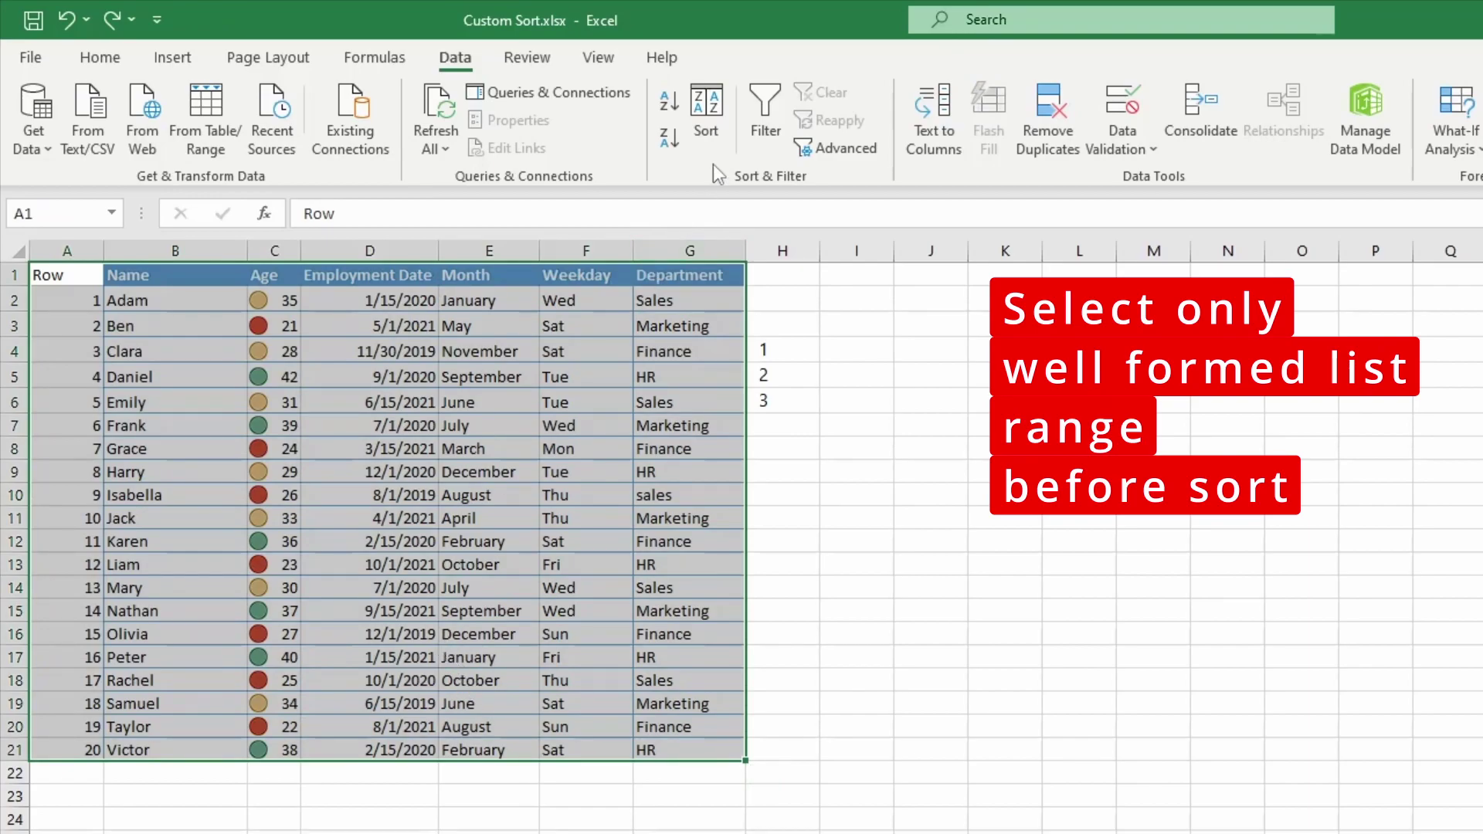
click(709, 112)
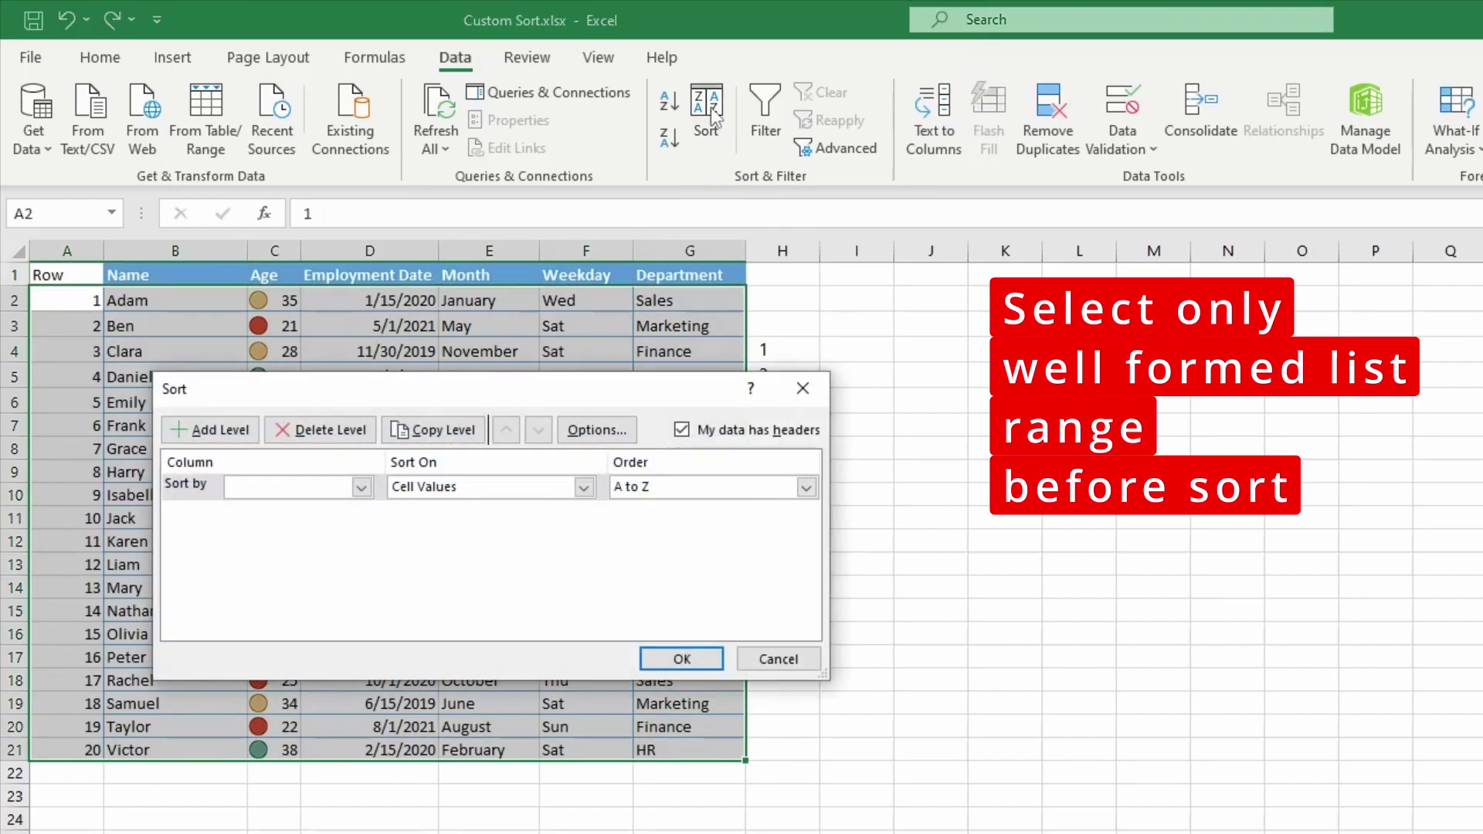
click(361, 487)
click(297, 556)
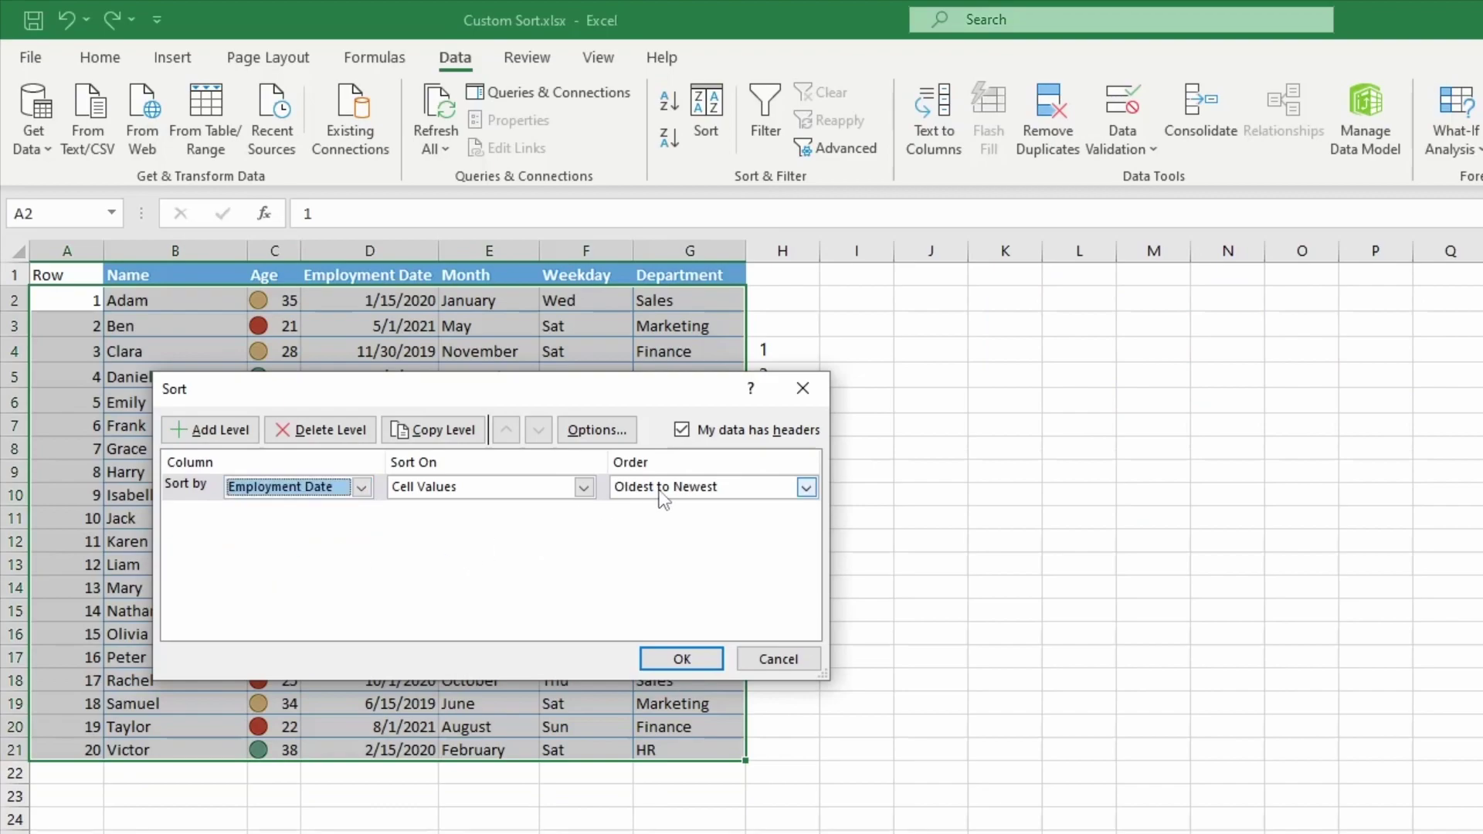
click(676, 661)
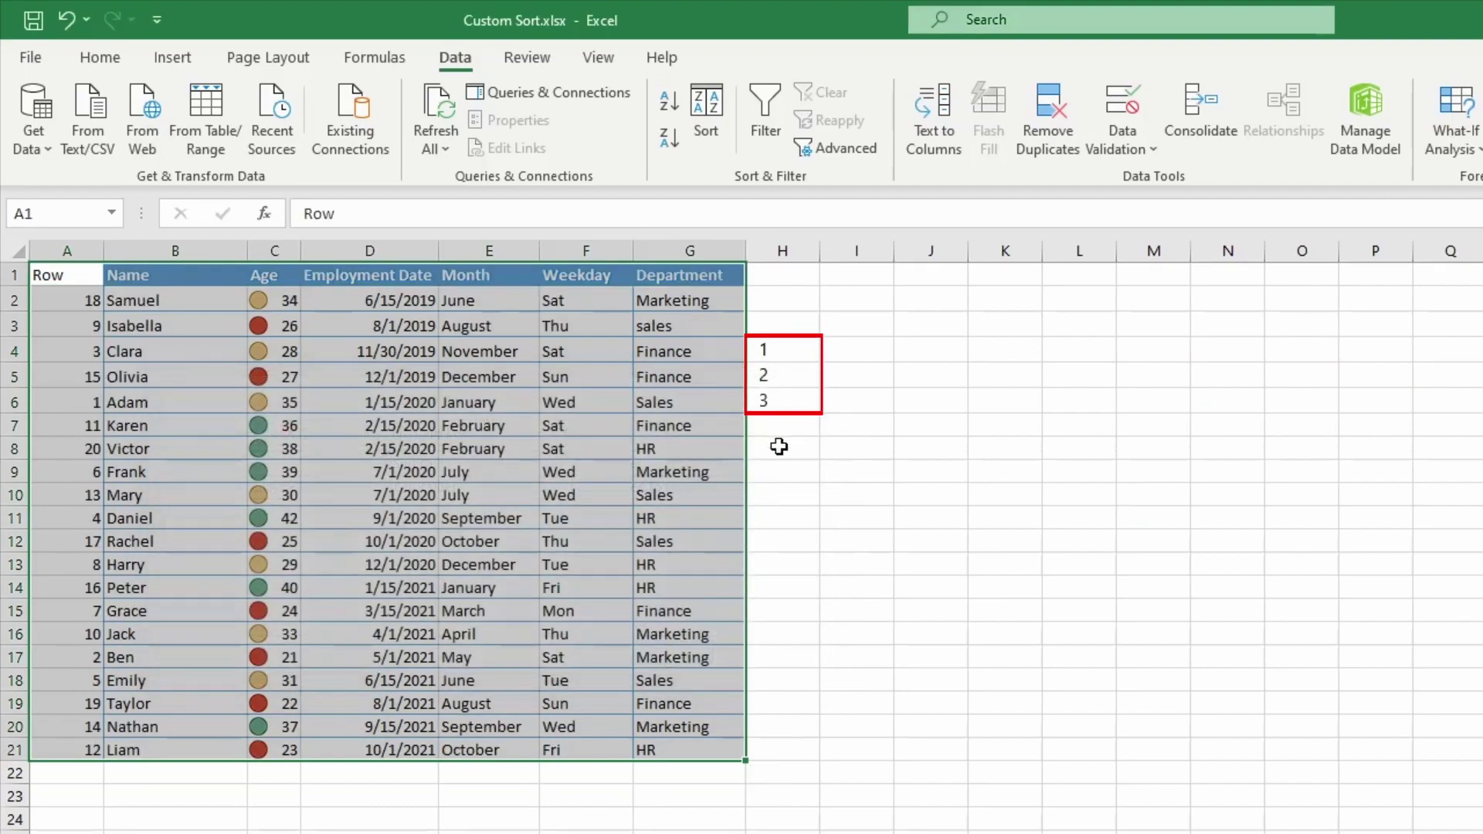
- Clear the values in cells H4:H6 beside the table
drag(789, 353, 783, 400)
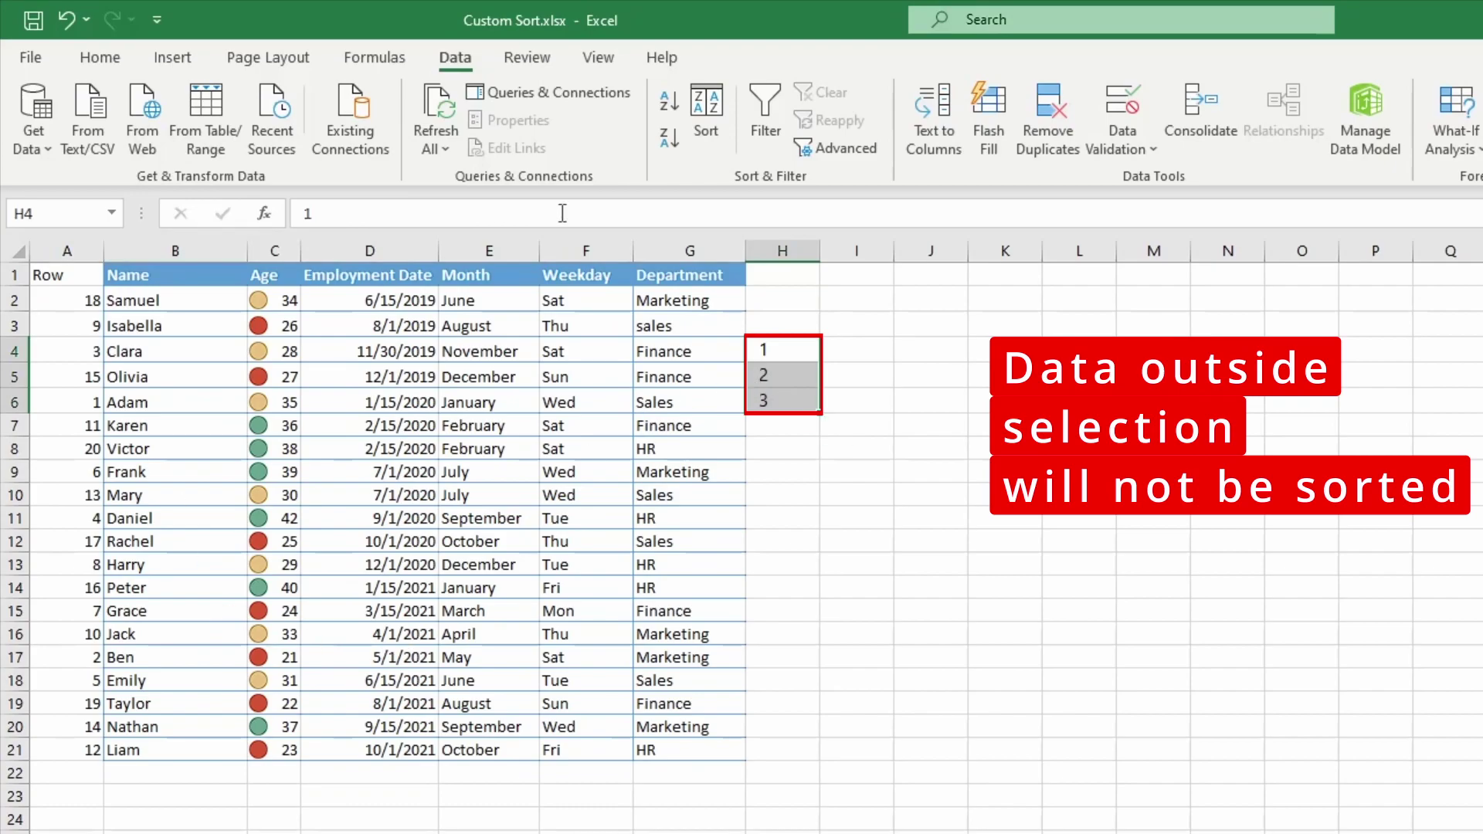
drag(780, 349, 774, 397)
key(Delete)
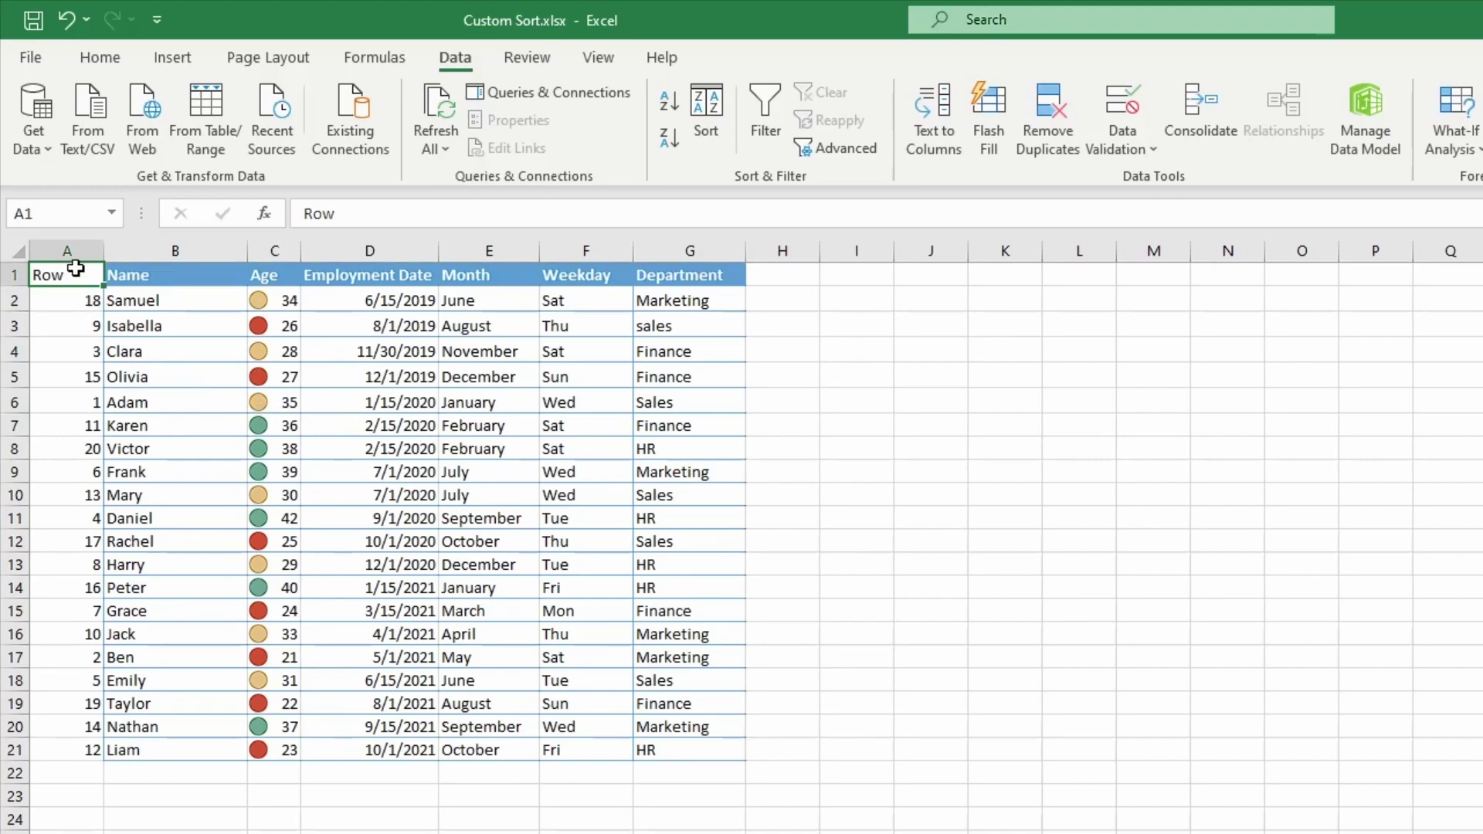
- Restore the table's initial order by sorting on the Row helper column, Cell Values, Smallest to Largest
click(712, 115)
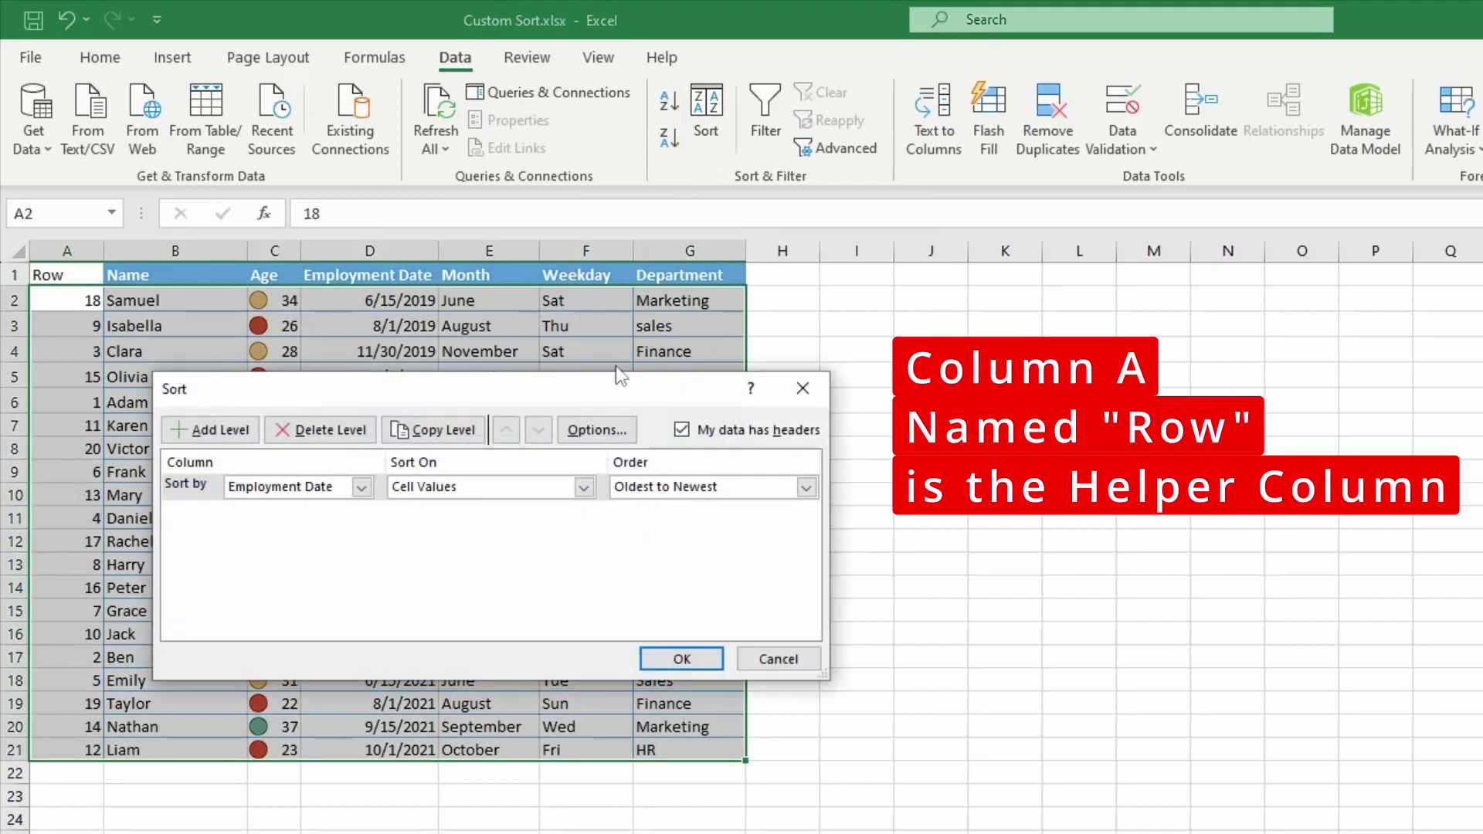
click(361, 487)
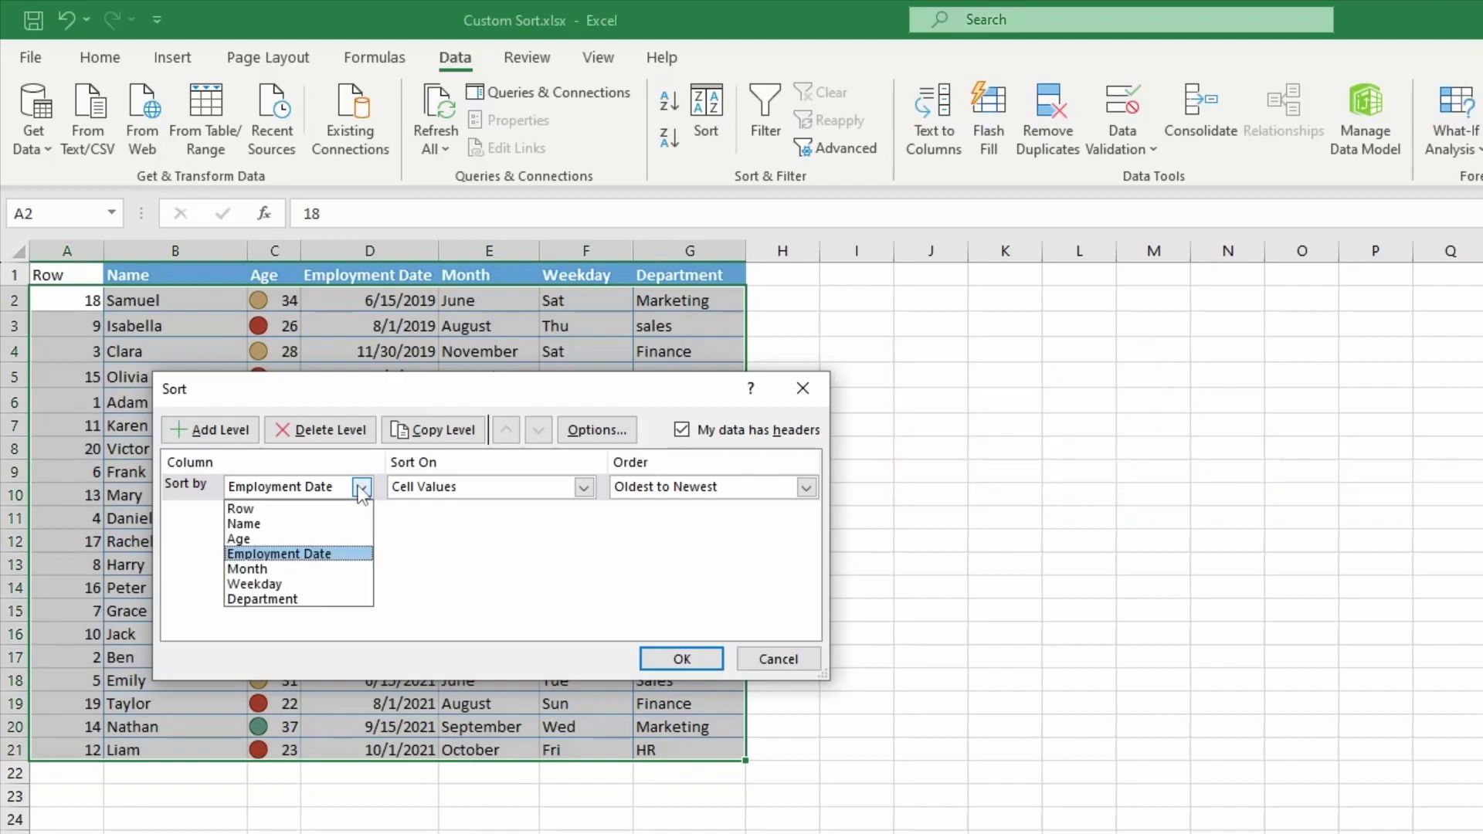
click(294, 508)
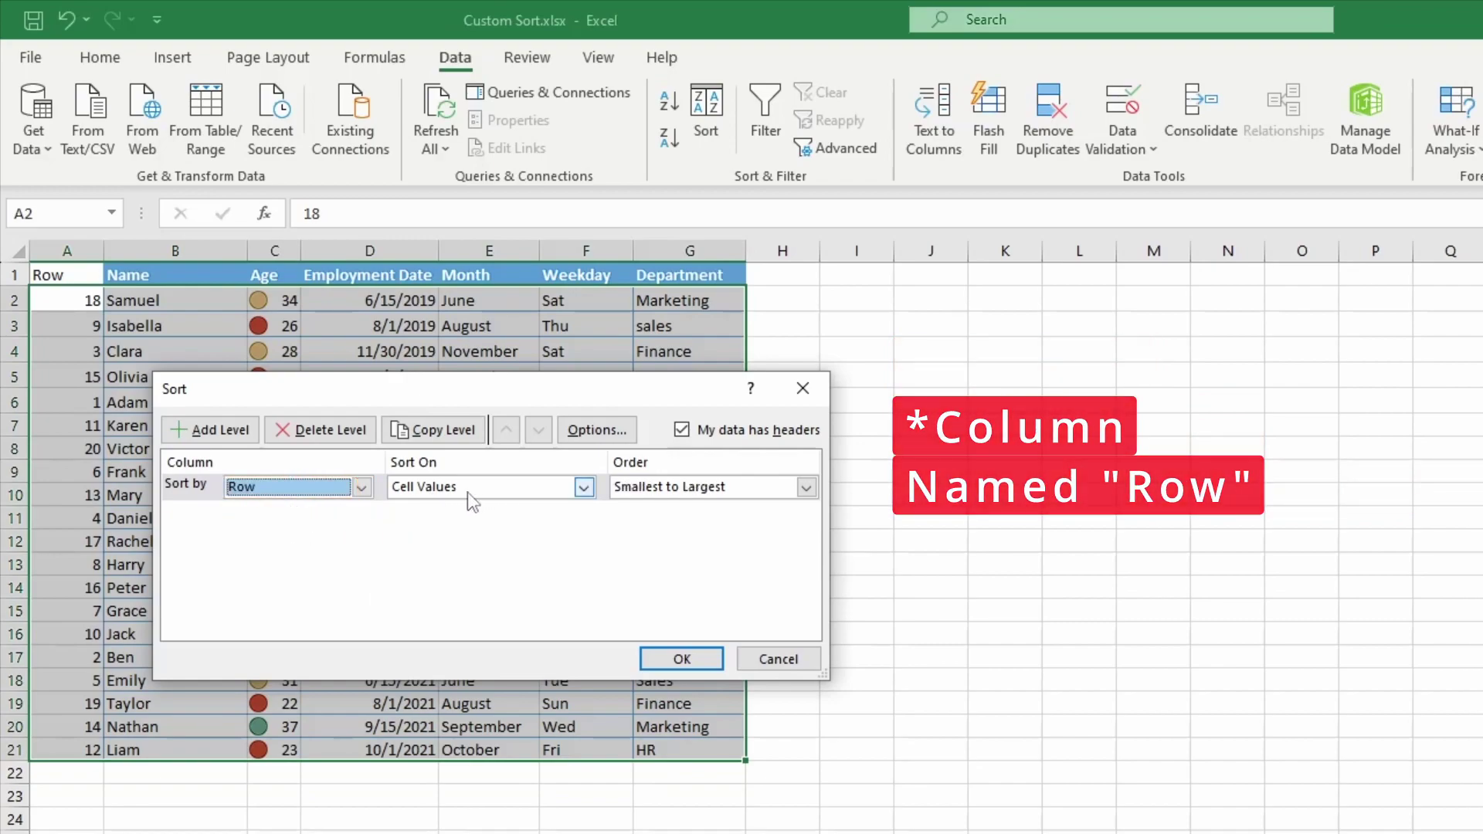
click(640, 488)
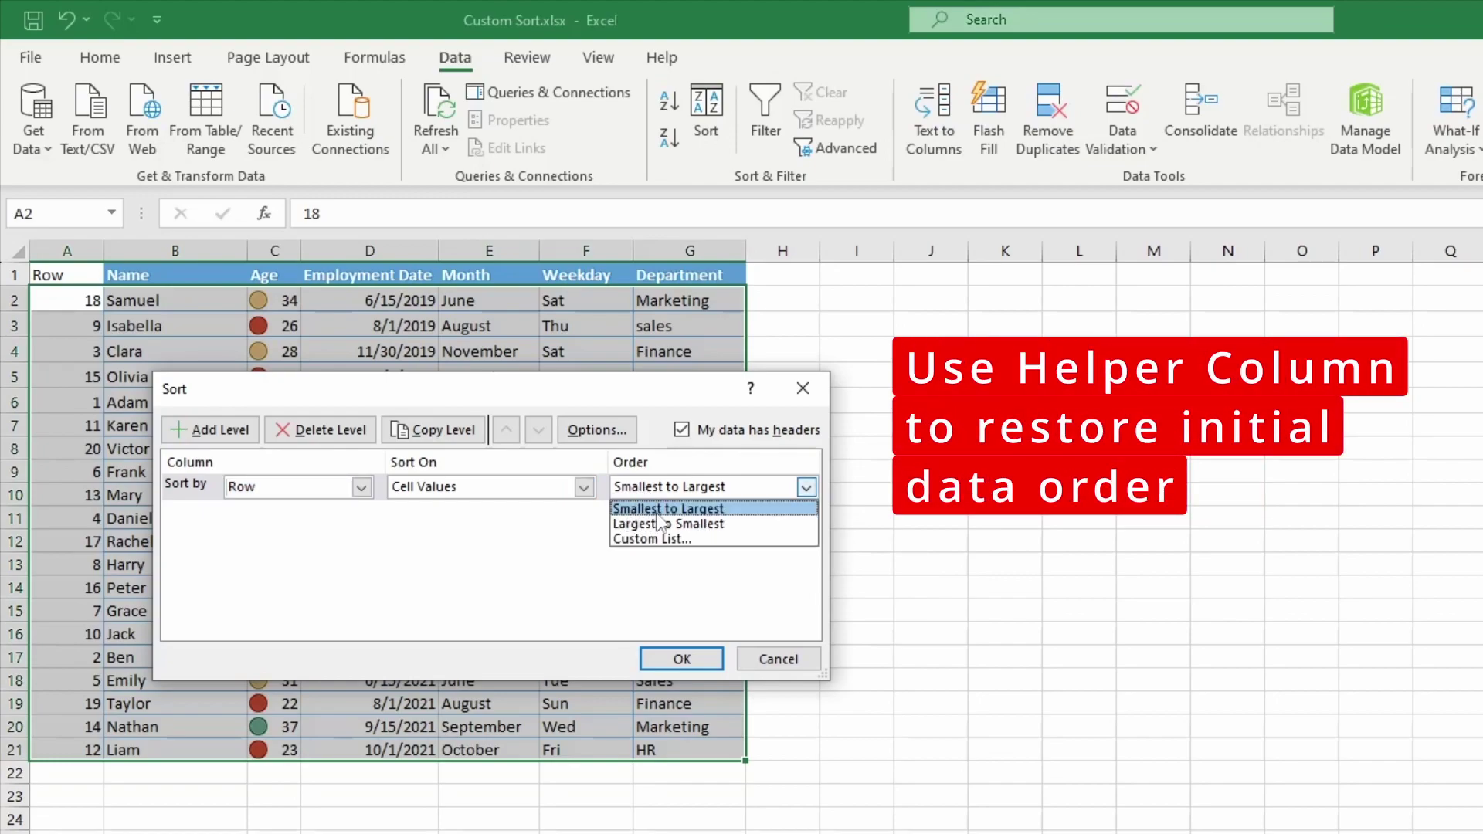
click(673, 510)
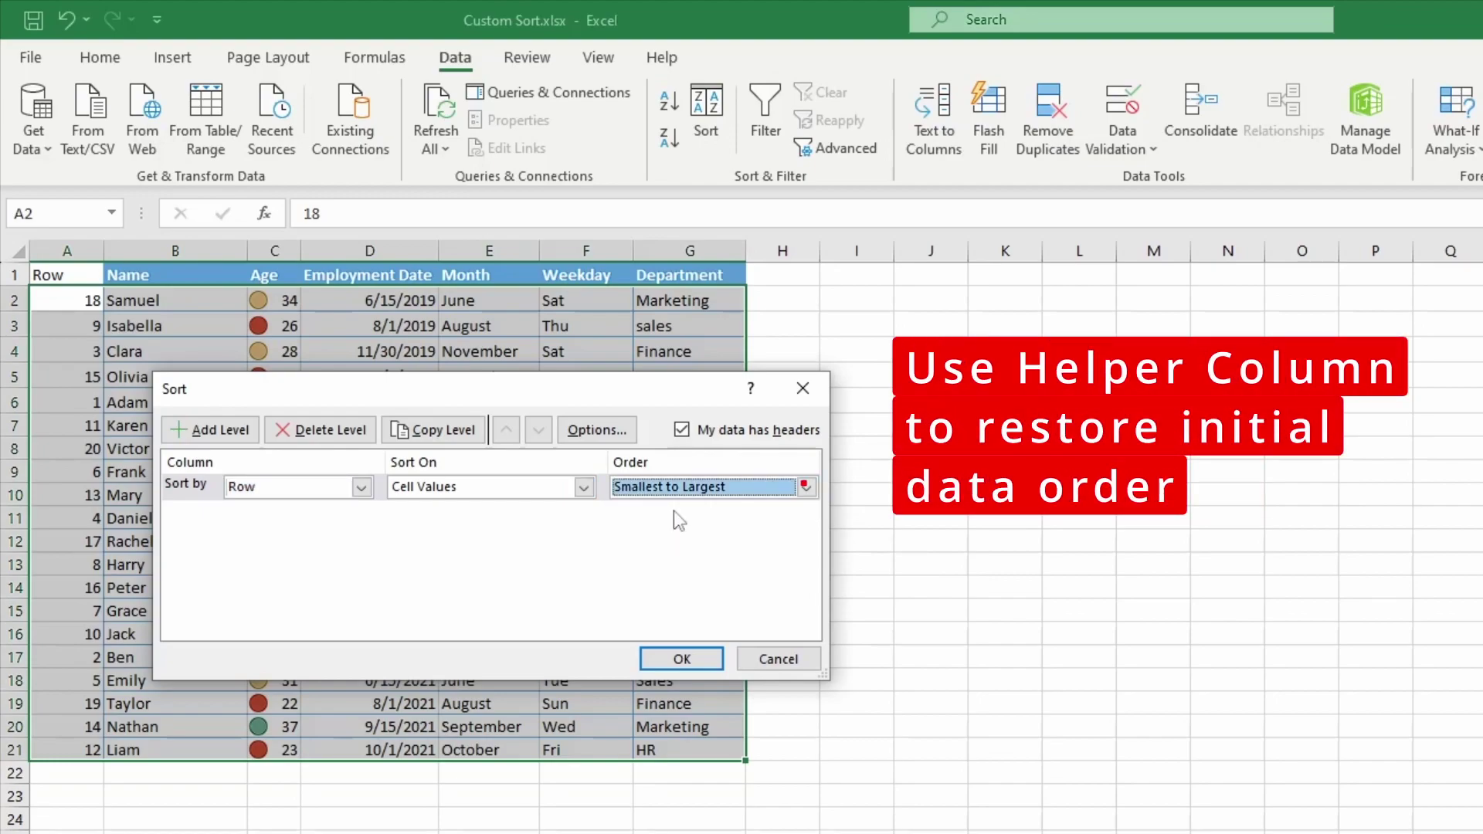
click(672, 657)
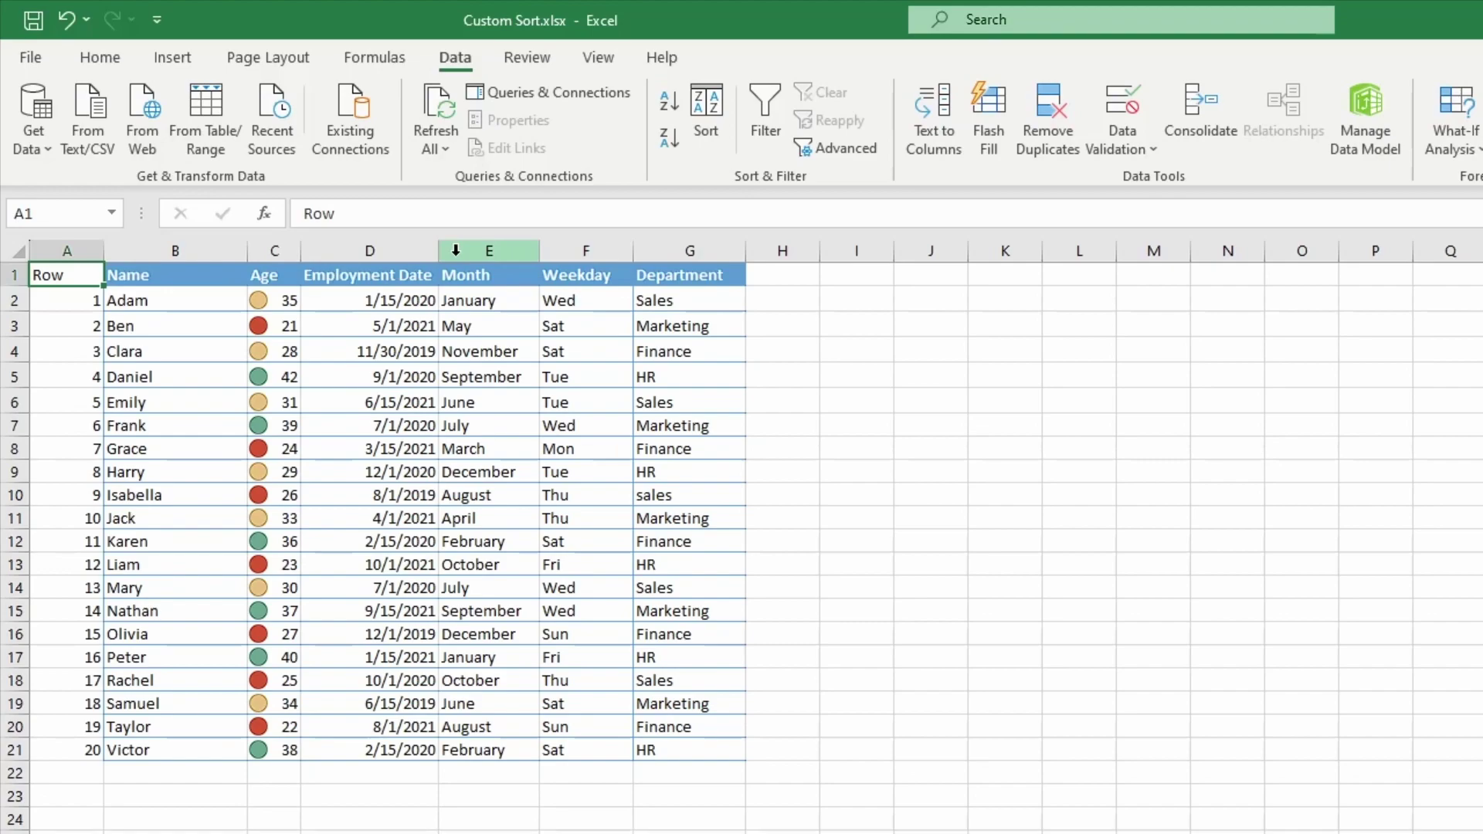
- Starting from the Age header, replace the Row level of the custom sort with a level by Department, Cell Values, A to Z
click(272, 251)
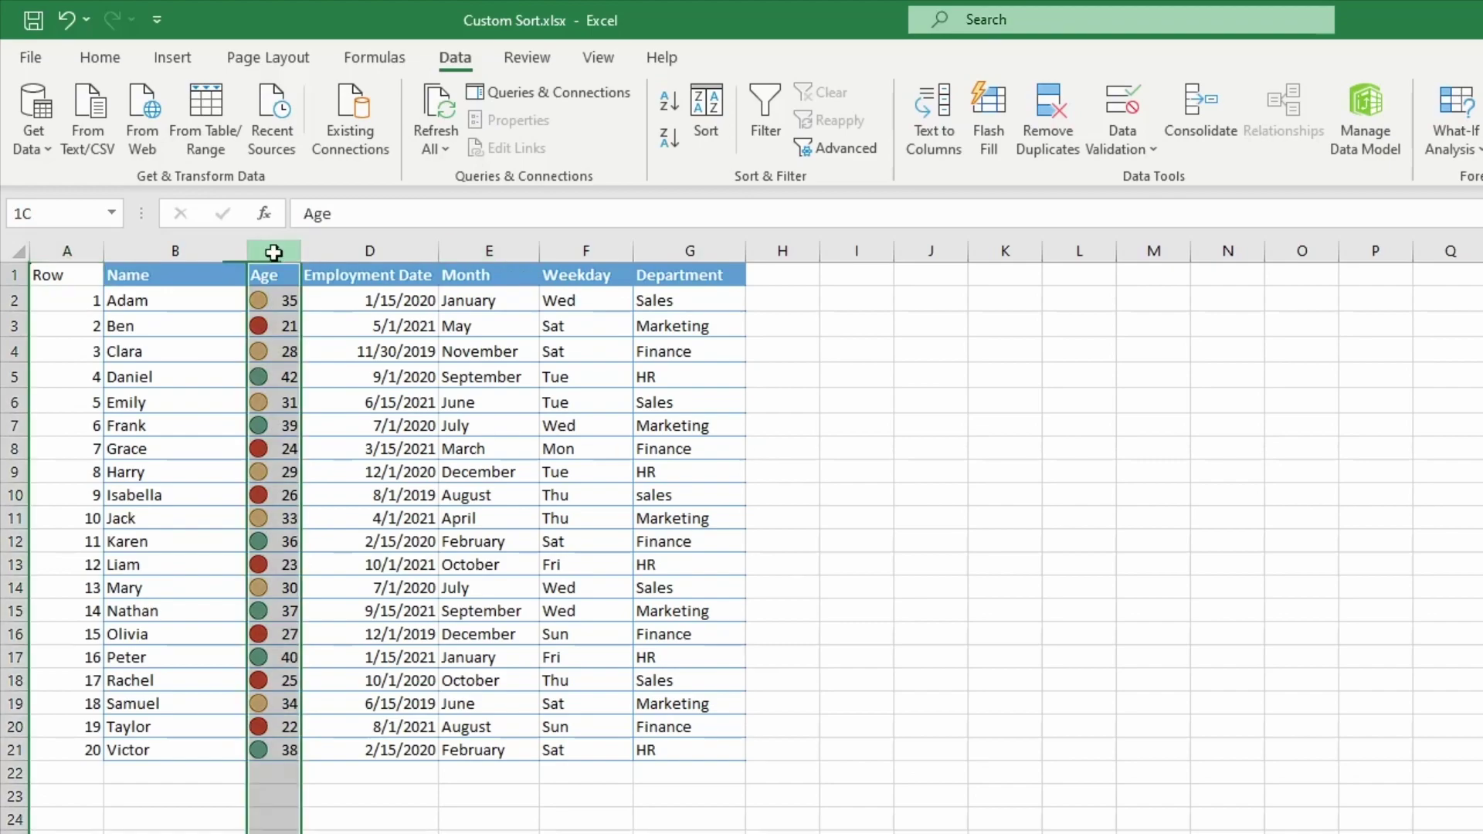
click(676, 251)
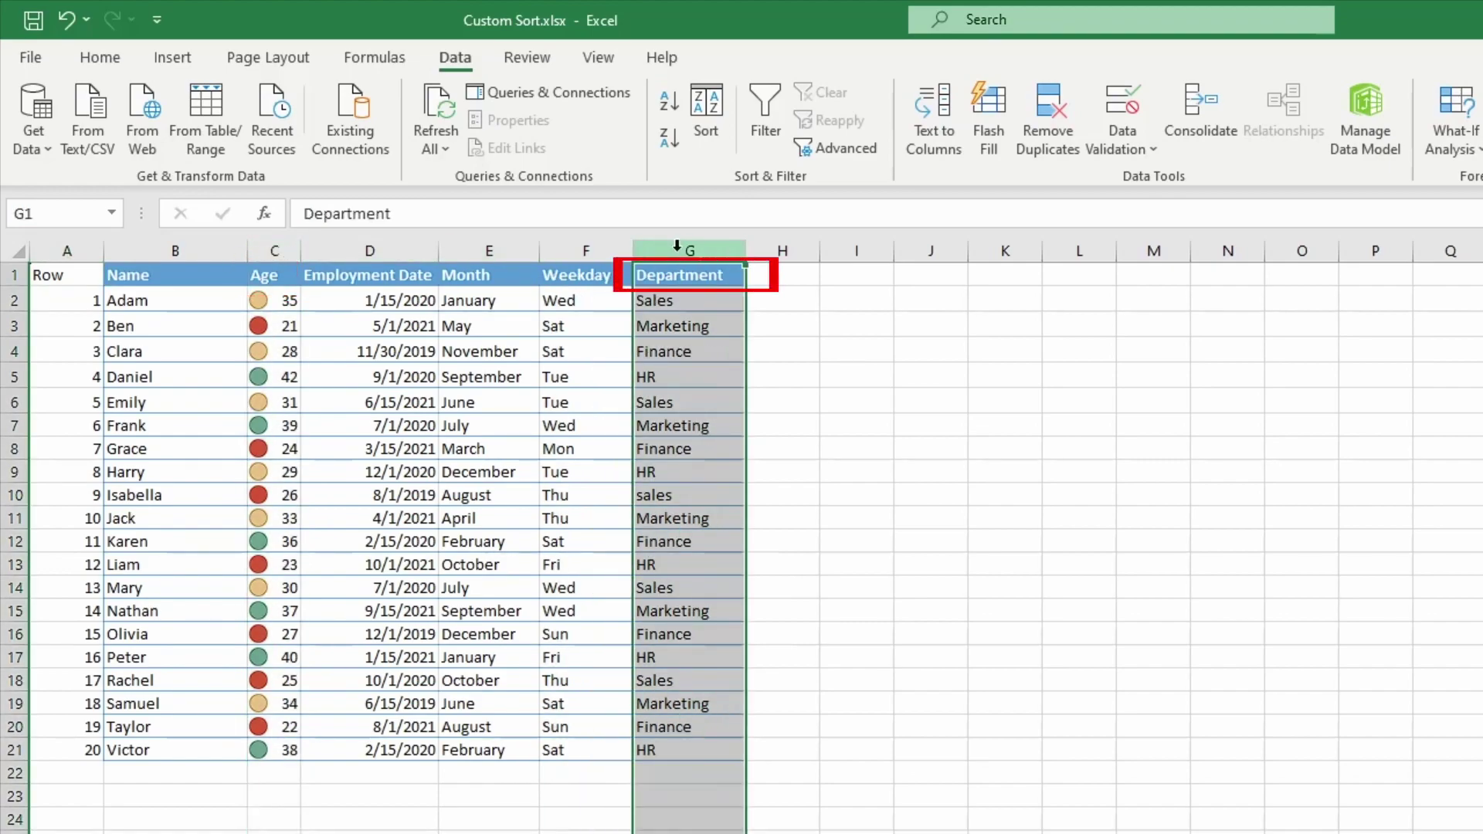
click(271, 275)
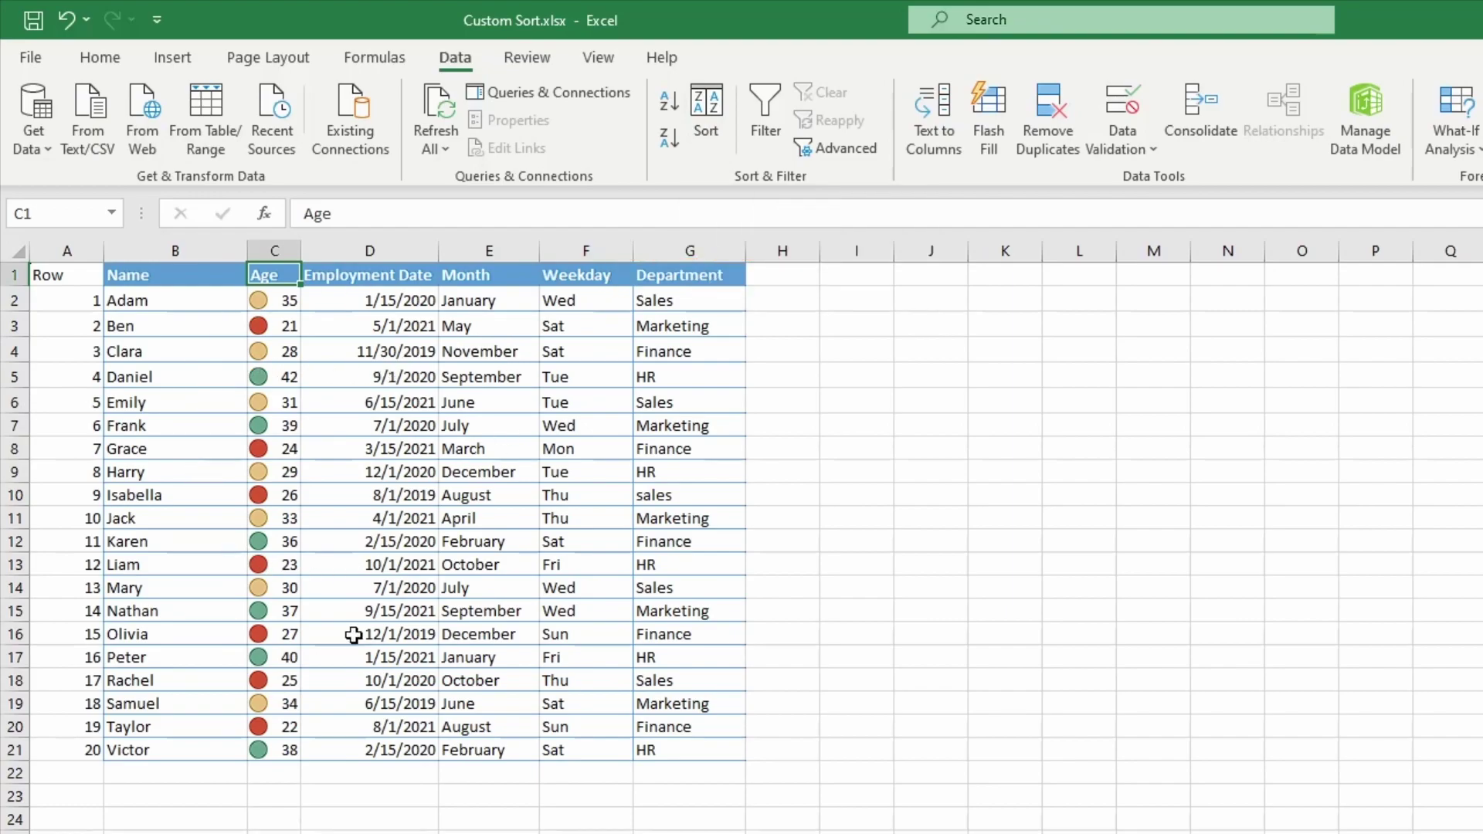
click(711, 115)
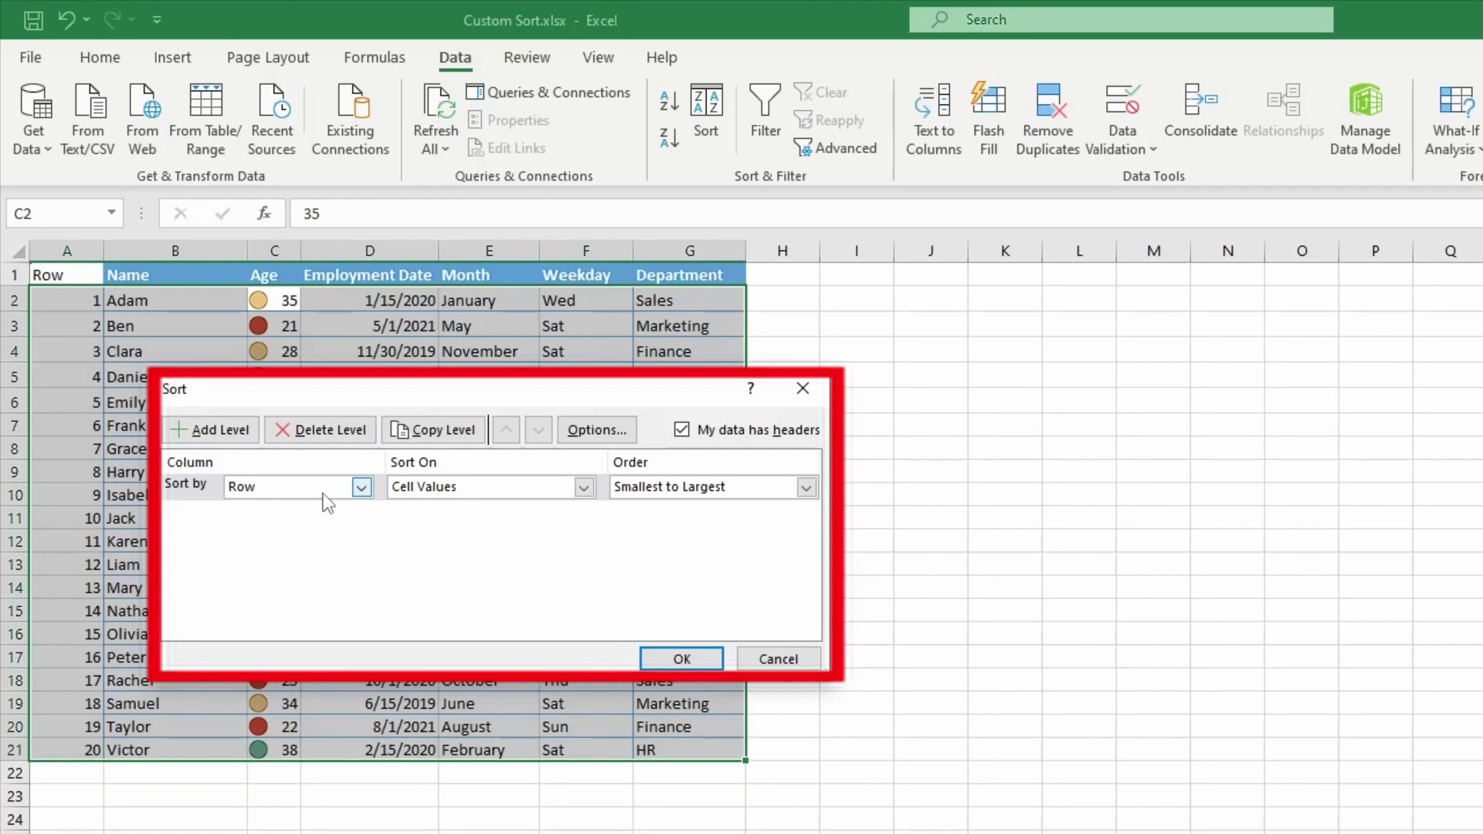
click(272, 473)
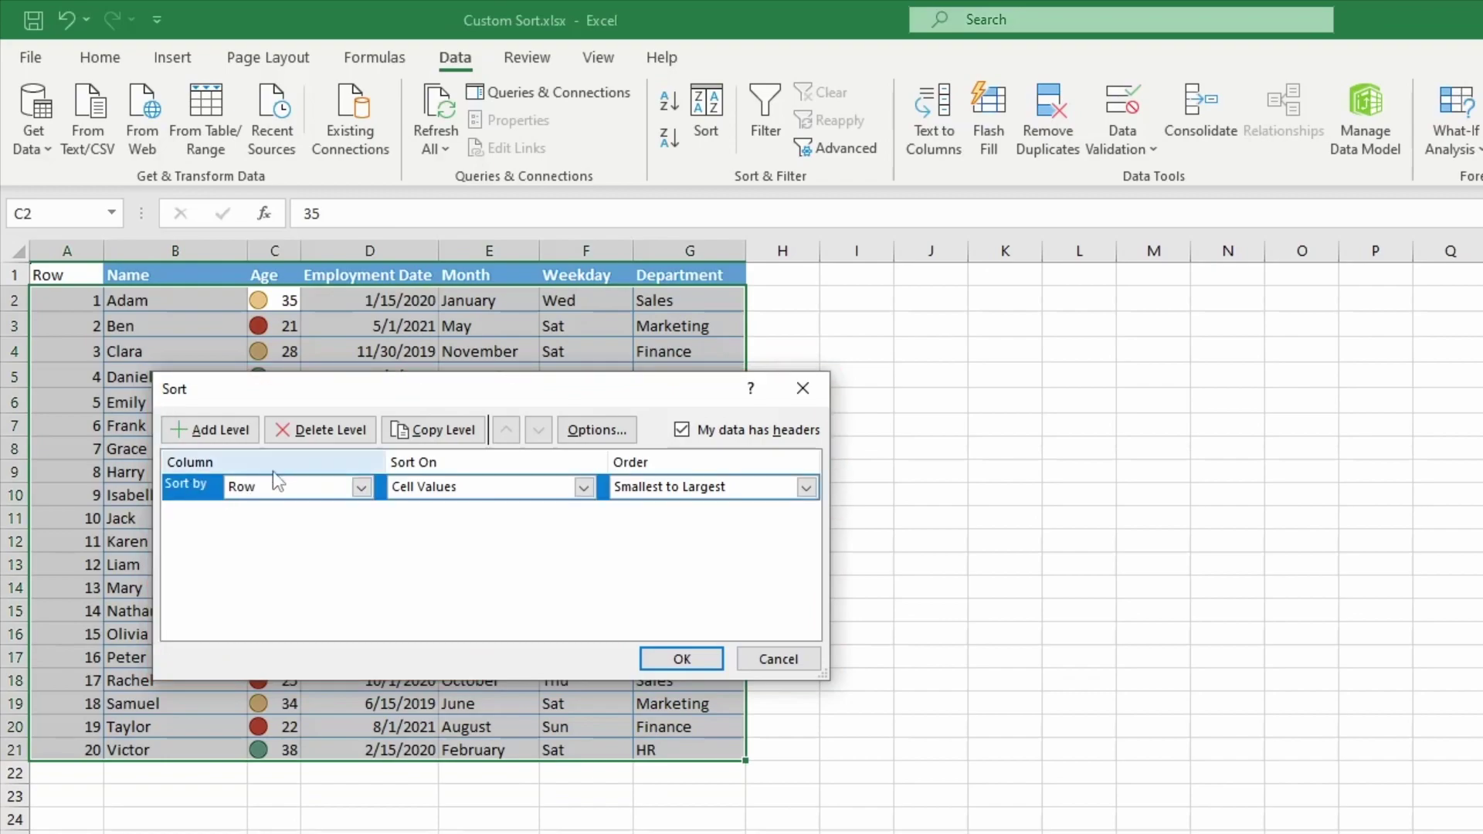
click(317, 439)
click(207, 429)
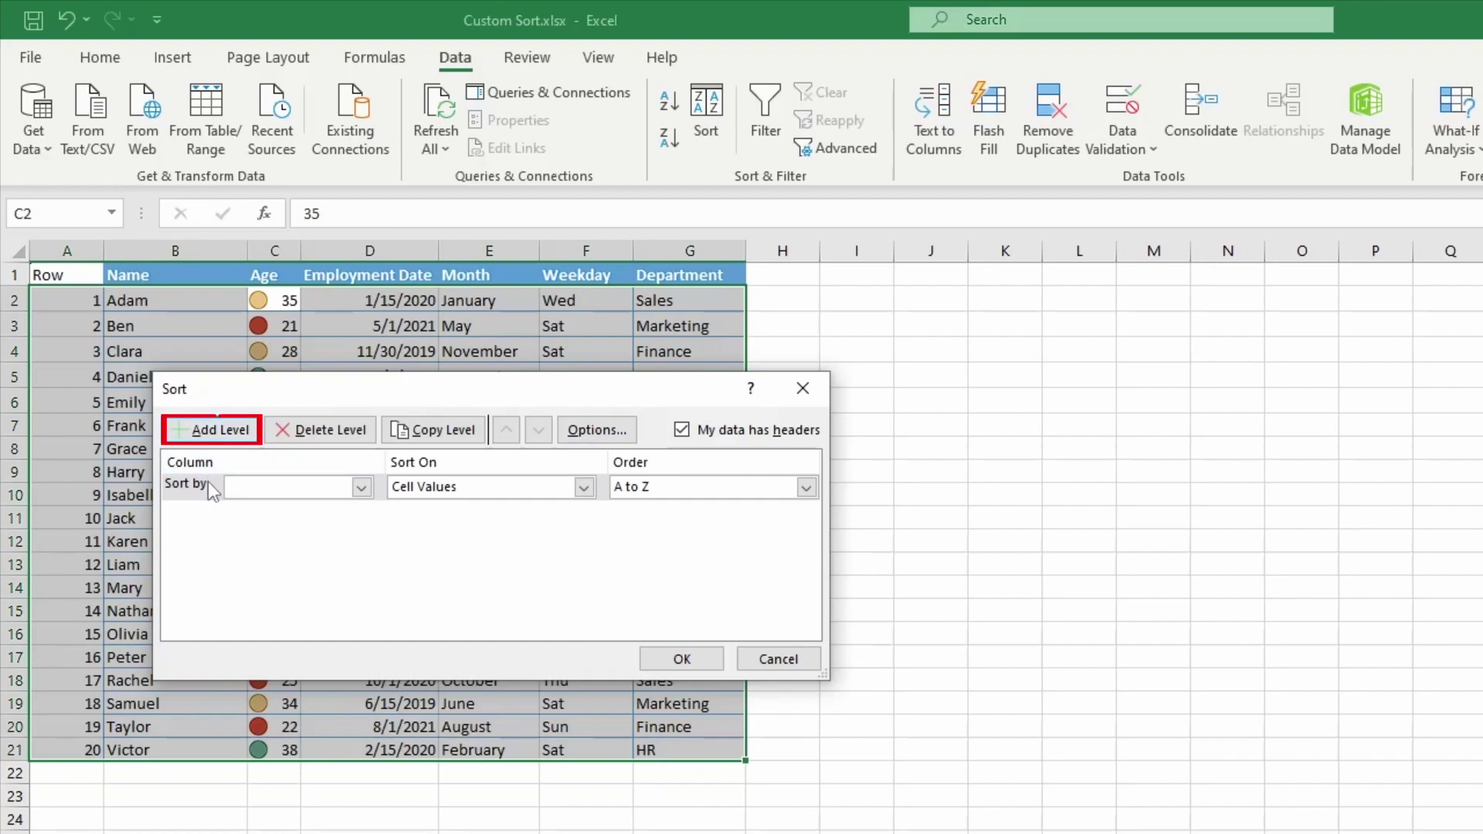
click(361, 487)
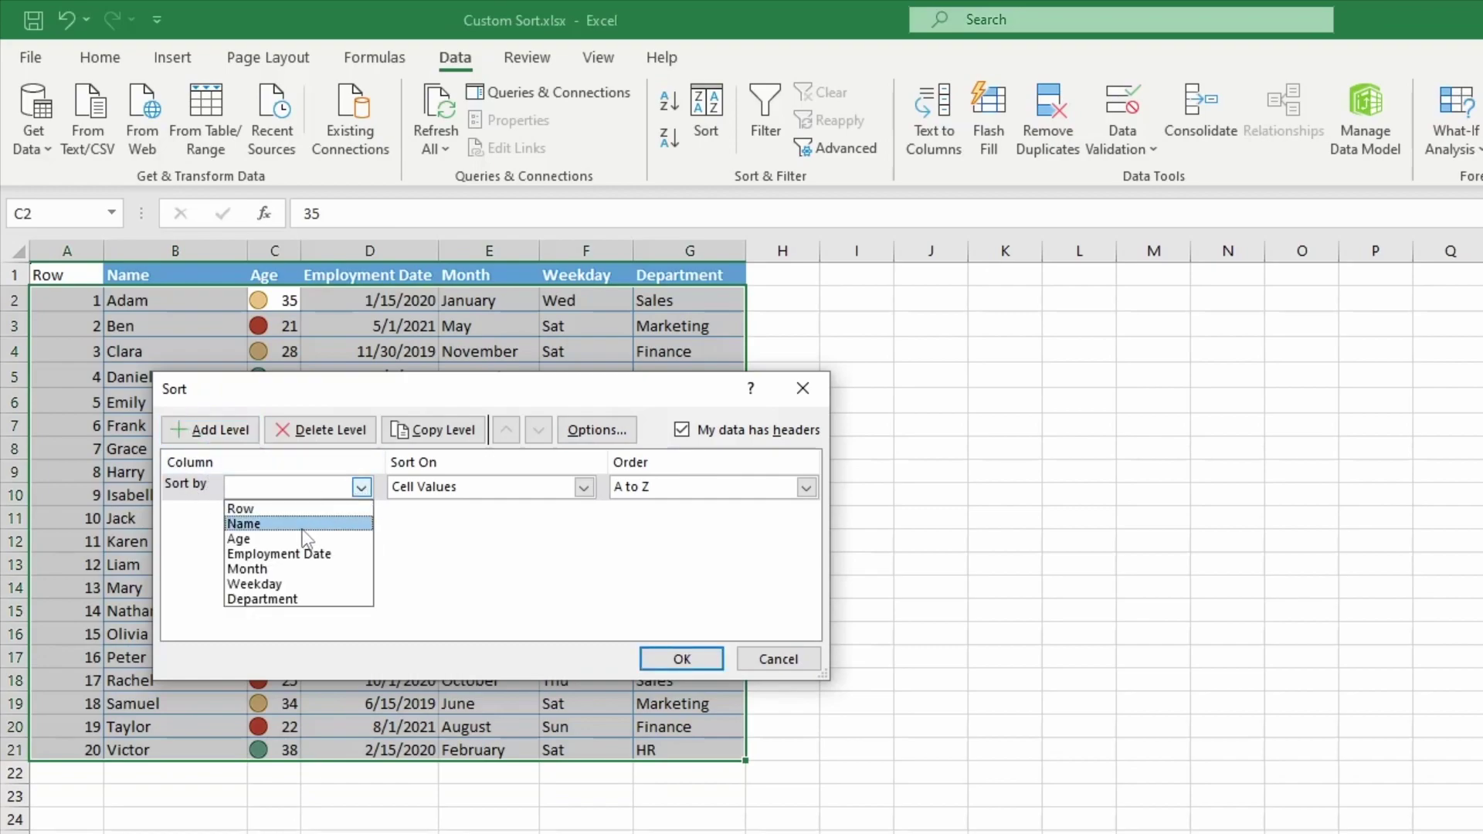
click(266, 600)
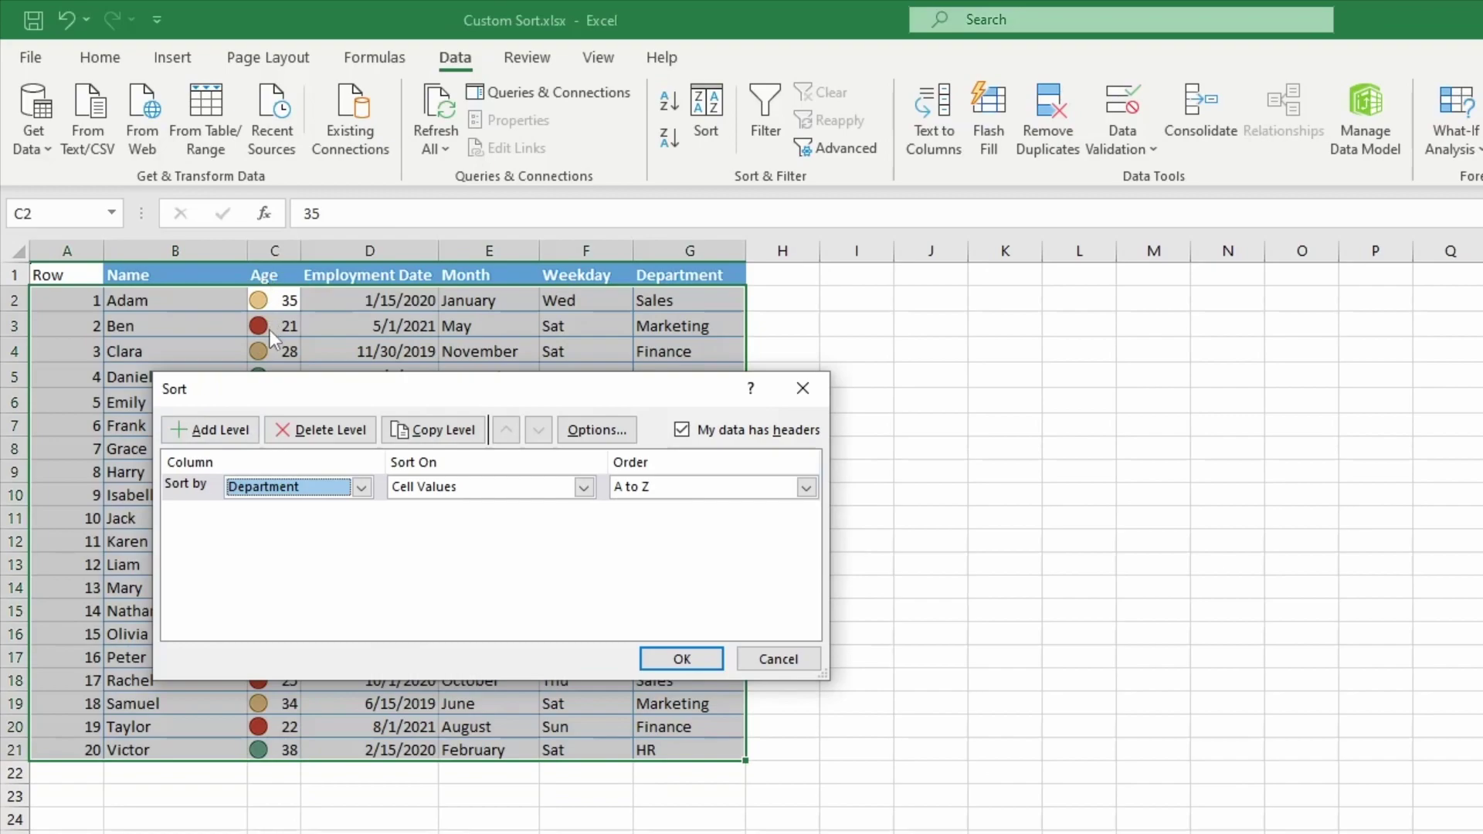
- Add a second sort level by Age, Cell Values, Largest to Smallest, apply the sort and check the Finance rows and their ages
click(226, 434)
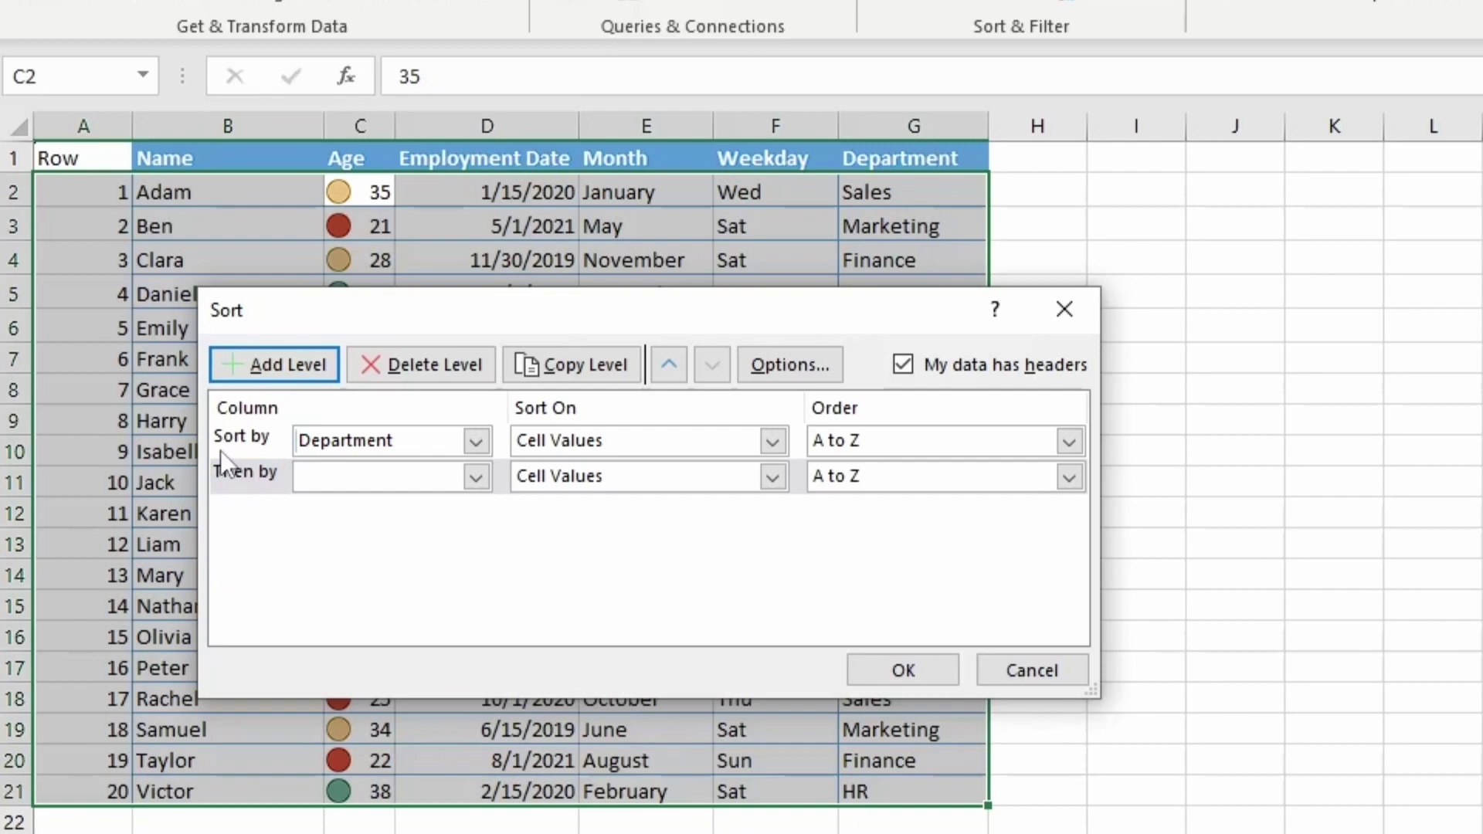
click(400, 475)
click(350, 540)
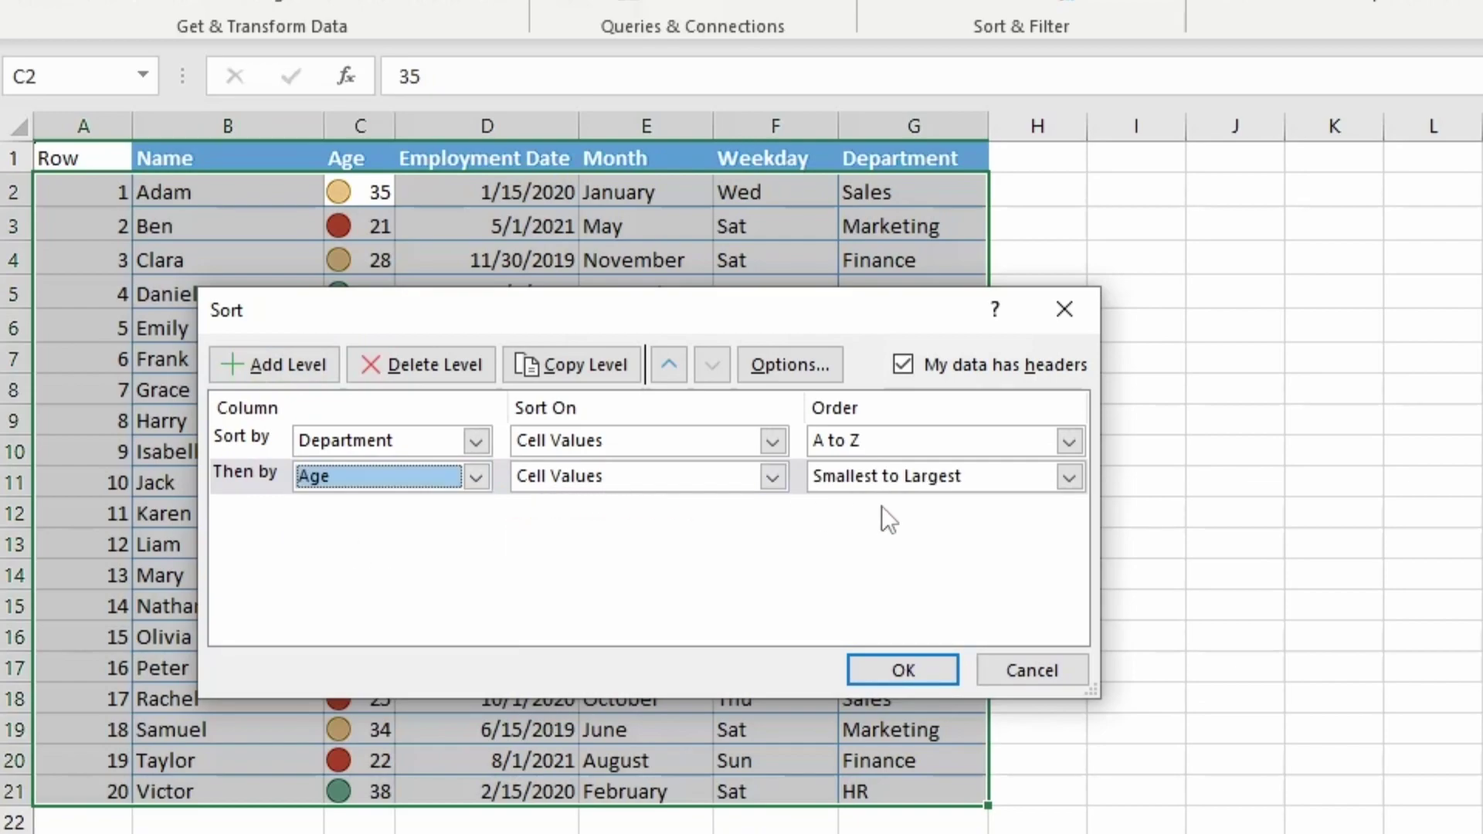
click(928, 473)
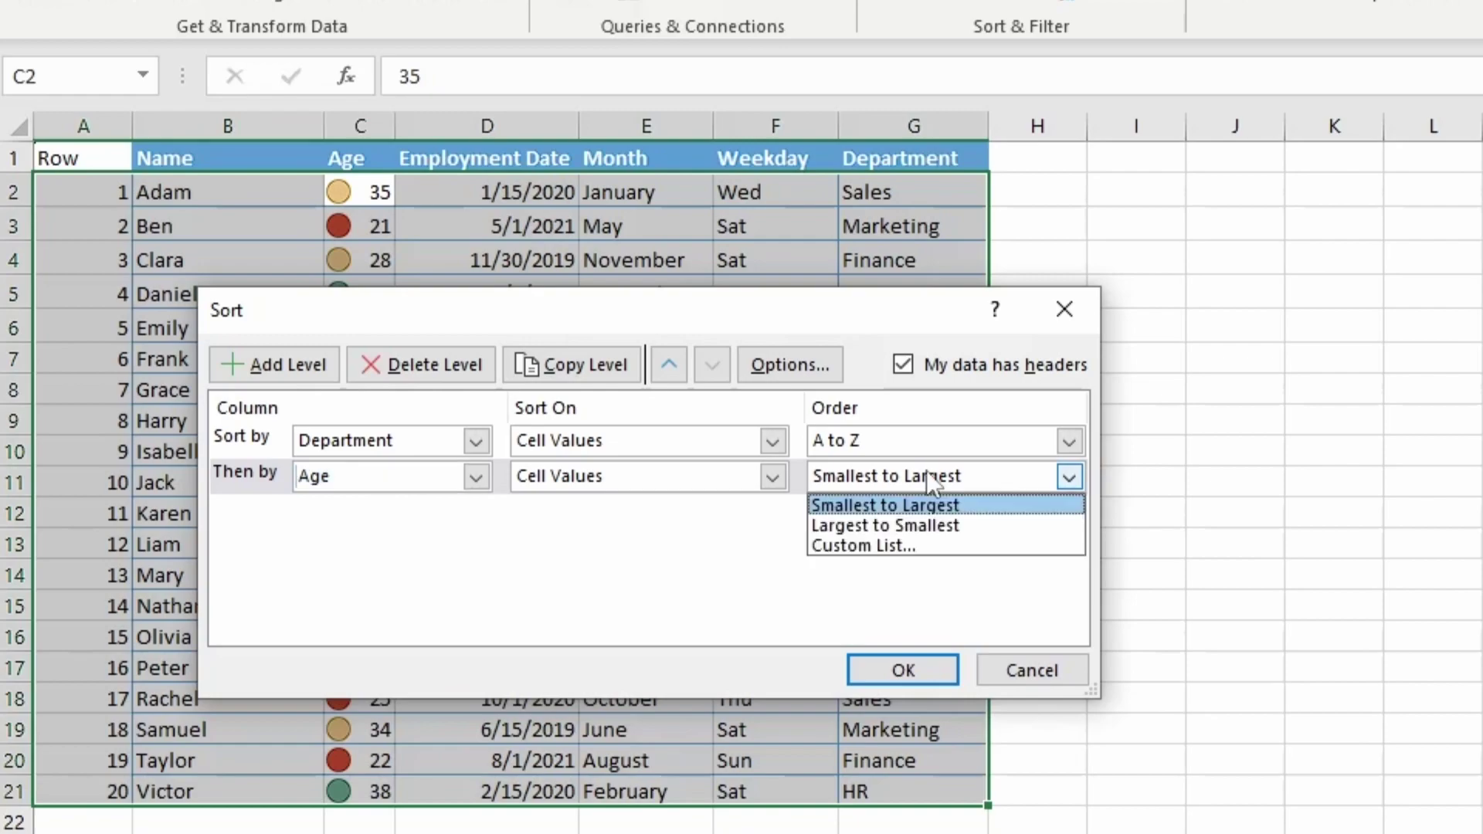
click(880, 526)
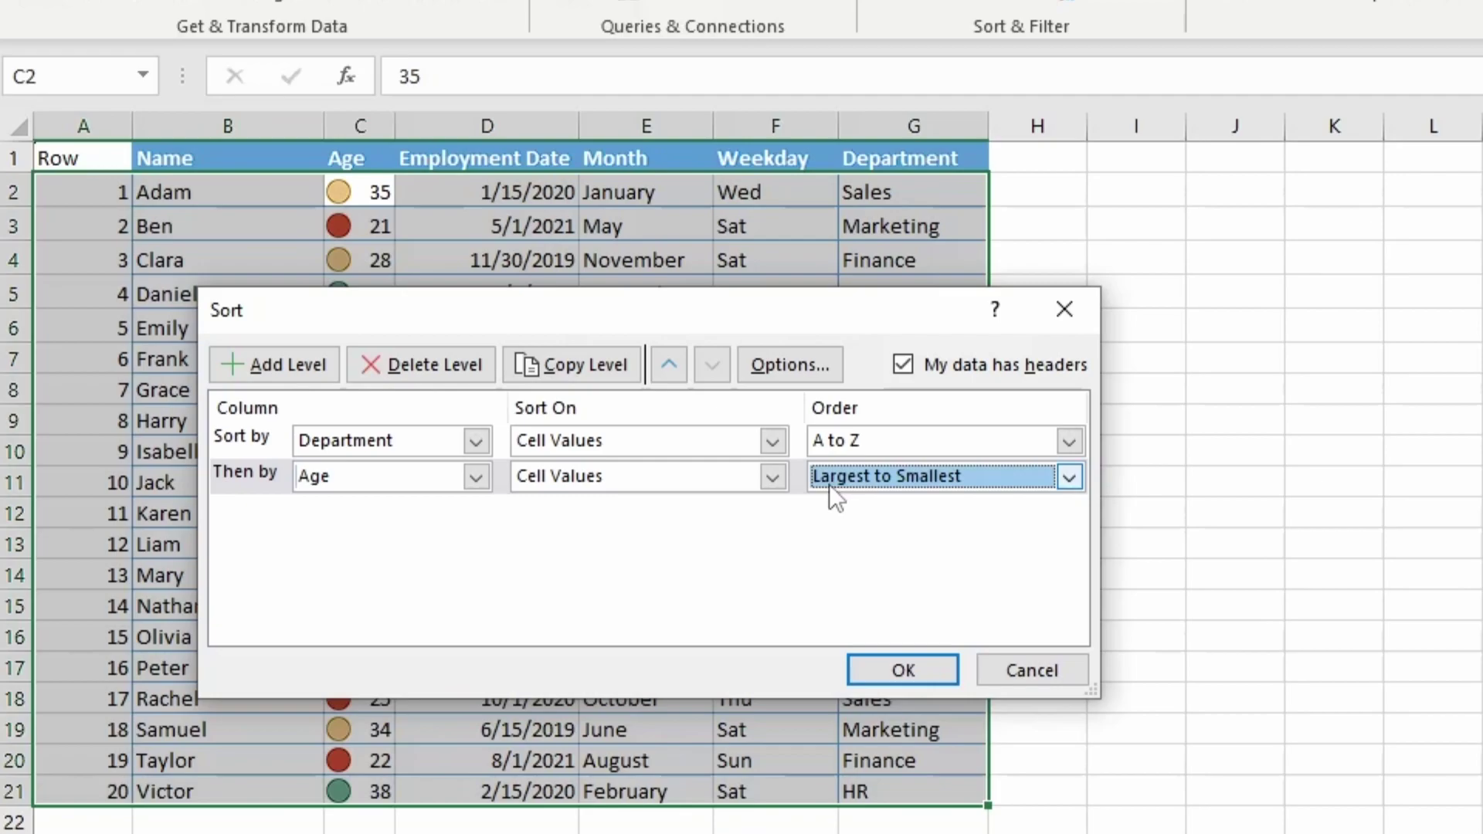
click(879, 666)
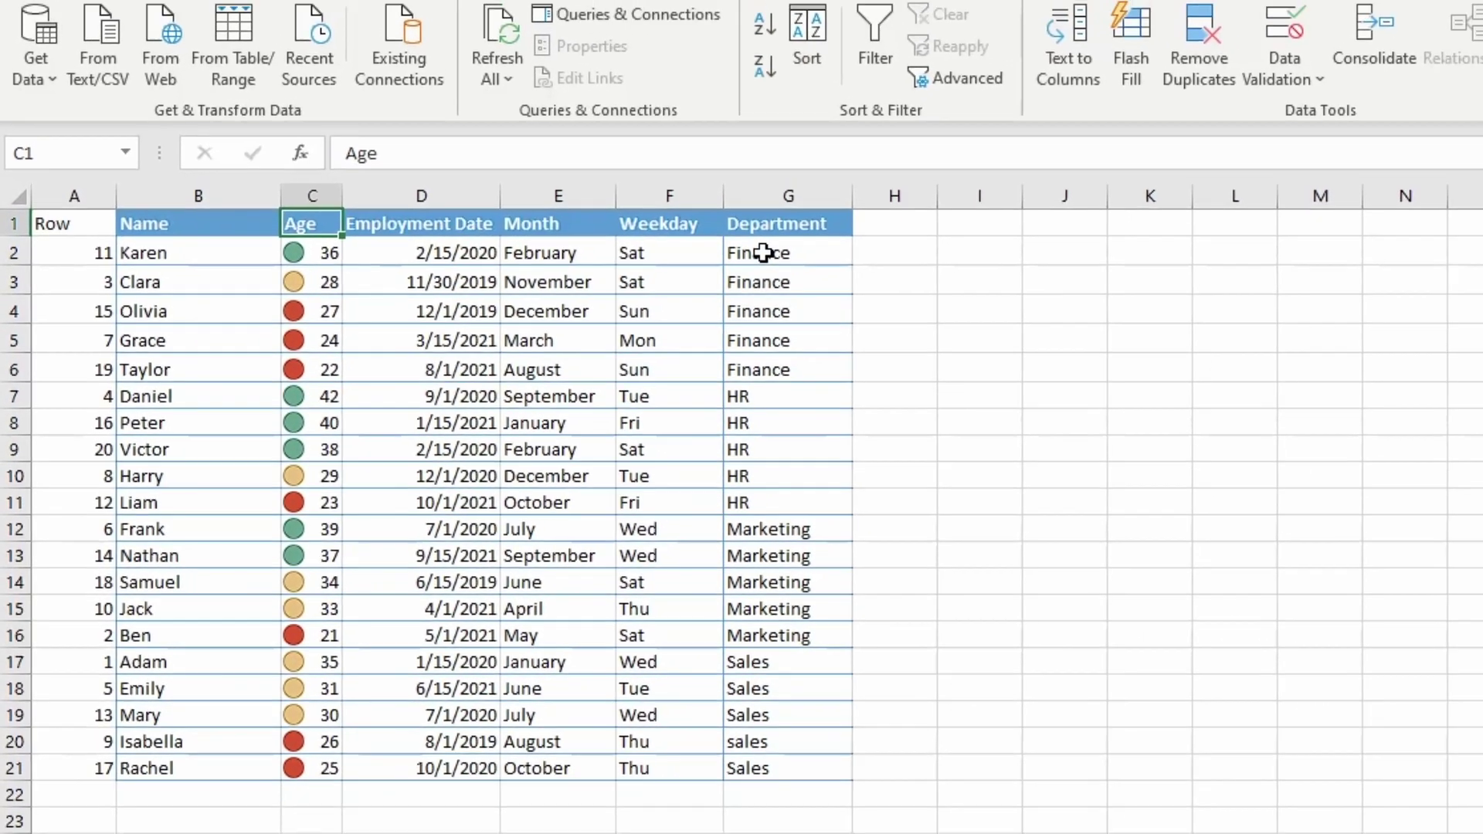
drag(881, 192, 892, 326)
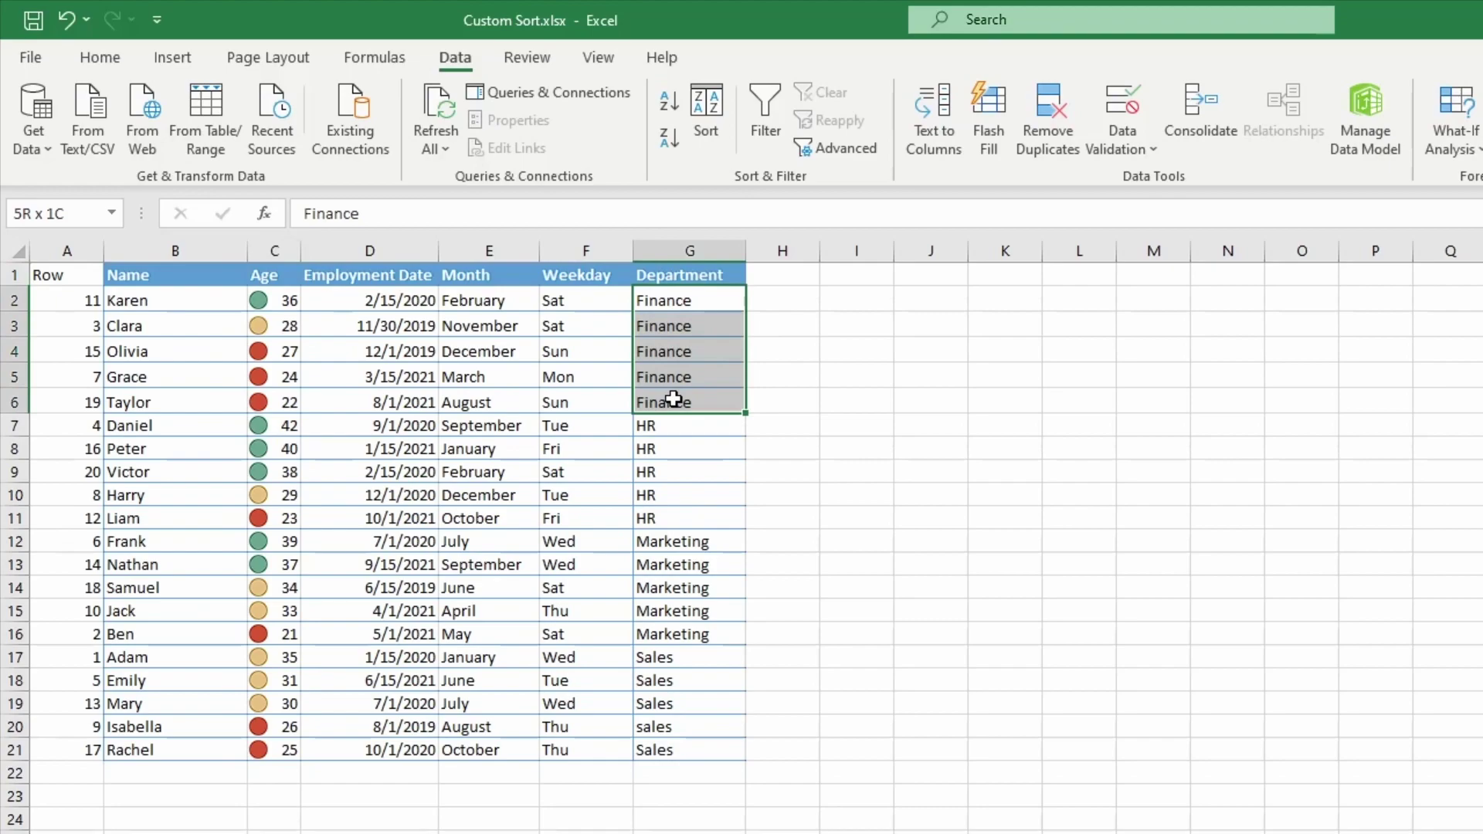
drag(283, 294, 285, 398)
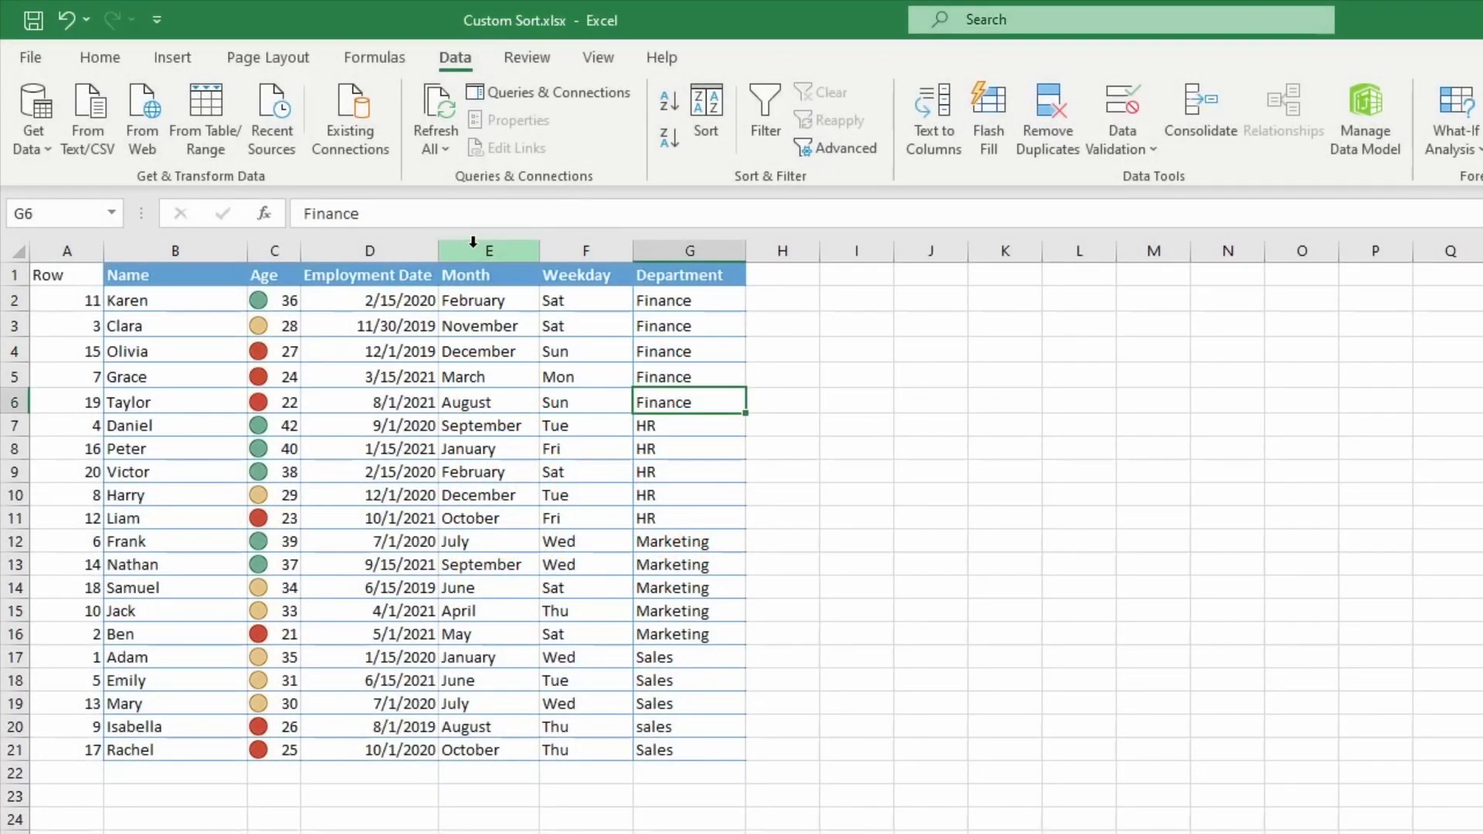
- Open a custom sort from the month values in E2:E21, expanding the selection, and delete all existing sort levels
click(473, 246)
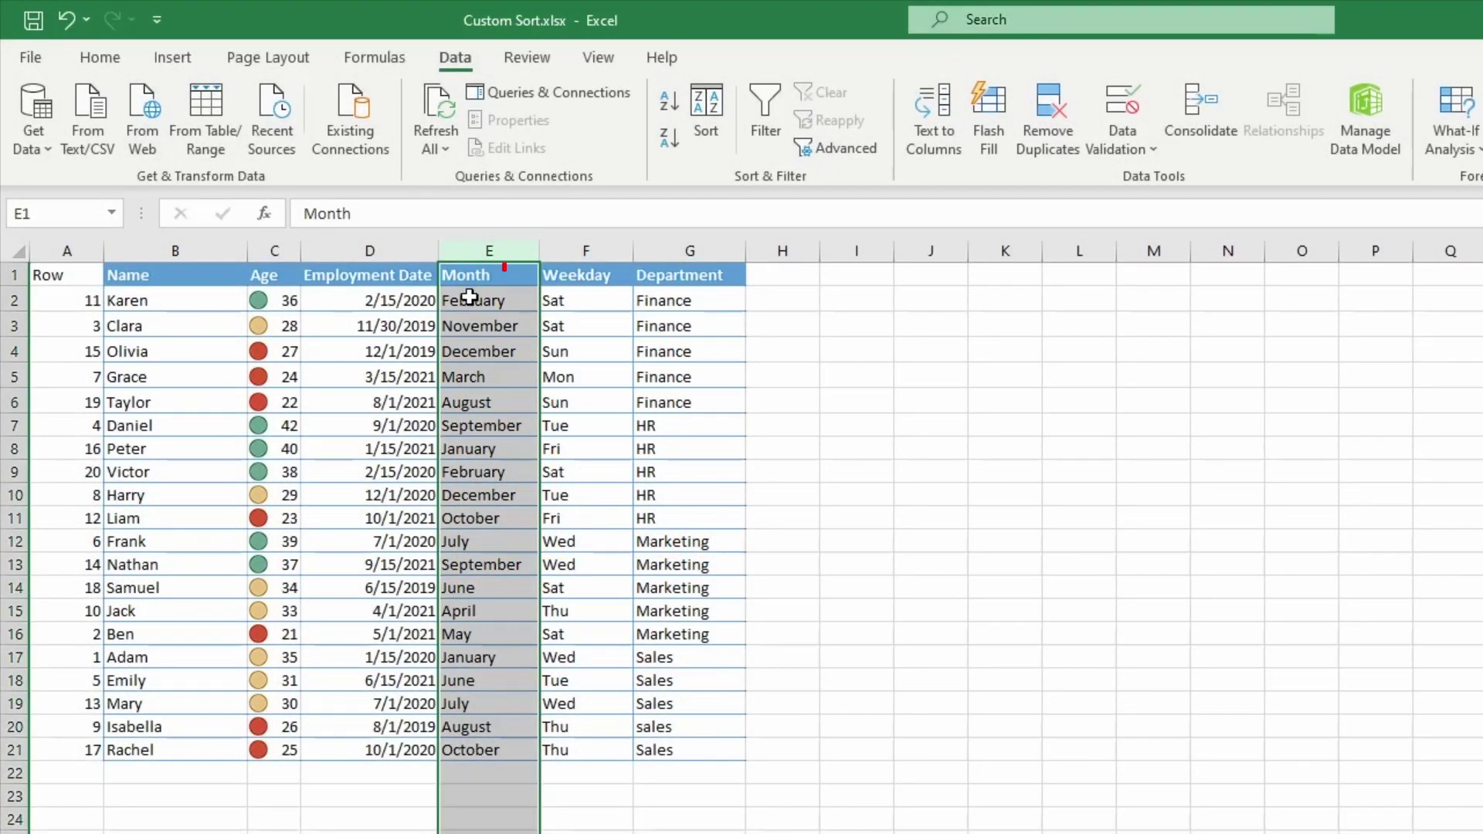
drag(471, 300, 451, 743)
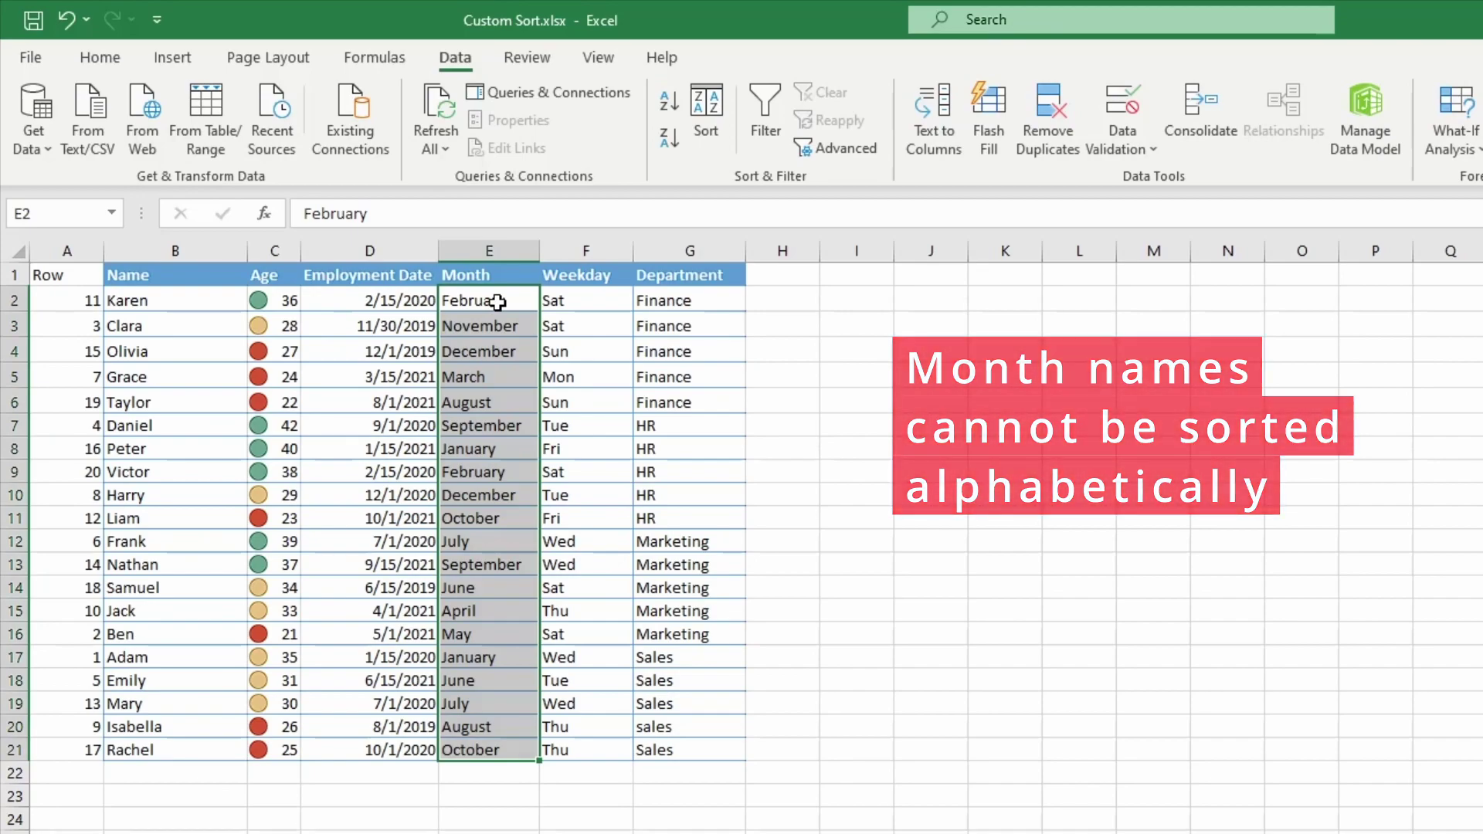
click(708, 116)
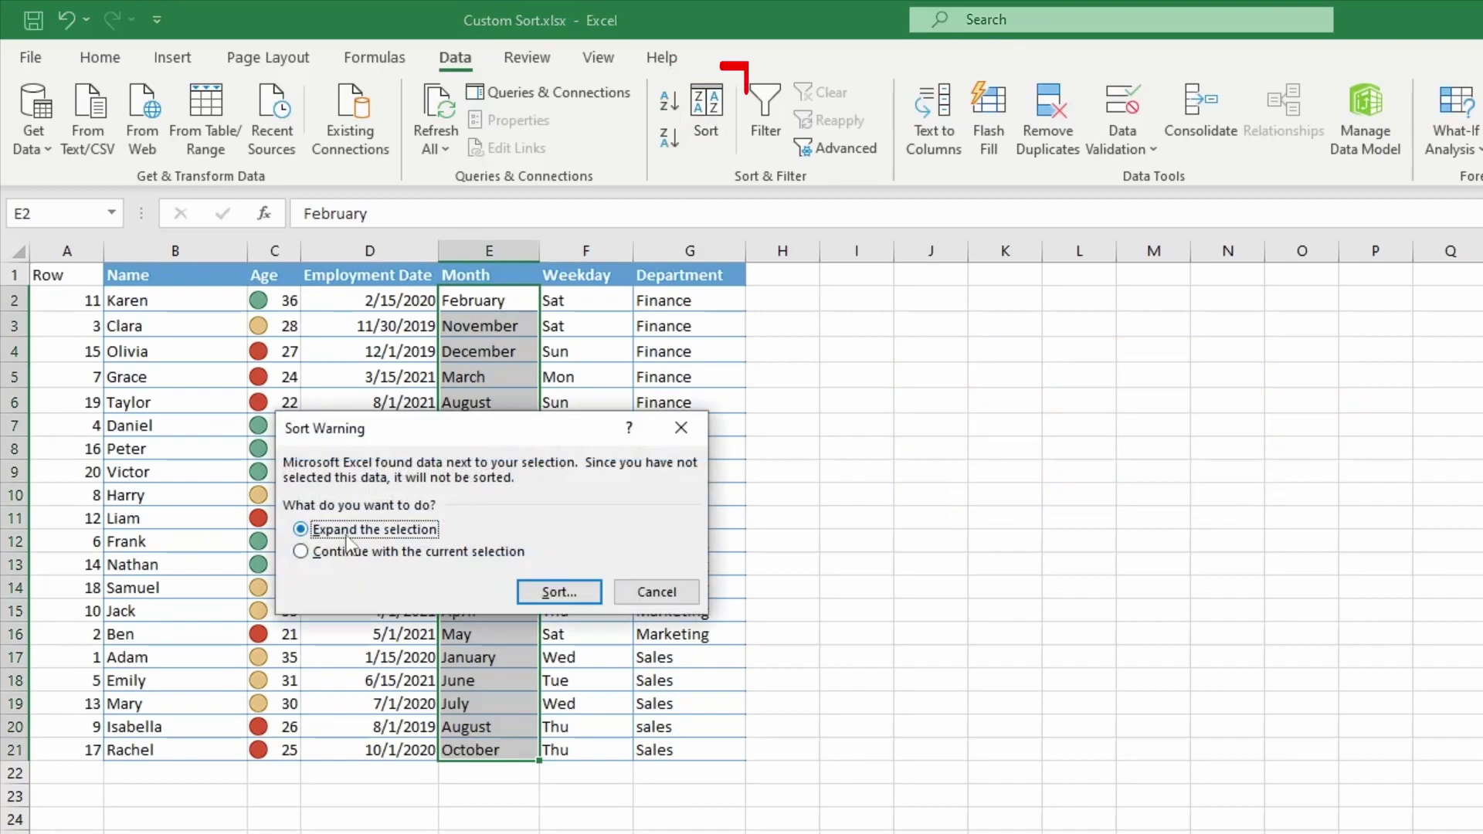
click(558, 592)
click(193, 511)
click(319, 433)
click(319, 432)
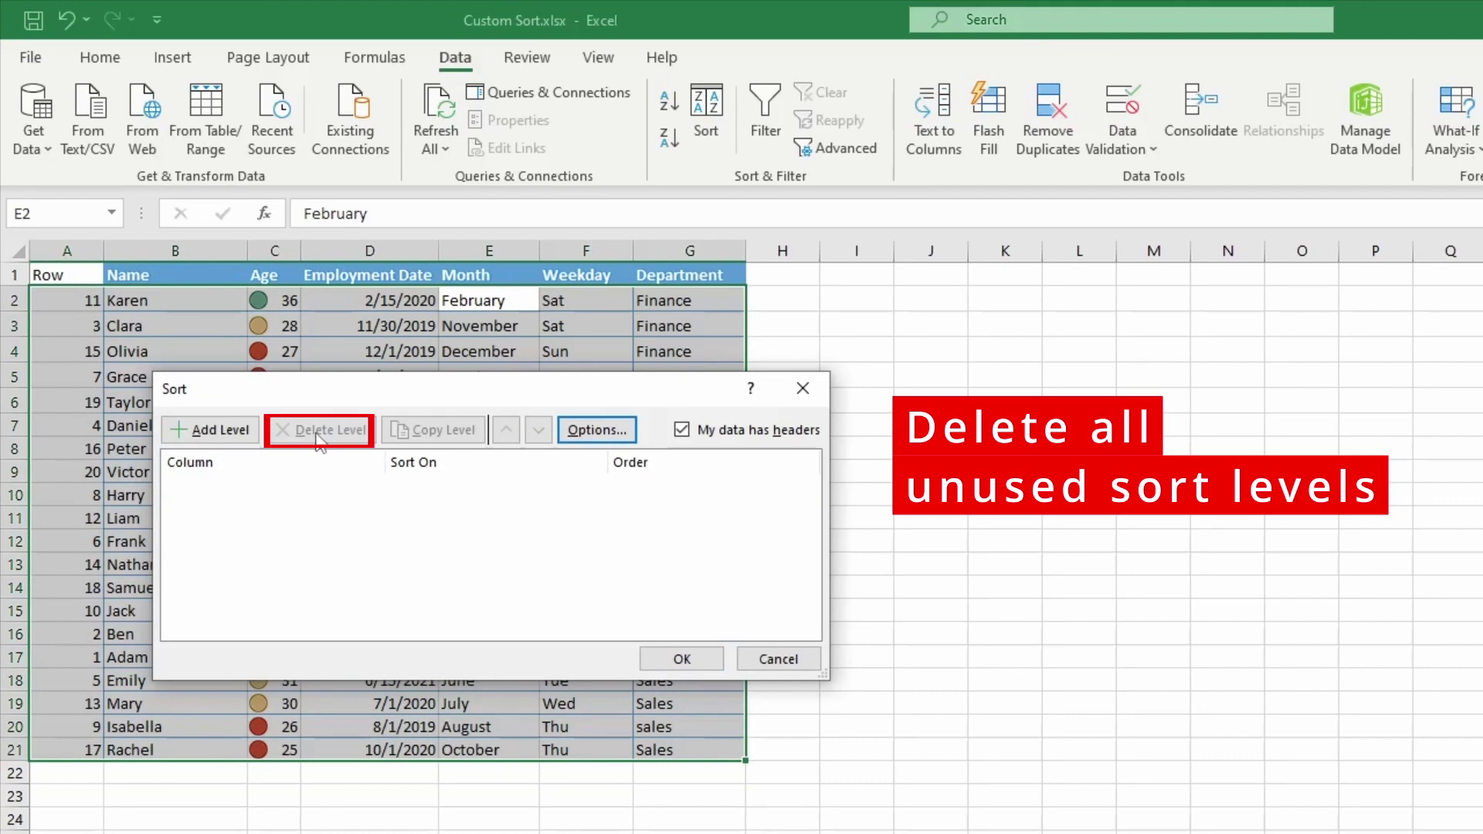
- Add a new sort level by Month on Cell Values
drag(372, 393, 312, 406)
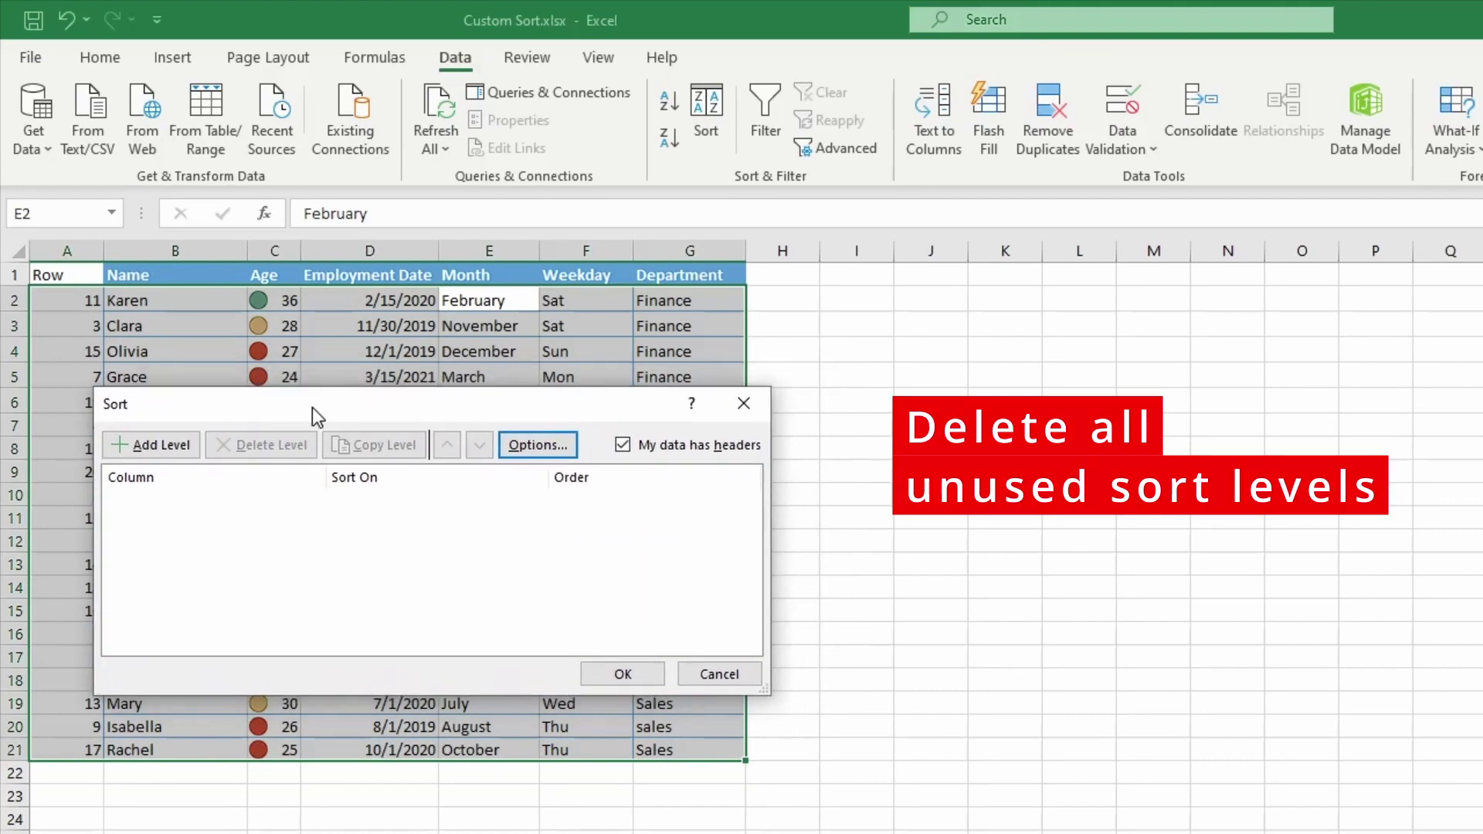
click(165, 444)
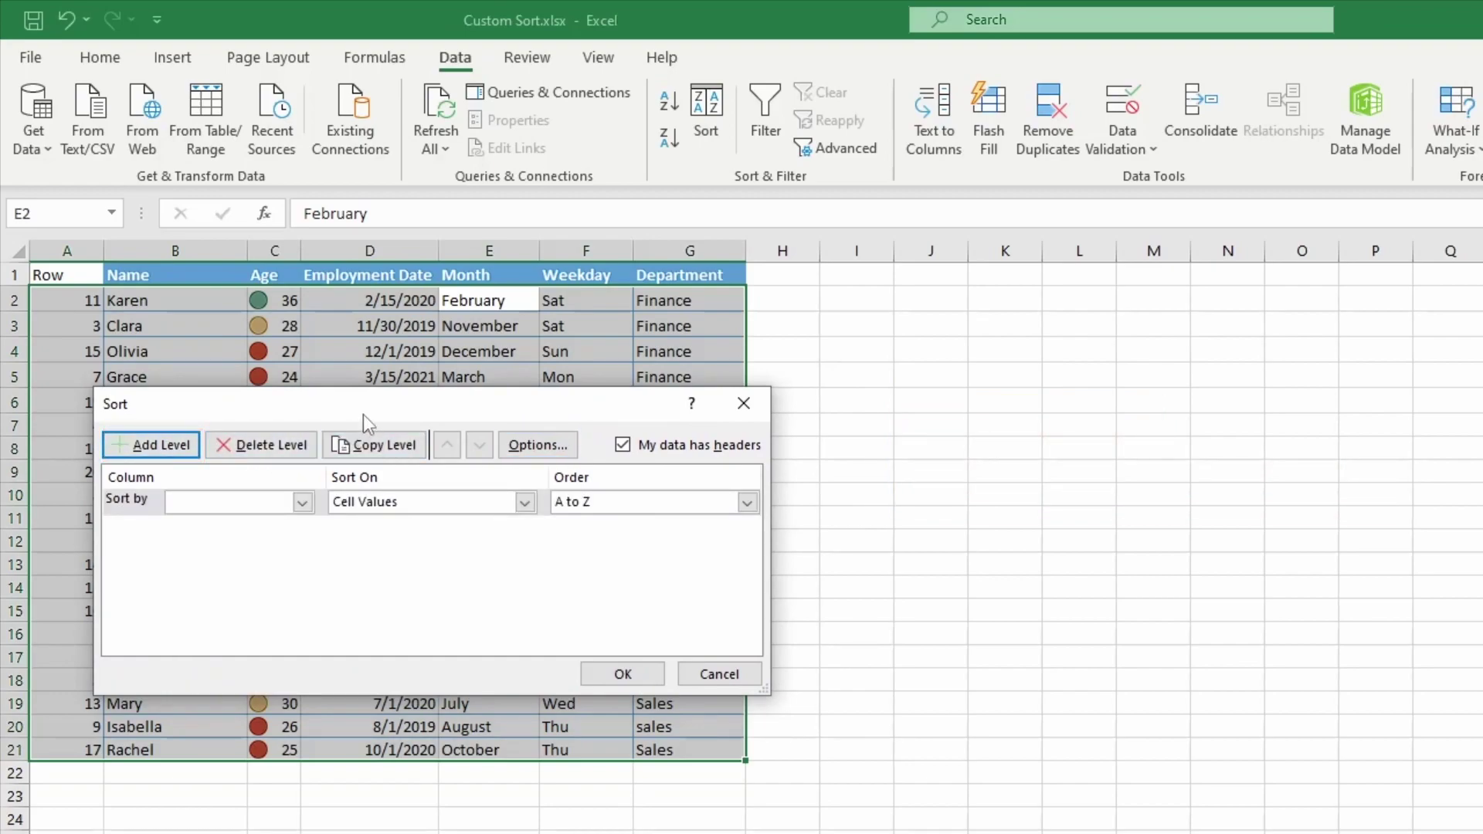
click(302, 503)
click(258, 579)
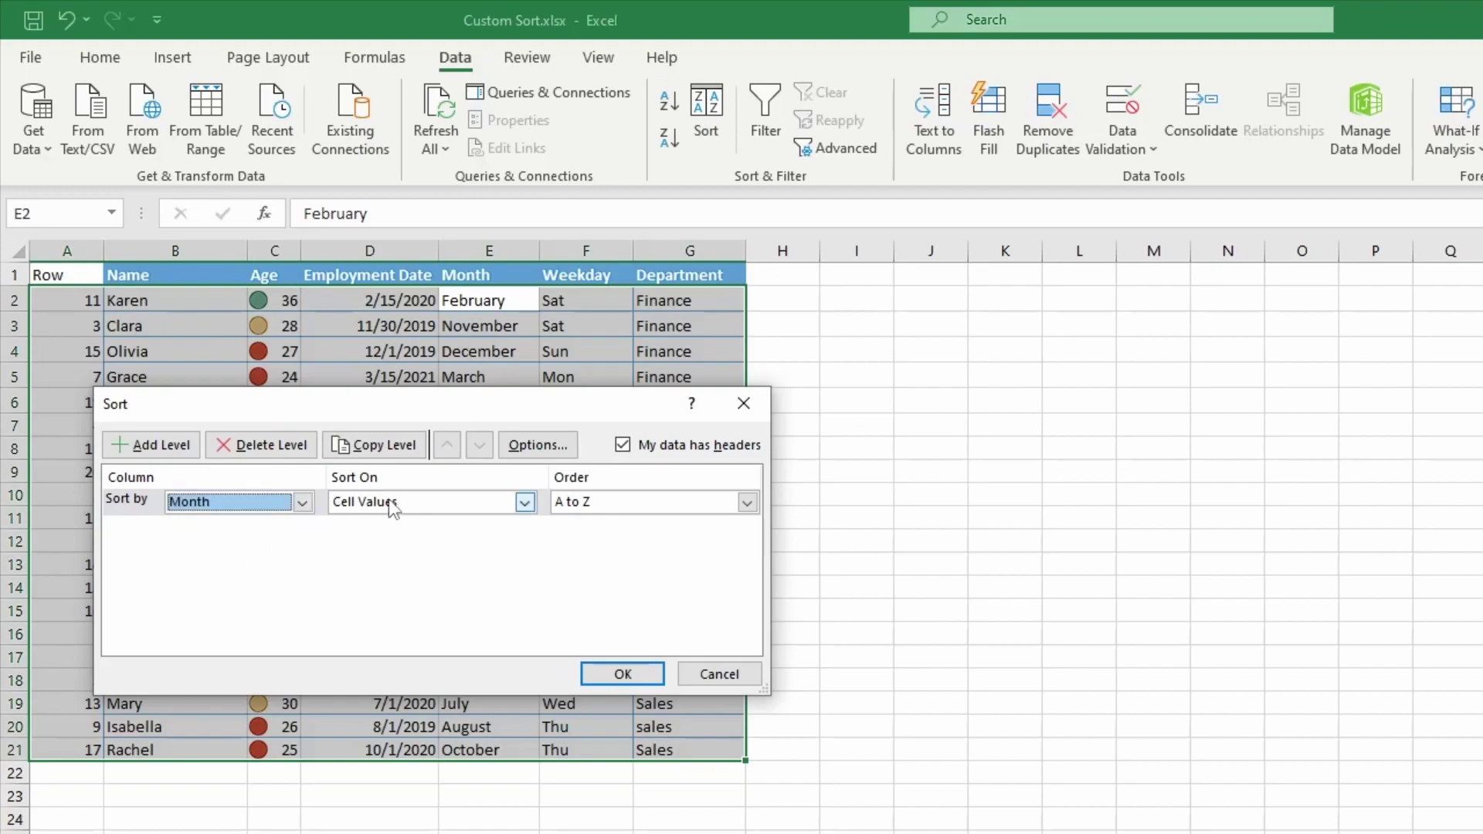
- Set the Month level's order to the custom list January, February, March, April and apply the sort
click(654, 507)
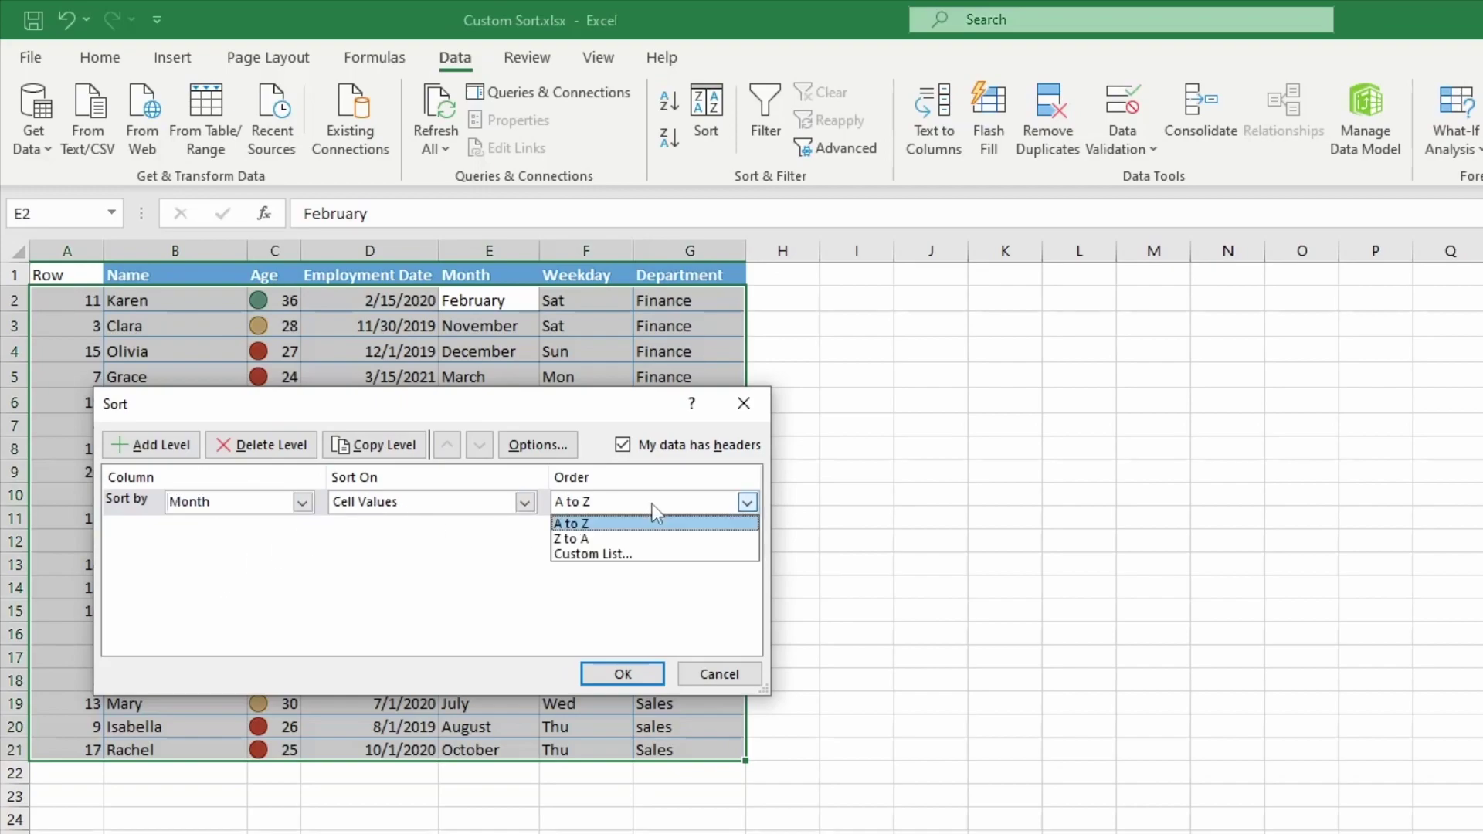
click(579, 555)
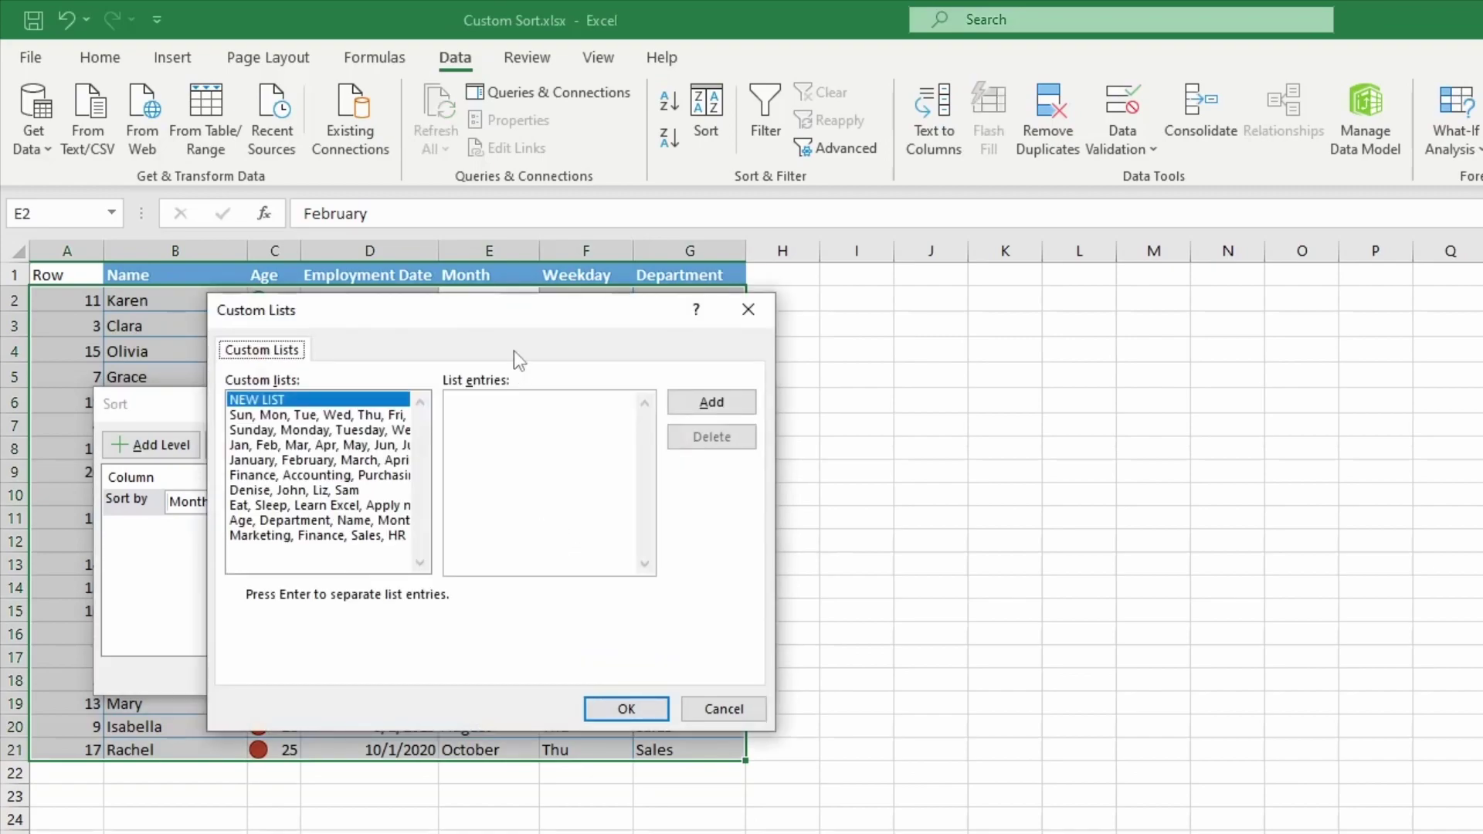
drag(424, 314, 377, 309)
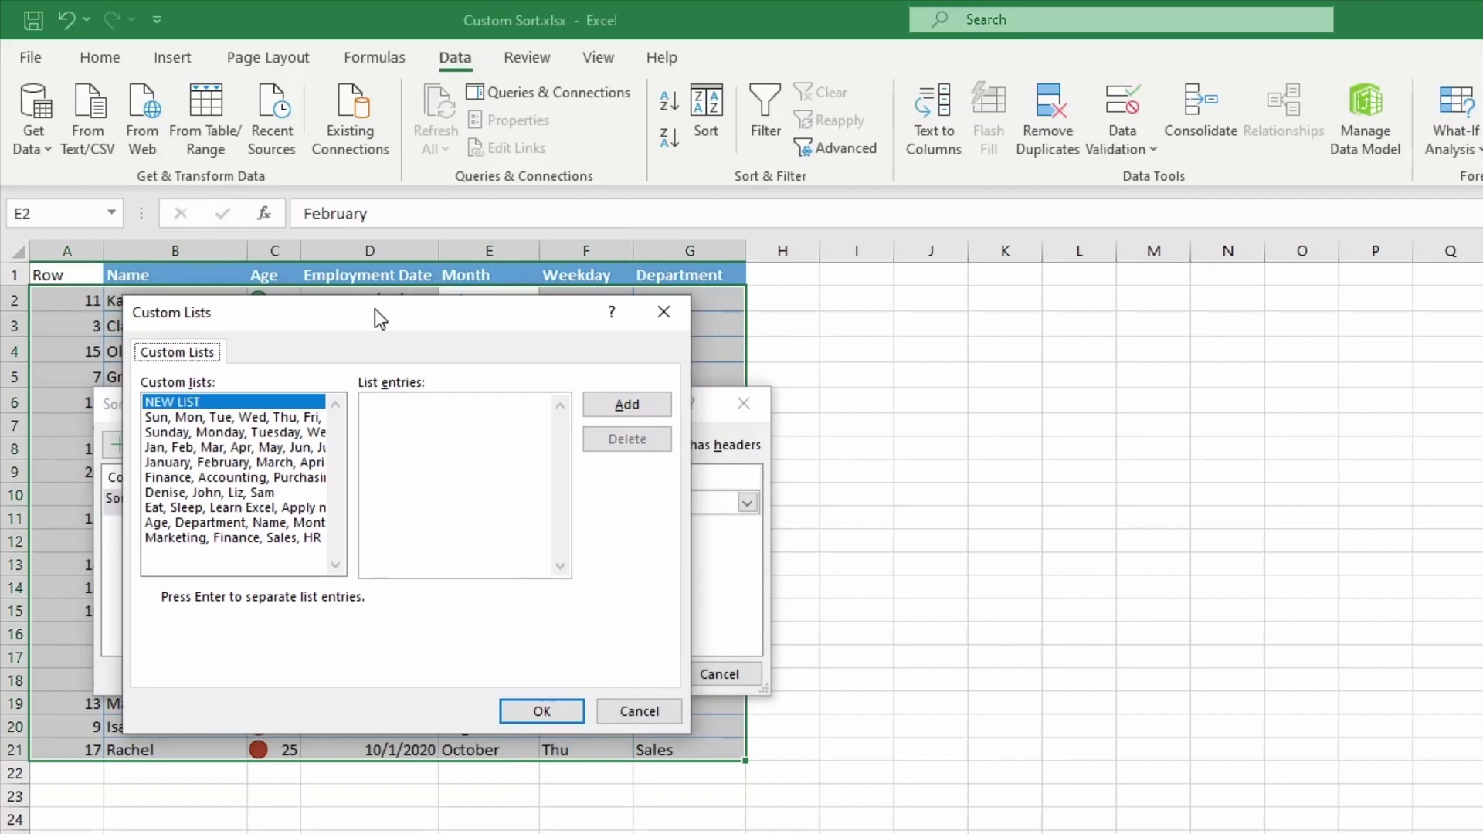
click(182, 463)
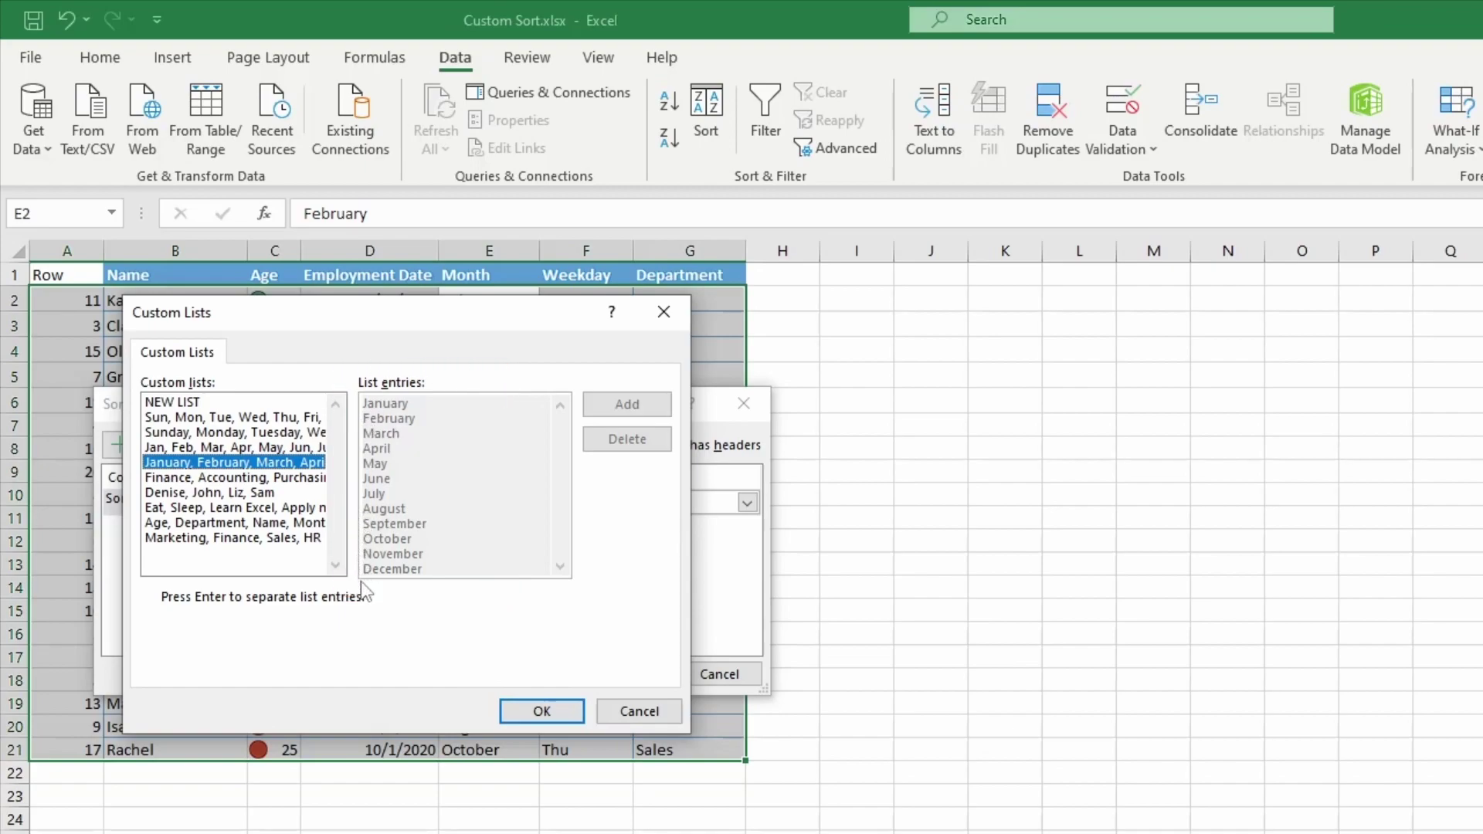
click(531, 708)
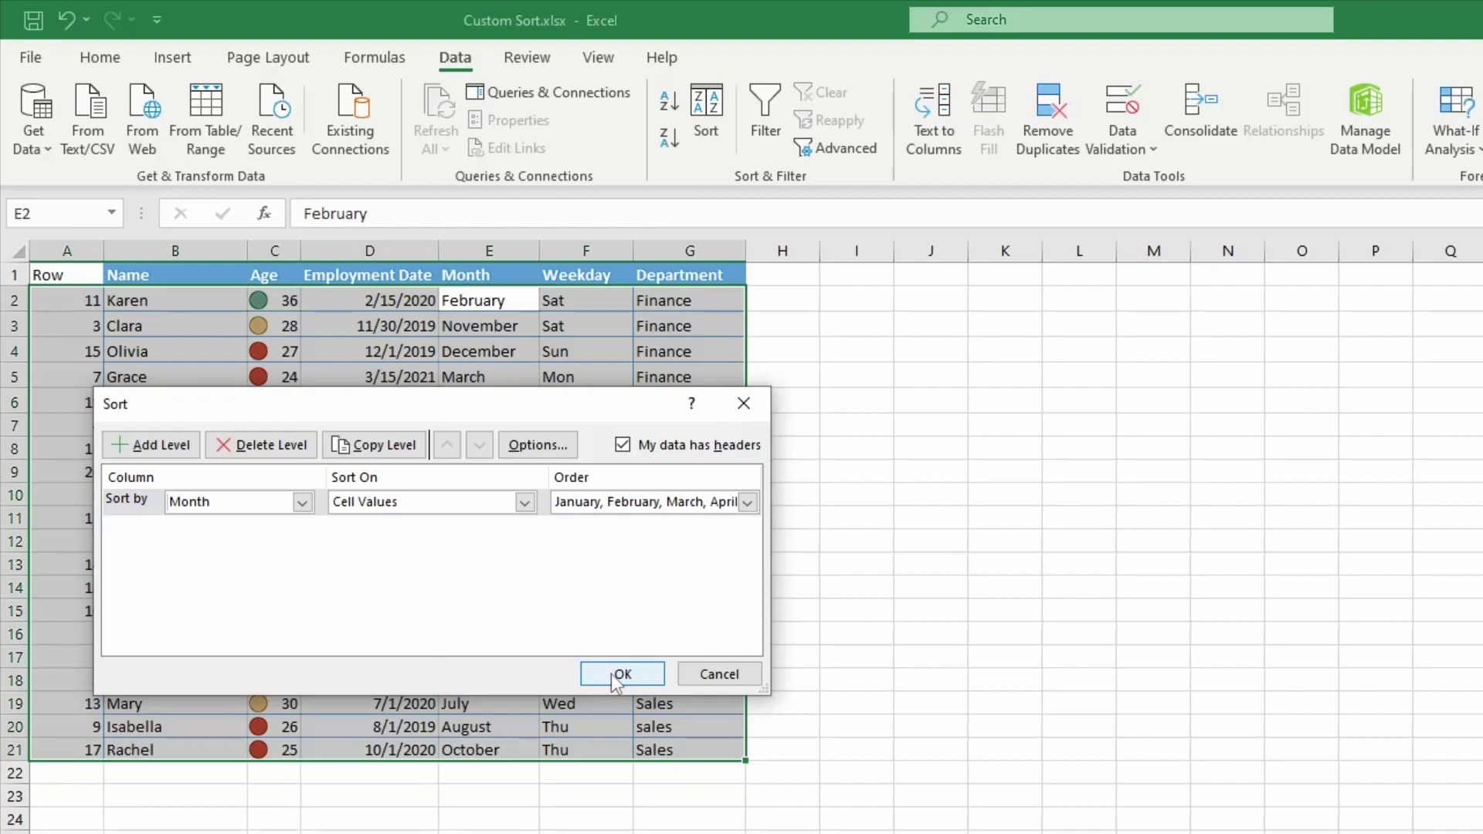
click(610, 674)
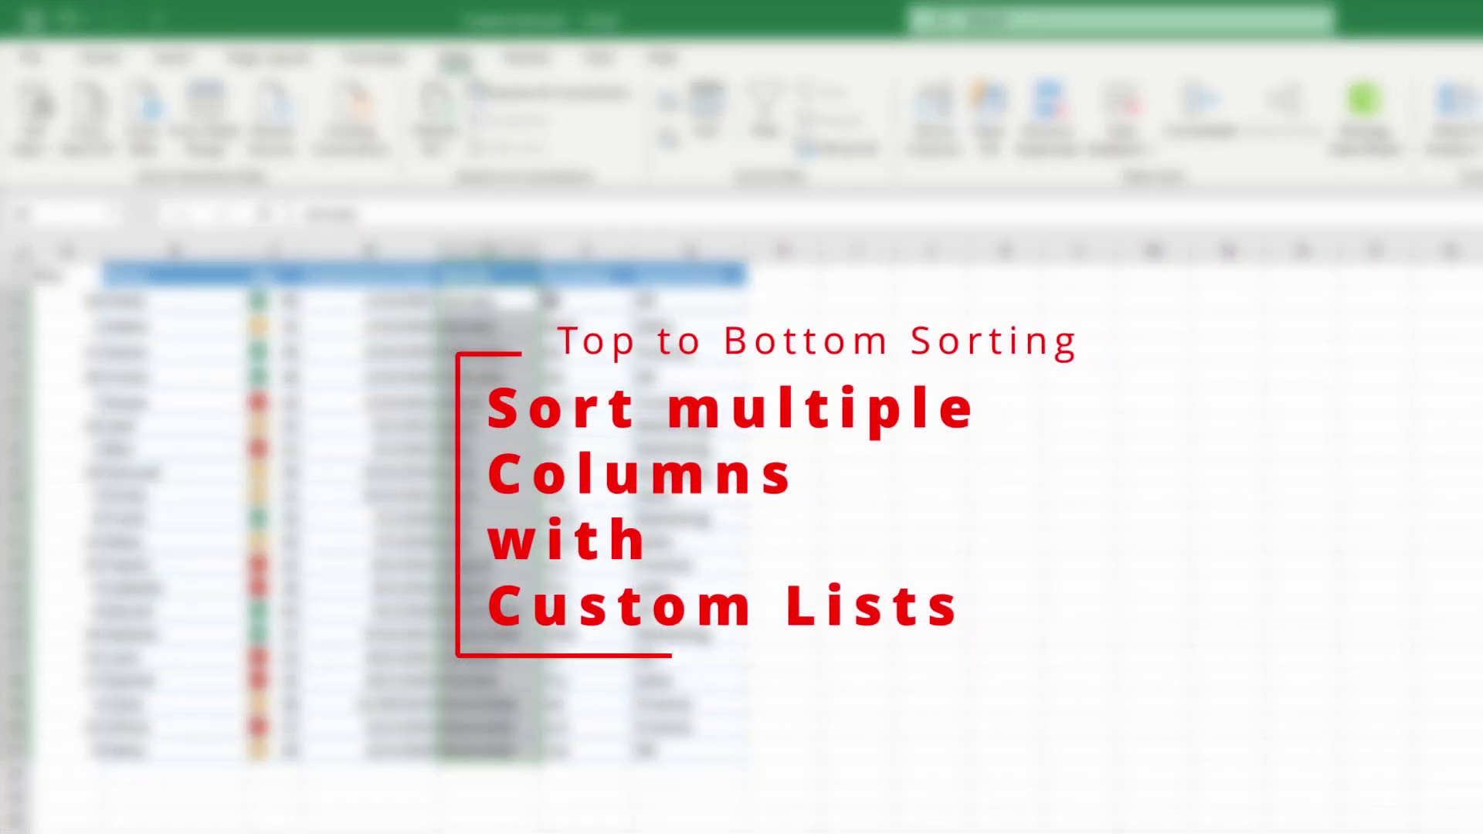
- Reopen the custom sort from the first month cell, E2, and add a second level by Weekday on Cell Values
click(491, 250)
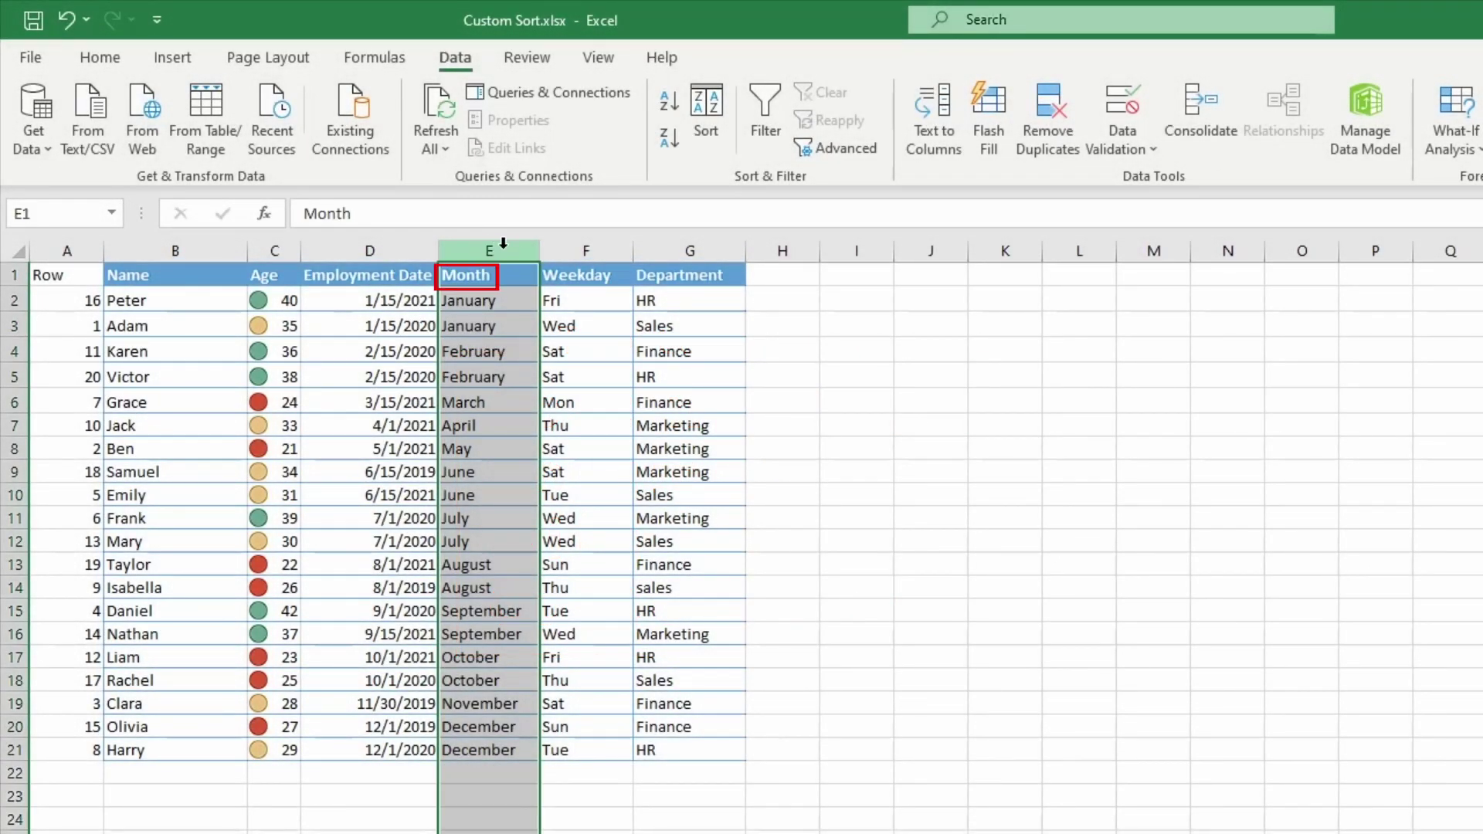
click(580, 249)
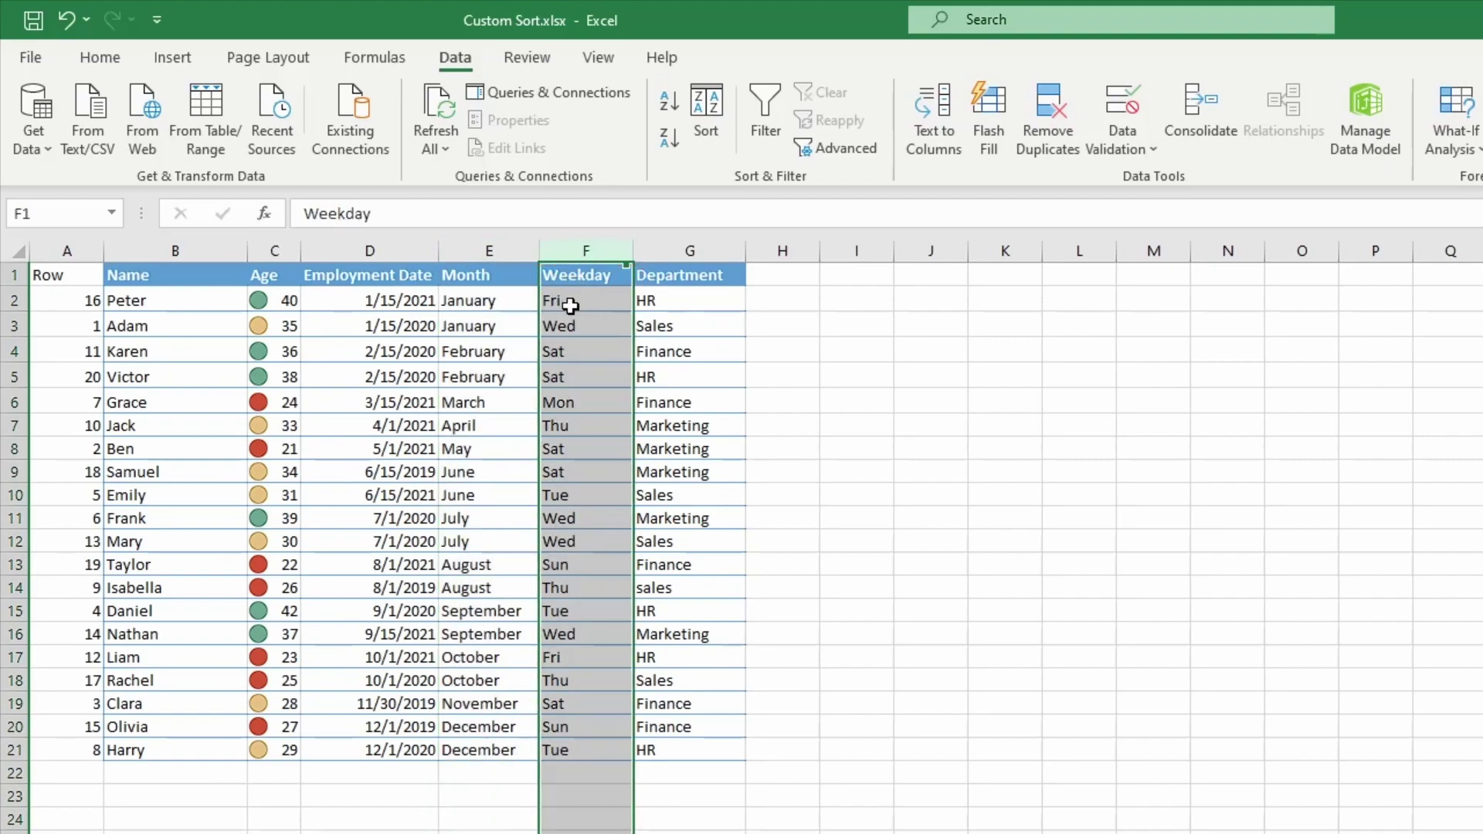
click(468, 297)
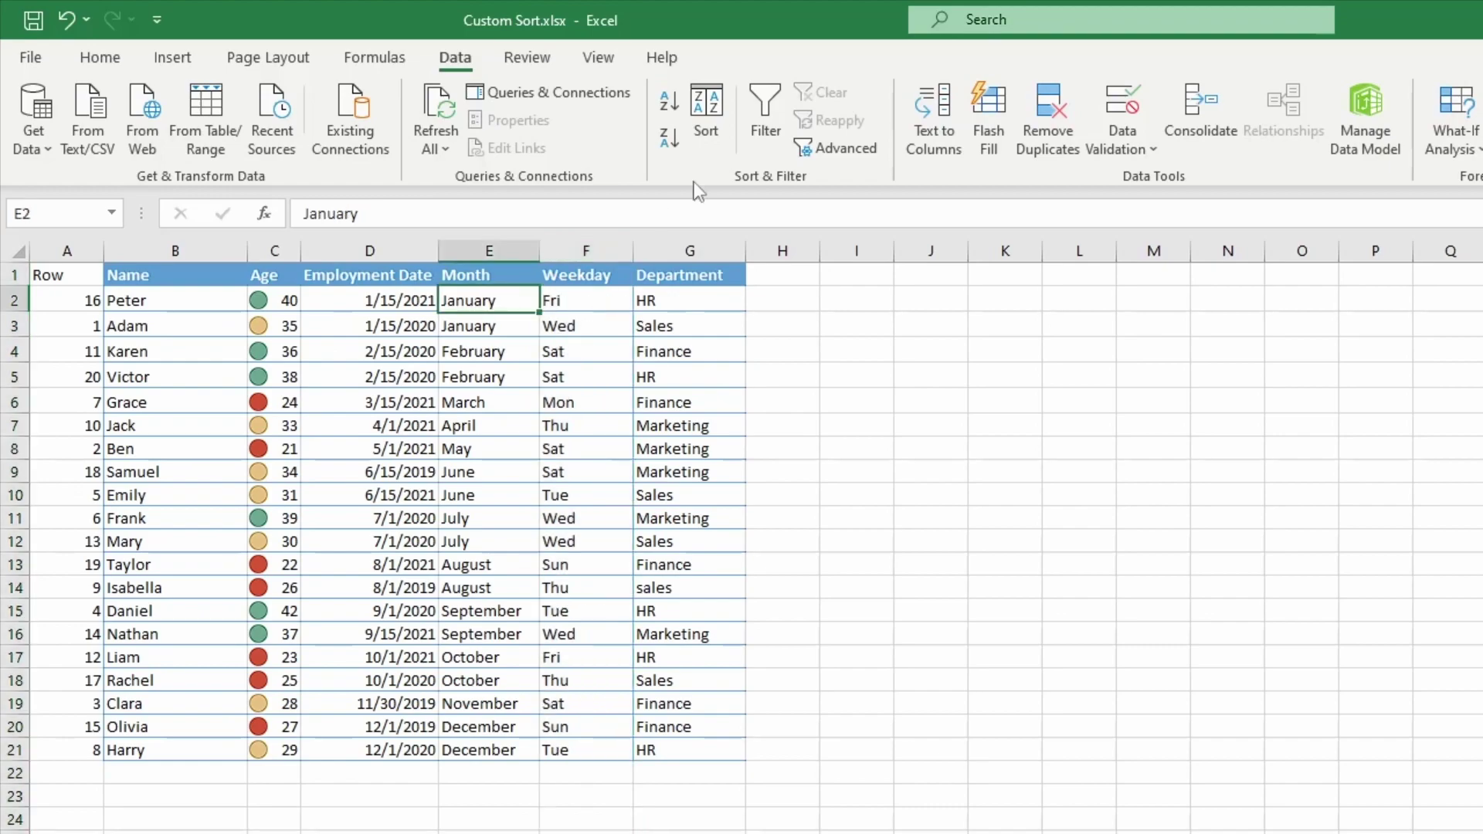
click(706, 115)
drag(830, 391, 477, 354)
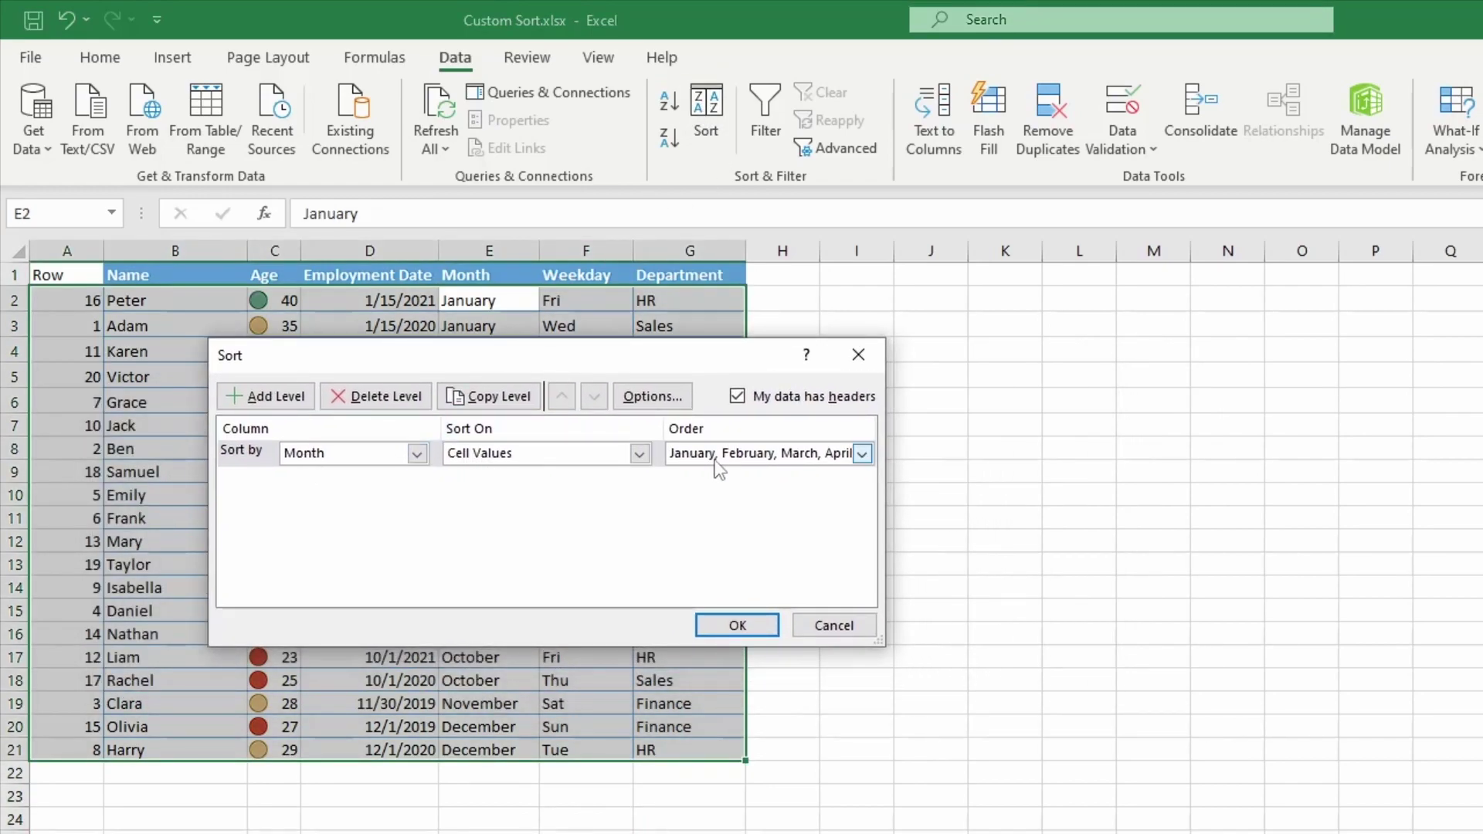
click(262, 399)
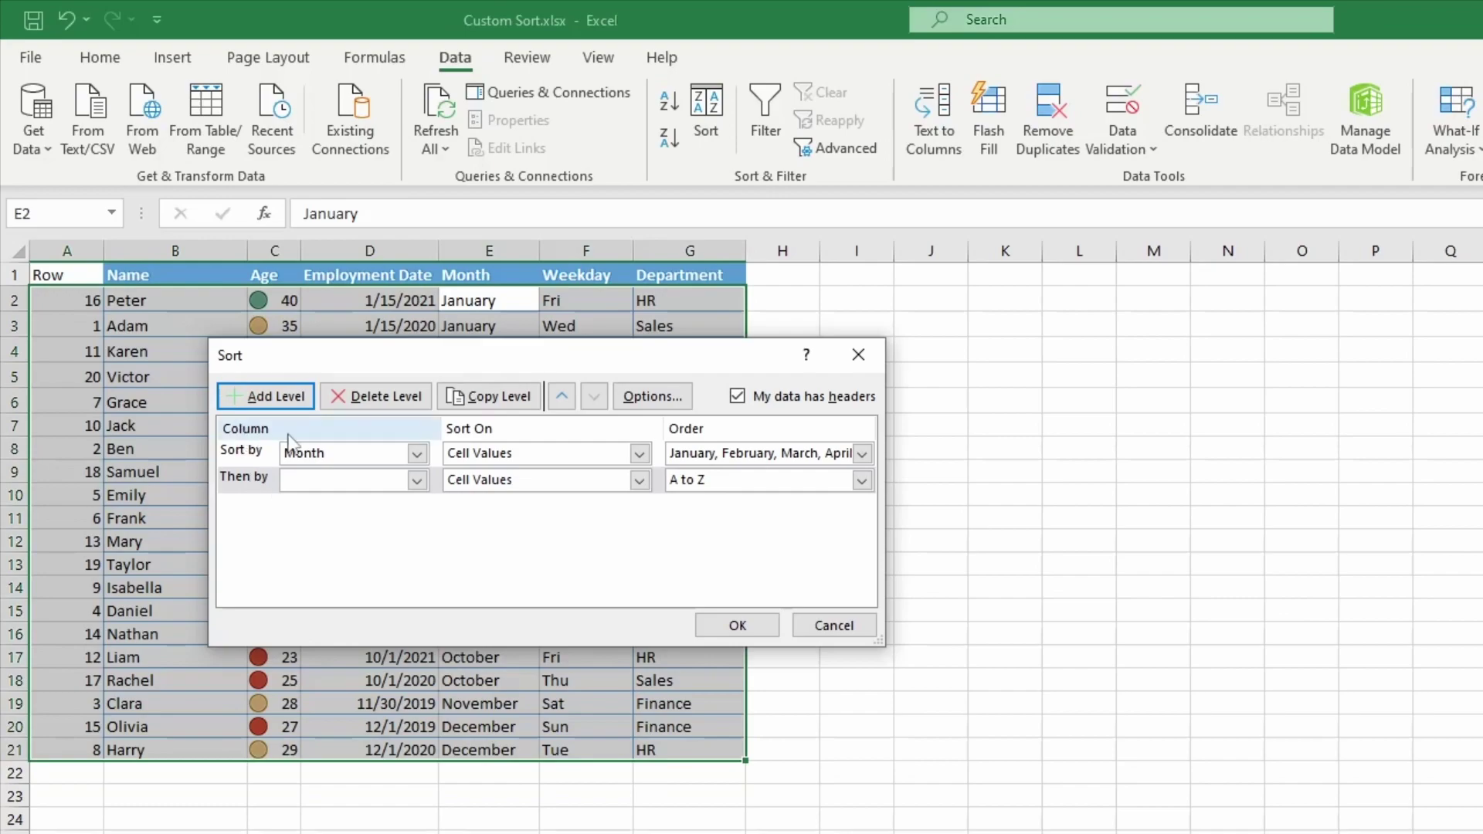
click(416, 480)
click(336, 576)
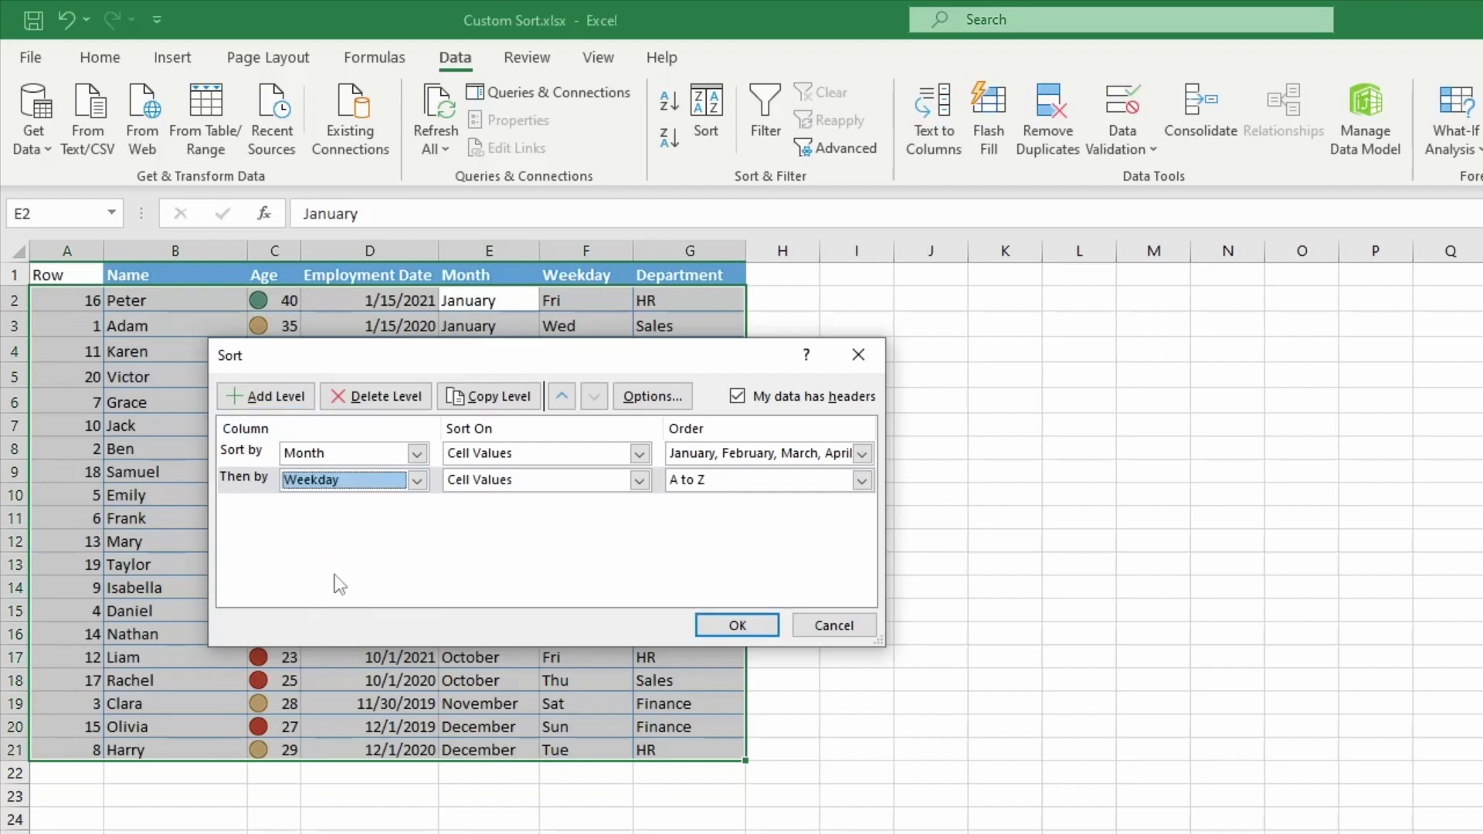
- Set the Weekday level's order to the custom list Sun, Mon, Tue, Wed, Thu, Fri, Sat and apply the sort
click(792, 482)
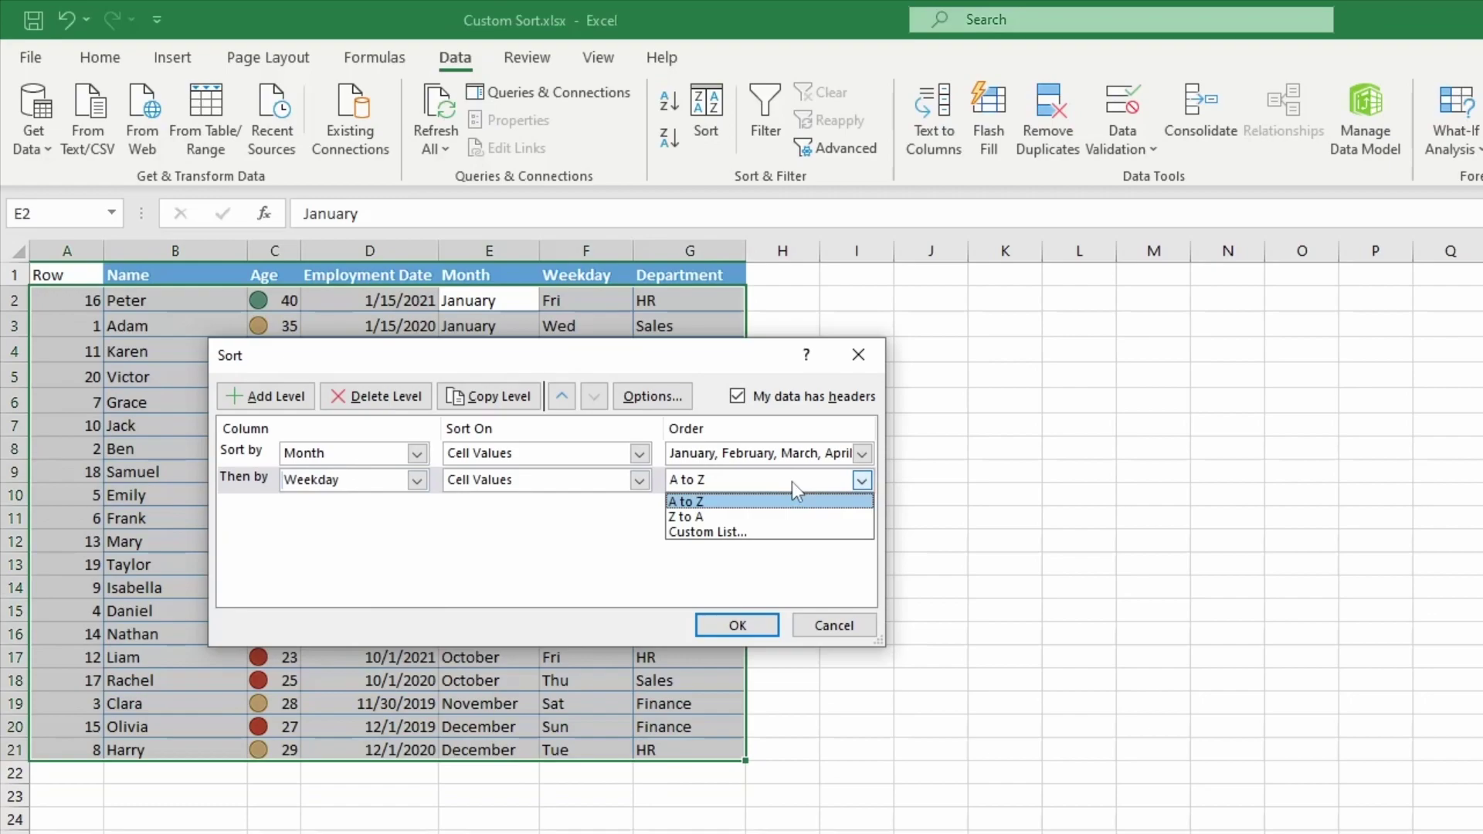
click(682, 533)
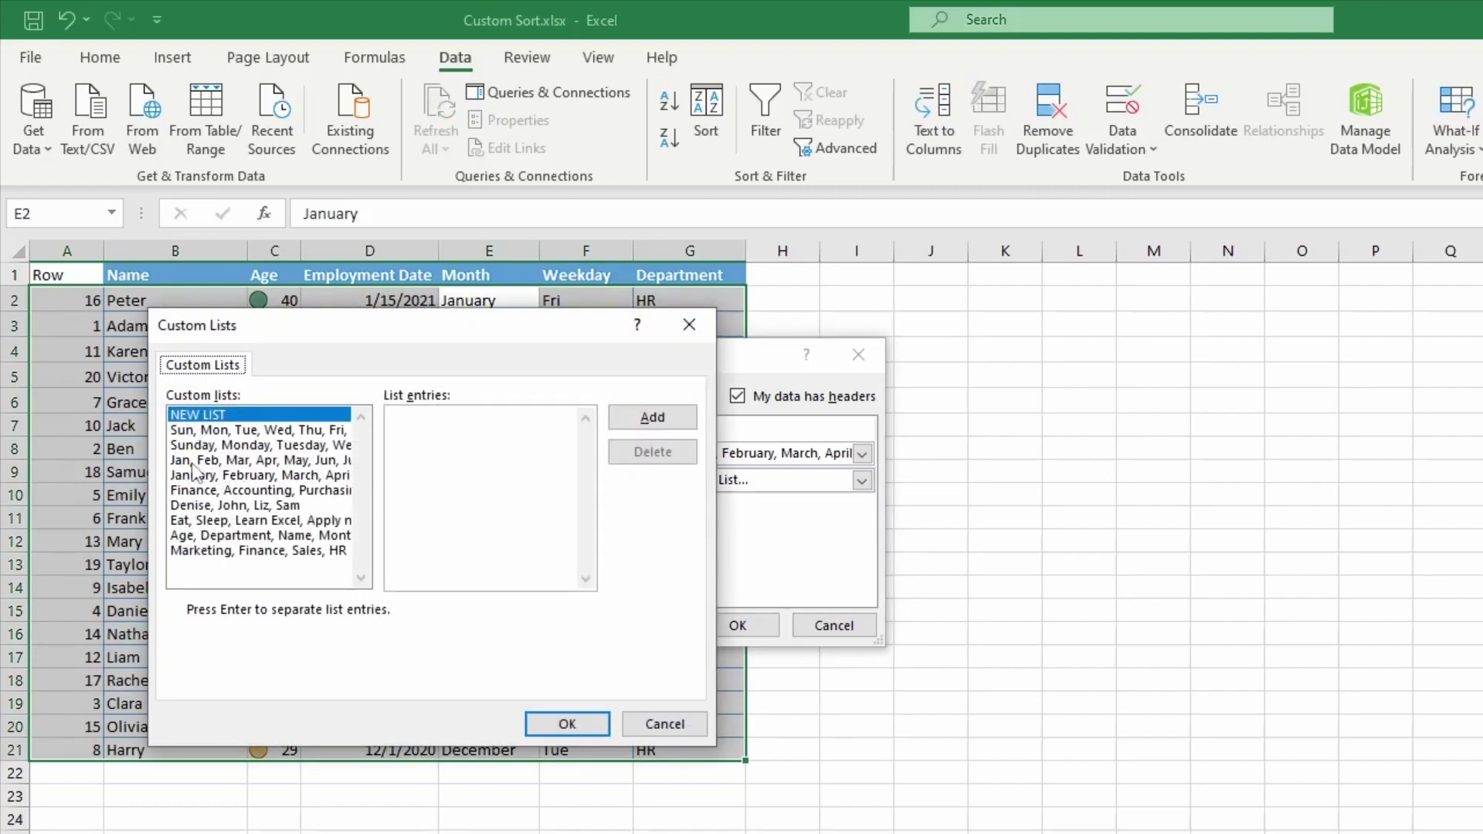
click(185, 430)
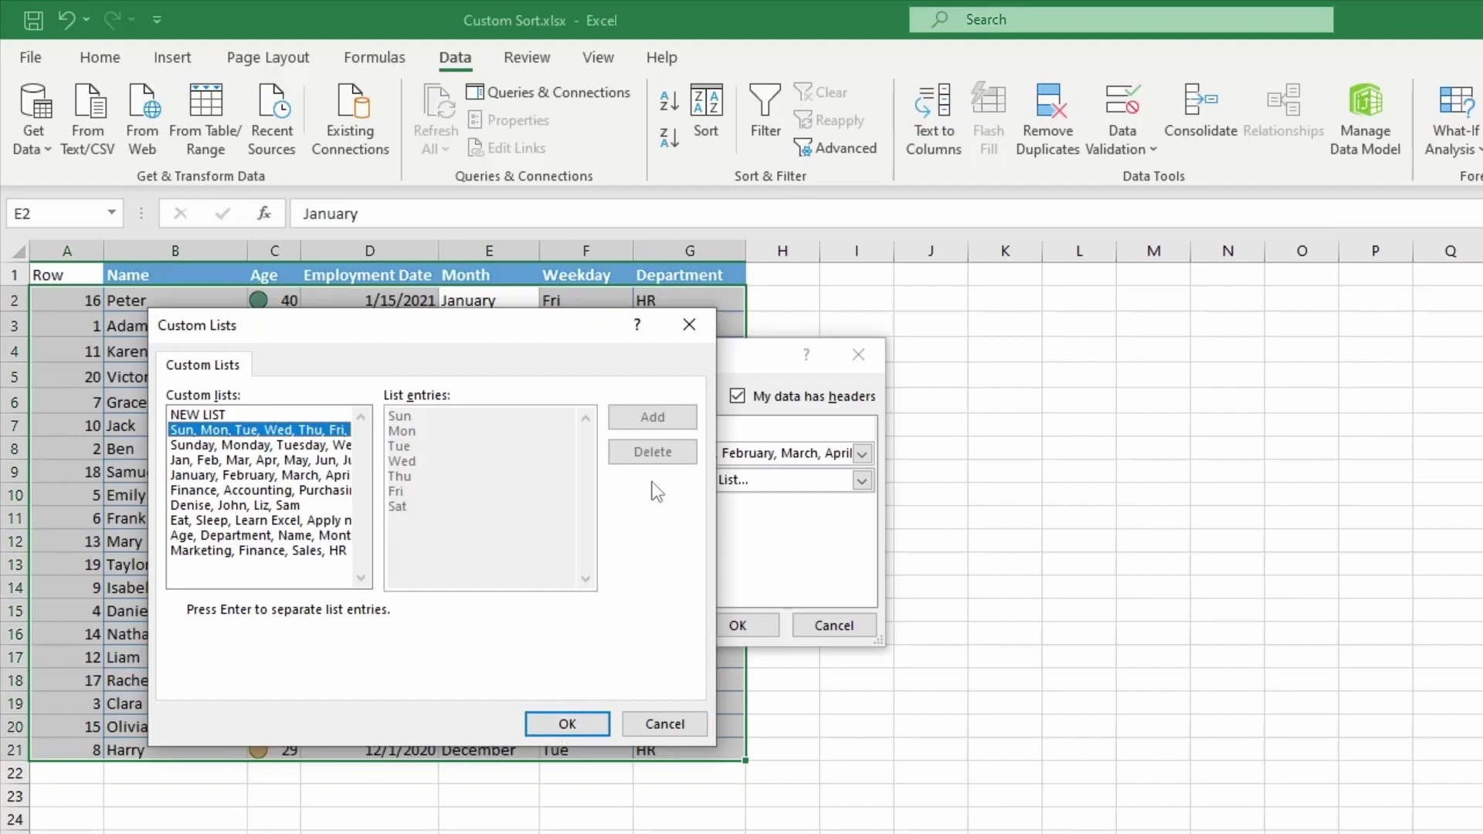
click(554, 725)
click(737, 625)
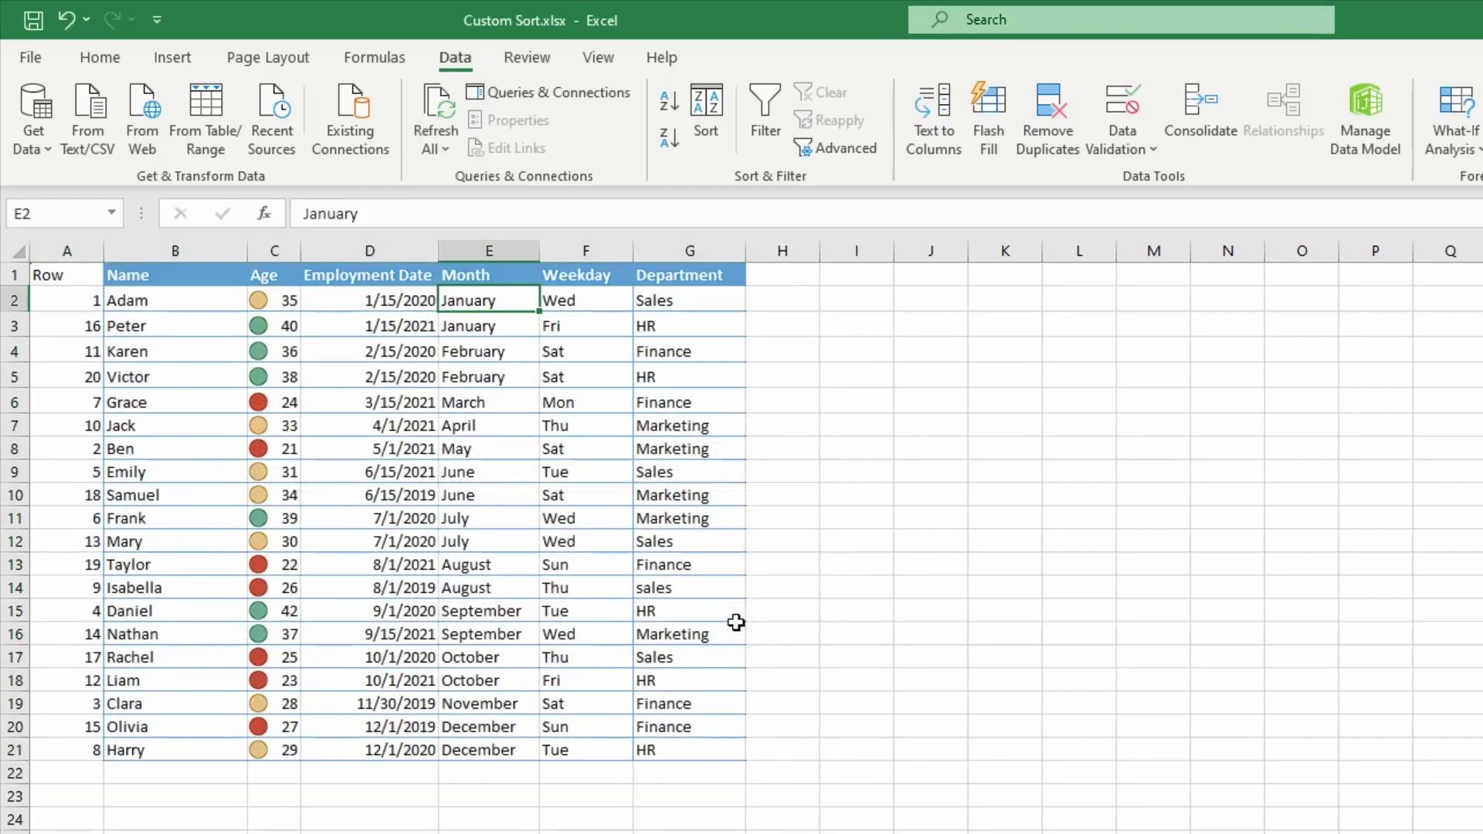
- Examine the weekday order within the January, February and June rows
click(488, 301)
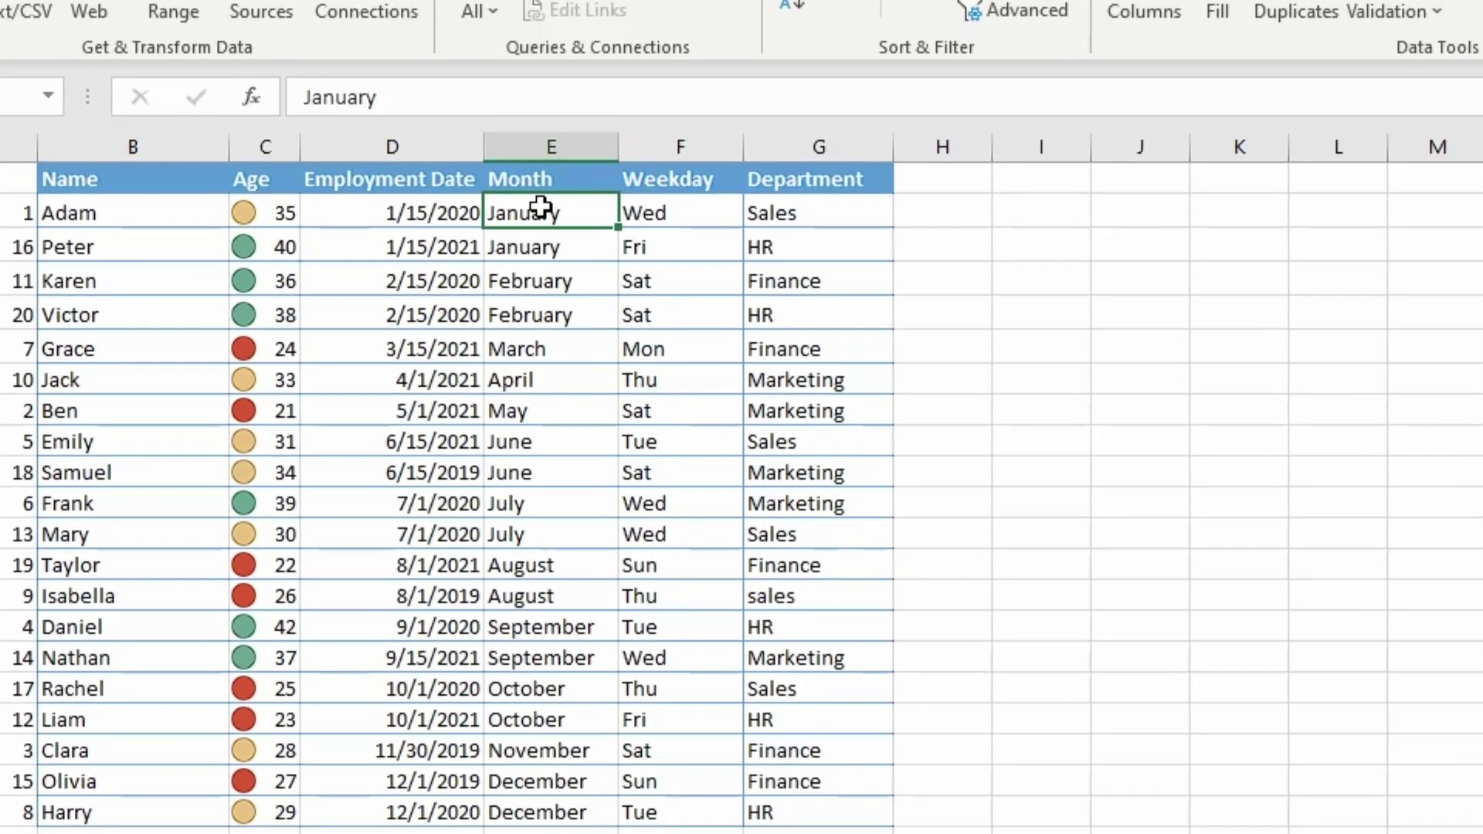
drag(534, 222, 556, 263)
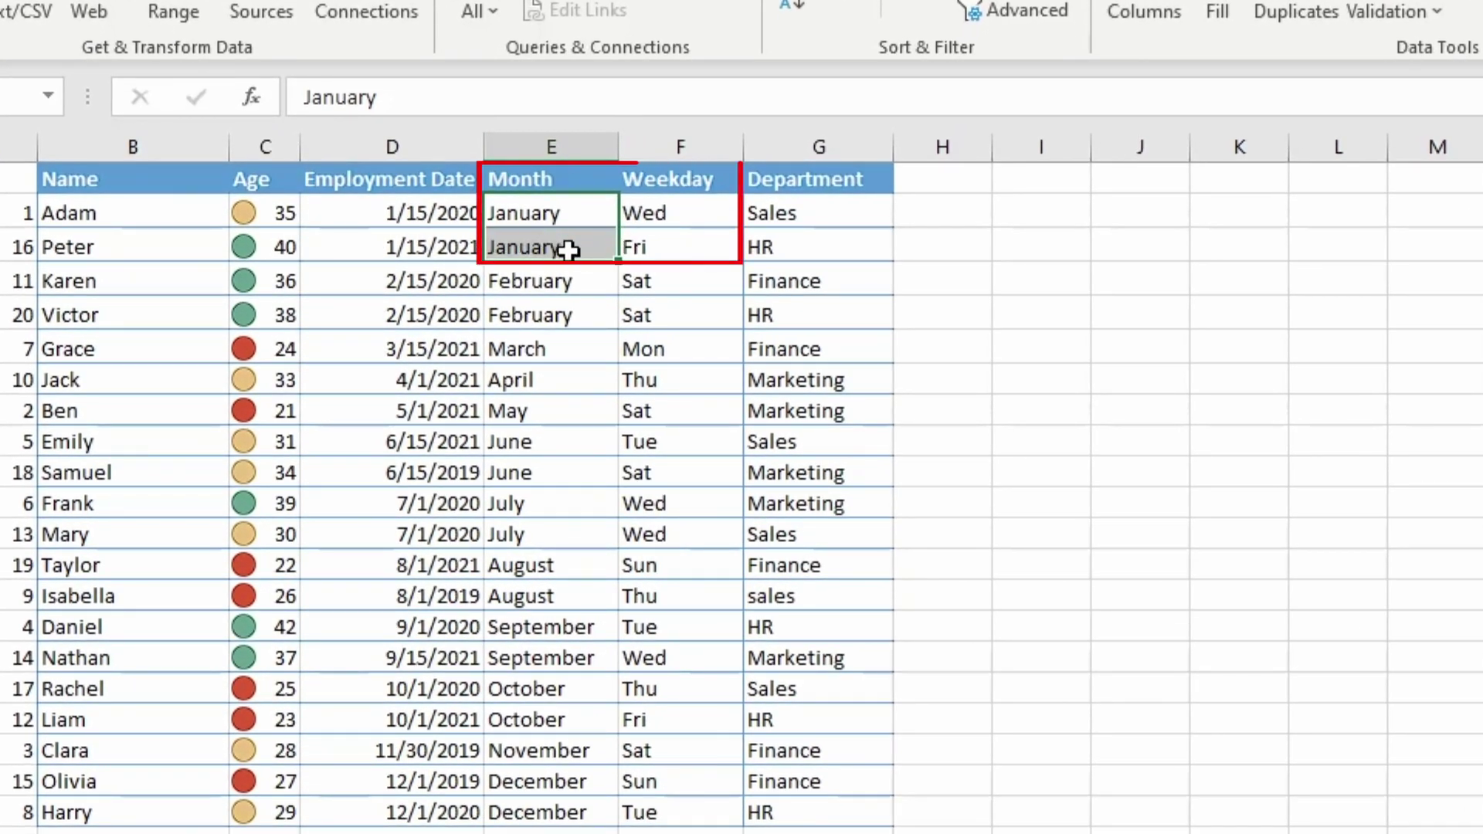
drag(673, 219, 702, 235)
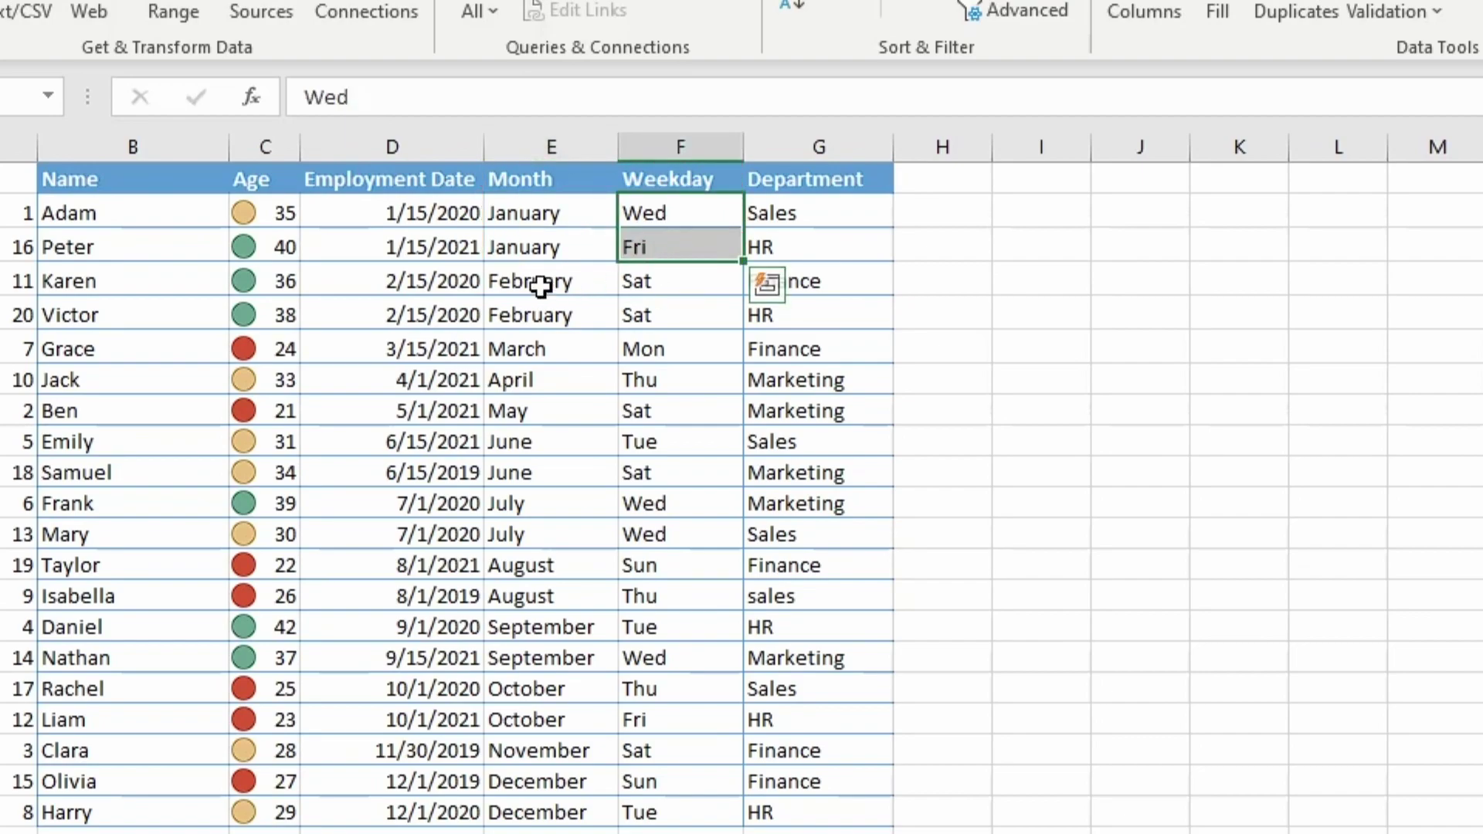
drag(546, 288, 525, 316)
drag(535, 437, 672, 466)
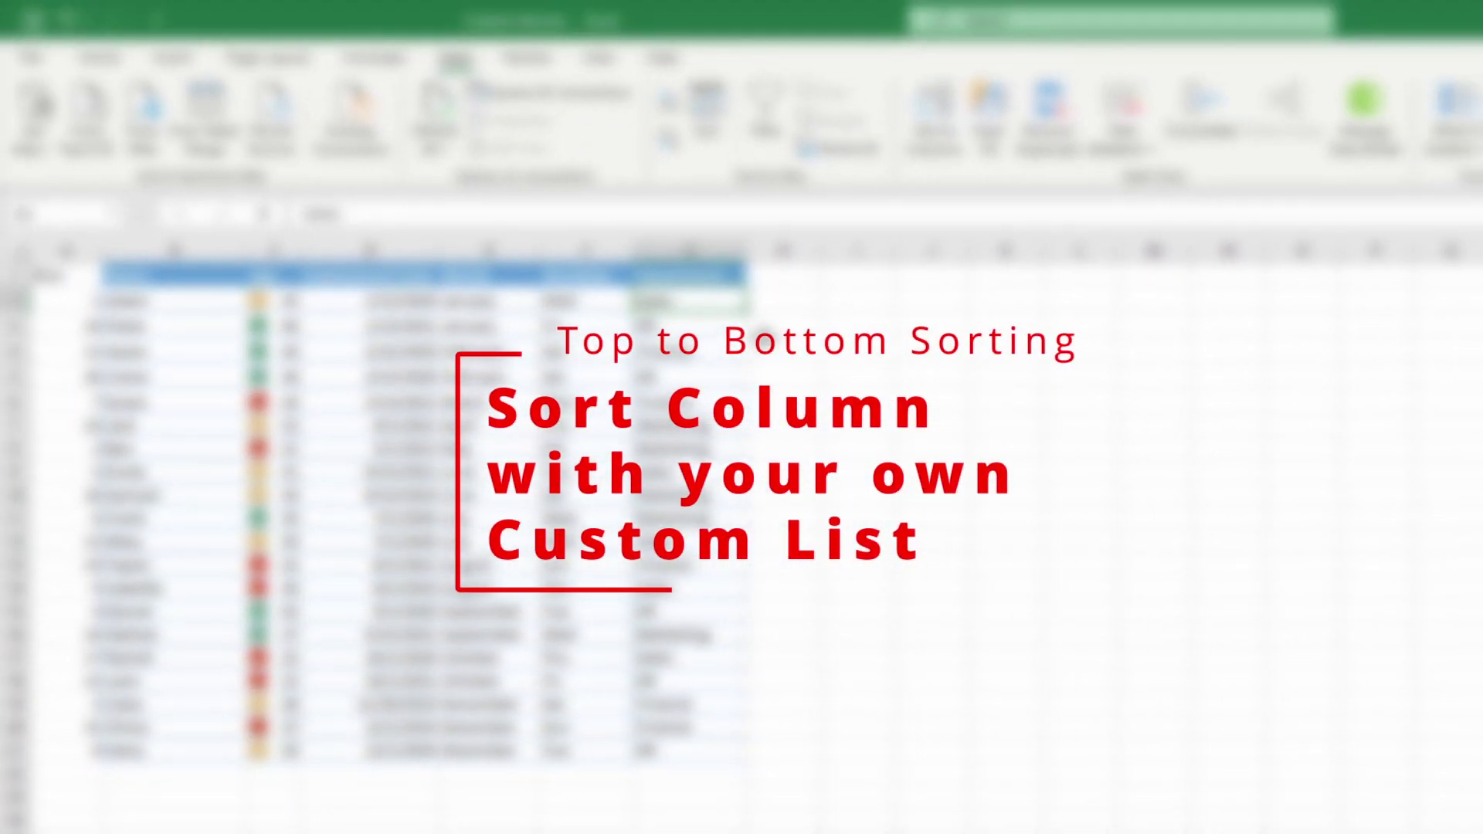
- Open the custom sort from the Department header and delete the previous Month and Weekday levels
click(669, 271)
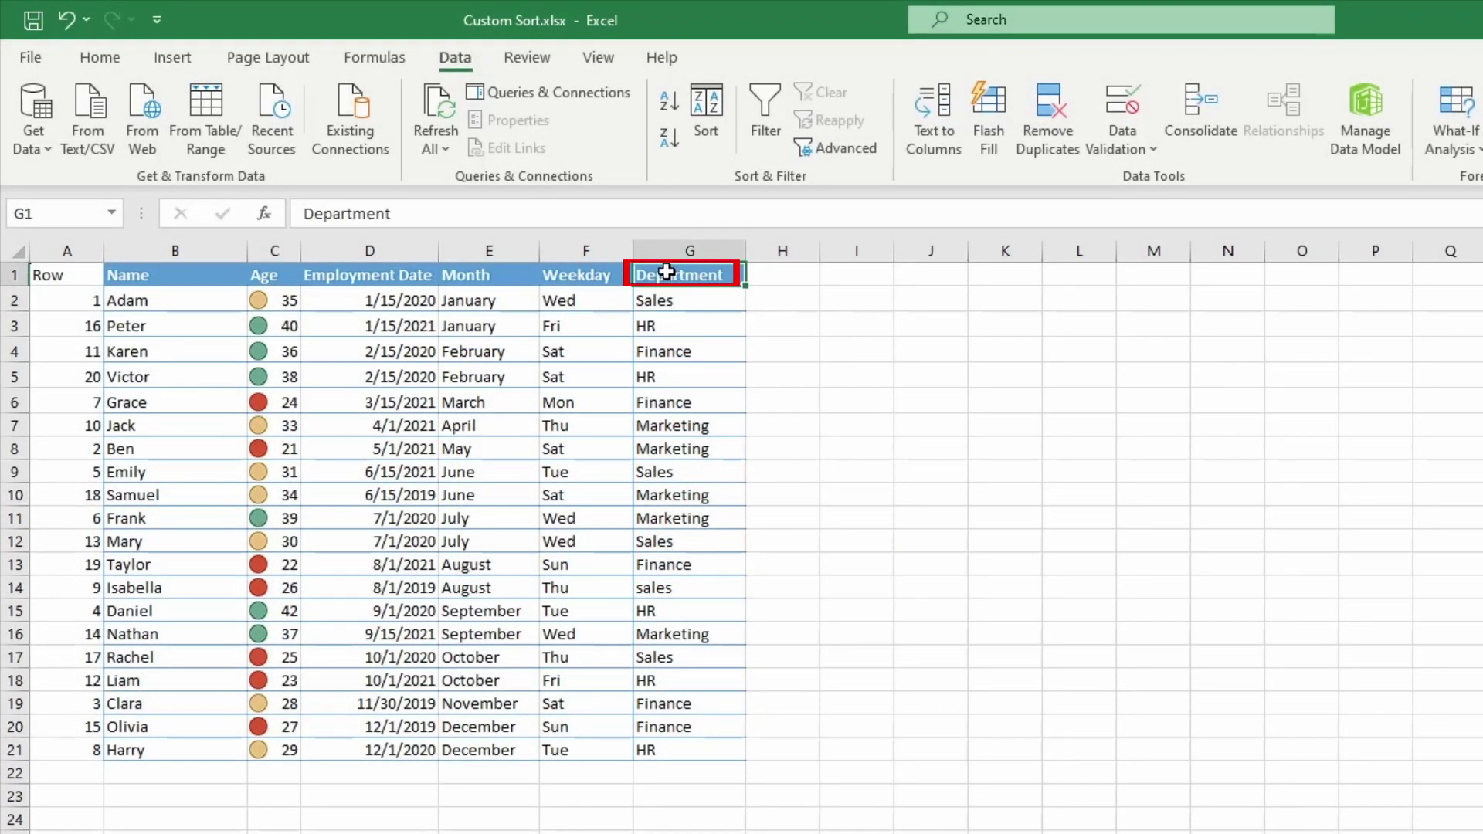
click(706, 116)
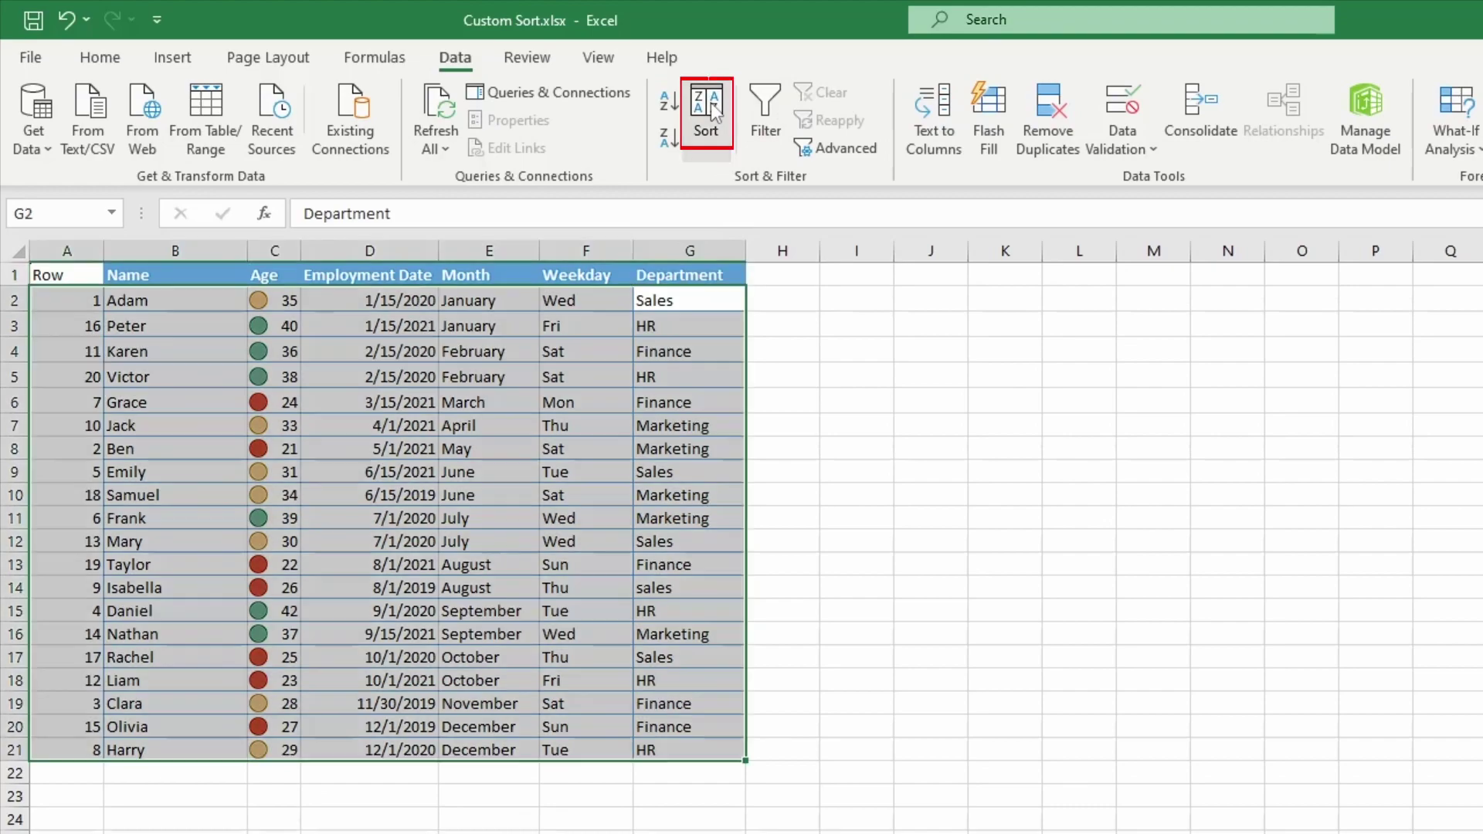
click(244, 480)
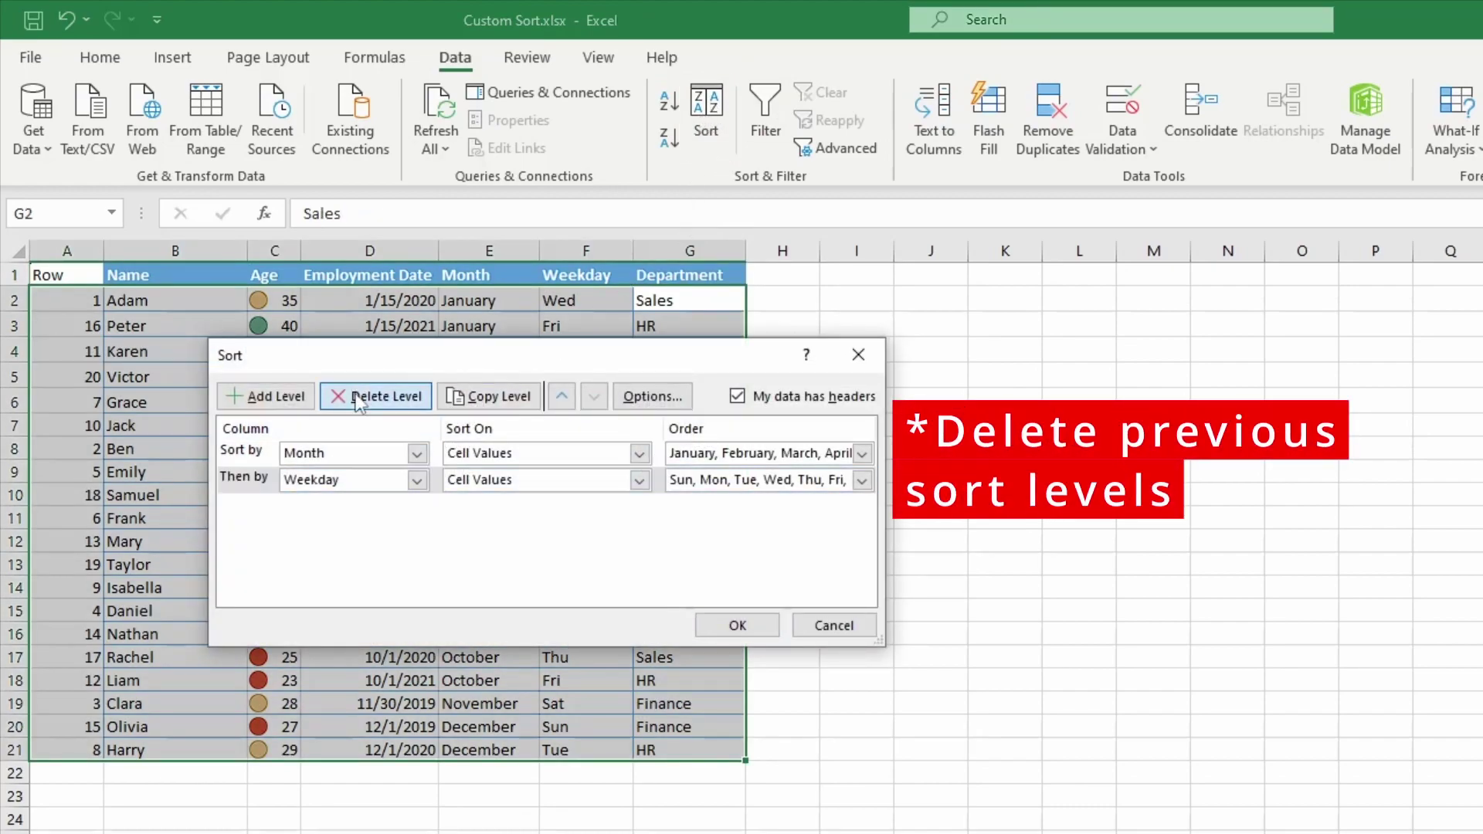
click(357, 402)
click(358, 402)
- Add a new sort level by Department on Cell Values
drag(405, 357, 282, 381)
click(139, 424)
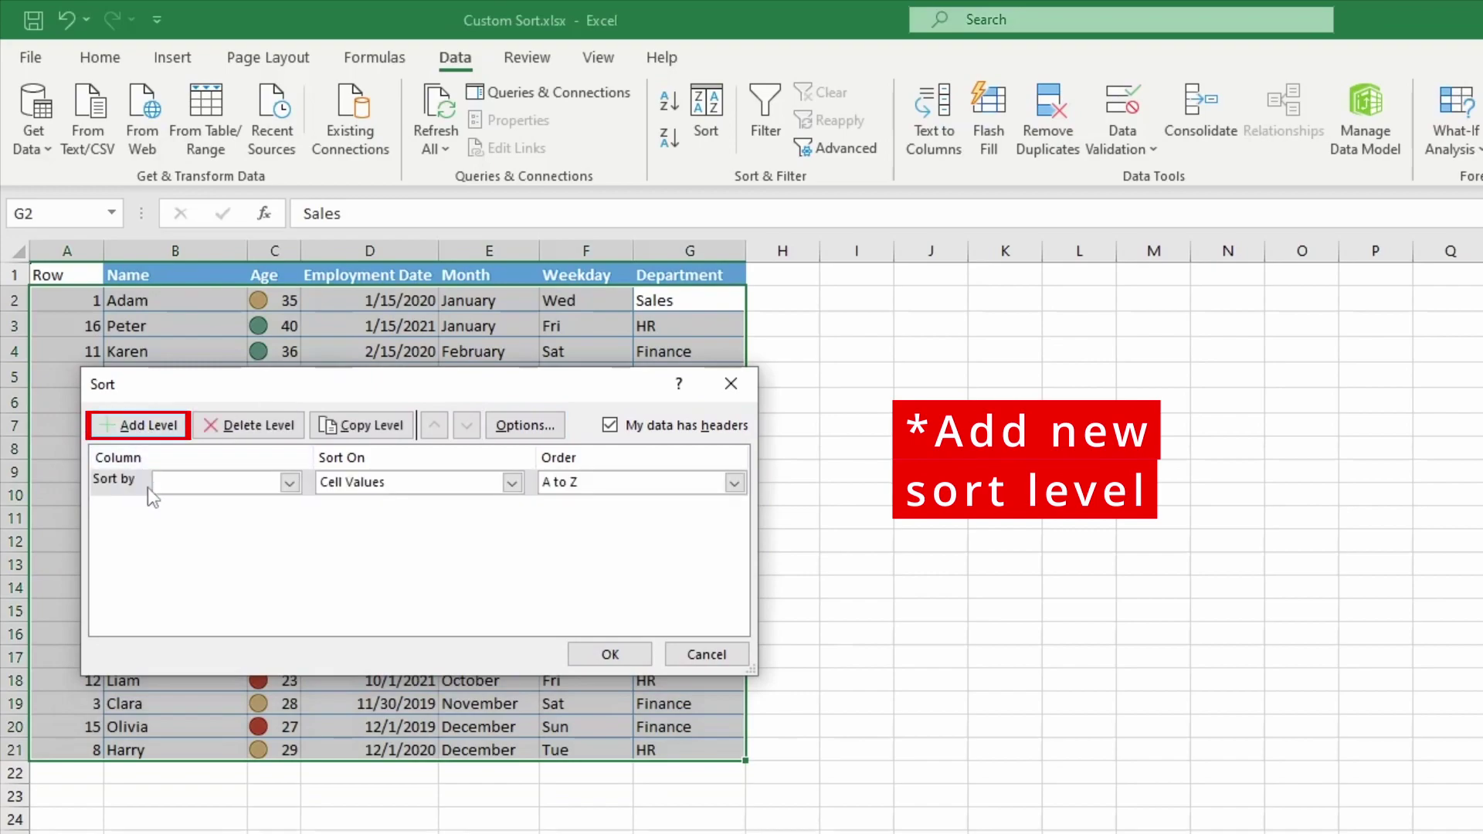
click(289, 483)
click(226, 595)
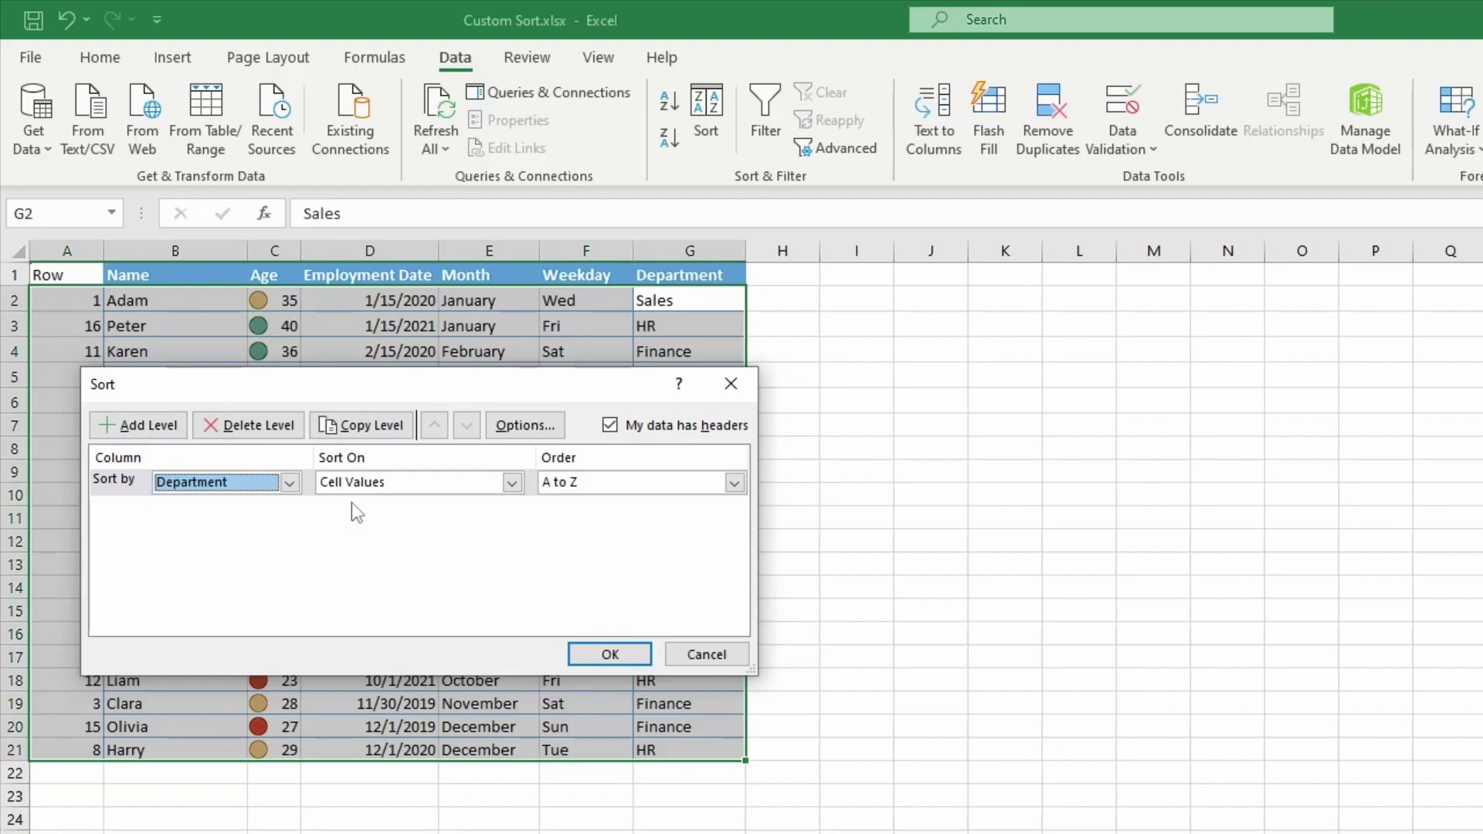
- Create a new custom list Sales, Finance, HR as the Department level's order and apply the sort
click(619, 485)
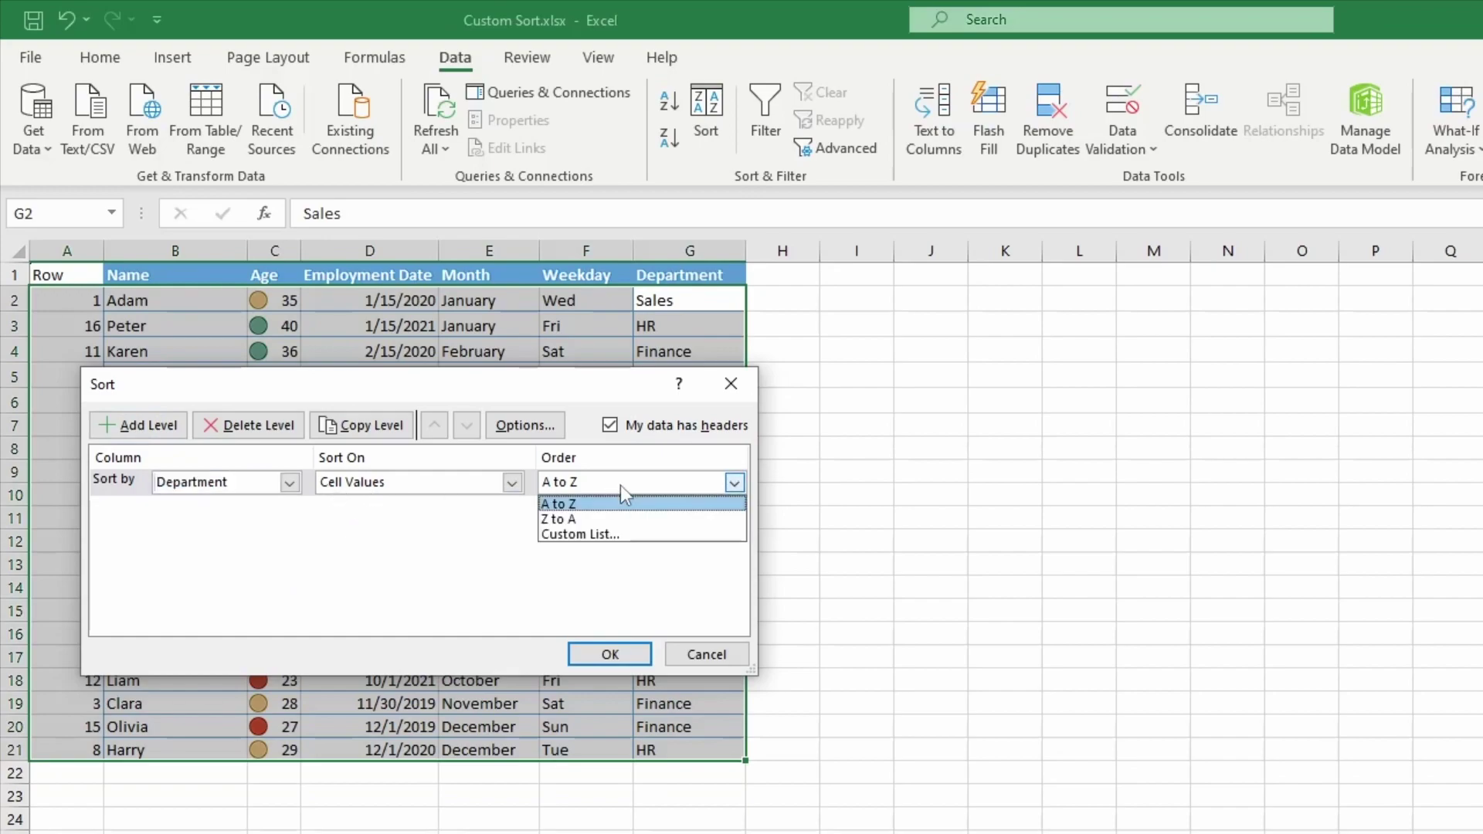
click(561, 536)
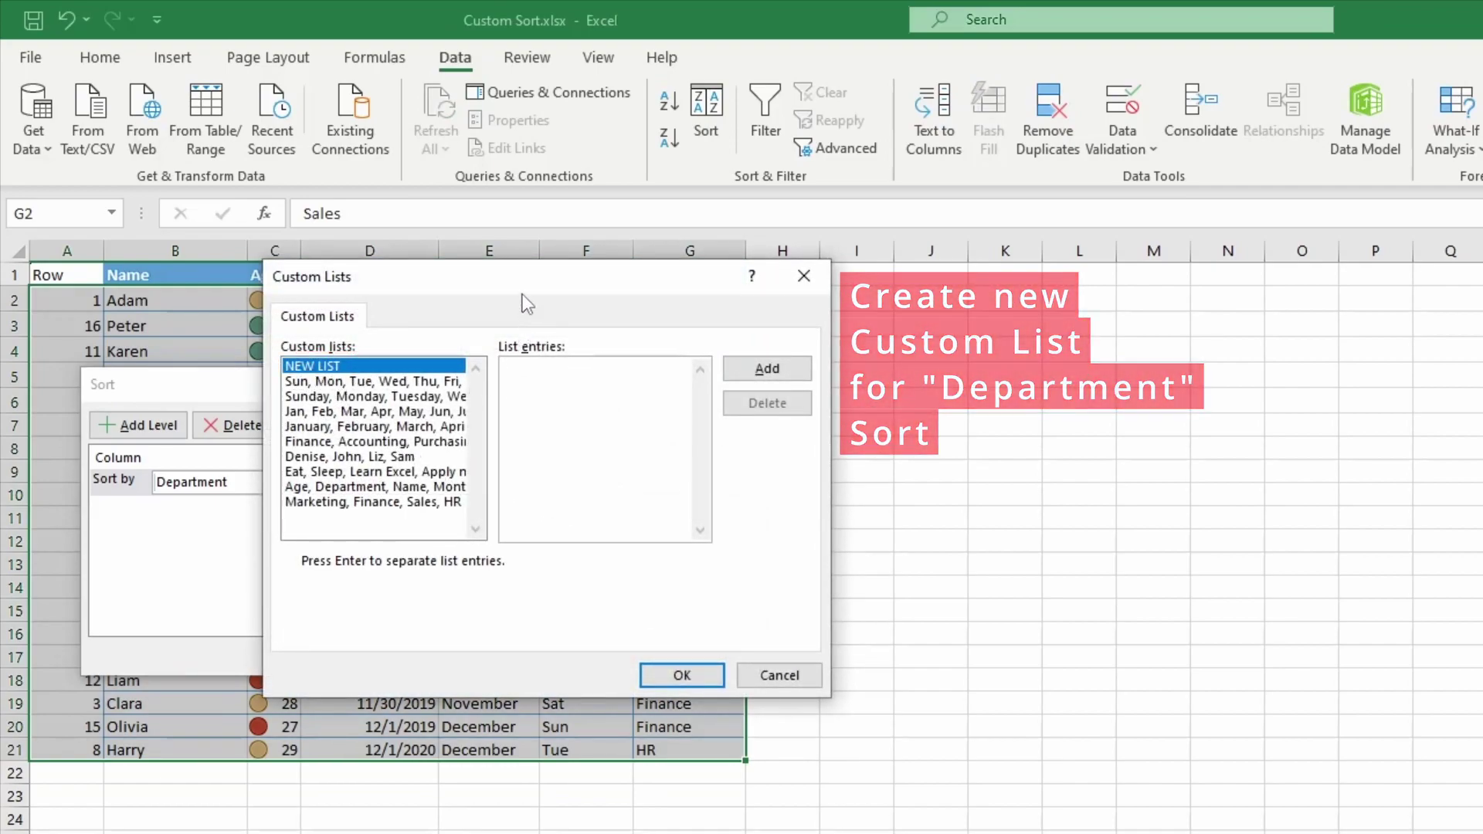
mouse_move(521, 275)
mouse_down()
mouse_move(434, 302)
mouse_move(383, 345)
mouse_move(822, 432)
mouse_move(958, 354)
mouse_up()
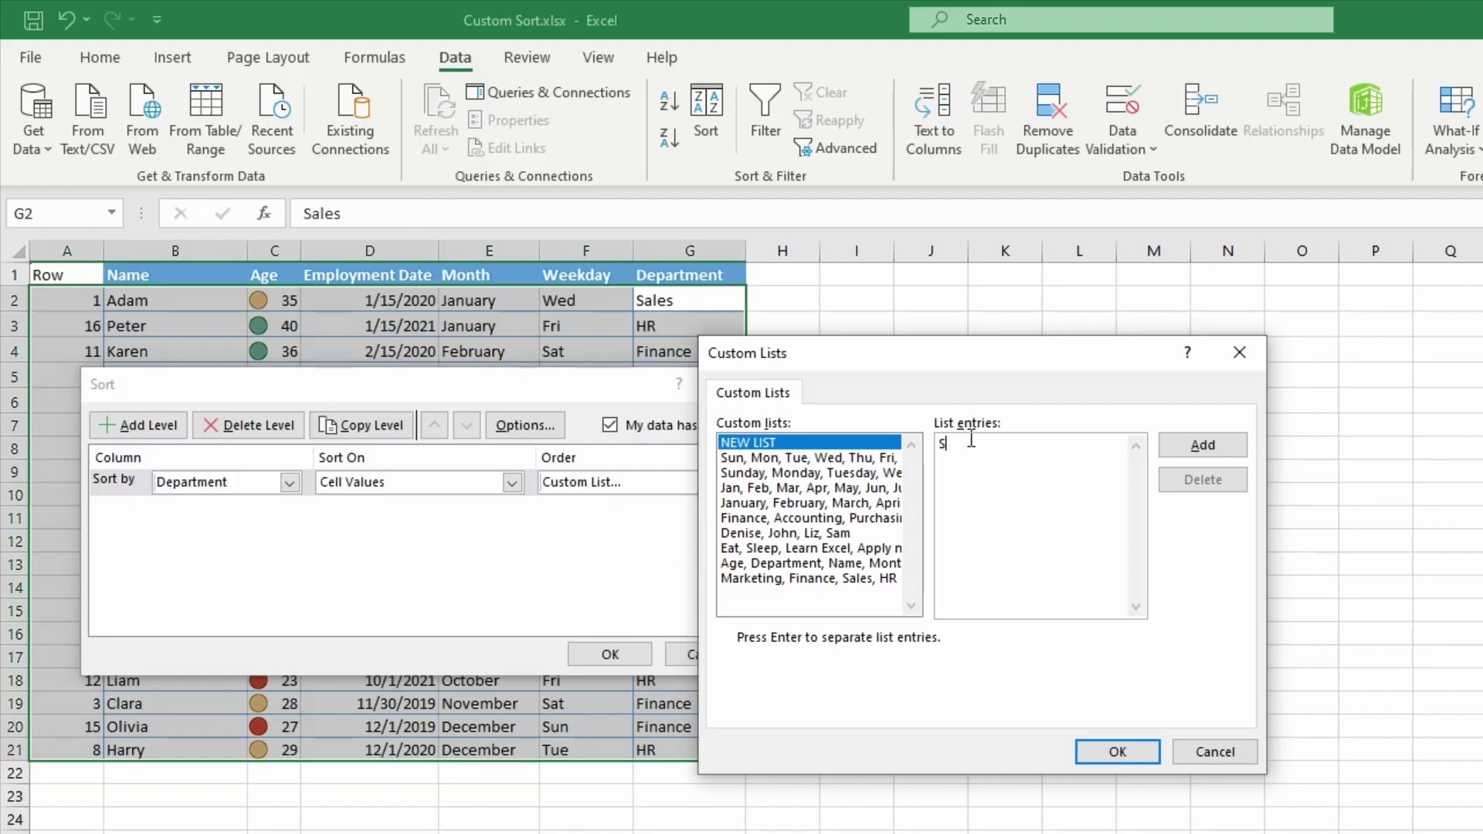
key(Return)
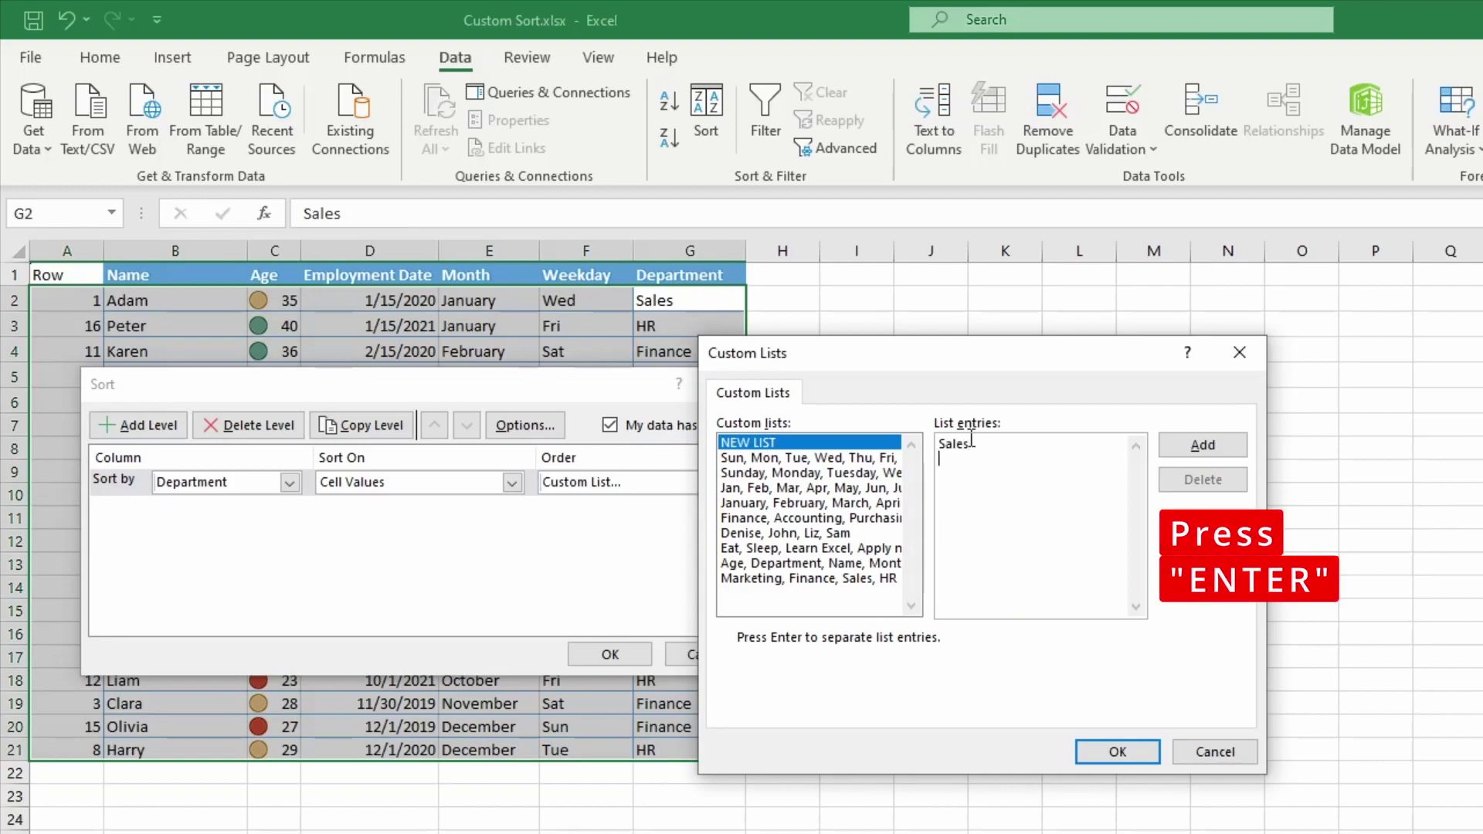
text(Finance)
key(Return)
text(HR)
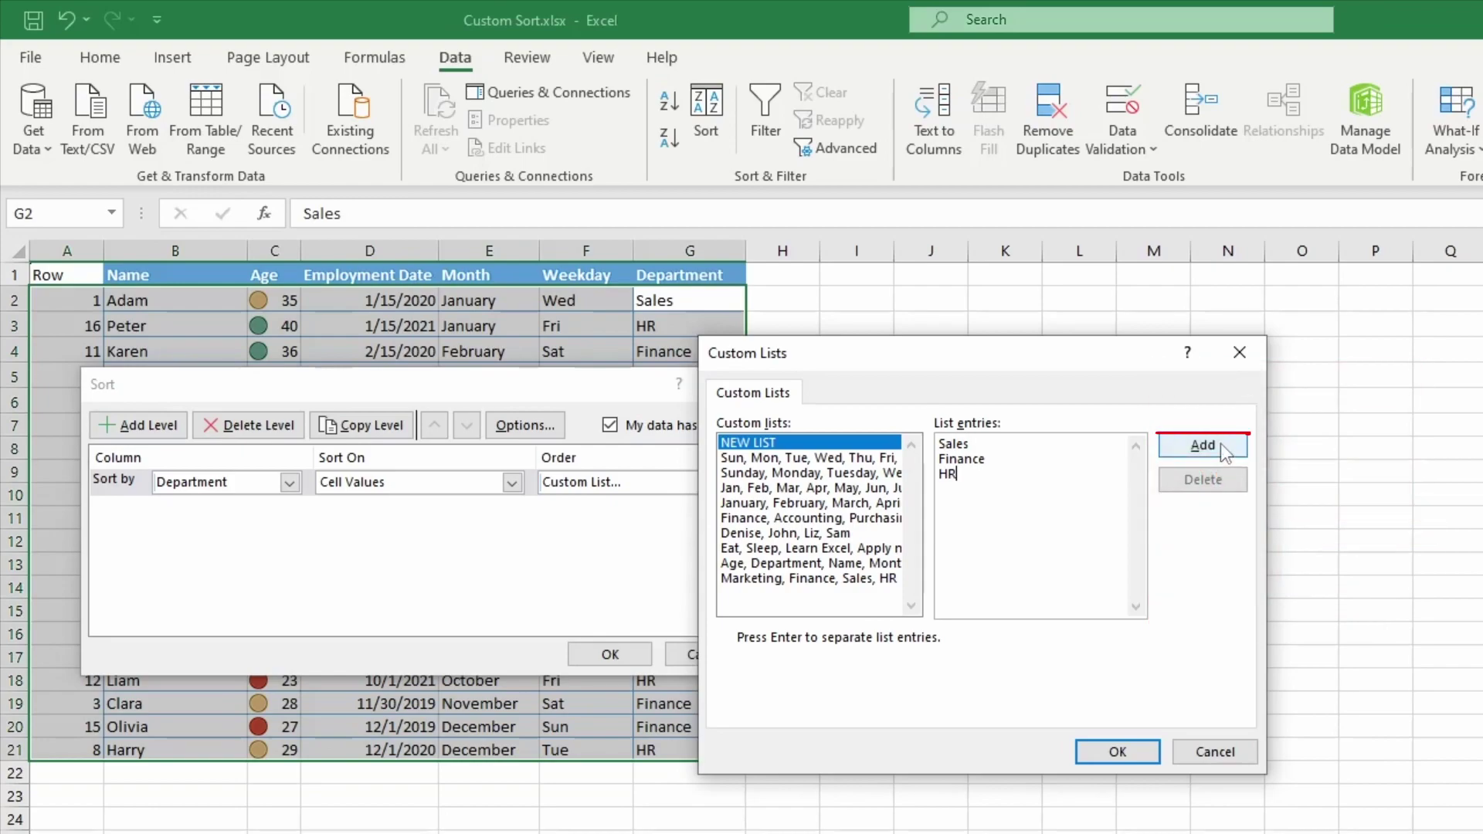
click(1201, 448)
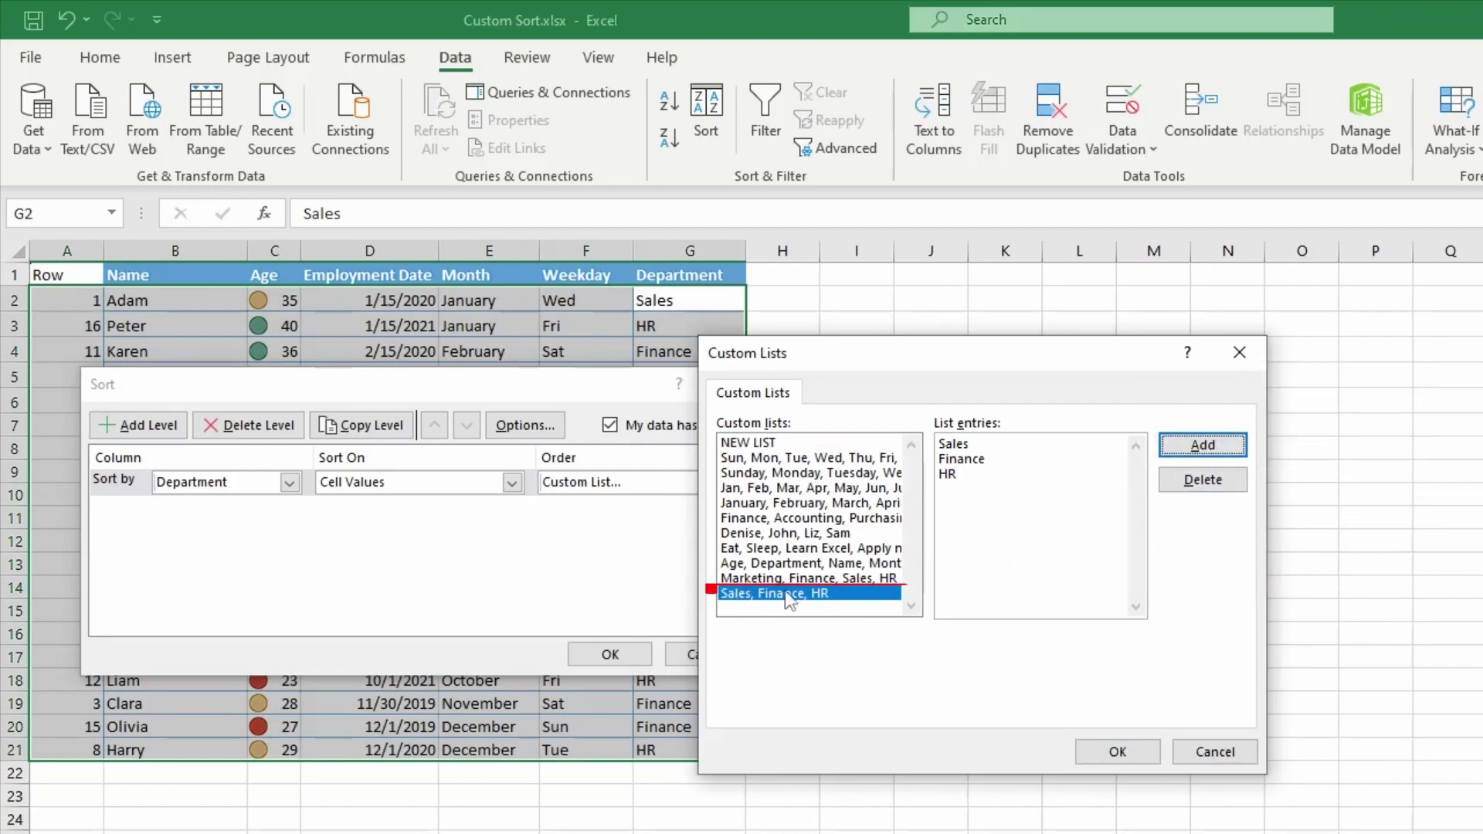
click(1117, 753)
click(610, 654)
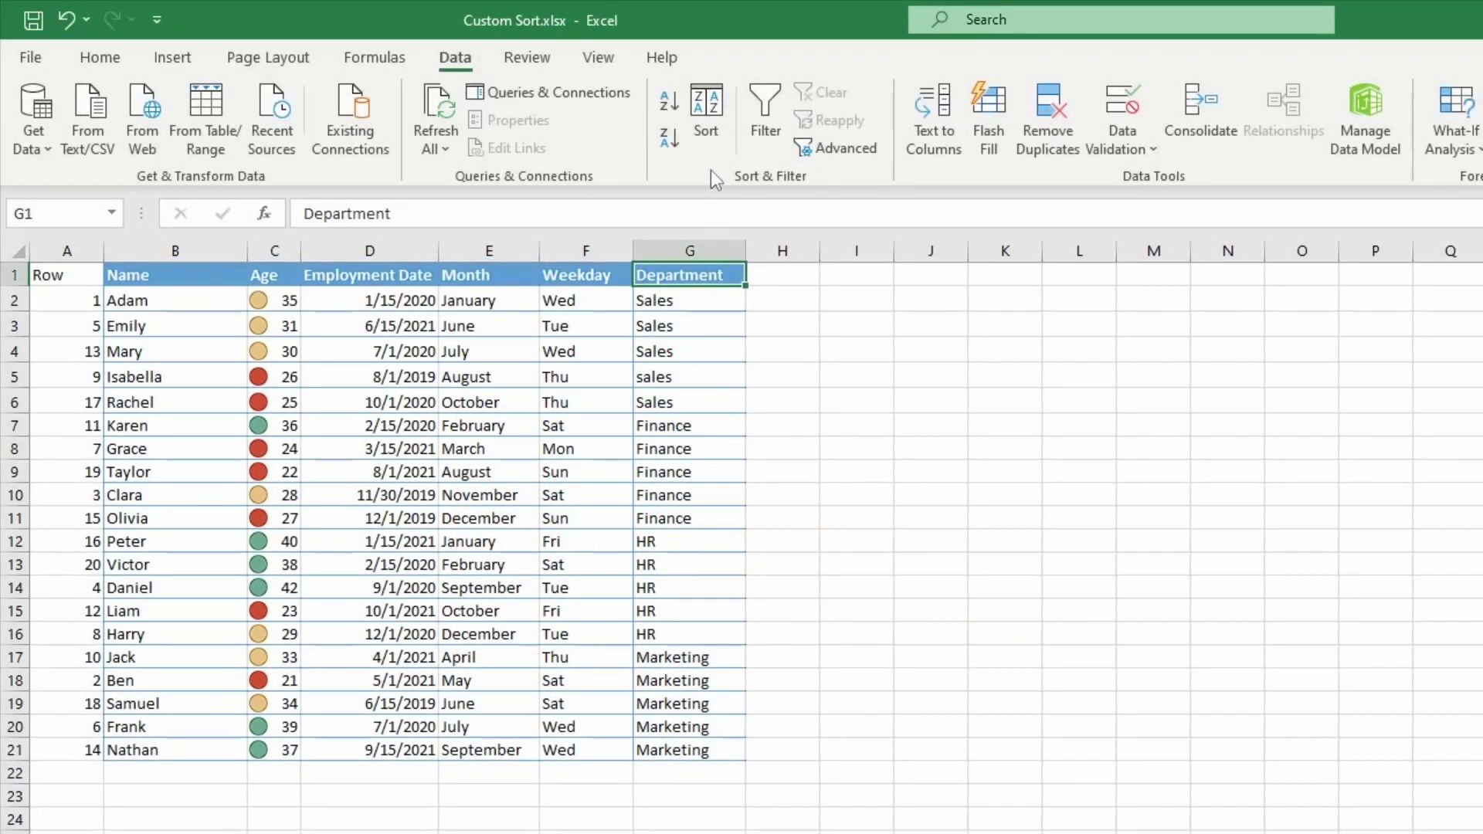
- Reopen the custom sort, delete the Department level and add a new blank level
click(706, 115)
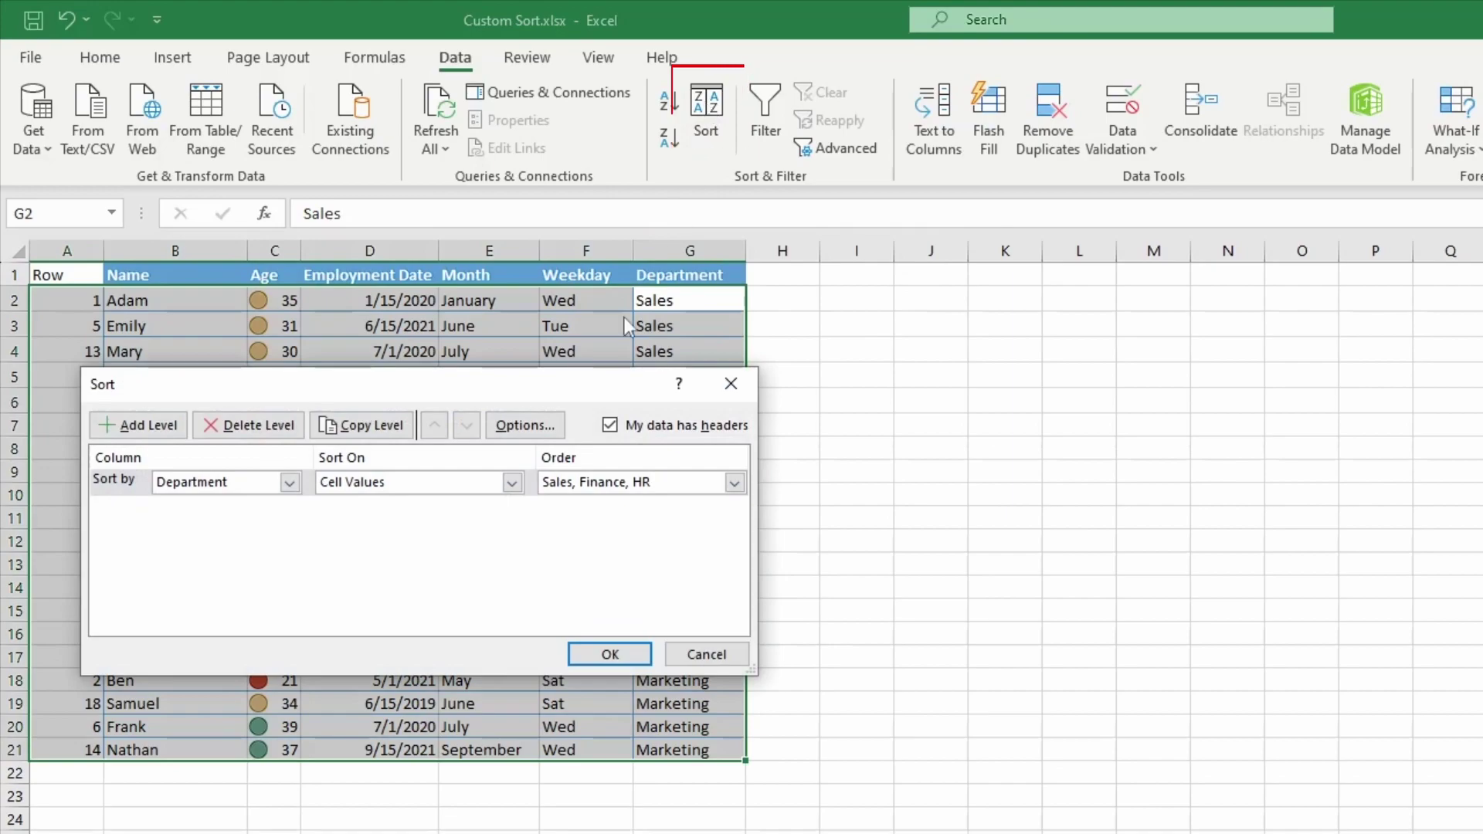
click(117, 480)
click(258, 433)
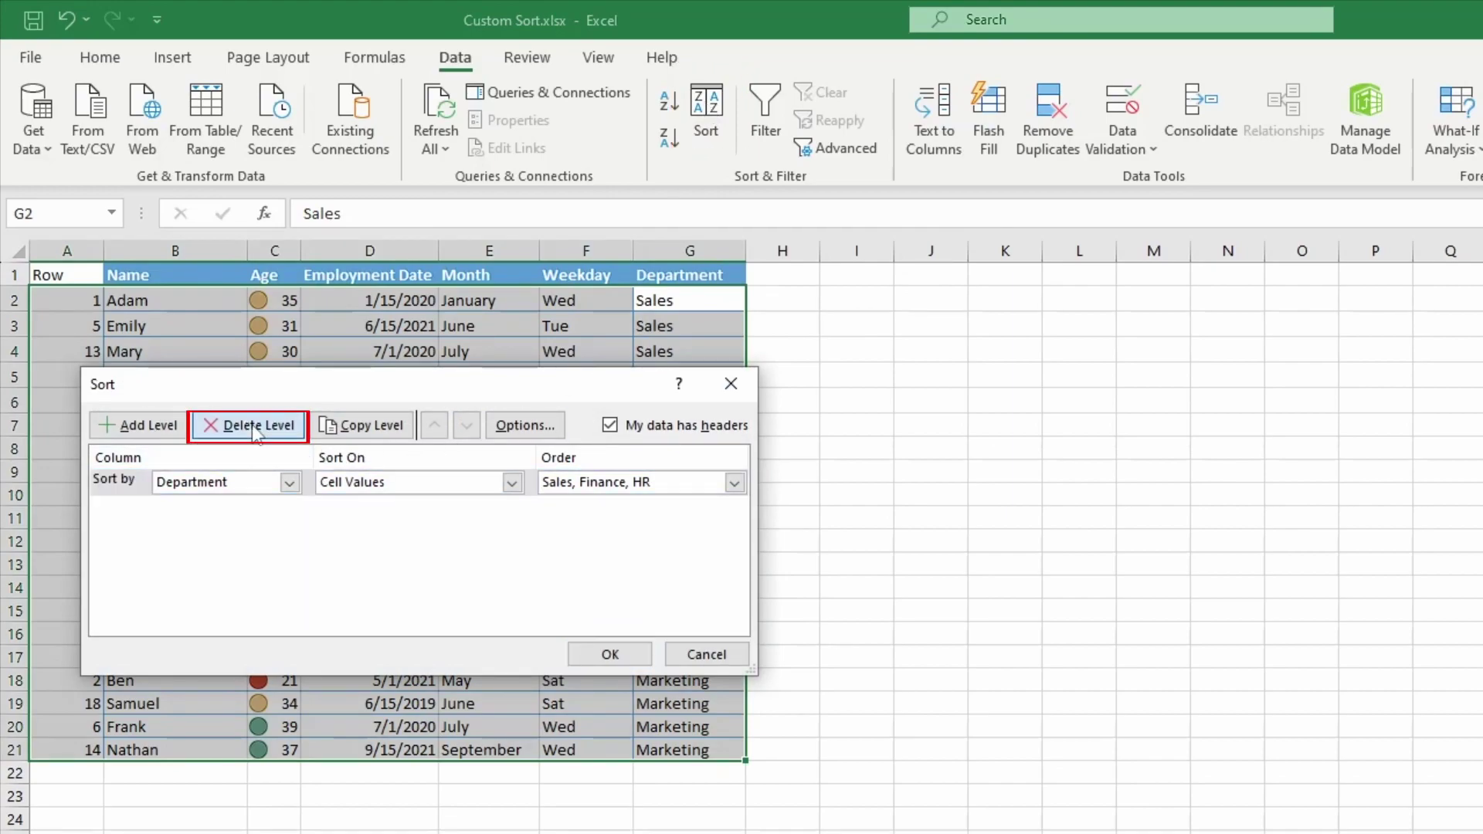
click(146, 425)
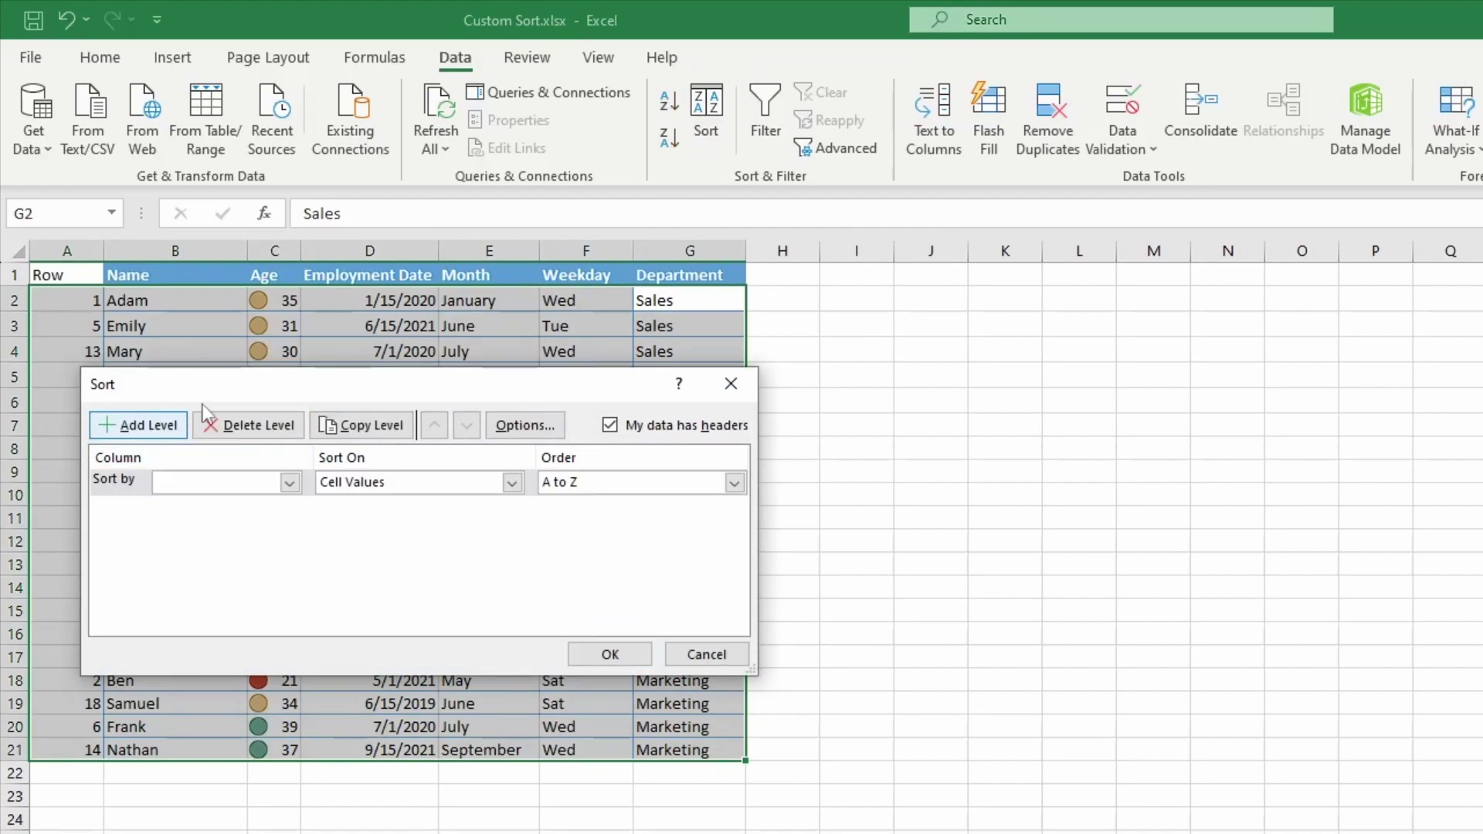
- Set the blank sort level to the Age column, sorted on Conditional Formatting Icon
drag(238, 385, 216, 465)
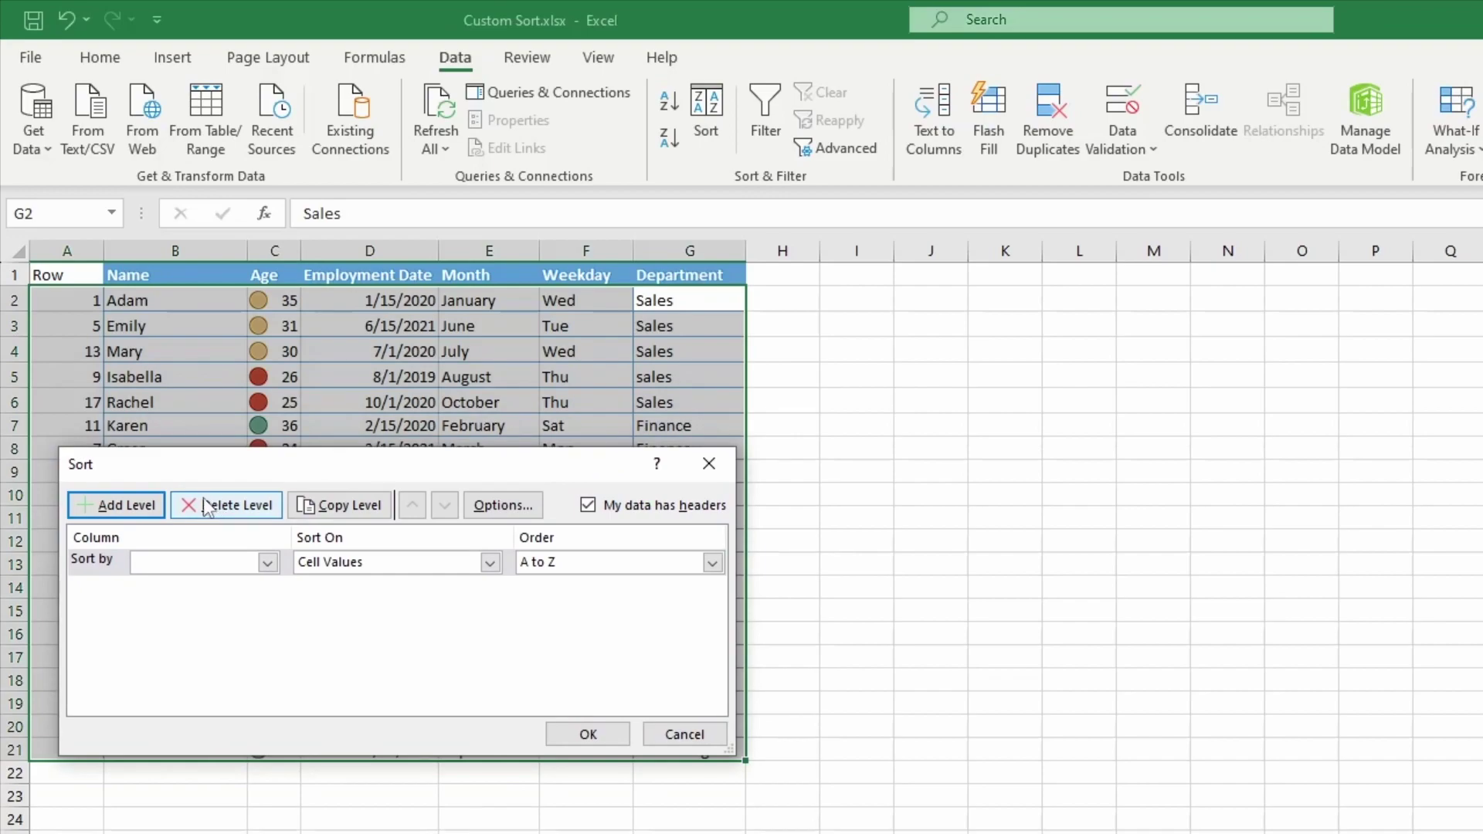
click(267, 564)
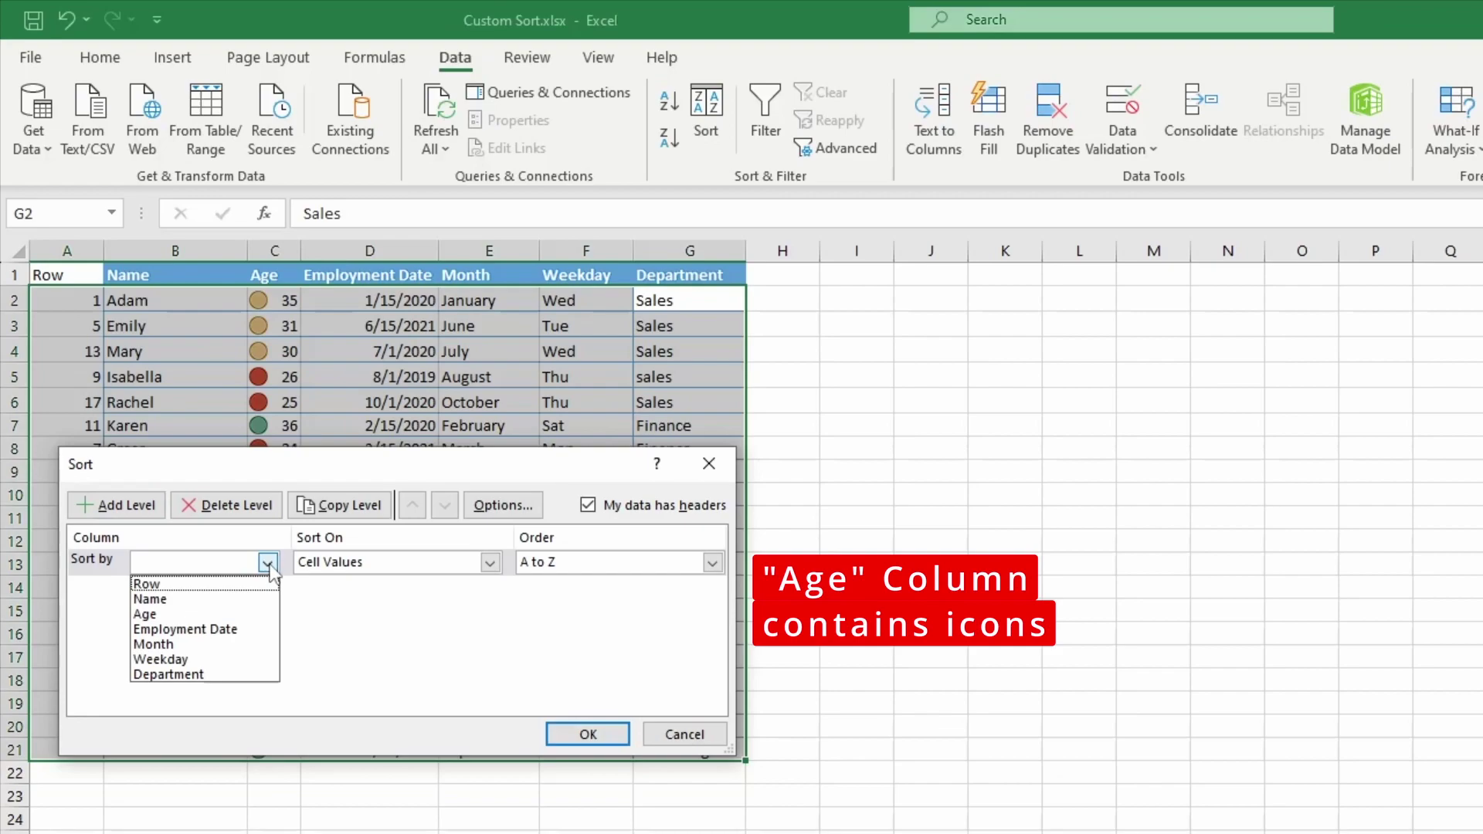
click(170, 613)
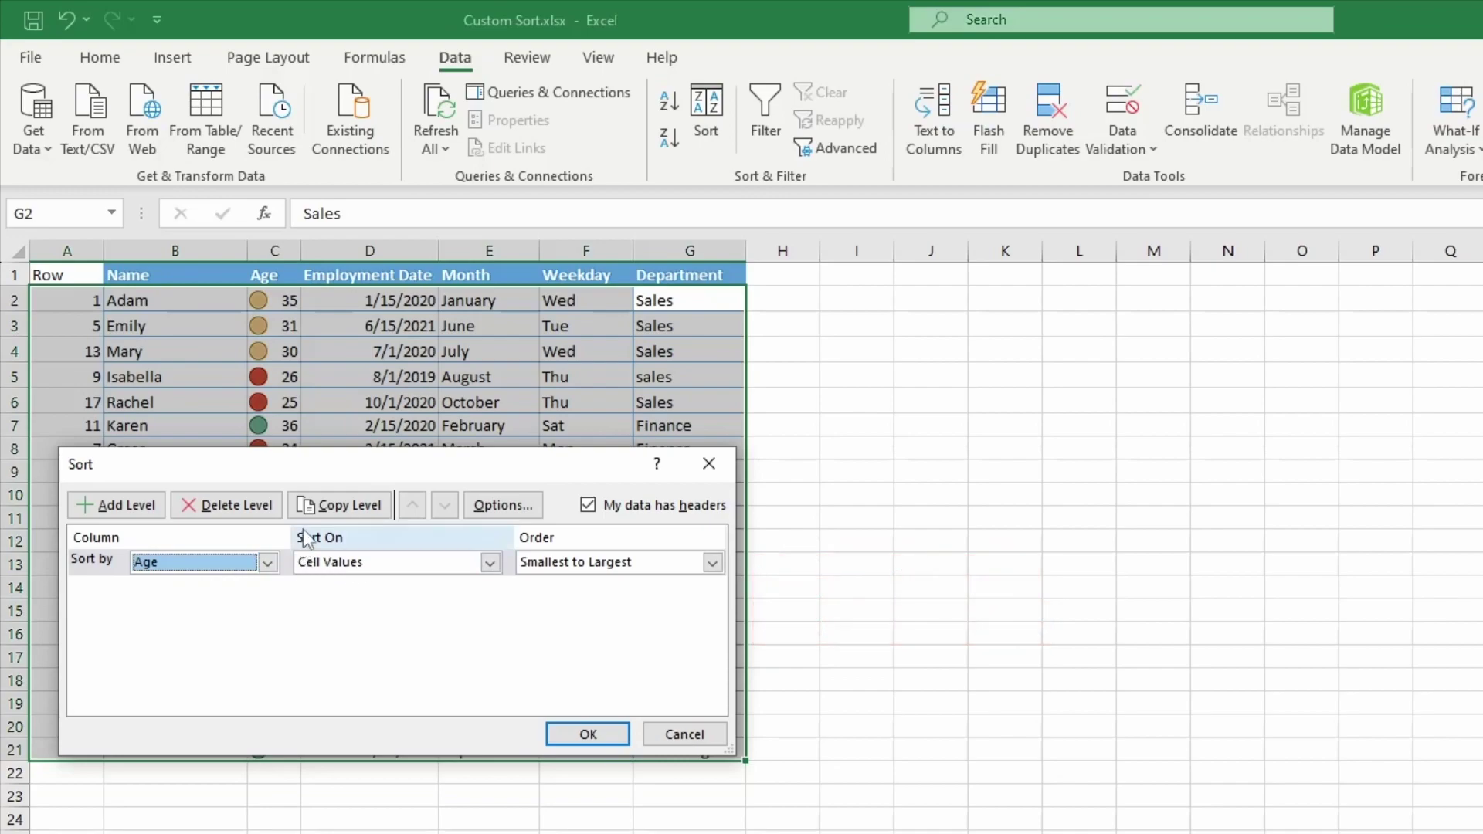
click(420, 562)
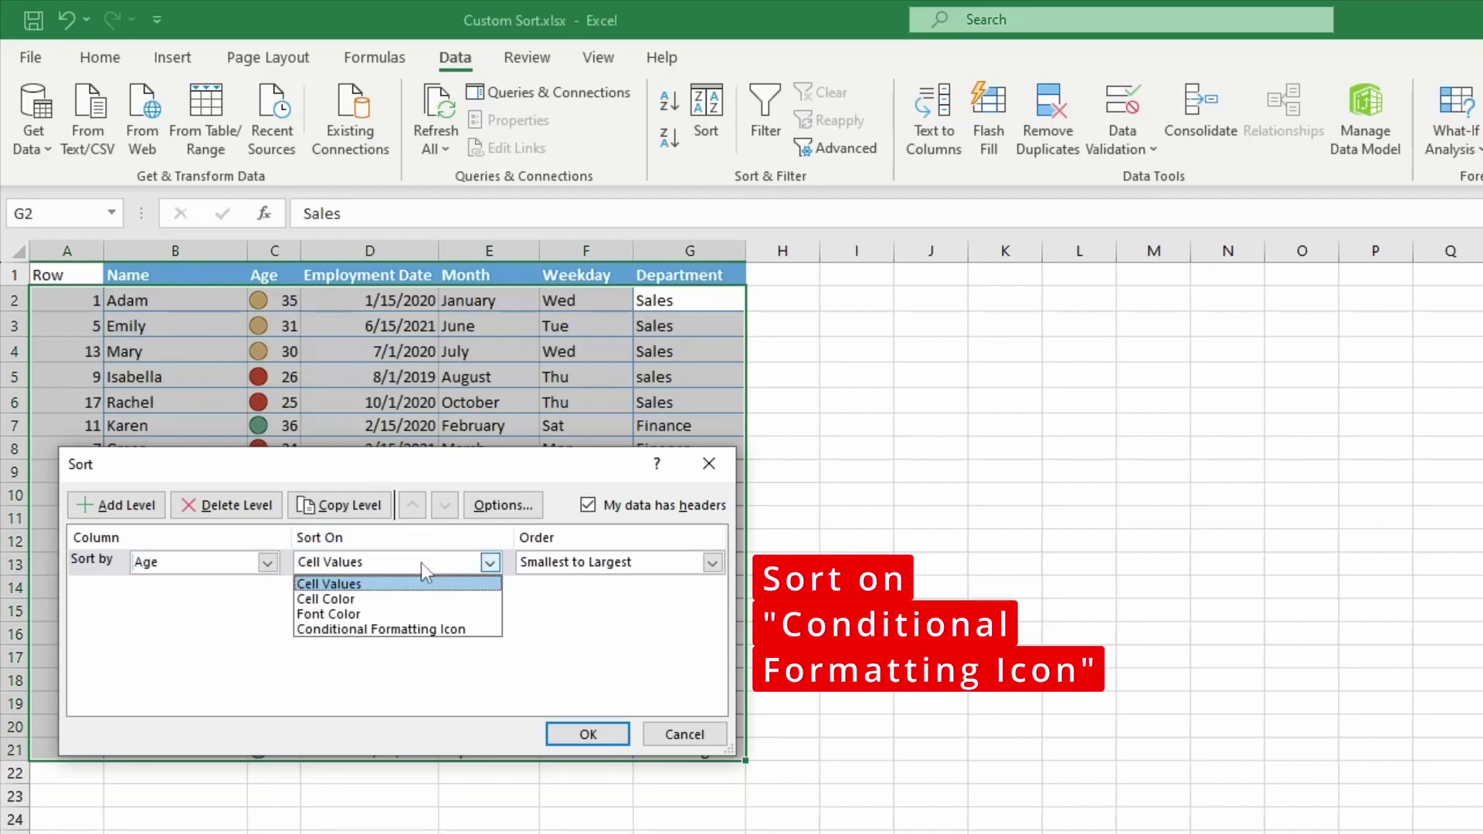
click(386, 630)
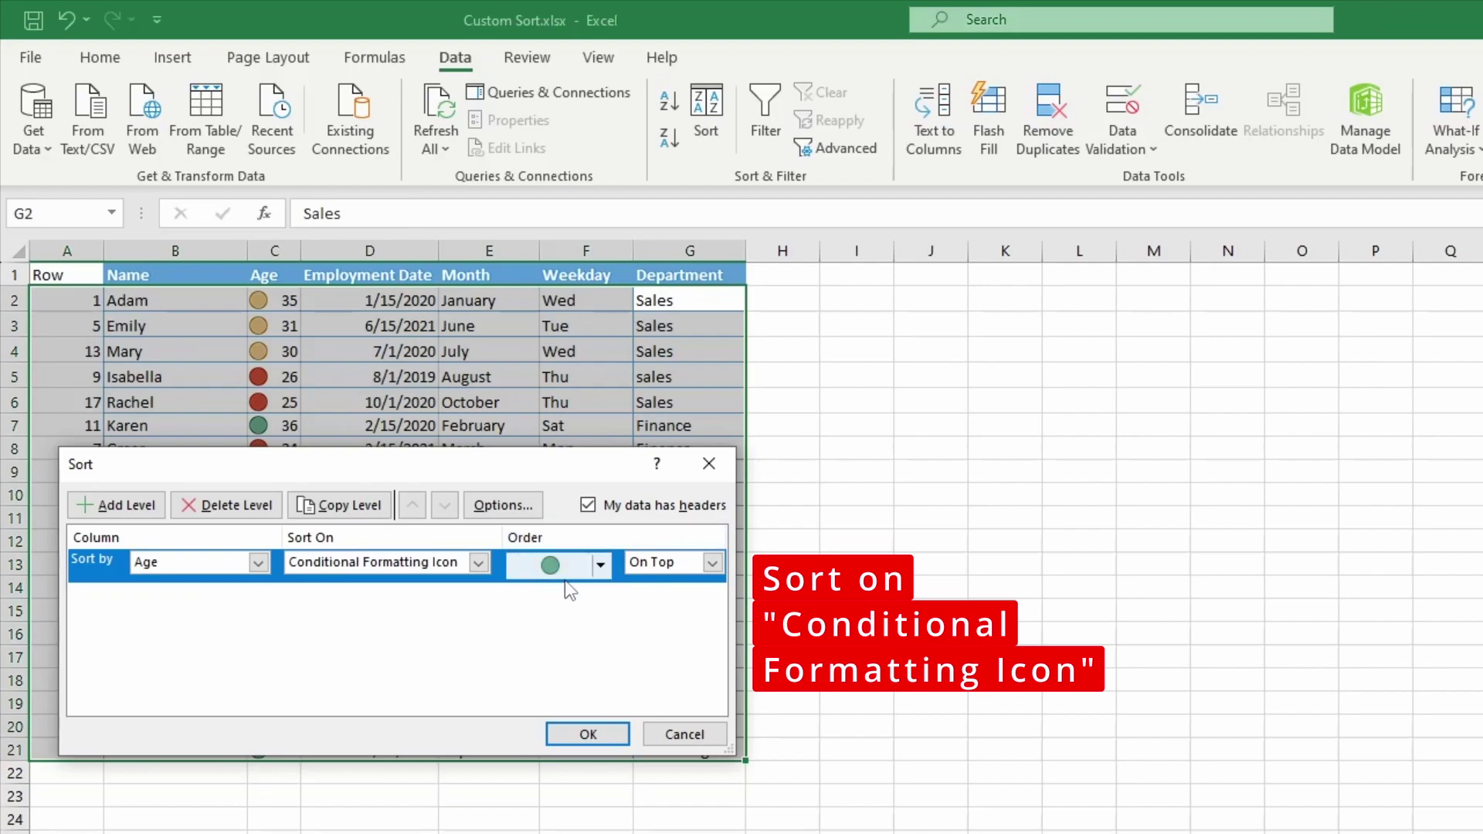
- Order the Age level with the red circle icon On Top and apply the sort
click(601, 564)
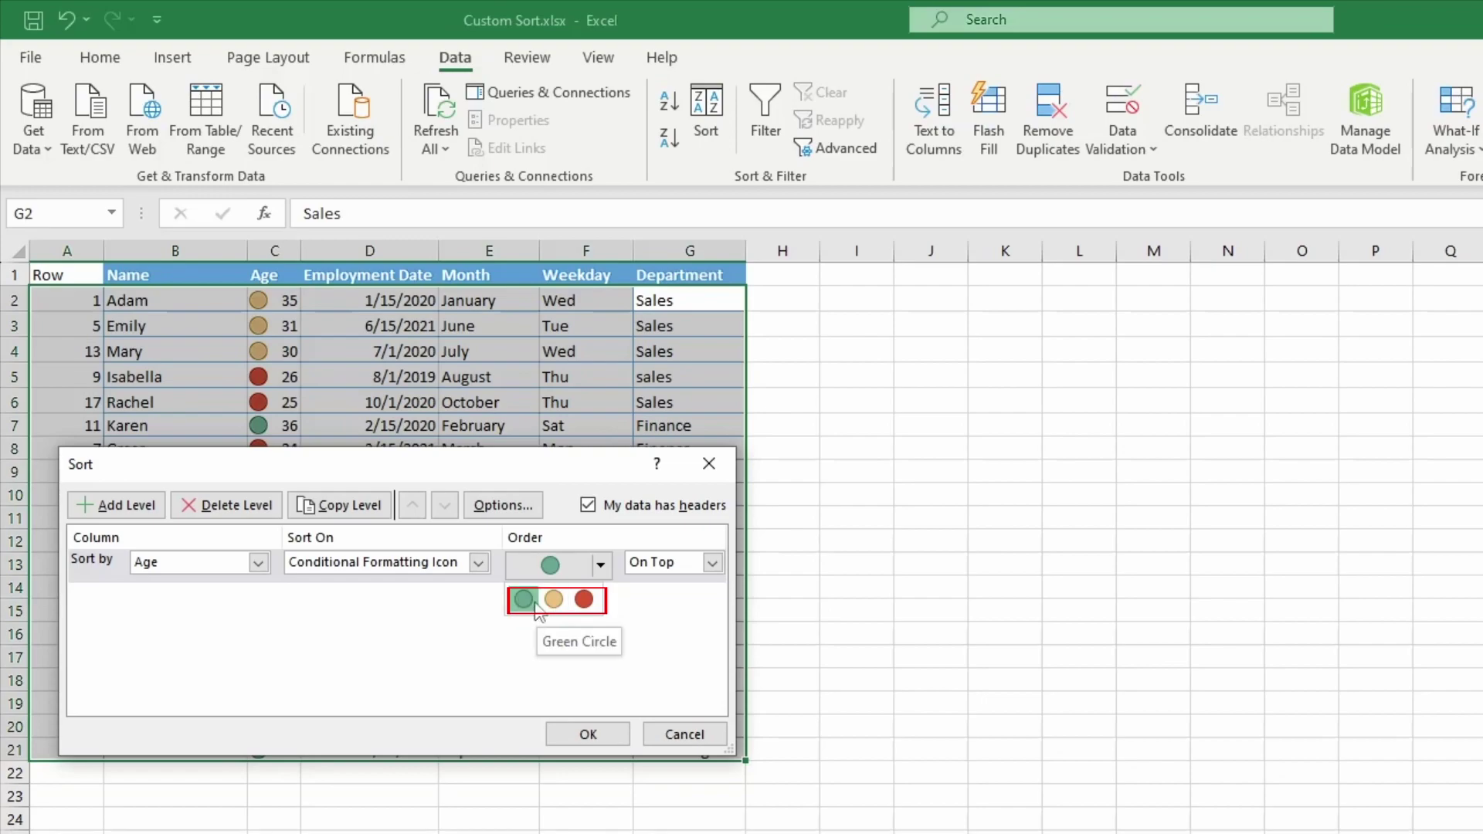
click(585, 600)
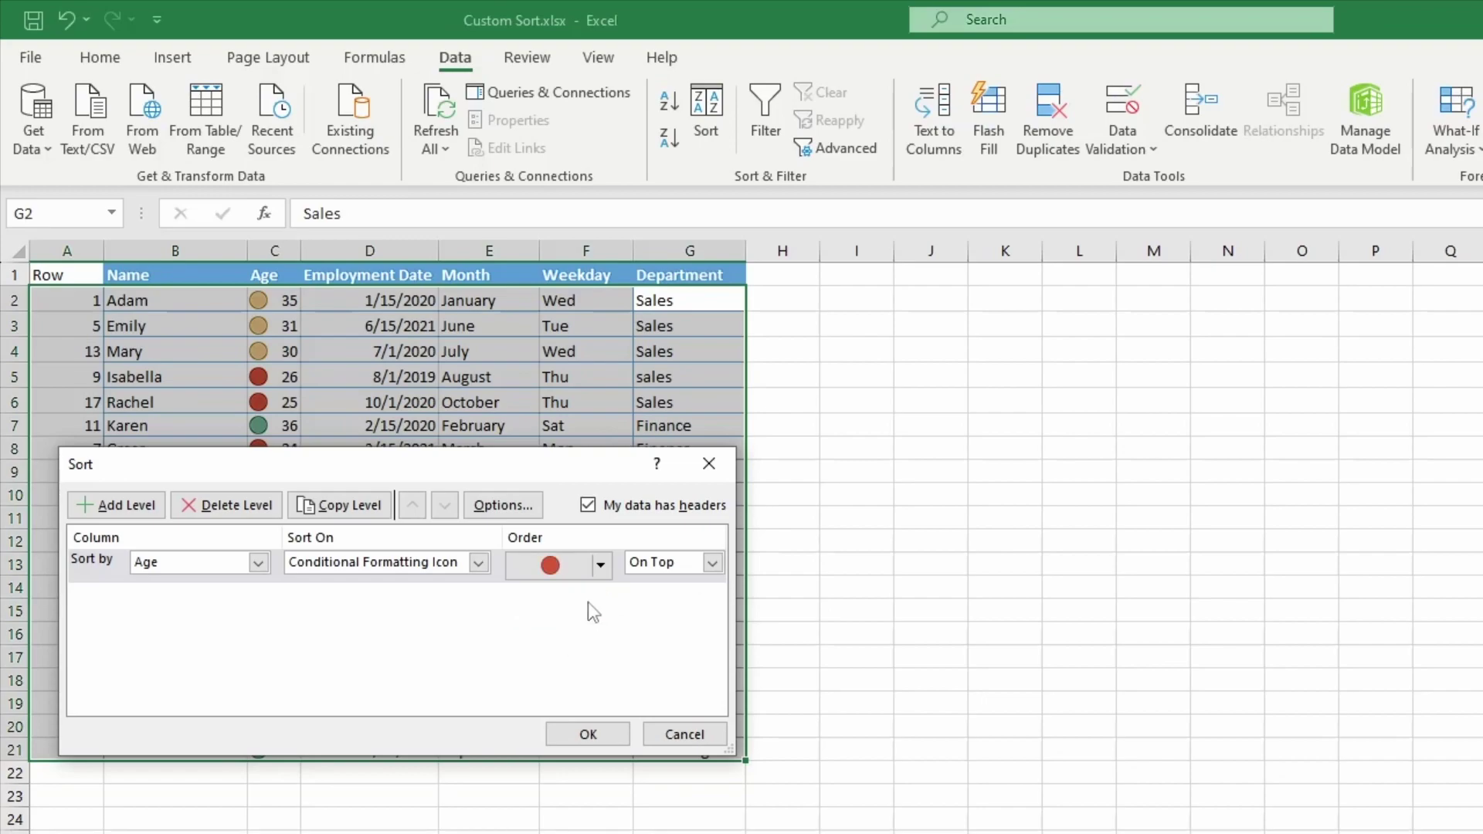
click(711, 563)
click(712, 571)
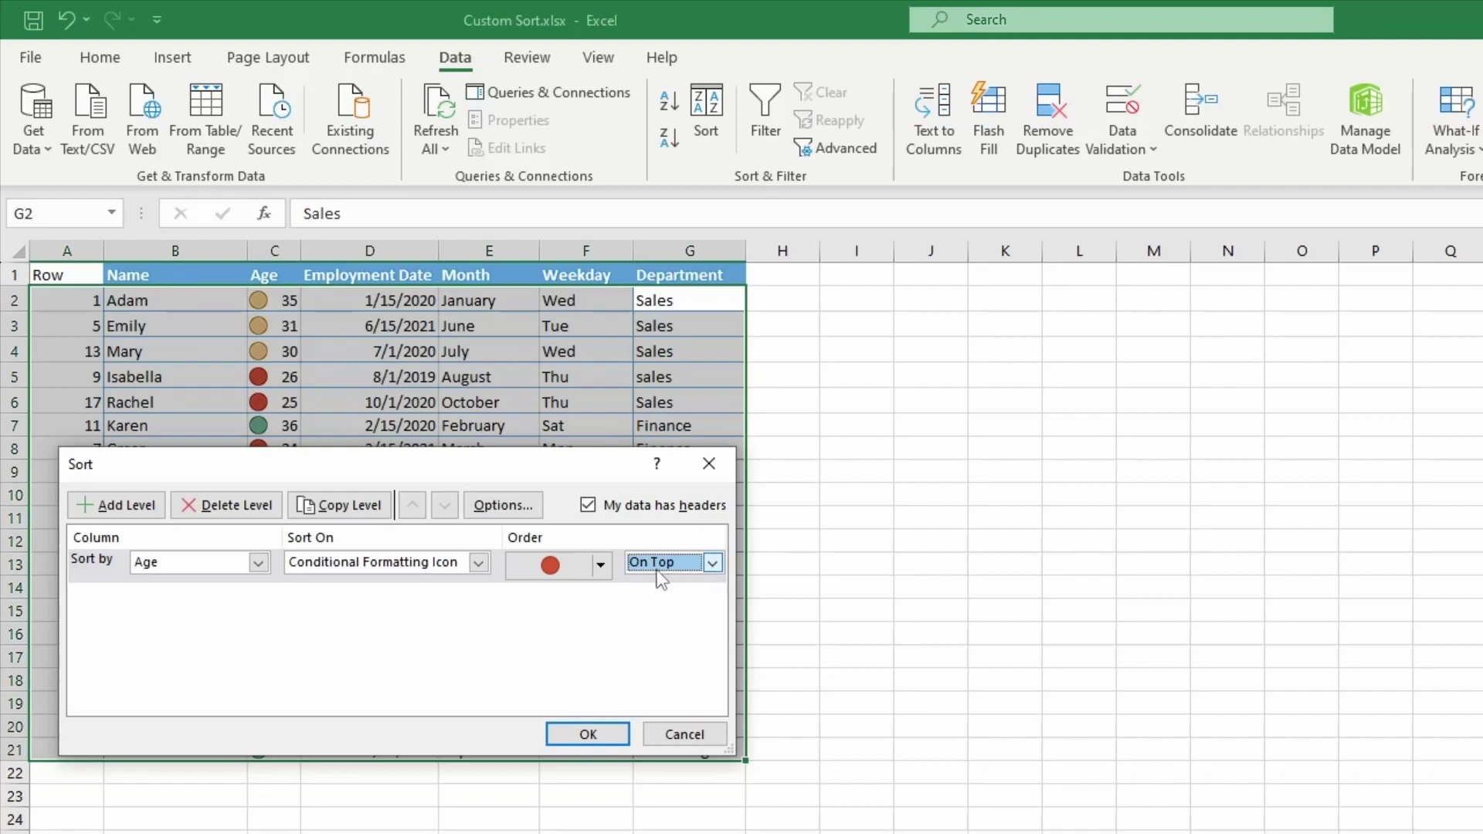
click(586, 734)
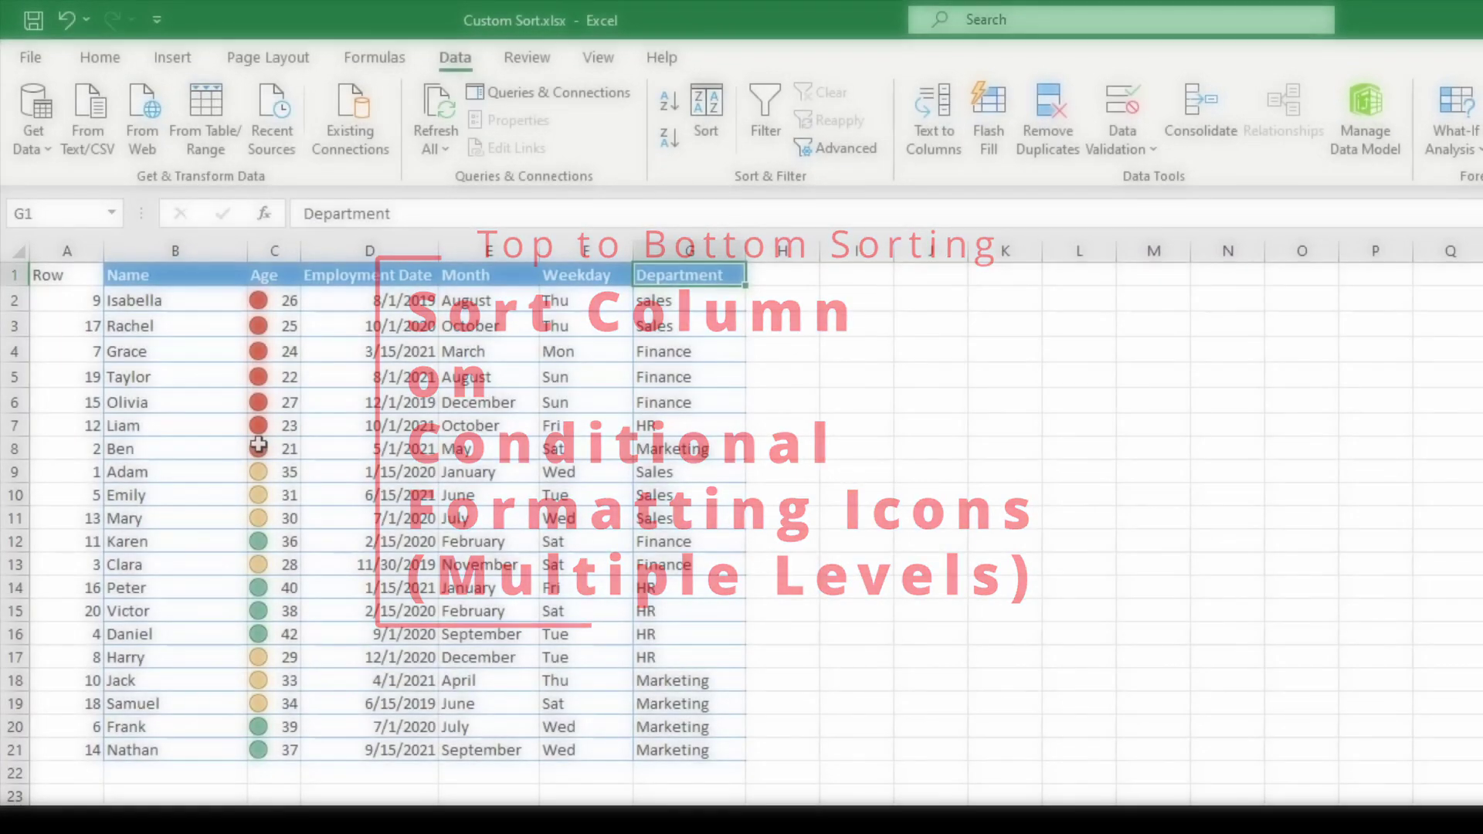
- Reopen the custom sort and add a second level by Age on Conditional Formatting Icon
click(709, 108)
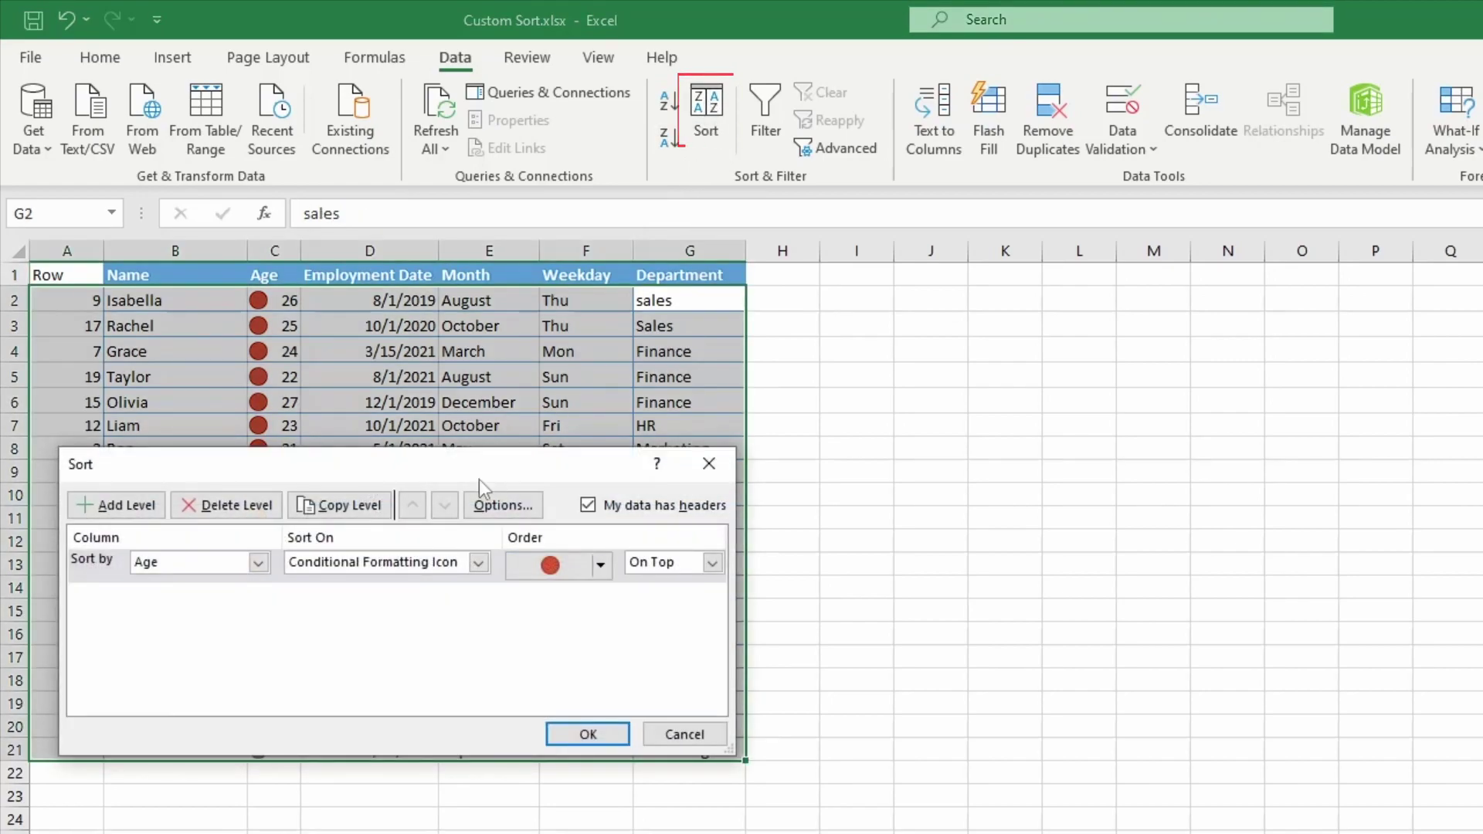
click(122, 507)
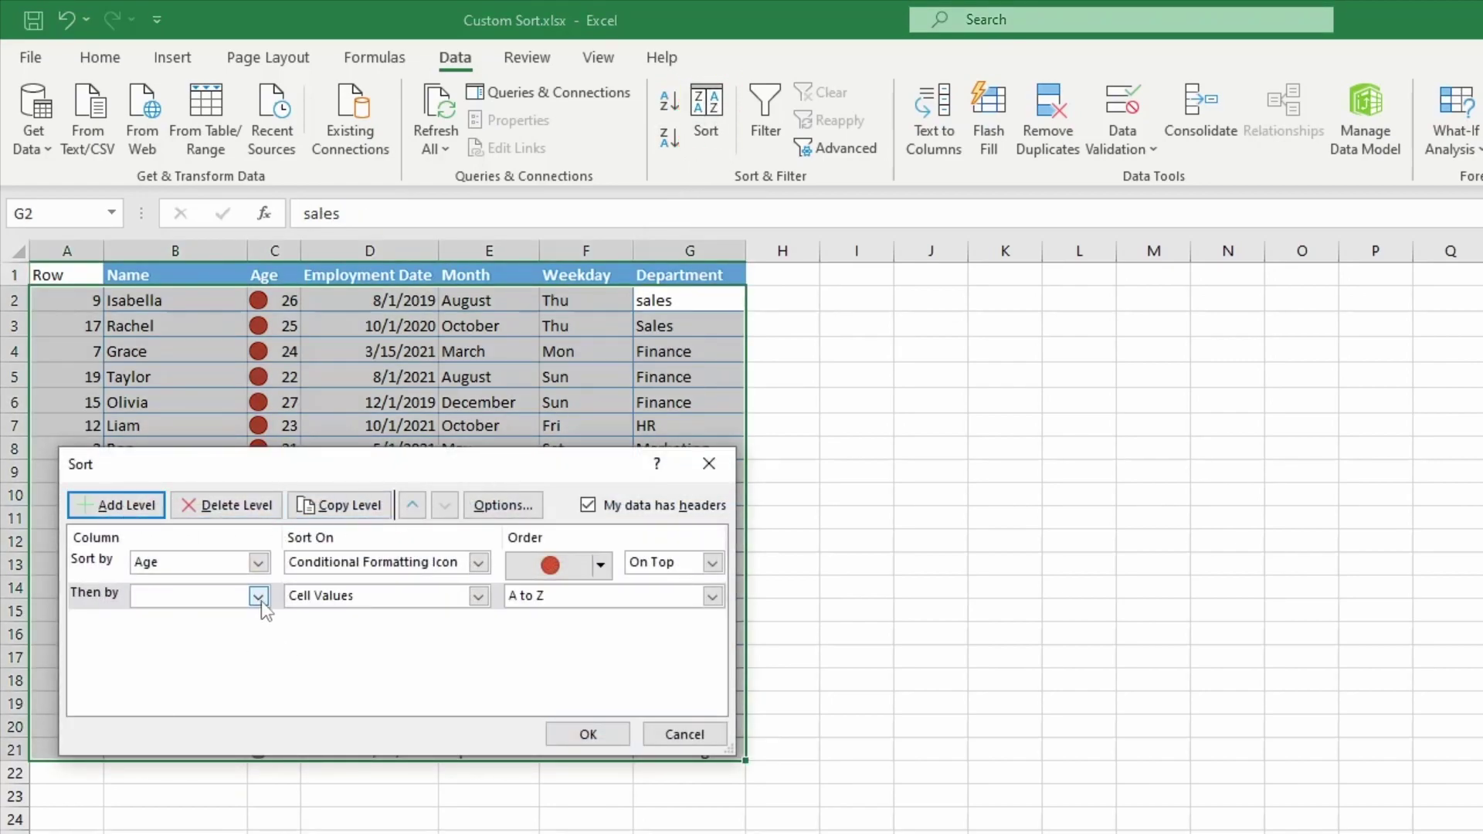
click(258, 595)
click(197, 642)
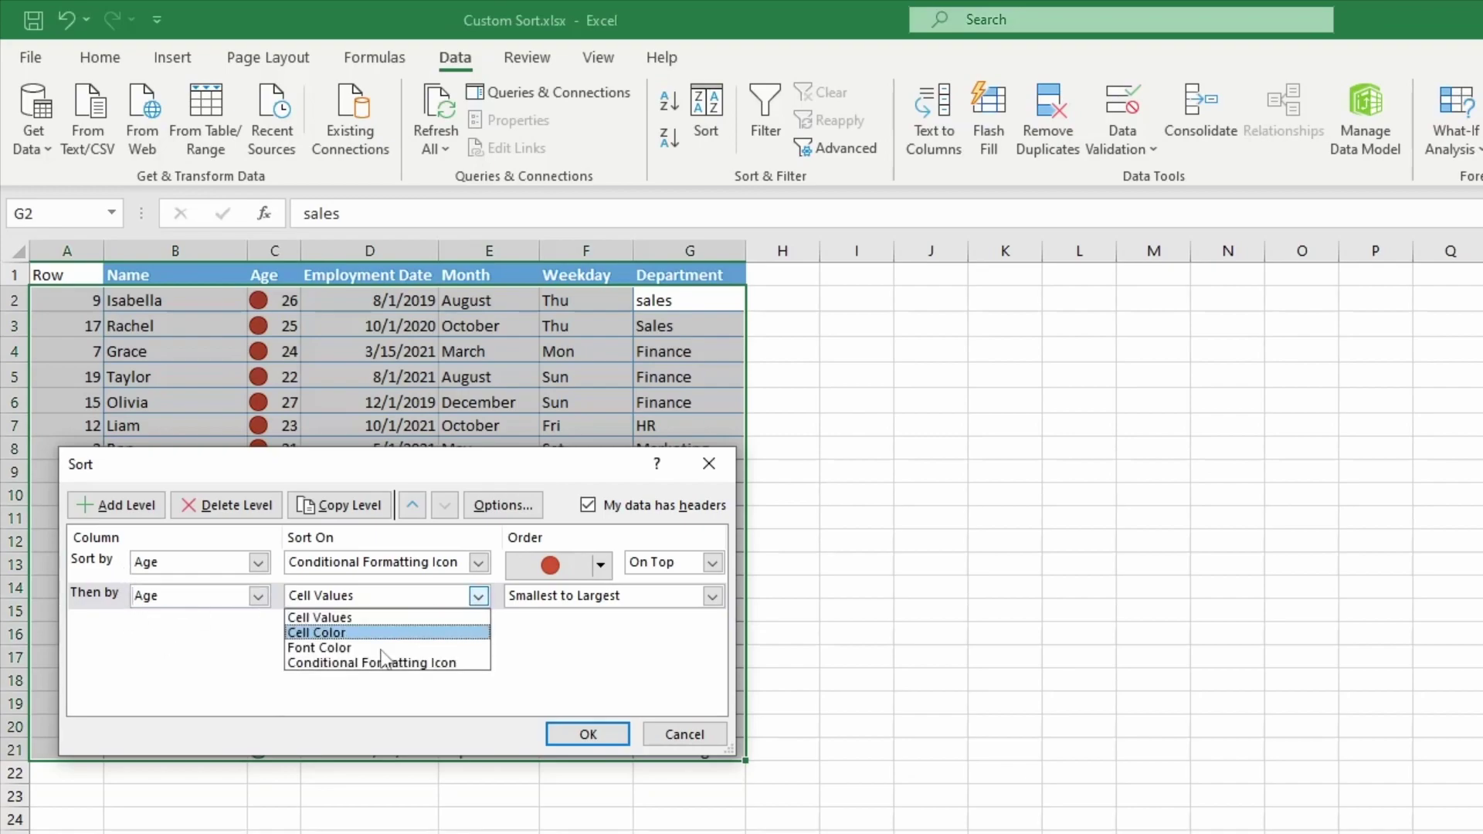
click(314, 664)
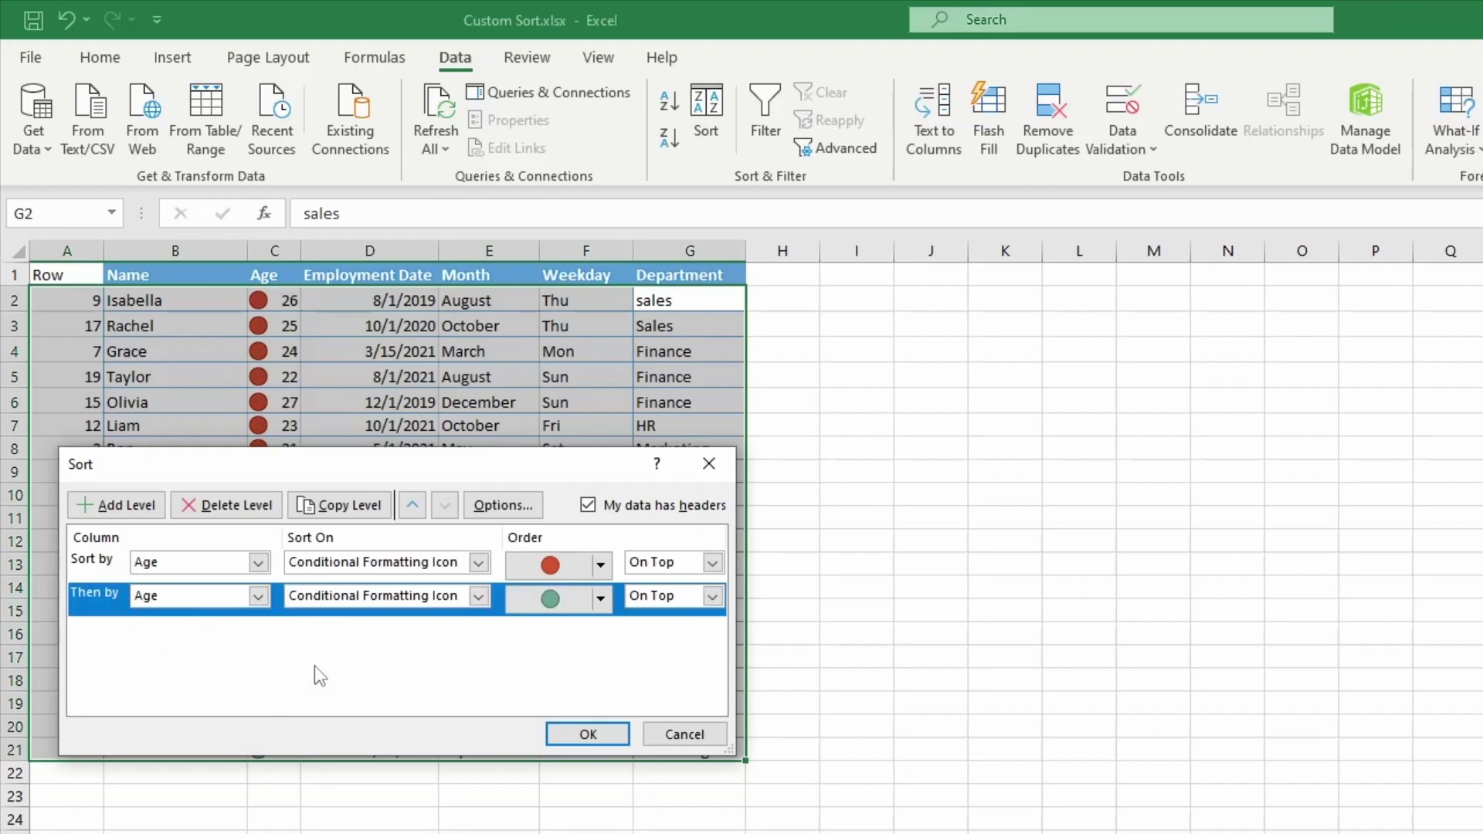
- Order the second Age level with the green circle icon On Top and apply the two-level sort
click(600, 598)
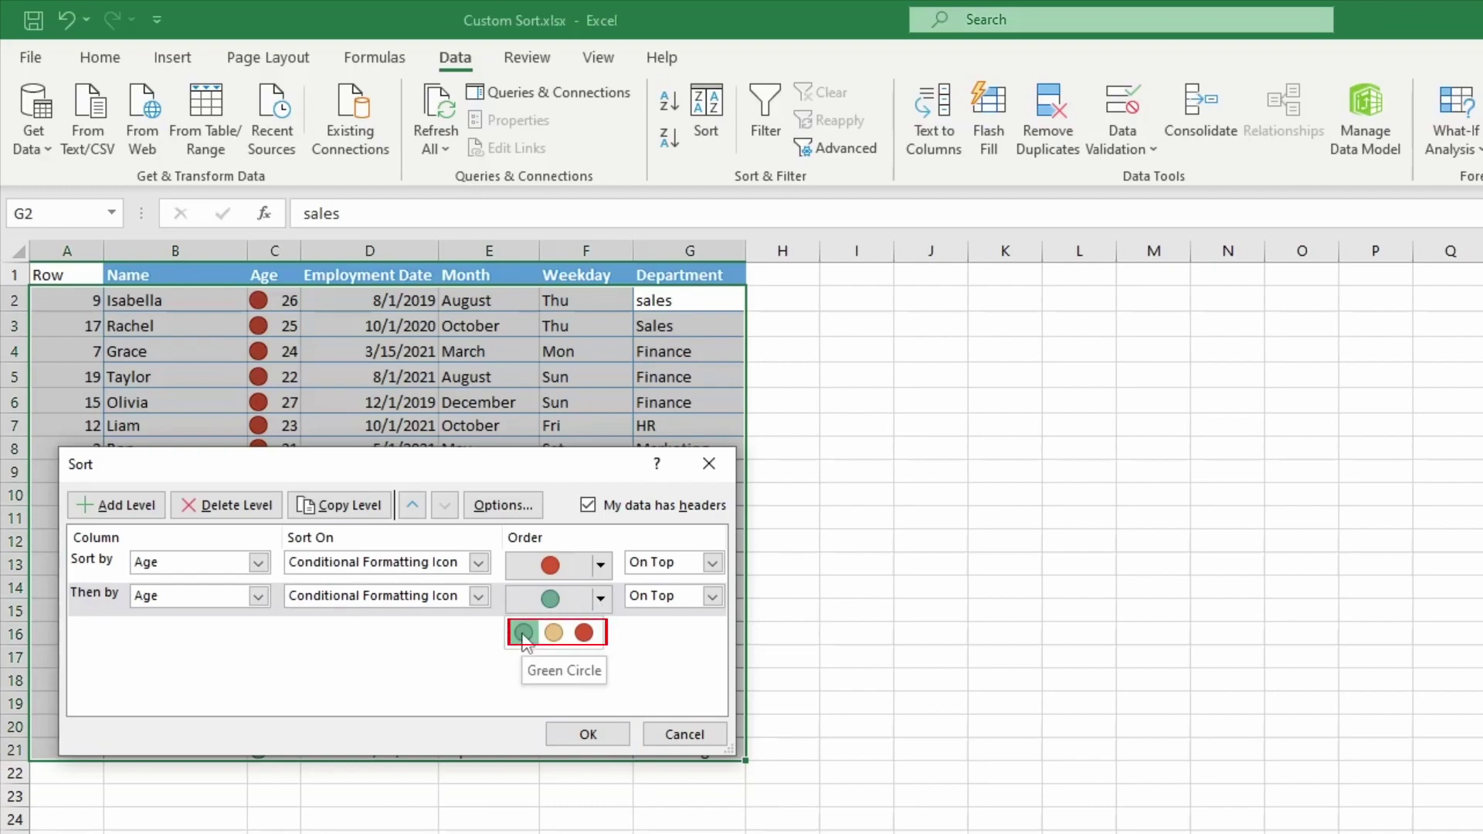
click(524, 633)
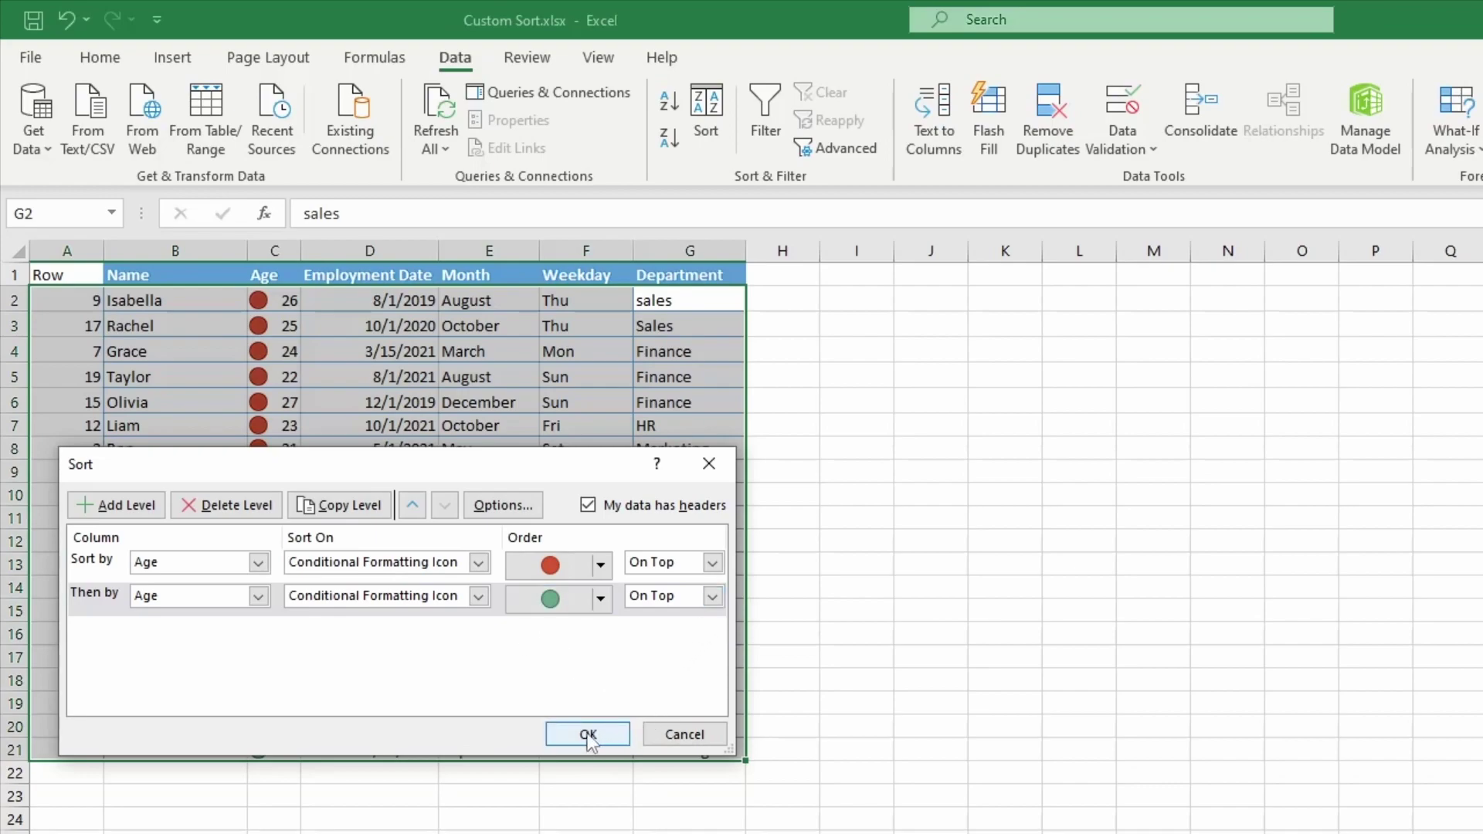
drag(336, 461, 609, 370)
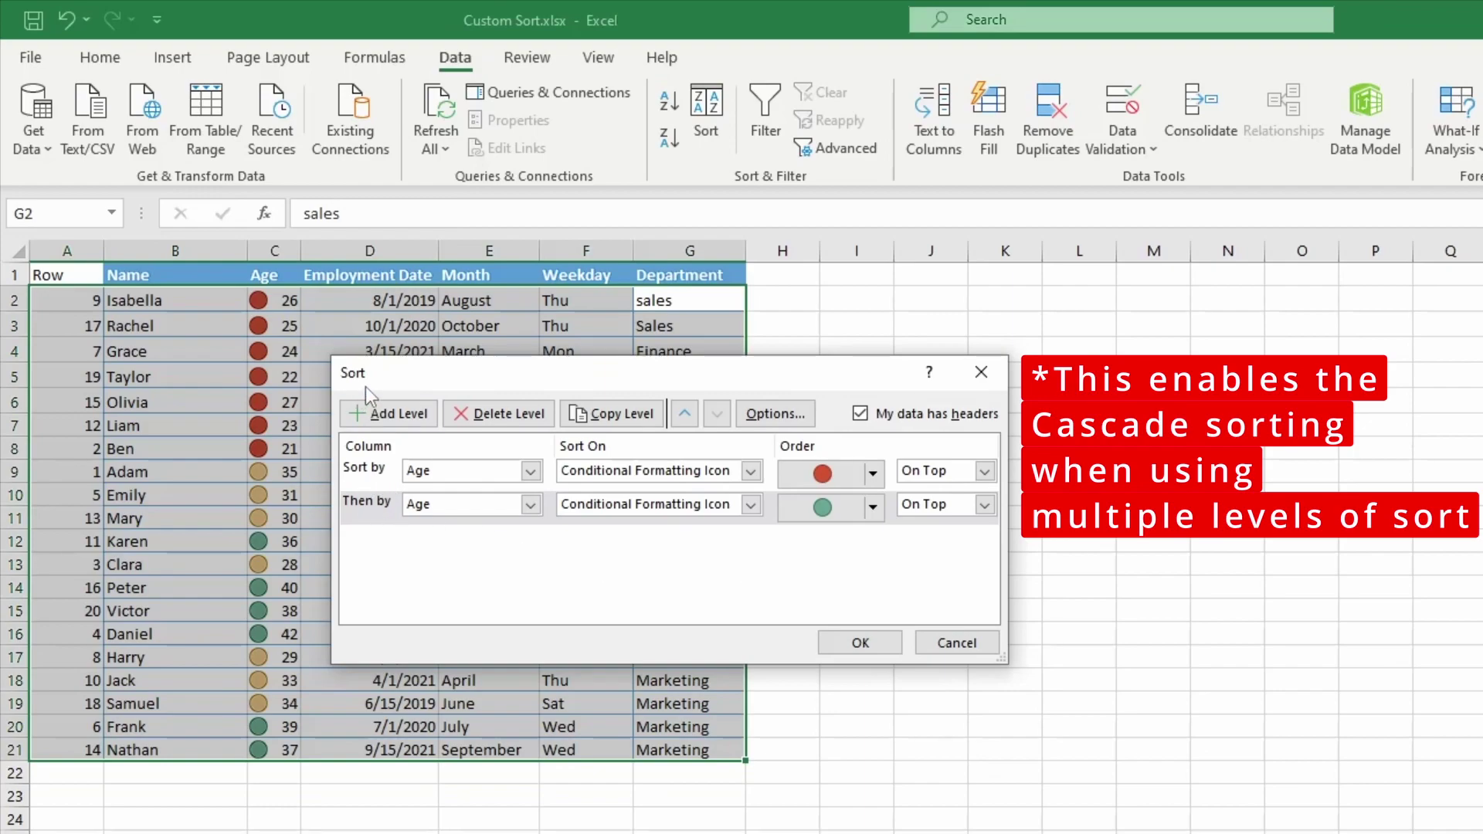
click(859, 644)
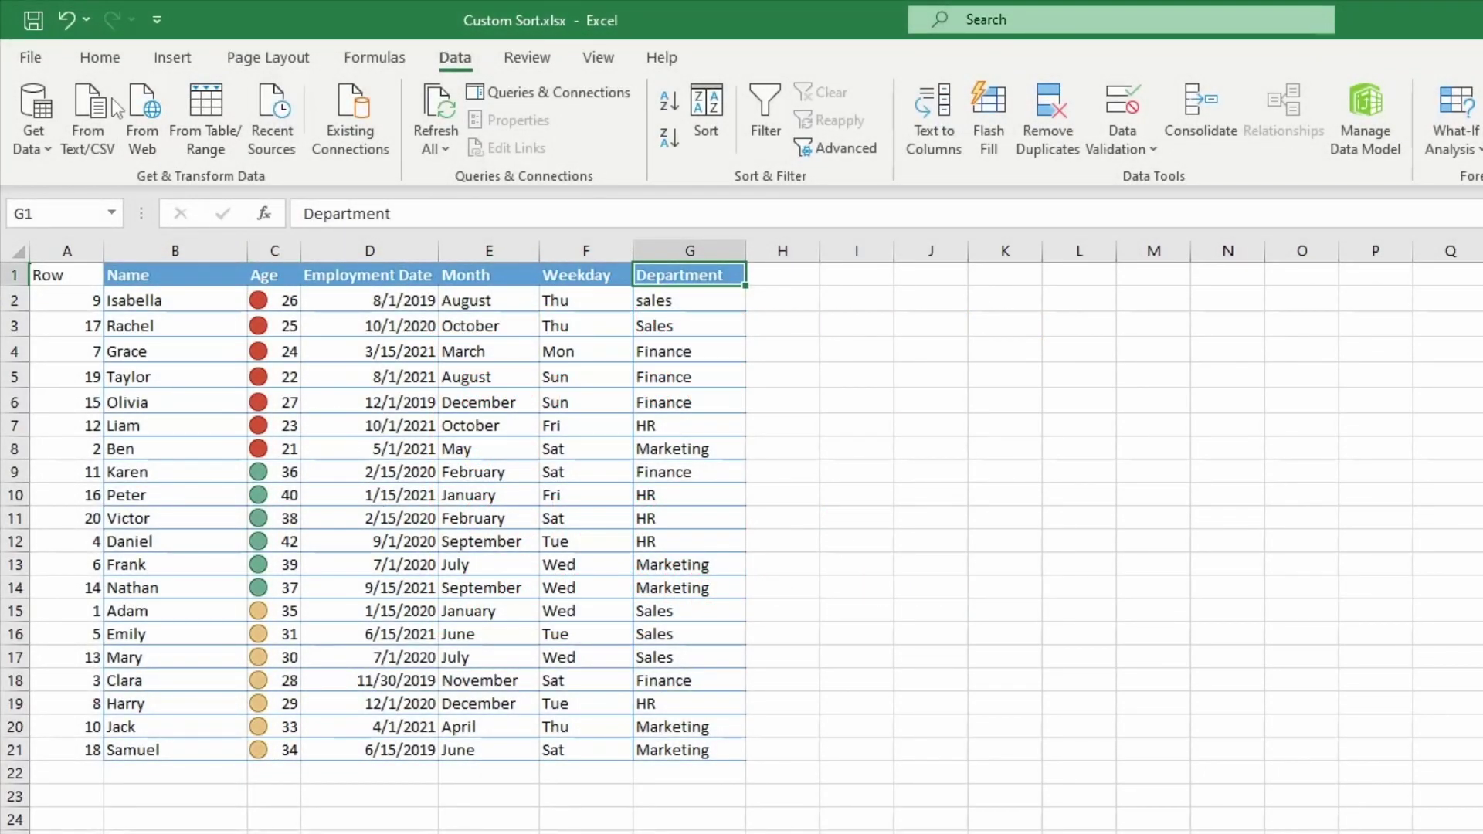
- Fill the Employment Date cells D6, D9 and D13 with the standard orange color
click(100, 62)
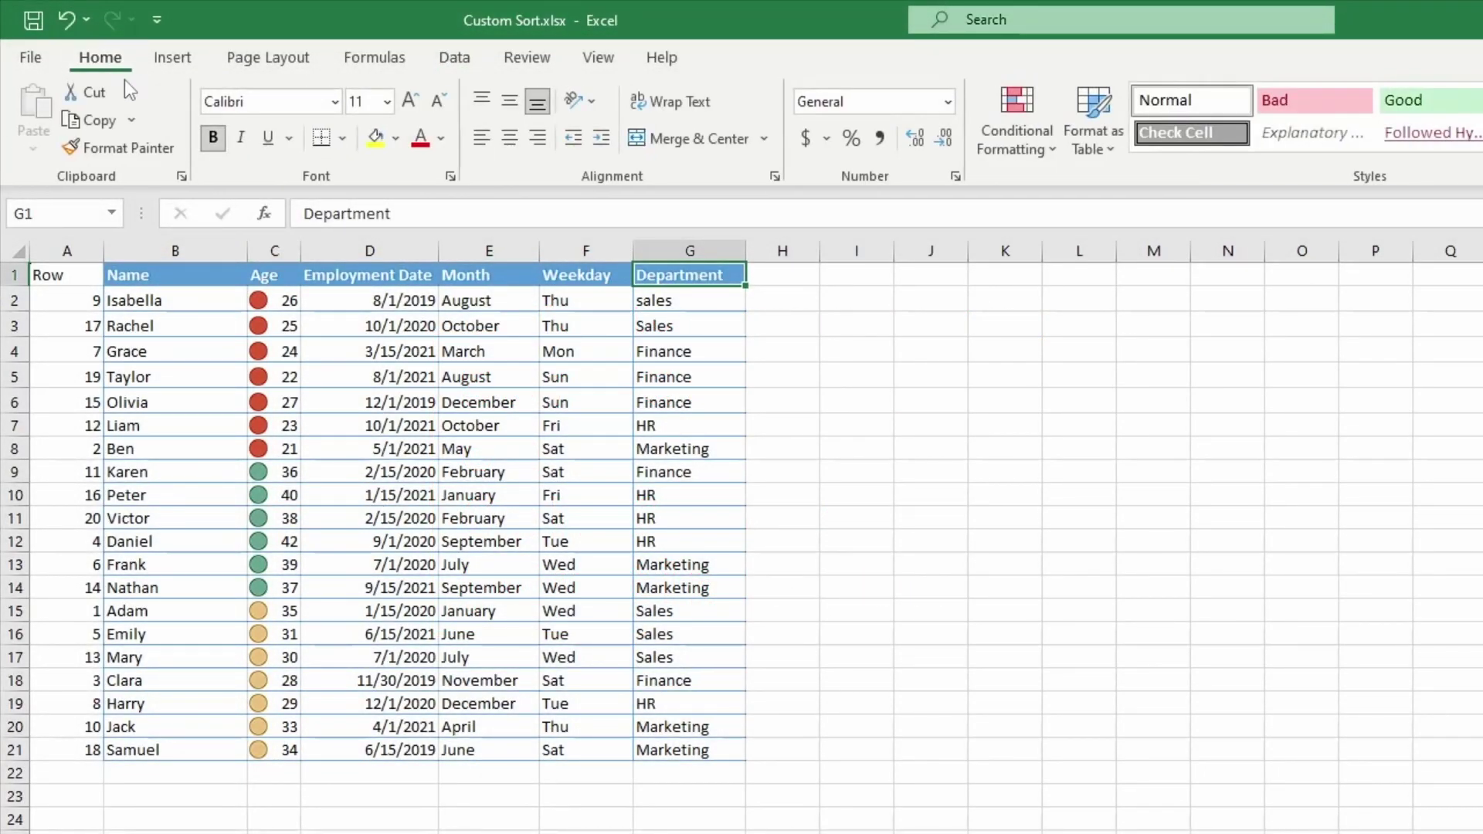
click(383, 406)
ctrl+click(377, 471)
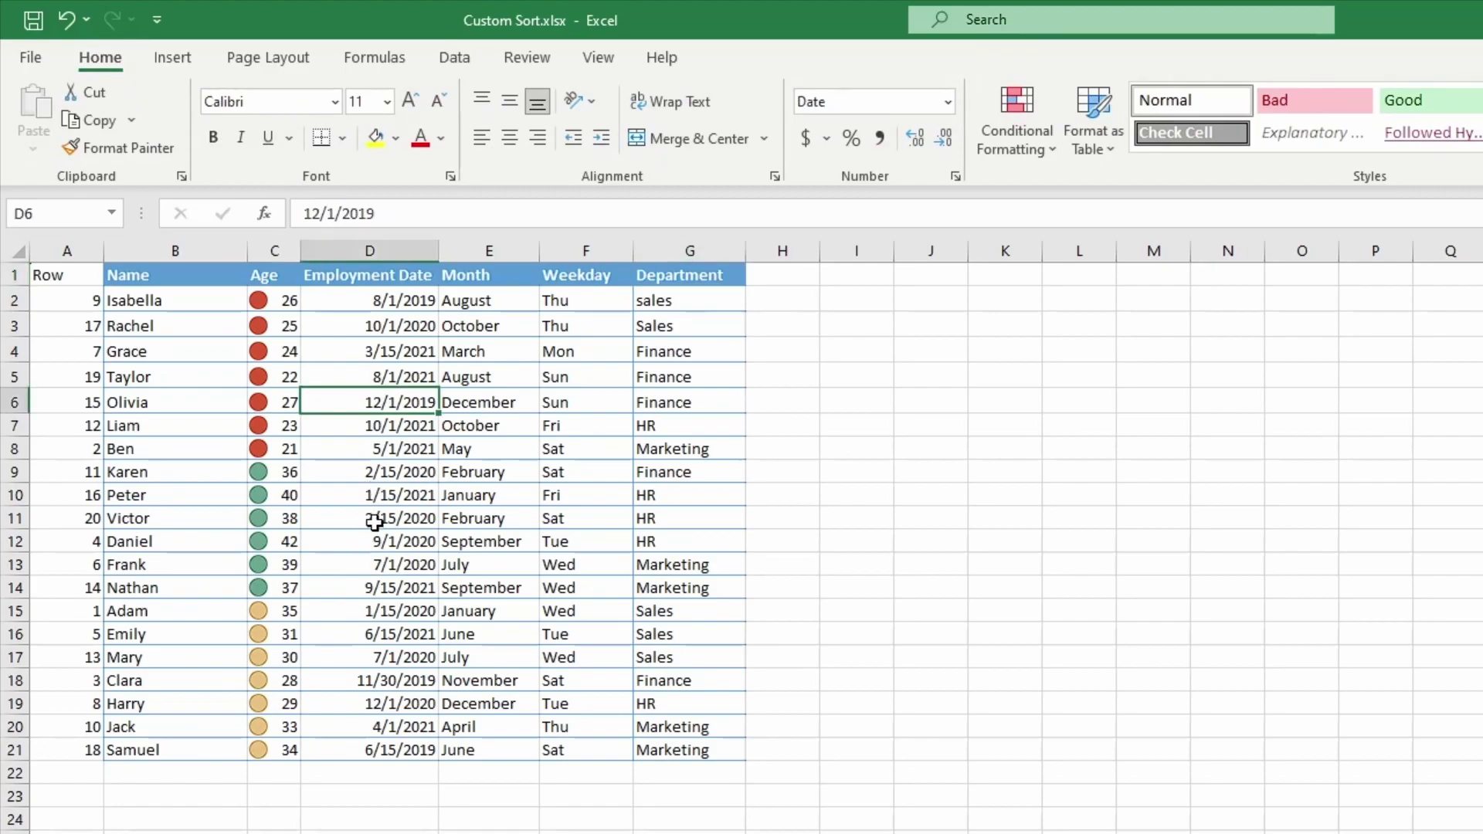
ctrl+click(349, 560)
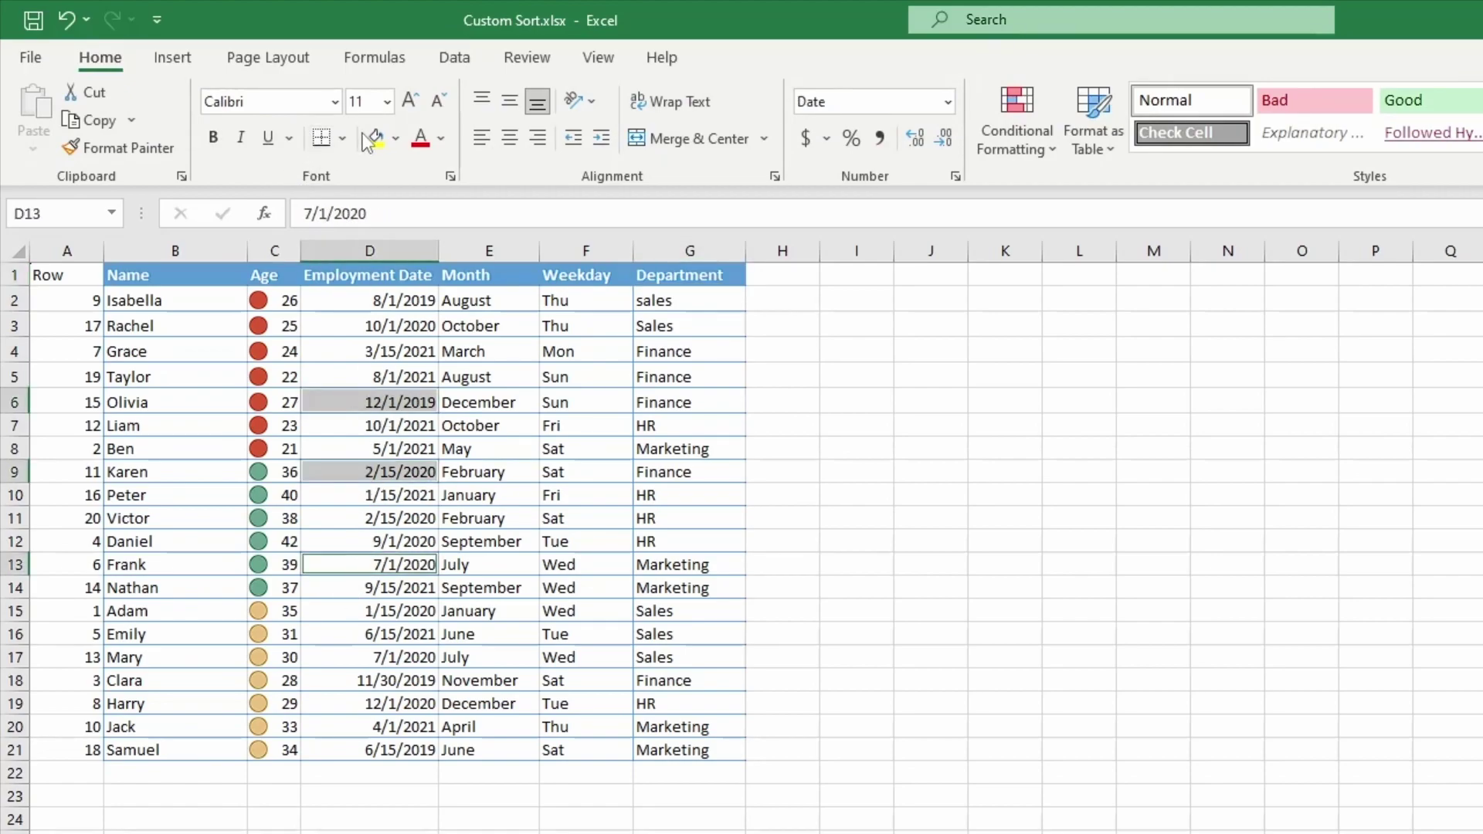
click(395, 139)
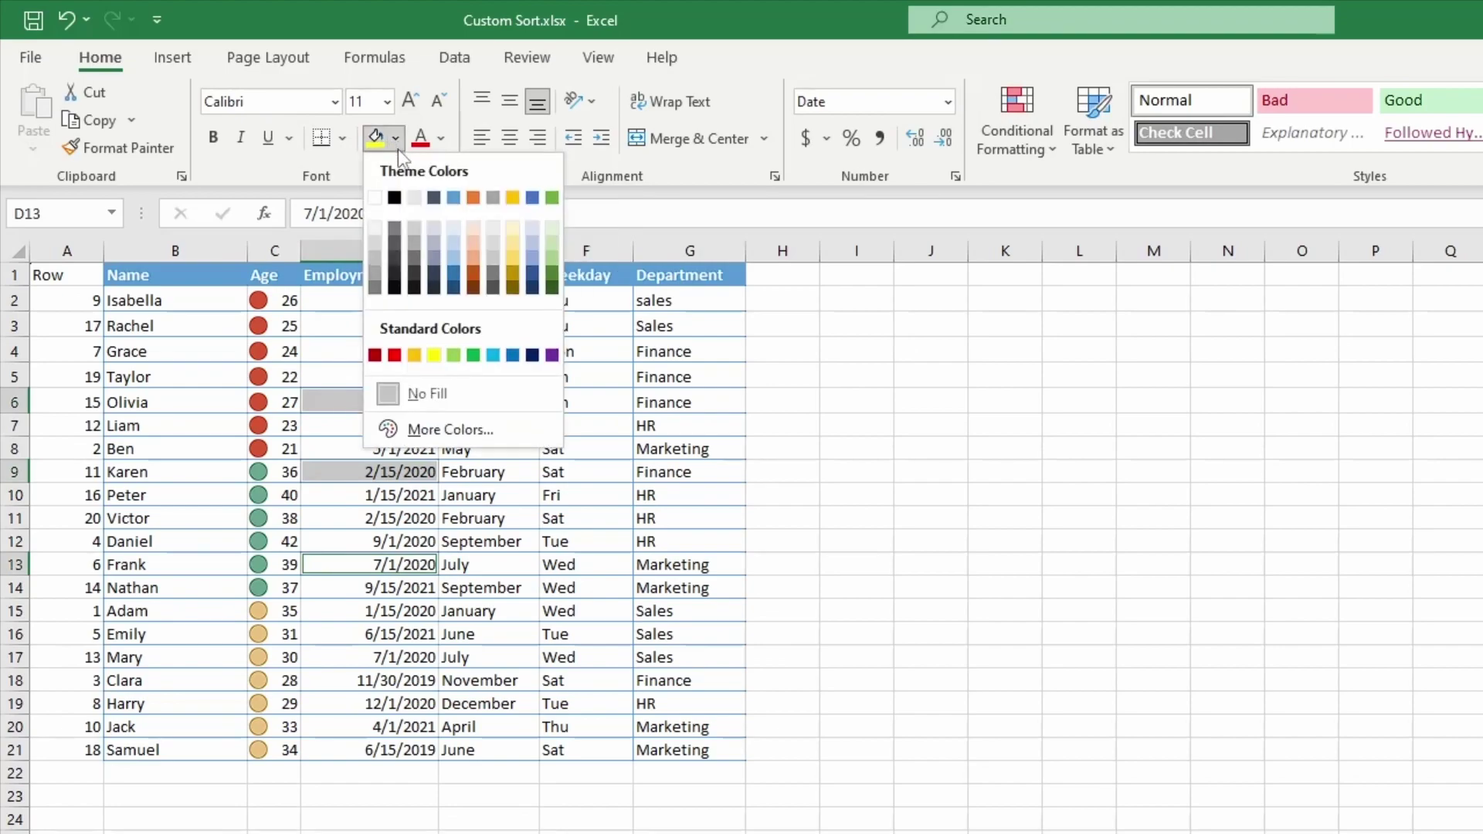
click(413, 356)
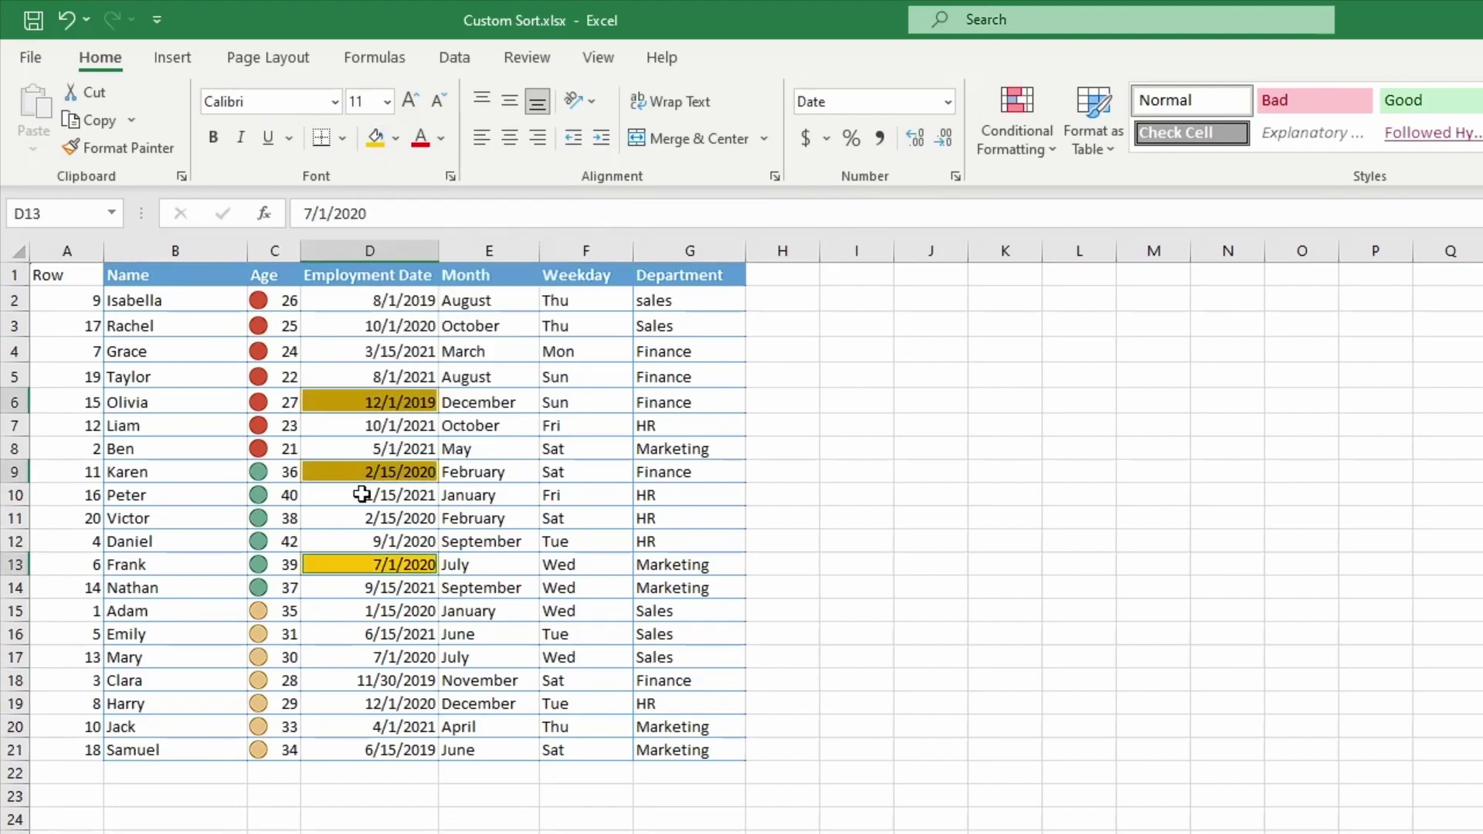
- Fill the Employment Date cells D3, D18 and D20 with the standard light green color
click(374, 327)
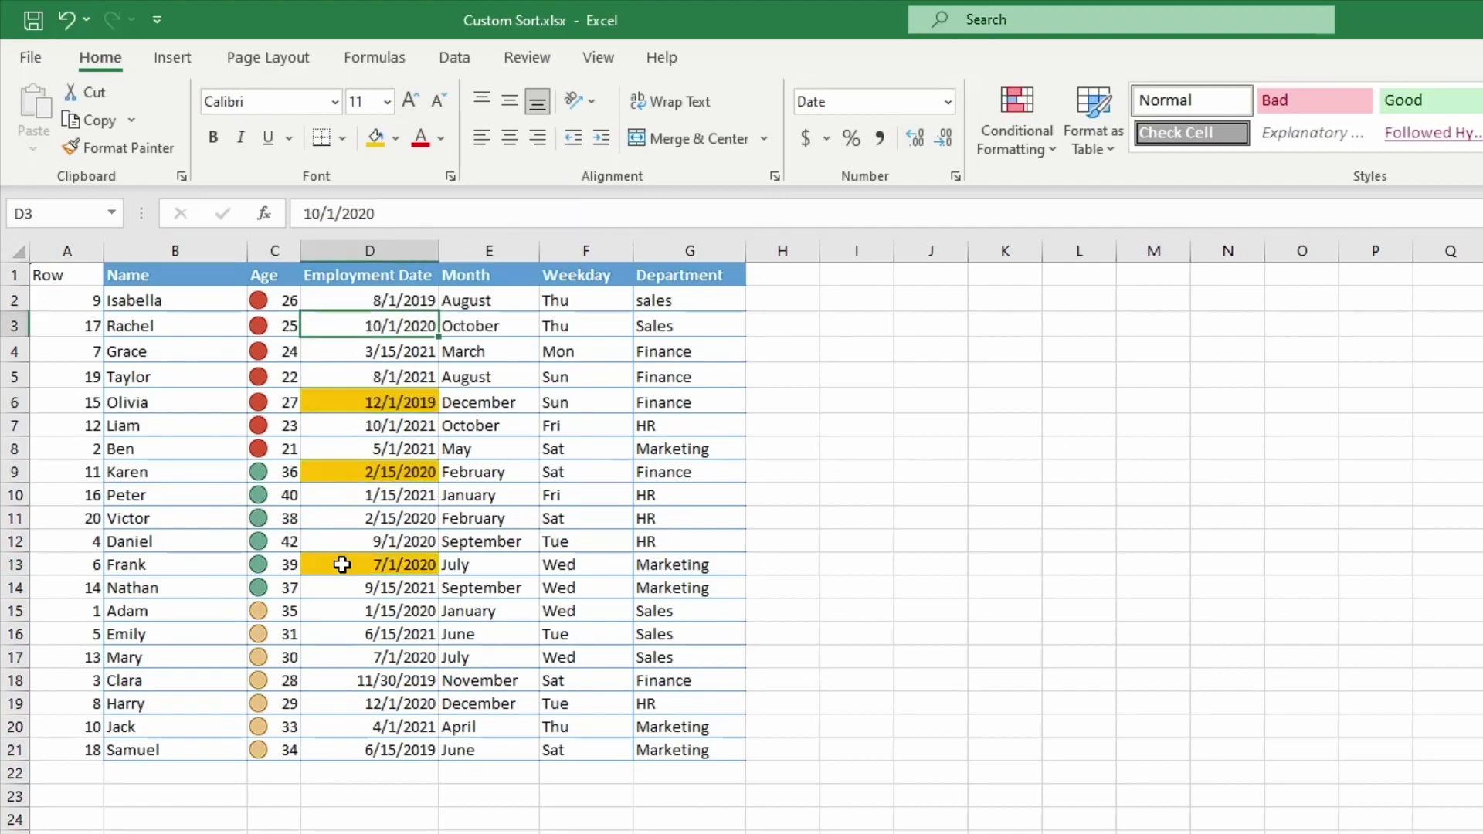
ctrl+click(369, 676)
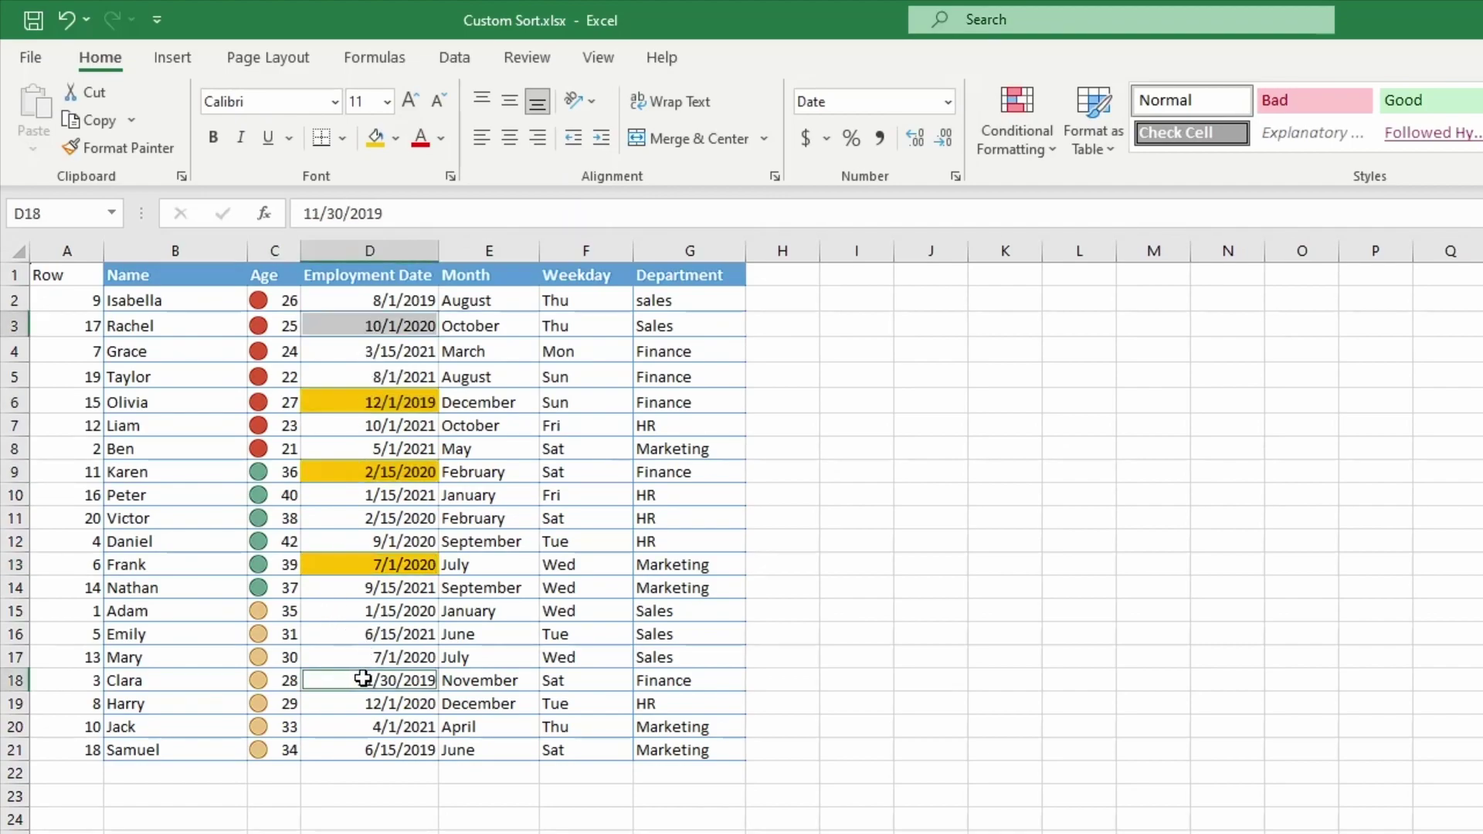
ctrl+click(359, 728)
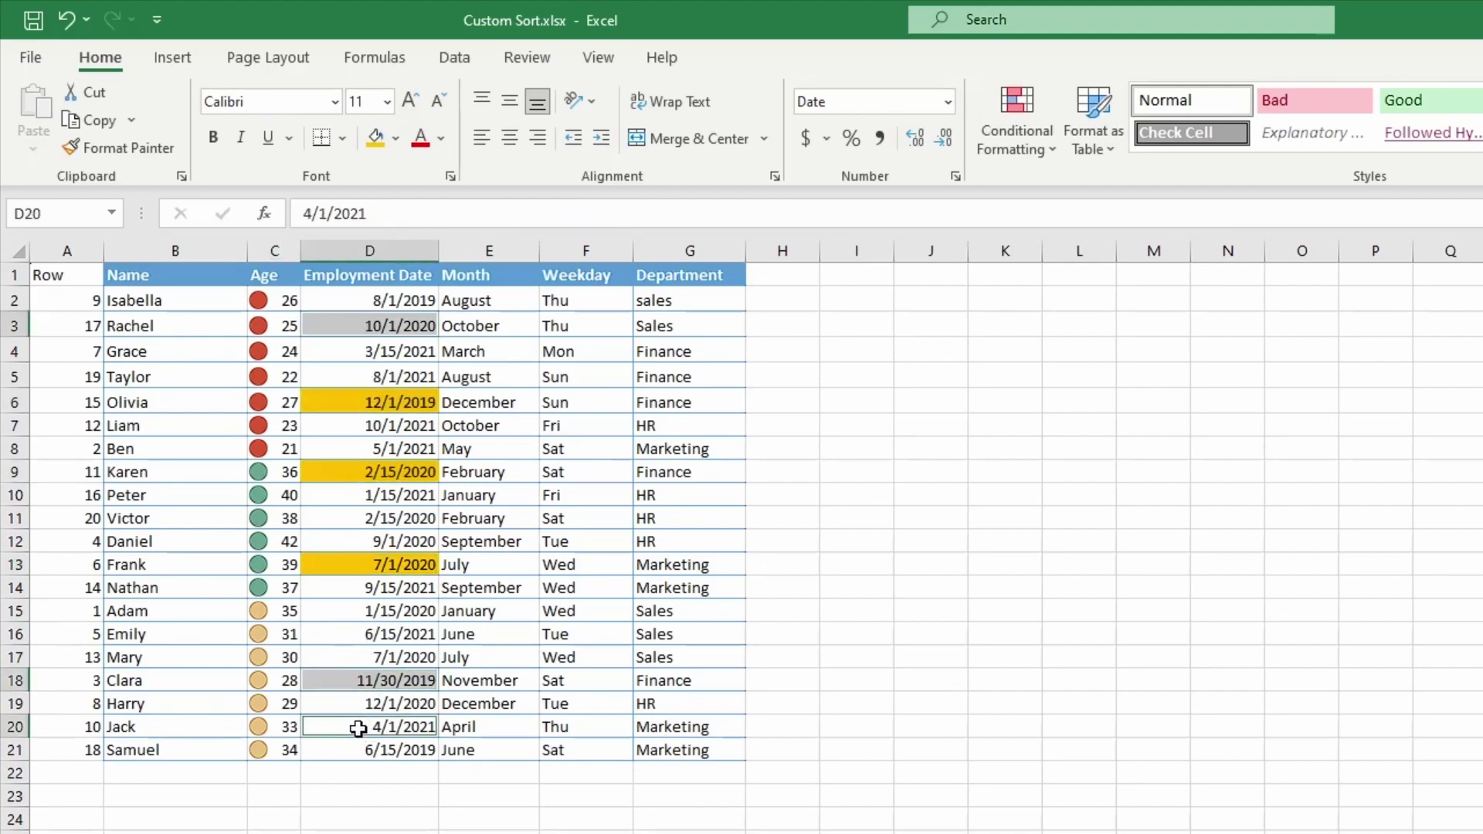
click(395, 138)
click(454, 355)
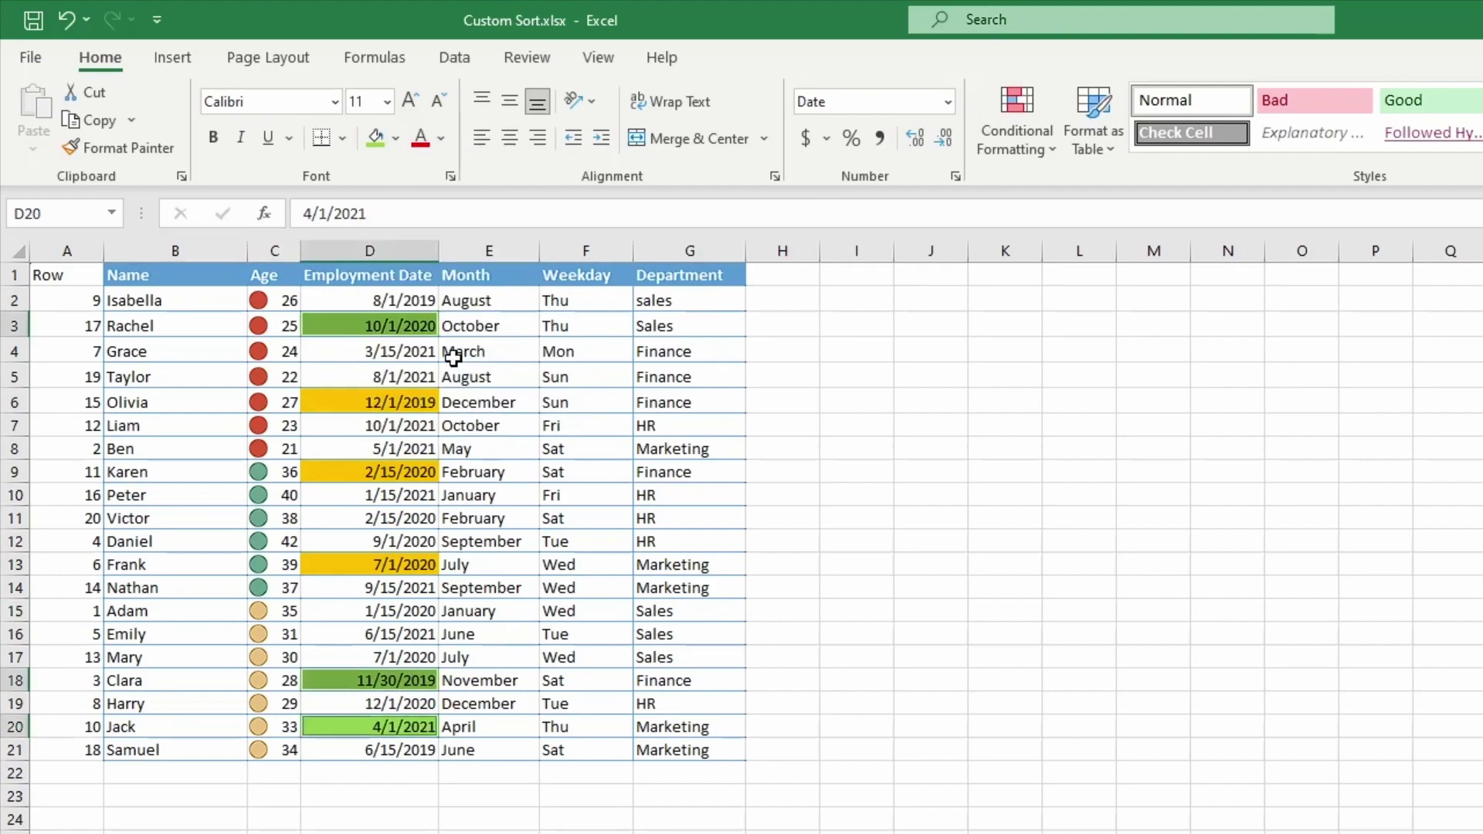
- Reopen the custom sort, add a new level and move it below the two Age levels
click(386, 330)
key(alt+a)
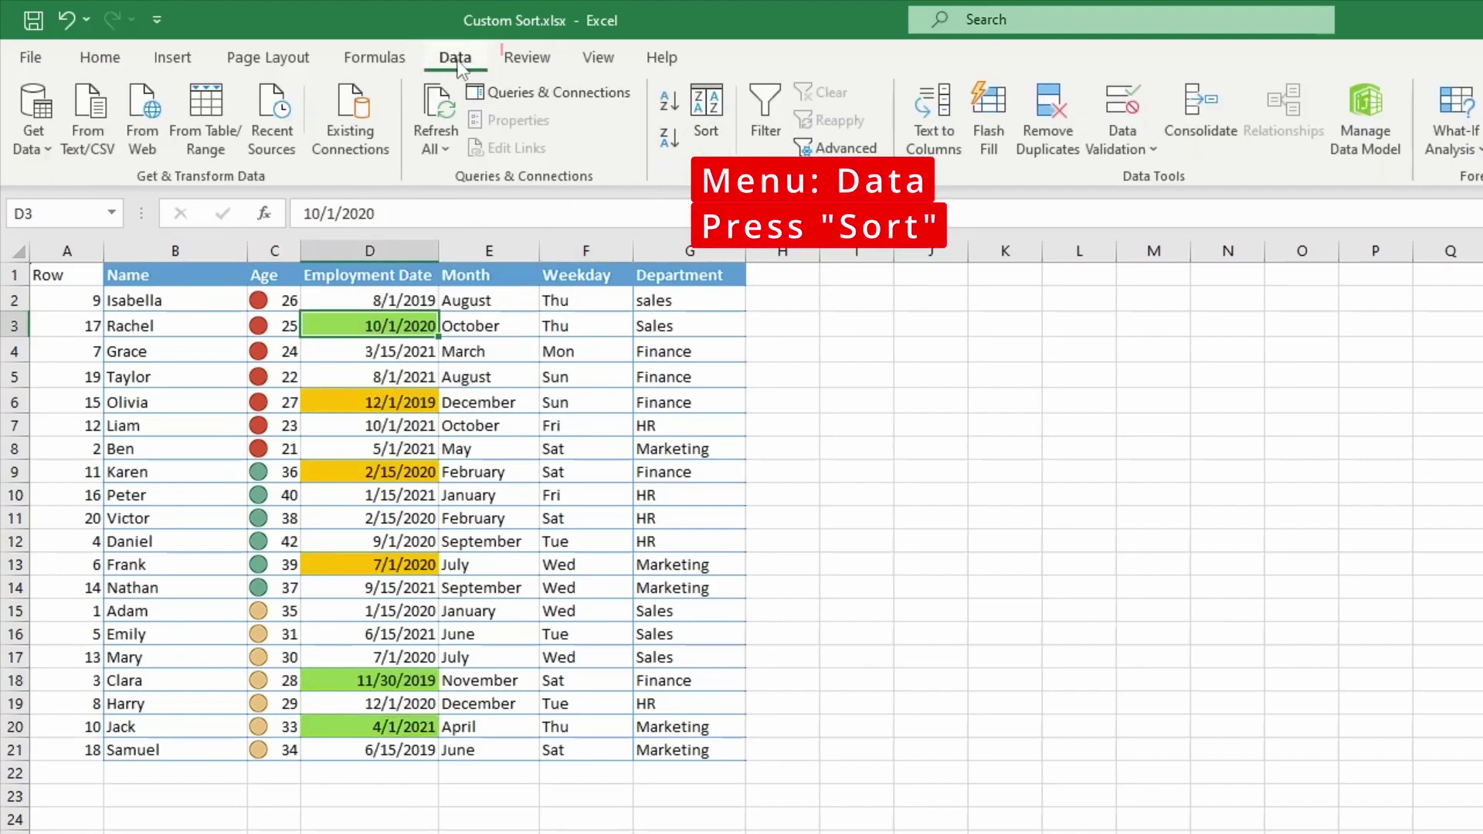
click(704, 108)
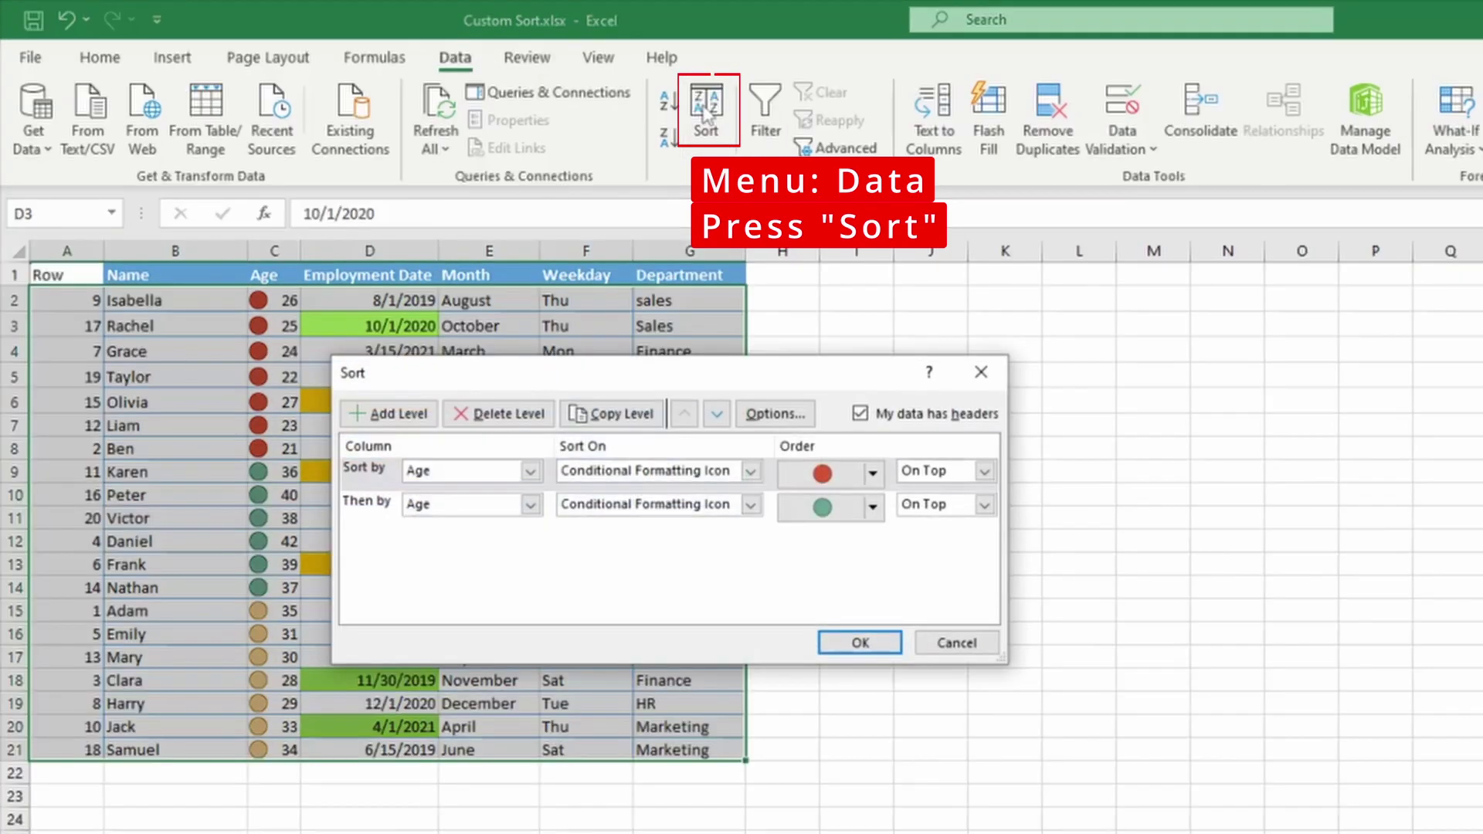
click(391, 417)
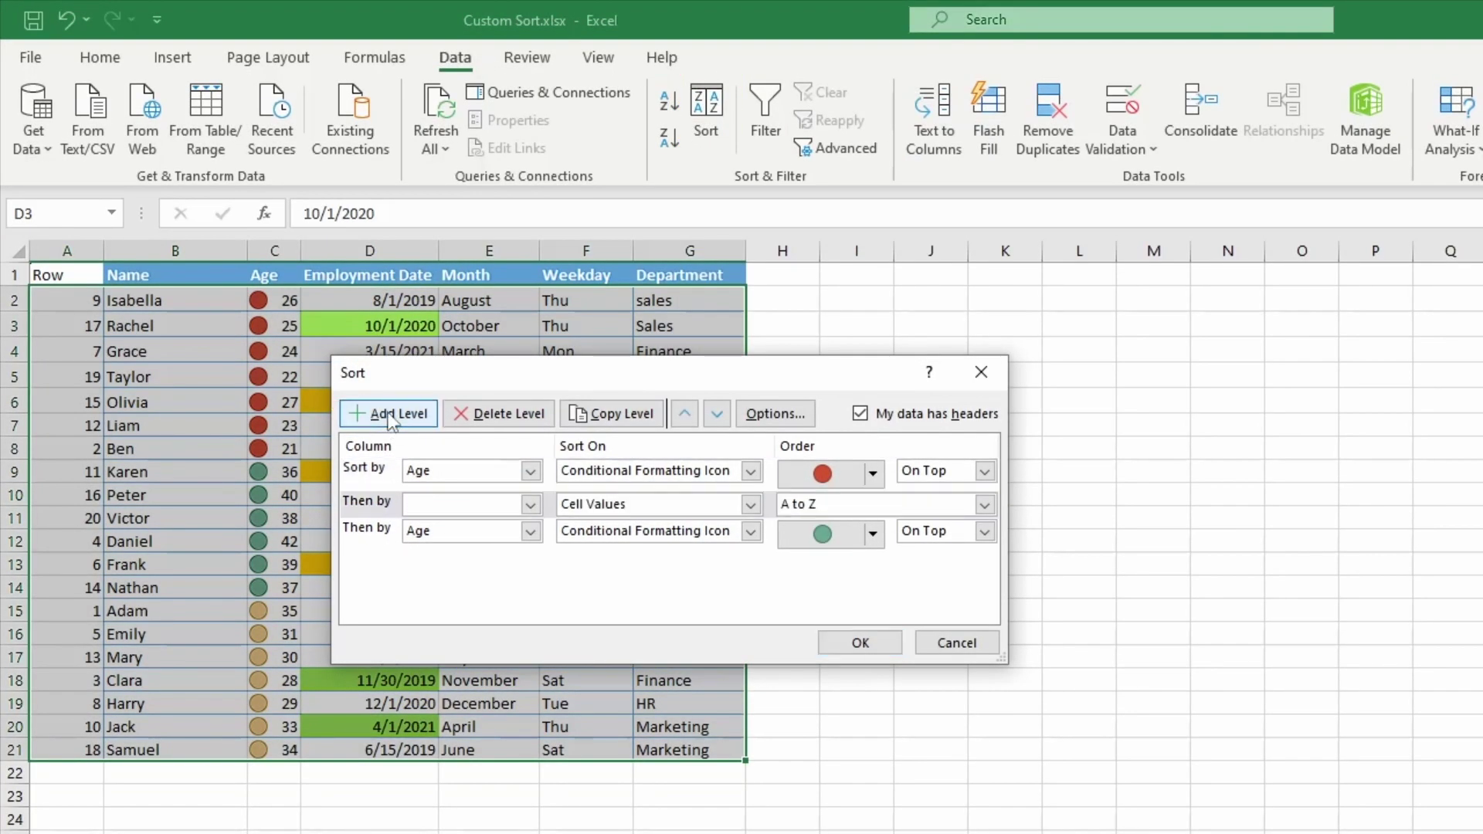
click(718, 414)
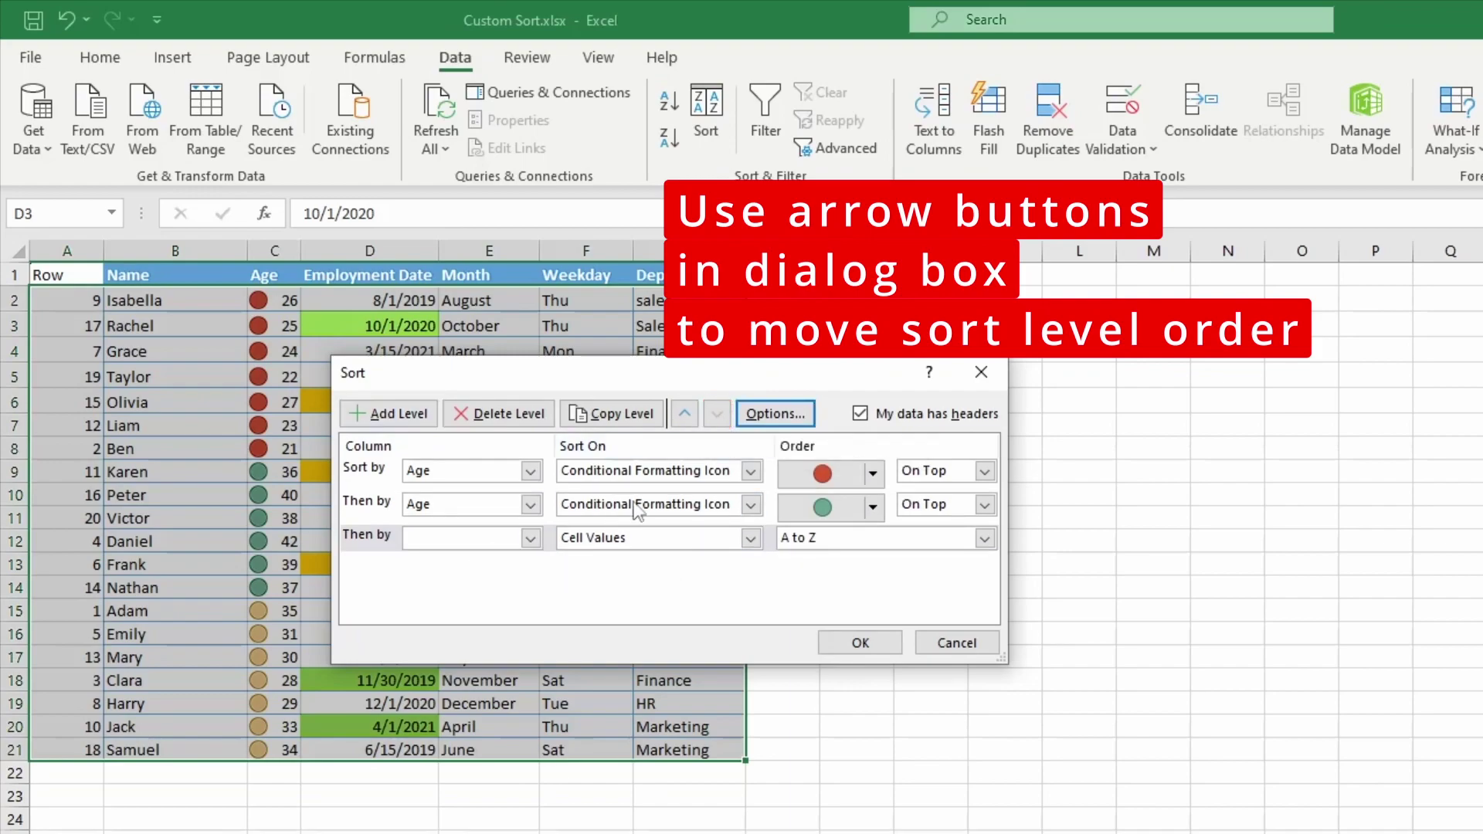
- Set the third level to Employment Date on Cell Color, with light green On Top
click(498, 539)
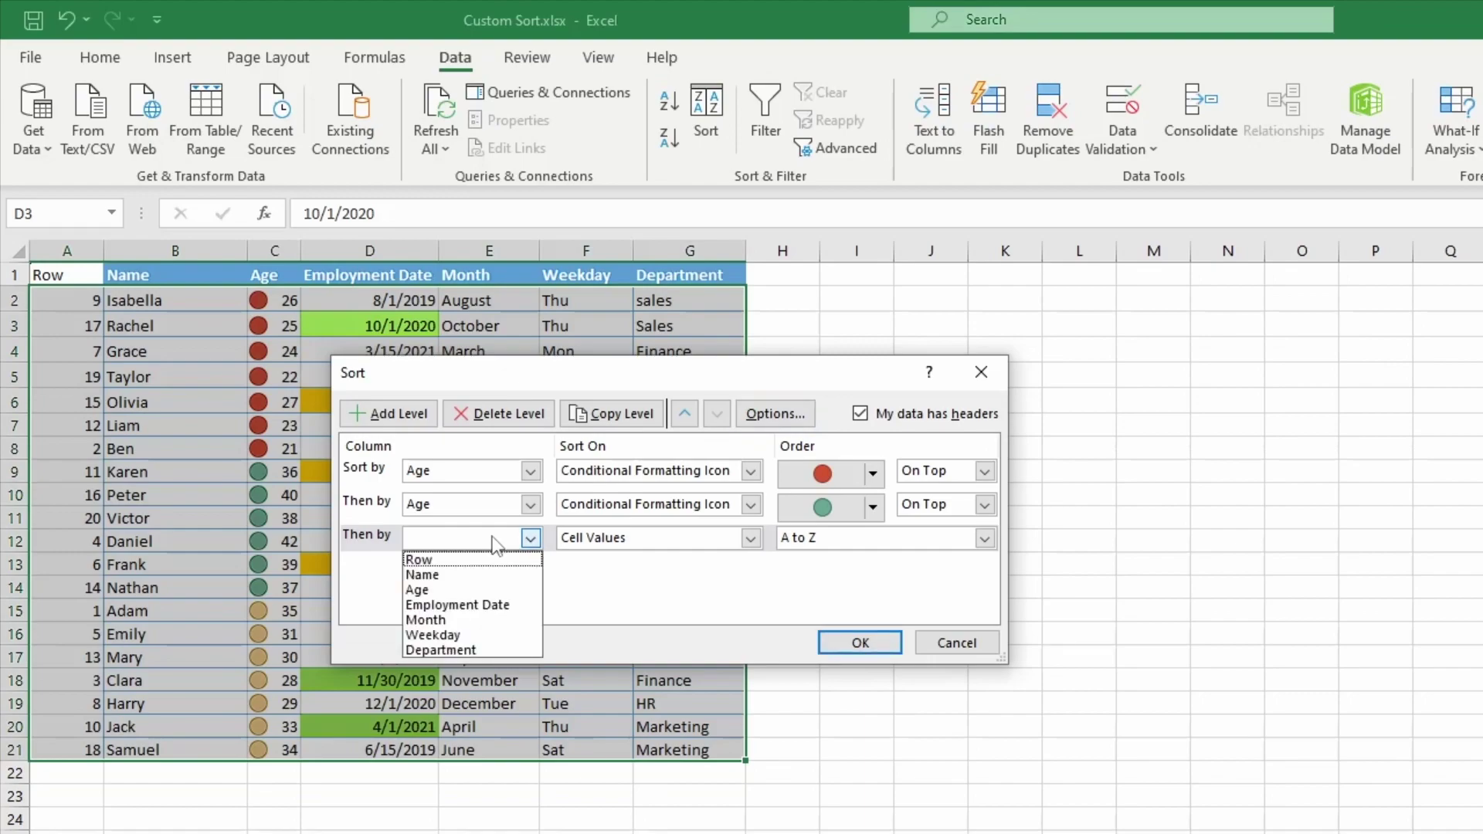
click(479, 606)
click(666, 540)
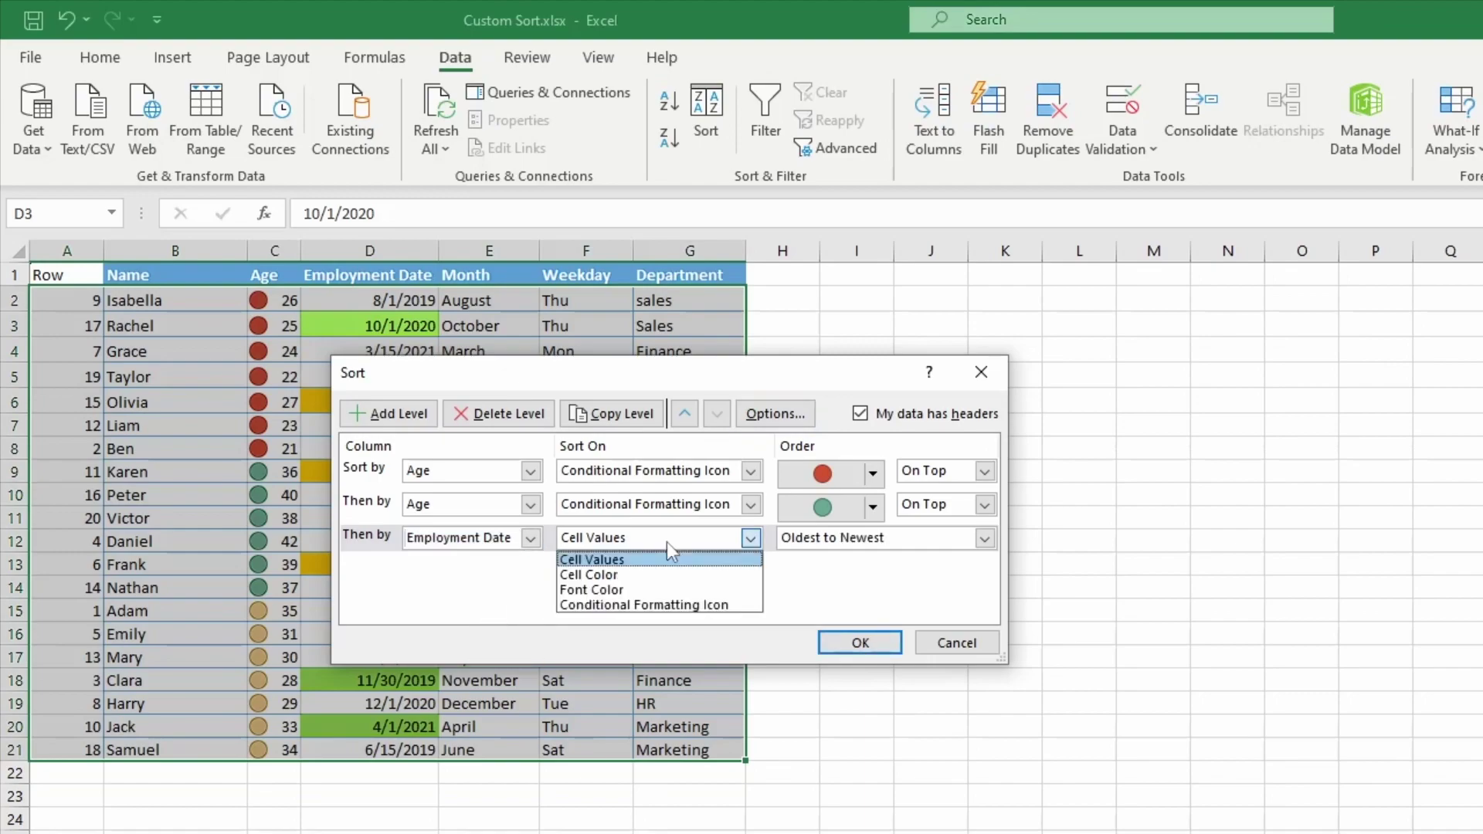
click(608, 573)
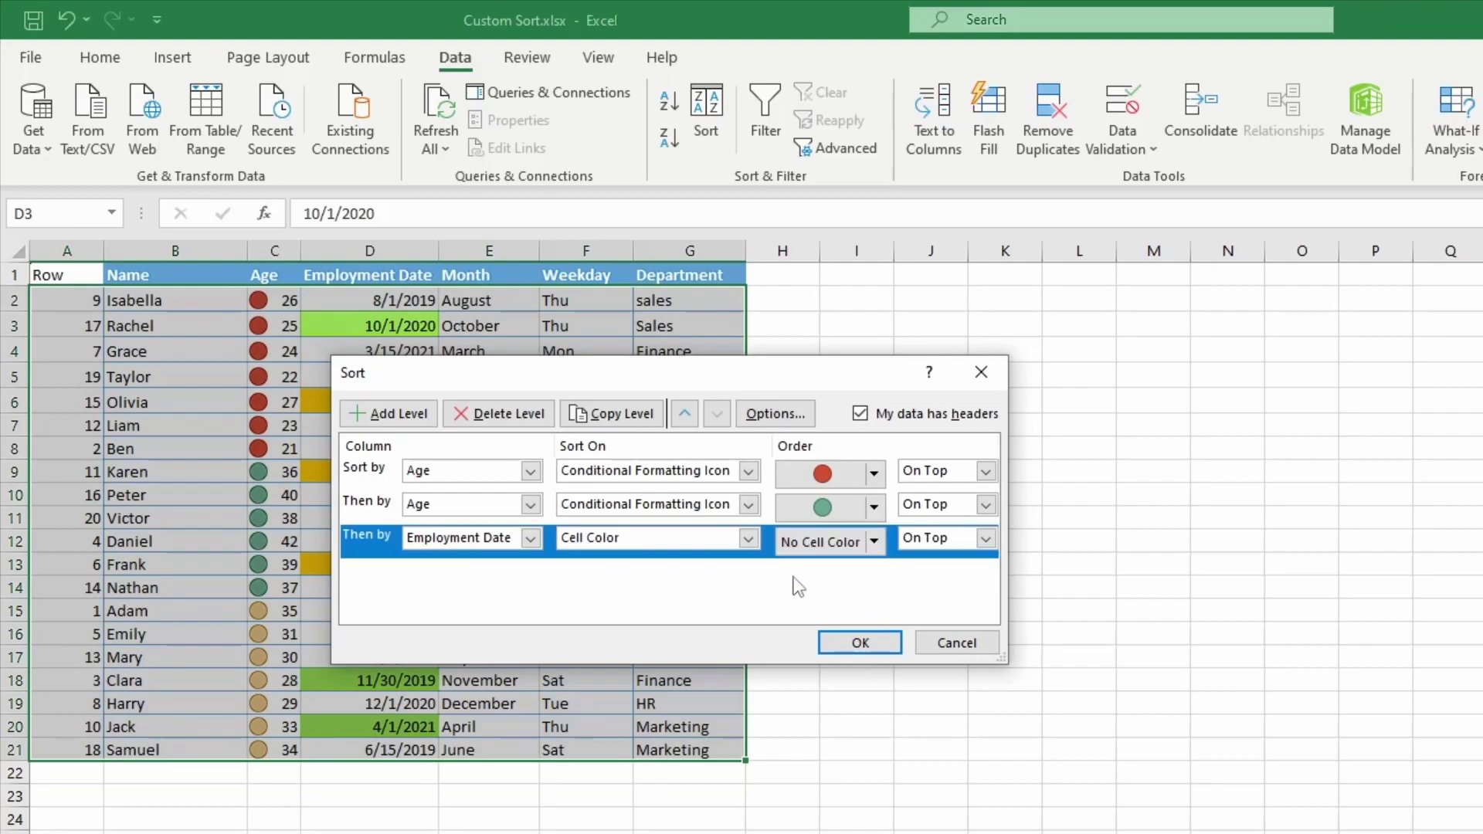
click(826, 541)
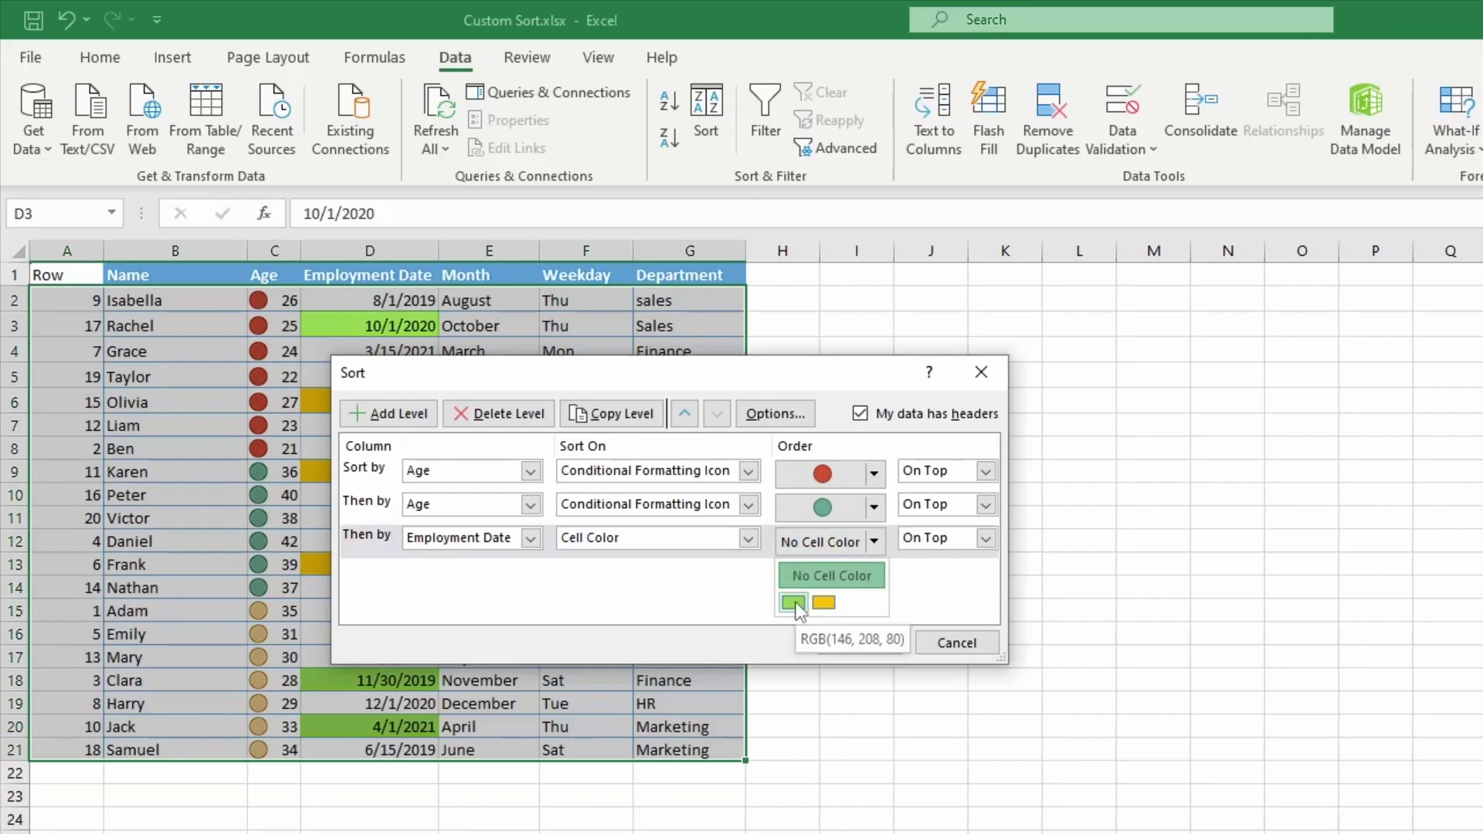
click(794, 603)
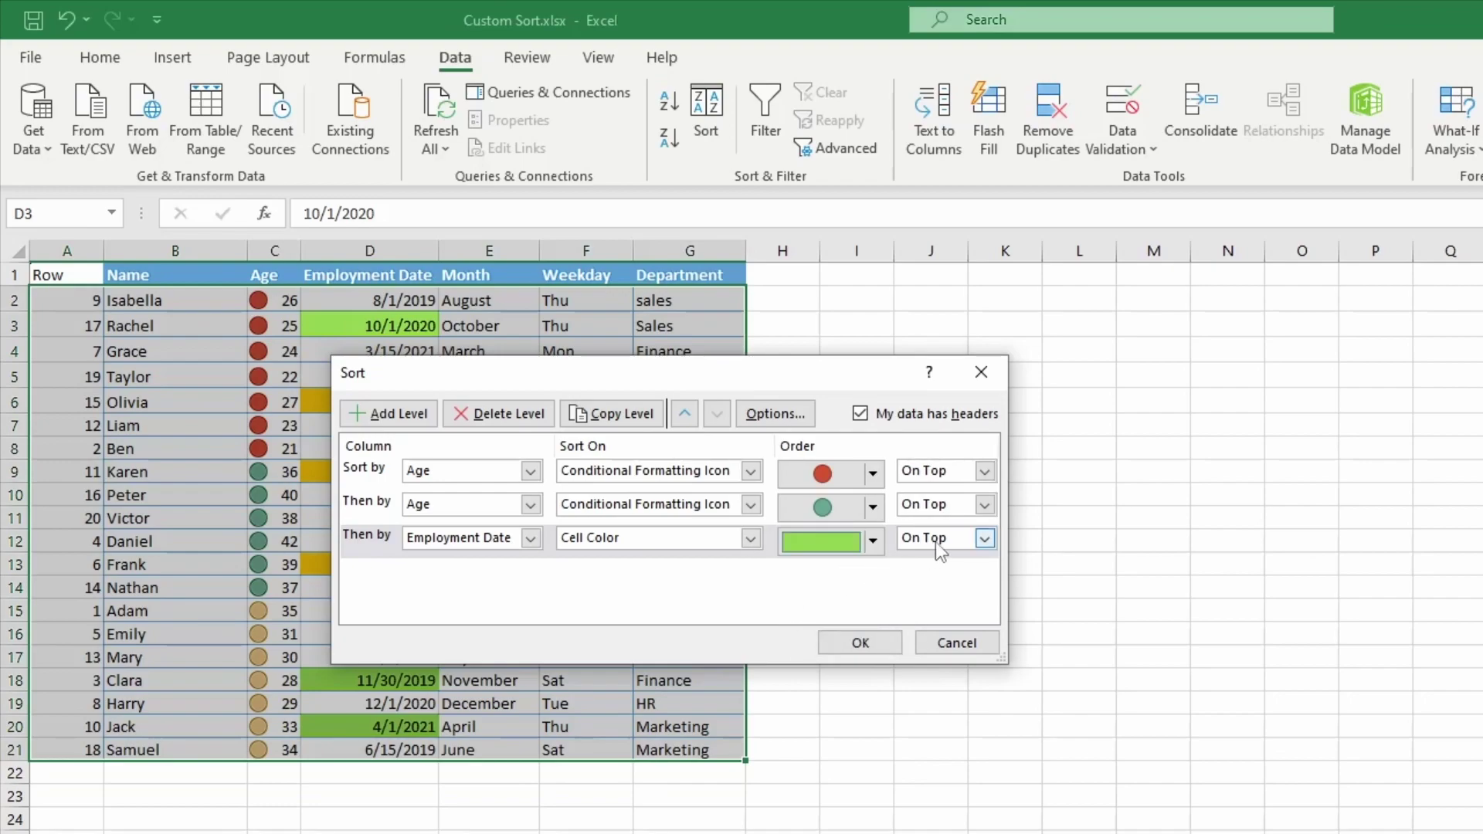
- Add a fourth level by Employment Date on Cell Color with orange On Top, and apply the four-level sort
click(403, 414)
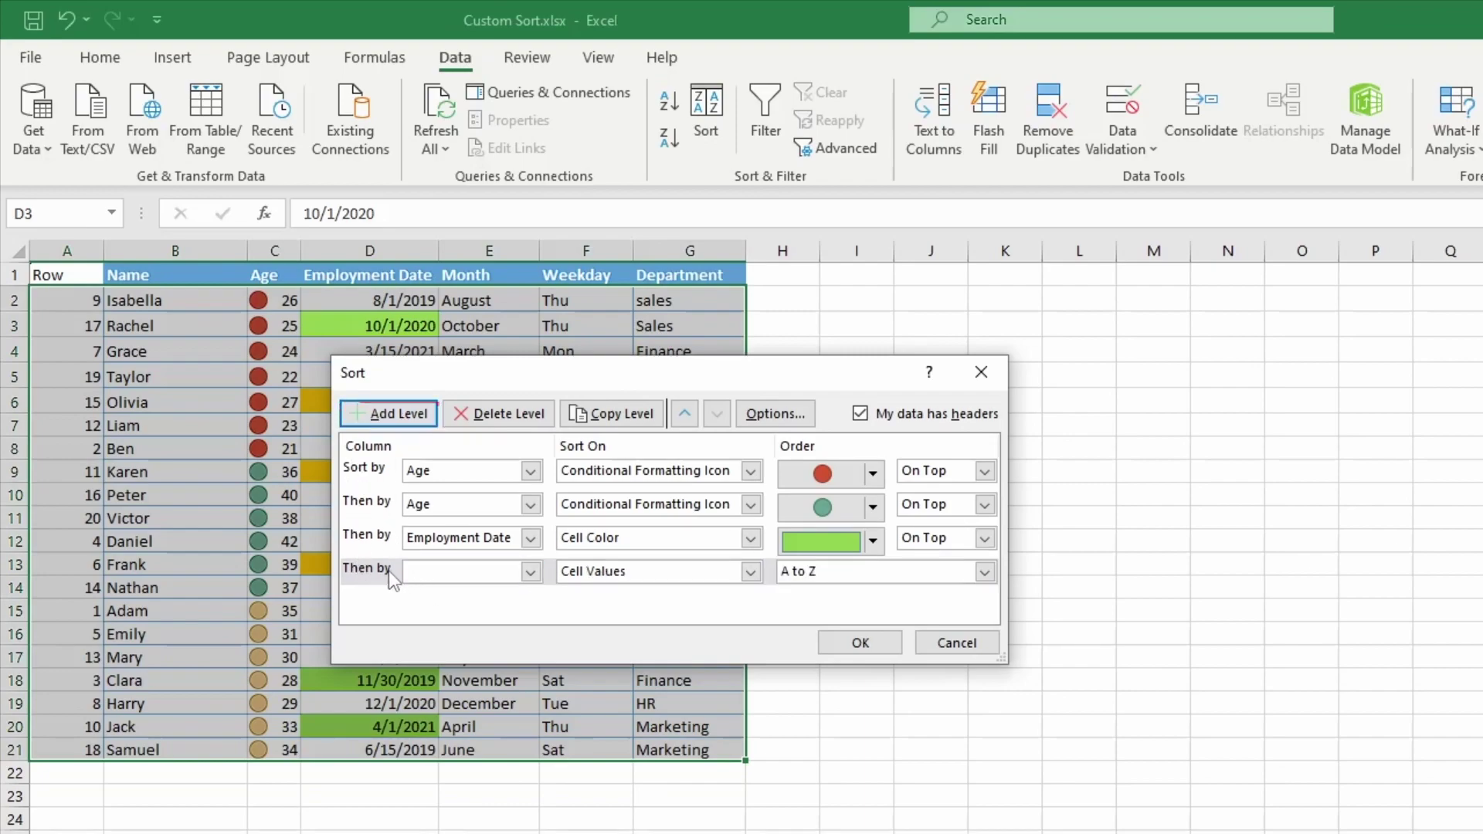
click(531, 572)
click(487, 639)
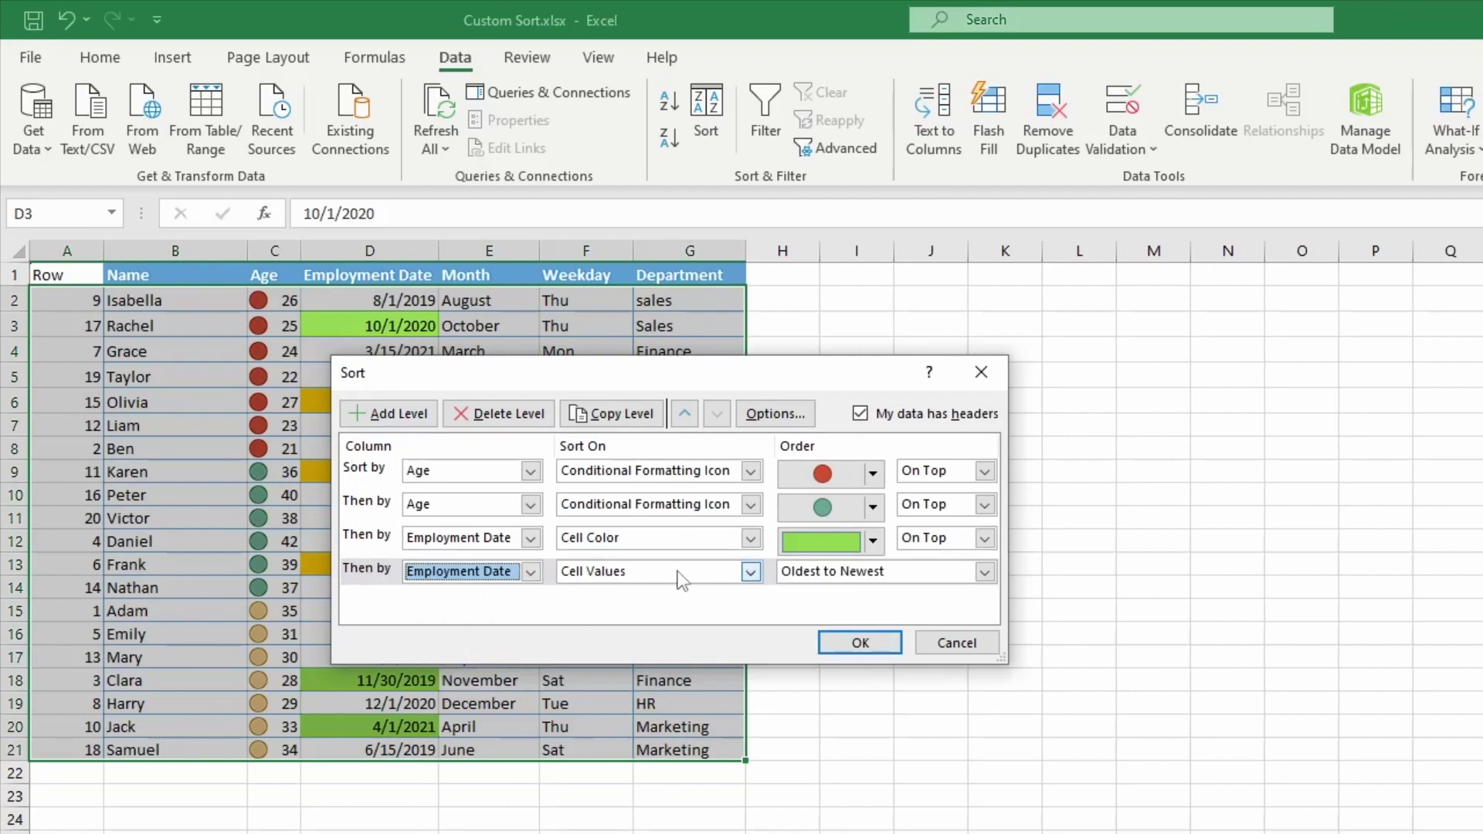
click(746, 574)
click(699, 610)
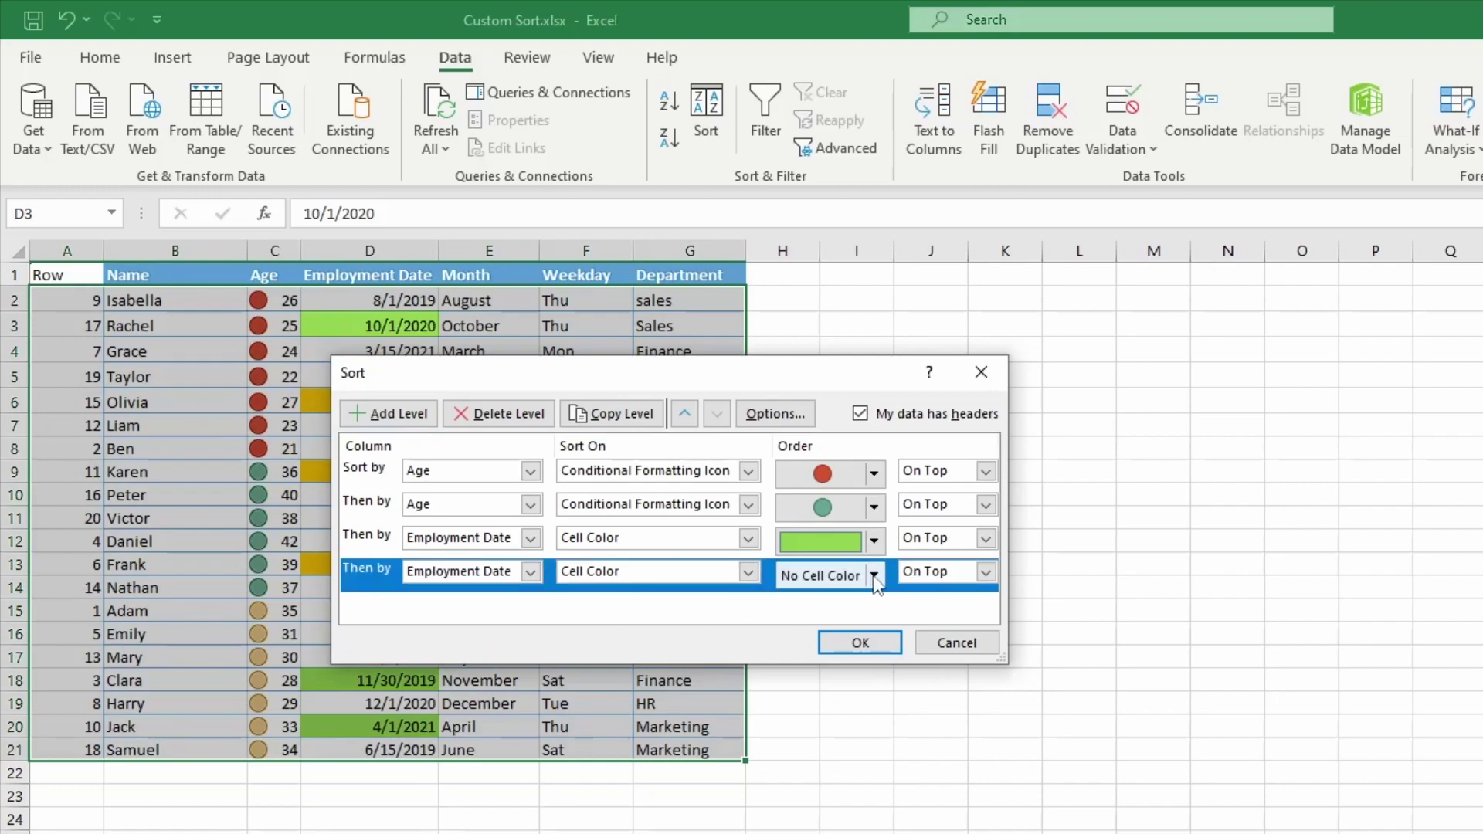
click(873, 576)
click(823, 636)
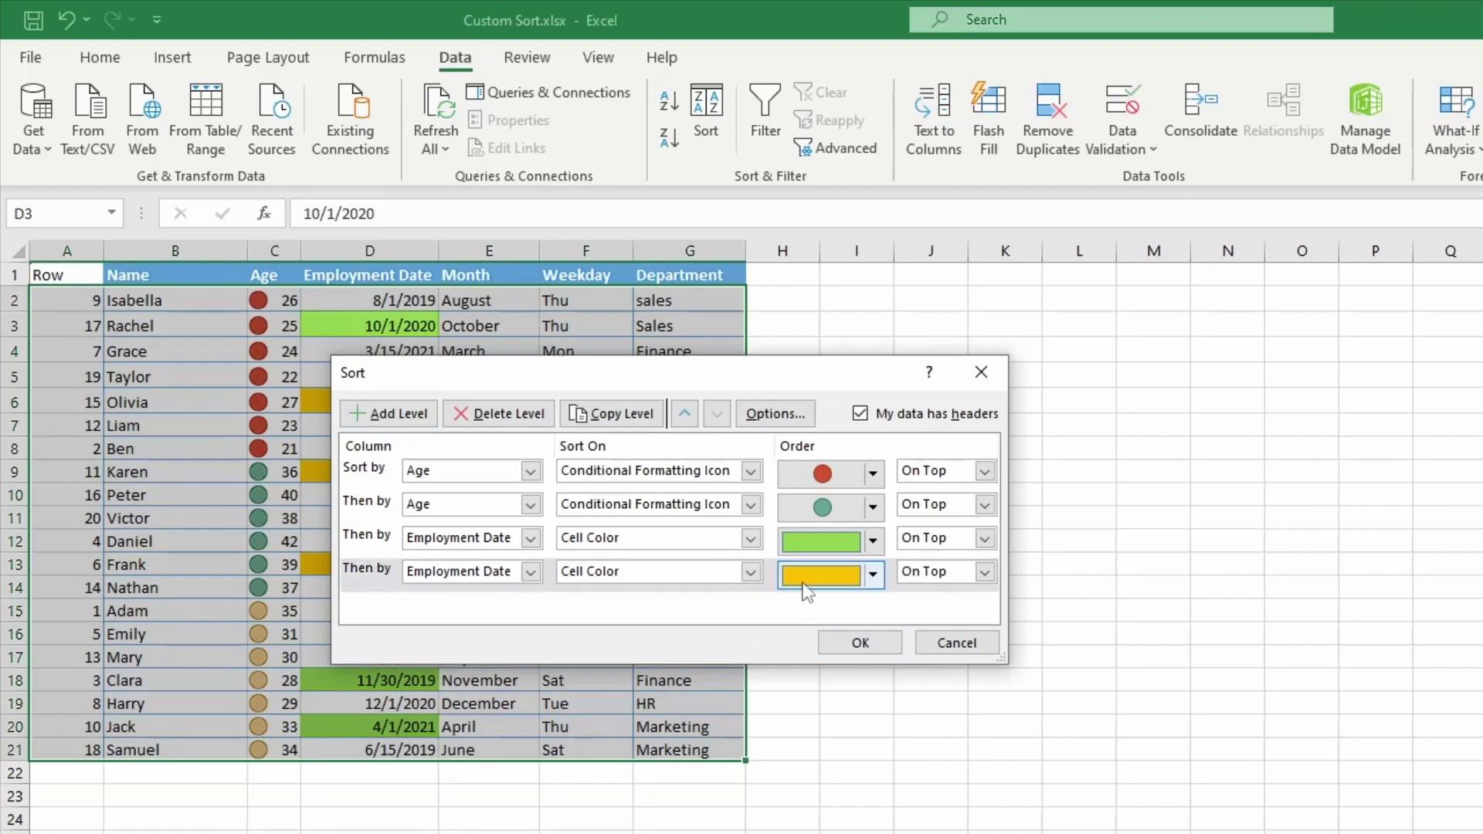
click(861, 645)
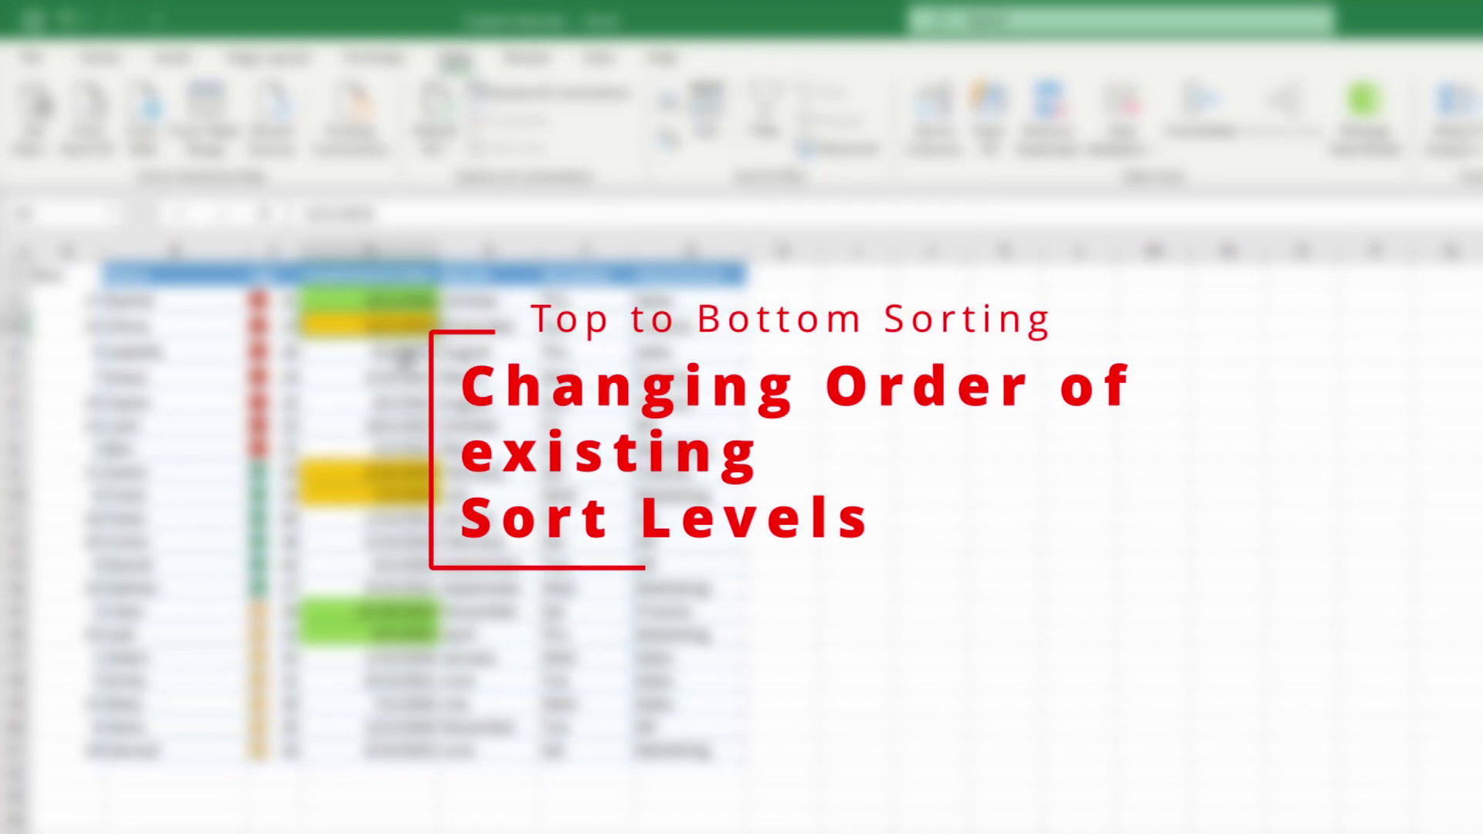
- Reopen the custom sort and move the light green Employment Date level up to first place
click(706, 112)
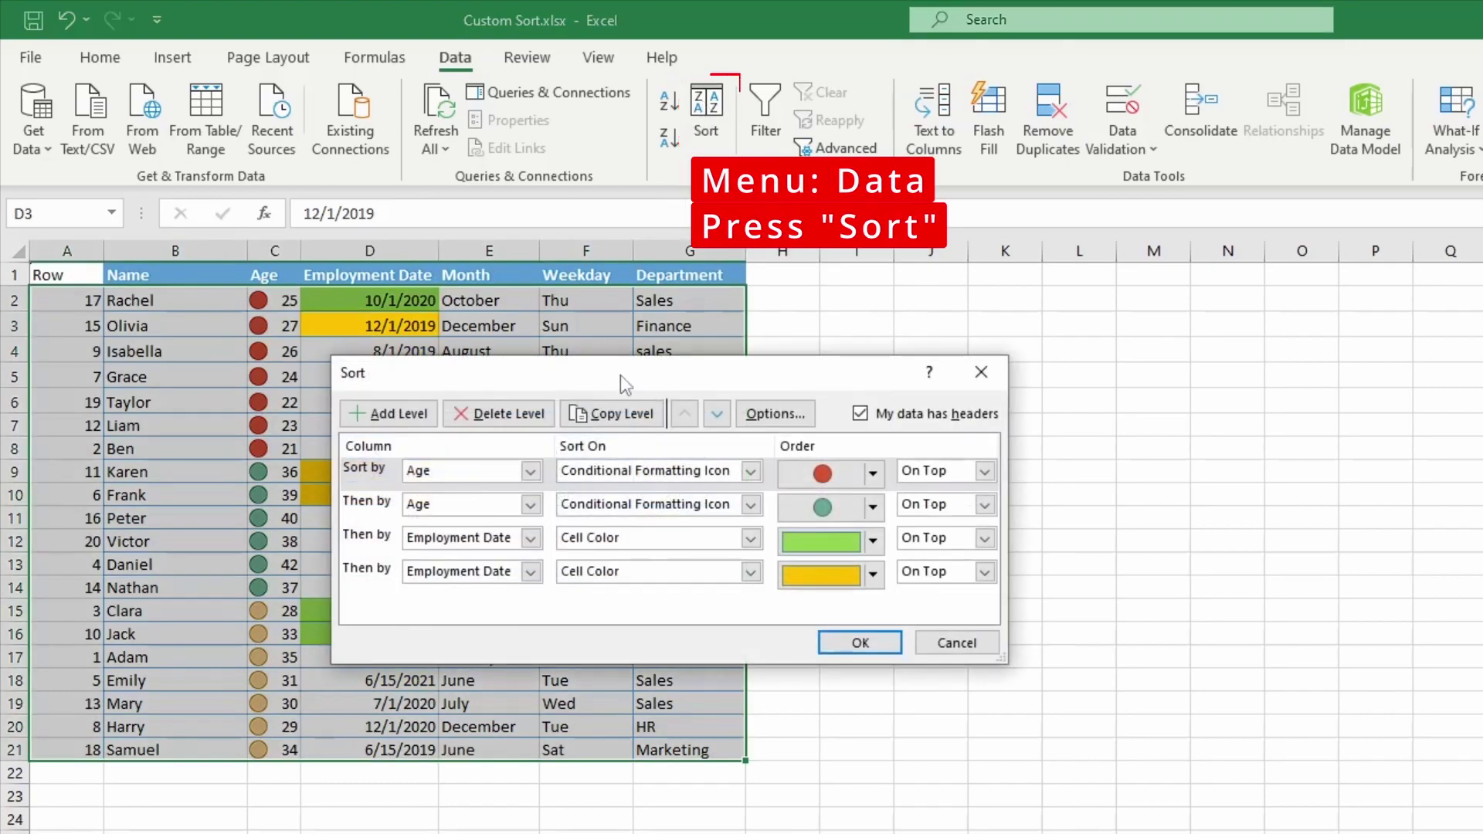
drag(573, 372, 429, 369)
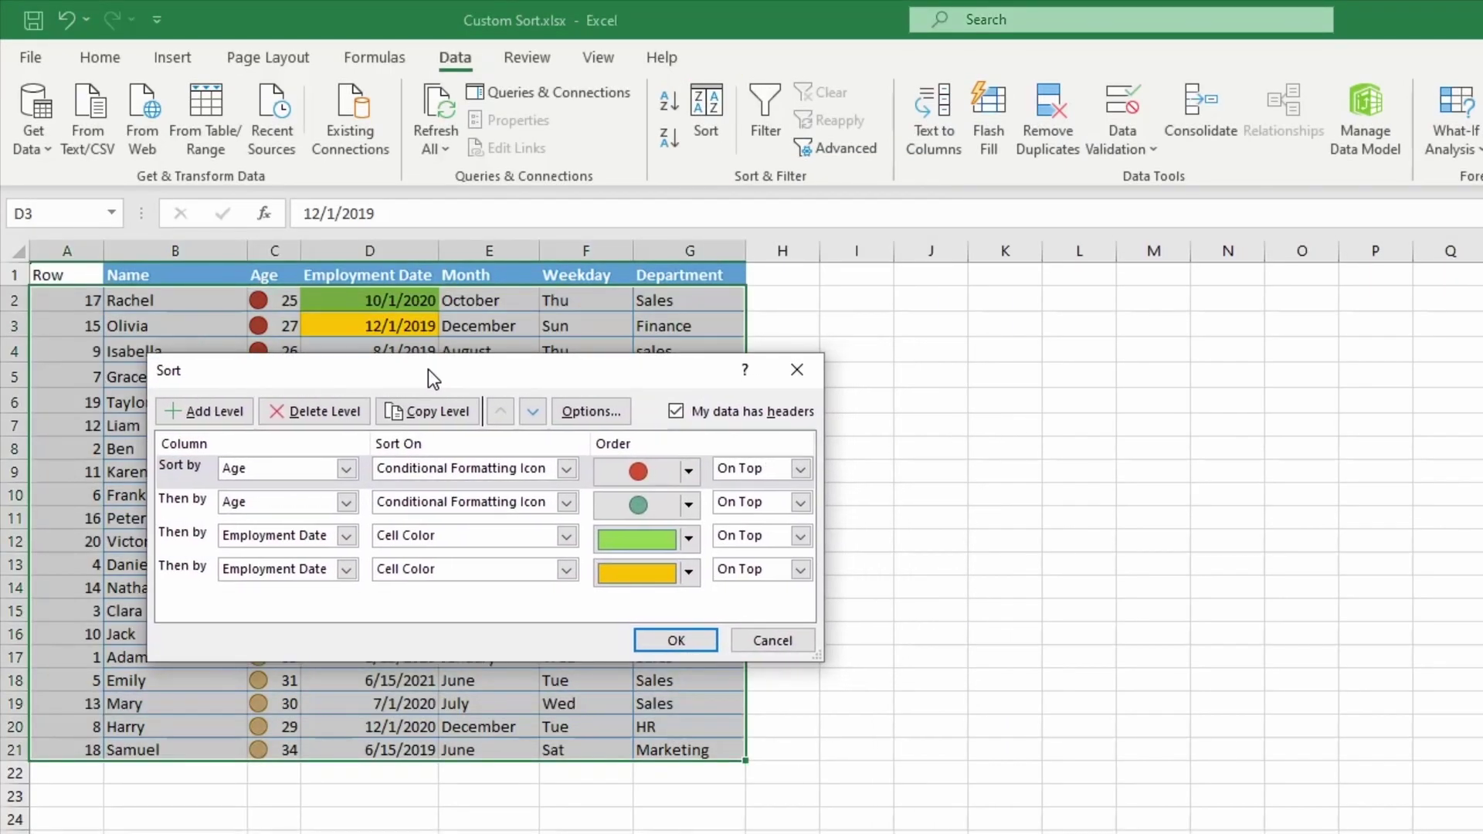
click(177, 534)
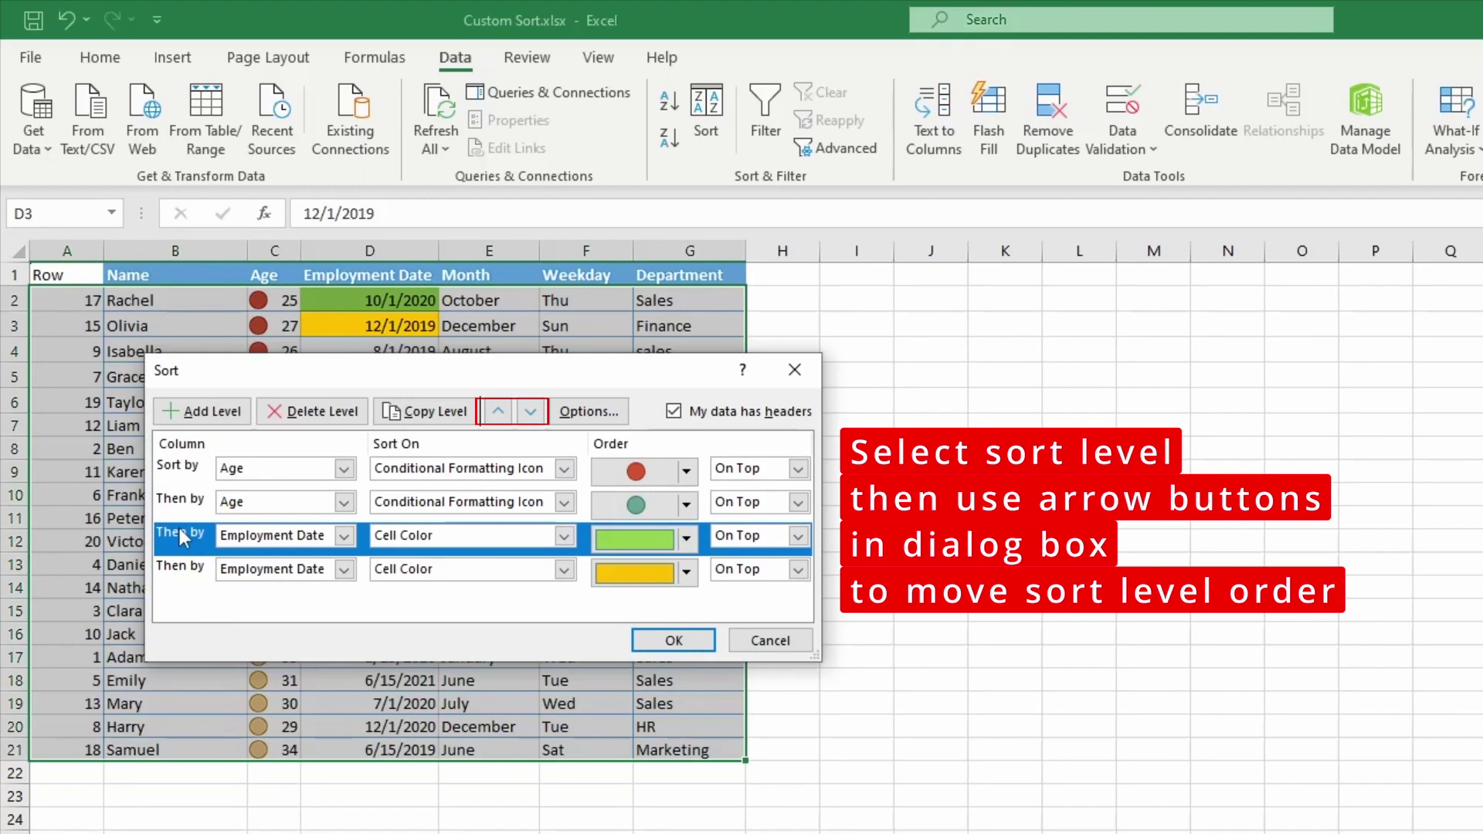
click(497, 411)
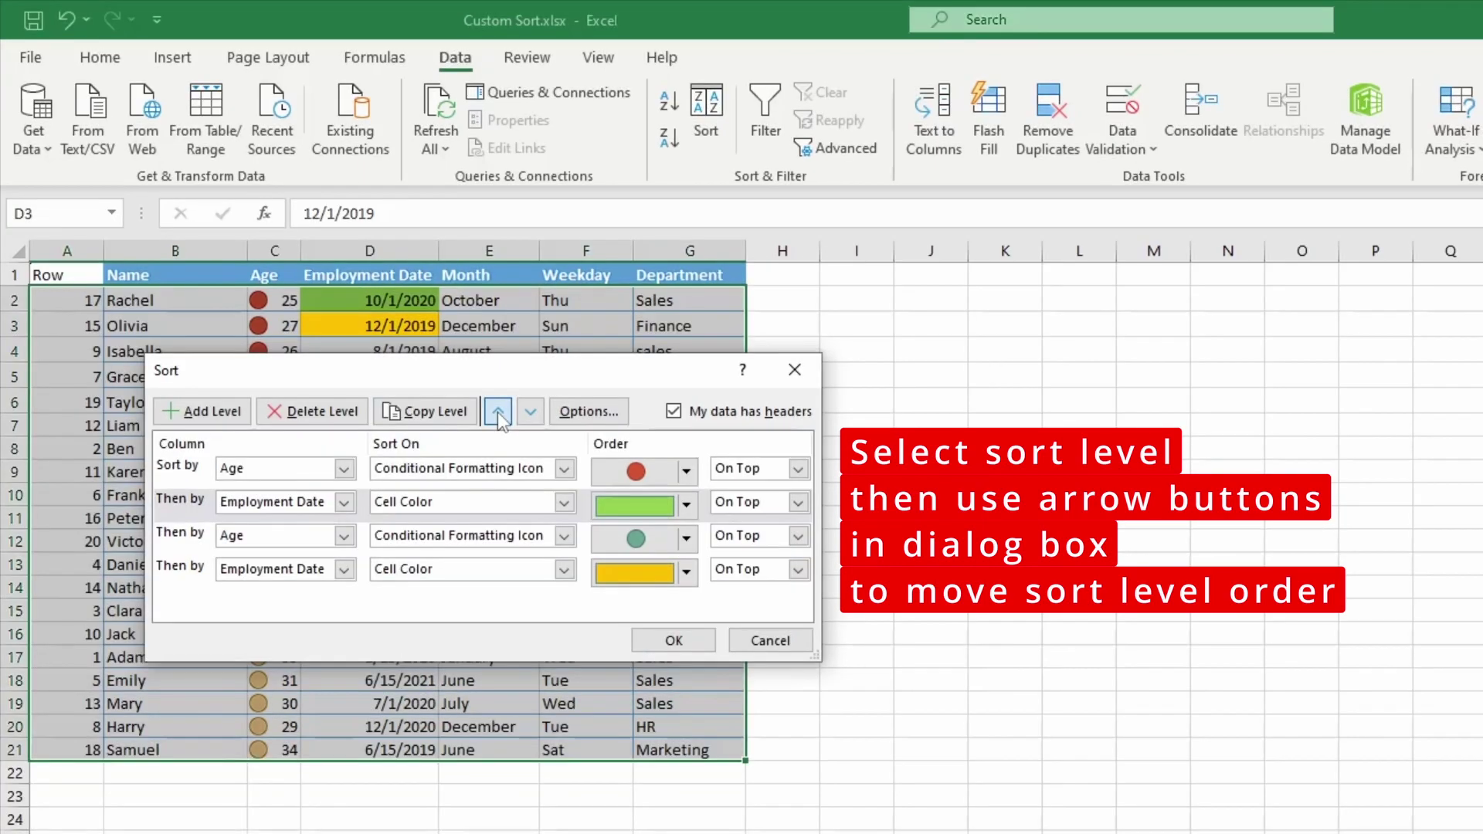
click(497, 411)
- Move the orange Employment Date level up to second place, apply the sort, and select the colored date cells
click(182, 572)
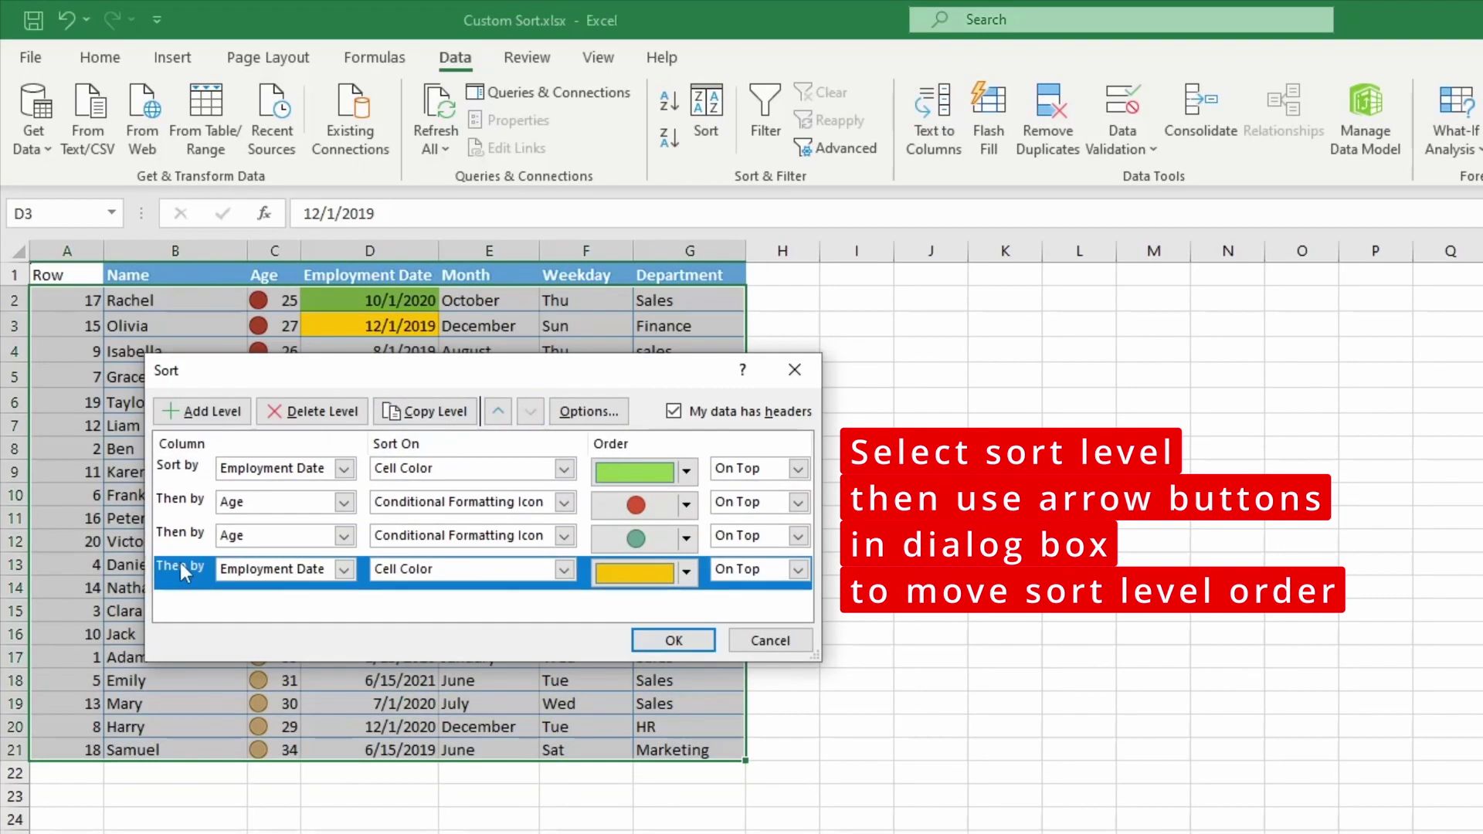
click(497, 411)
click(498, 411)
click(400, 506)
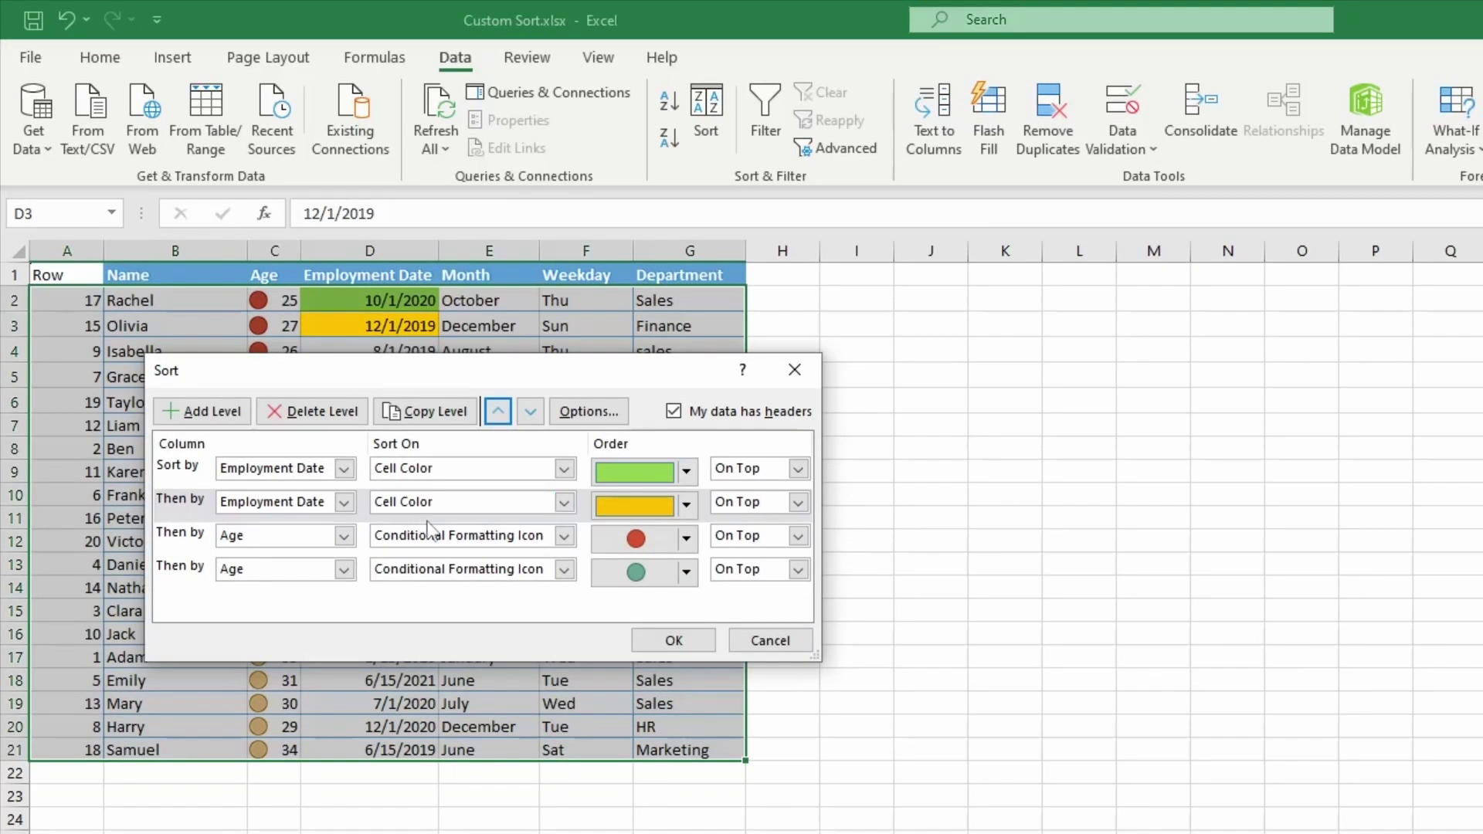
click(656, 641)
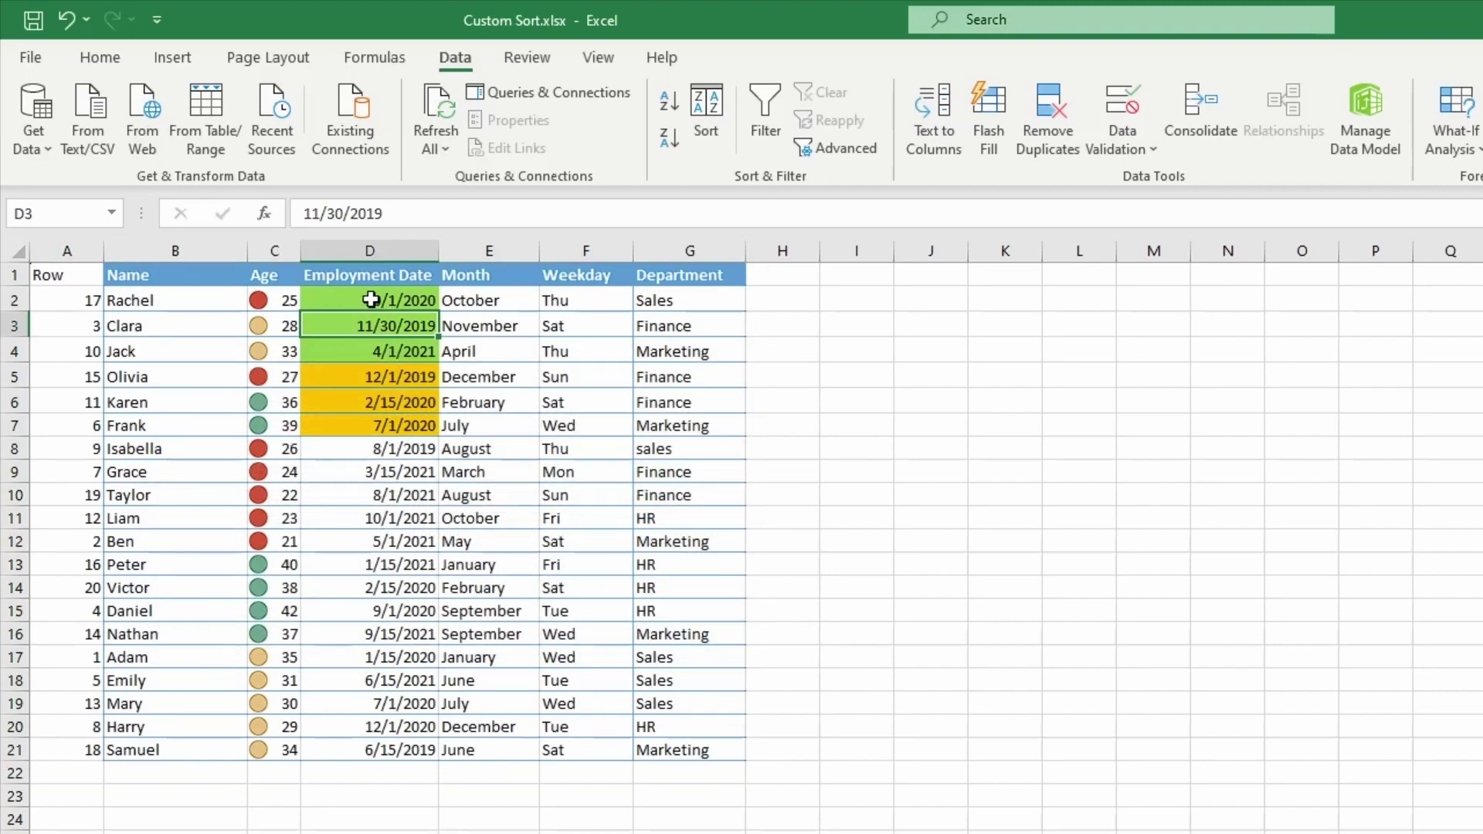
drag(371, 300, 351, 419)
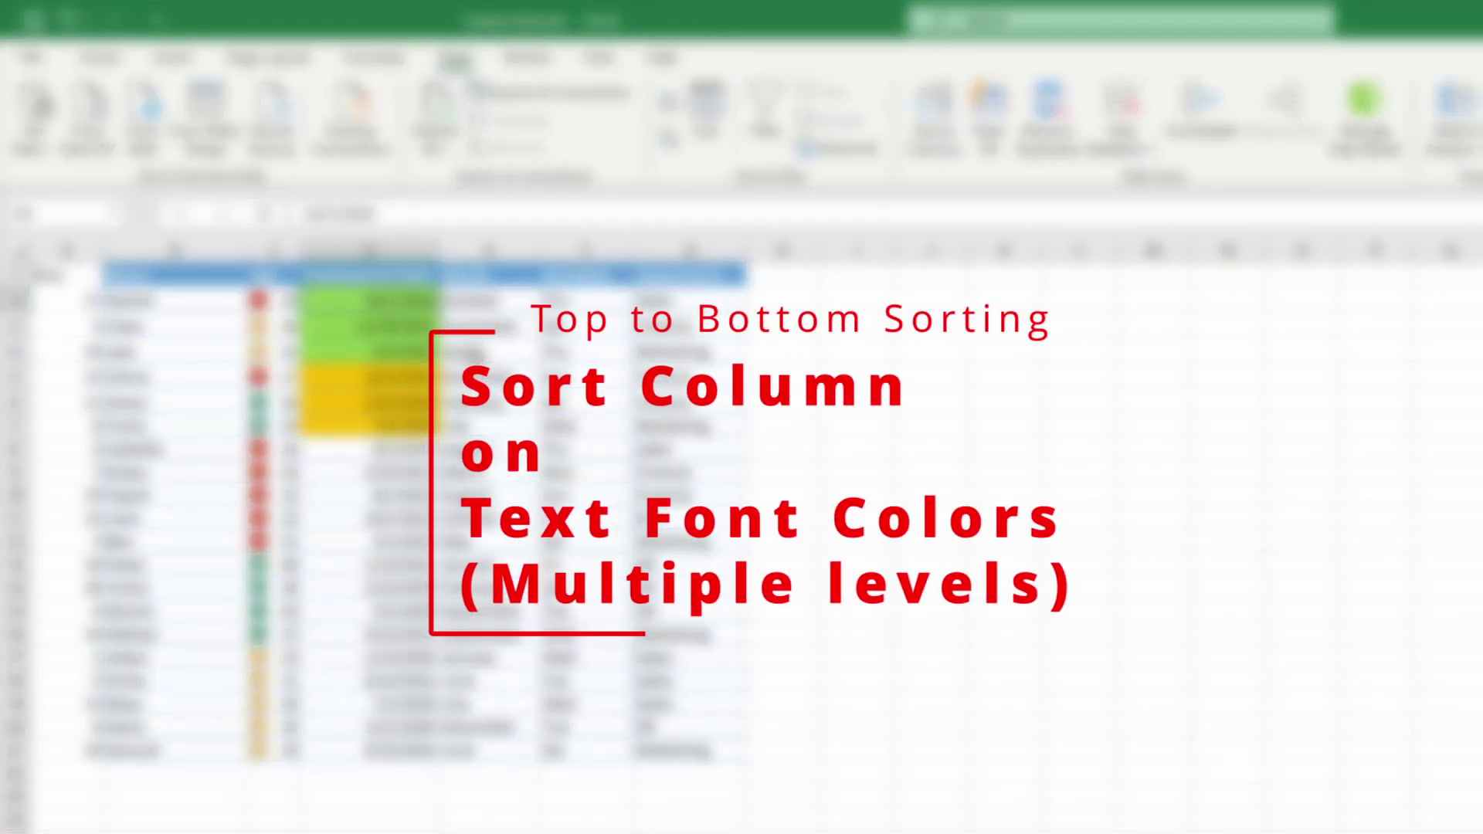
- Change the font color of the Name cells B3, B8, B13 and B18 to standard red
click(158, 325)
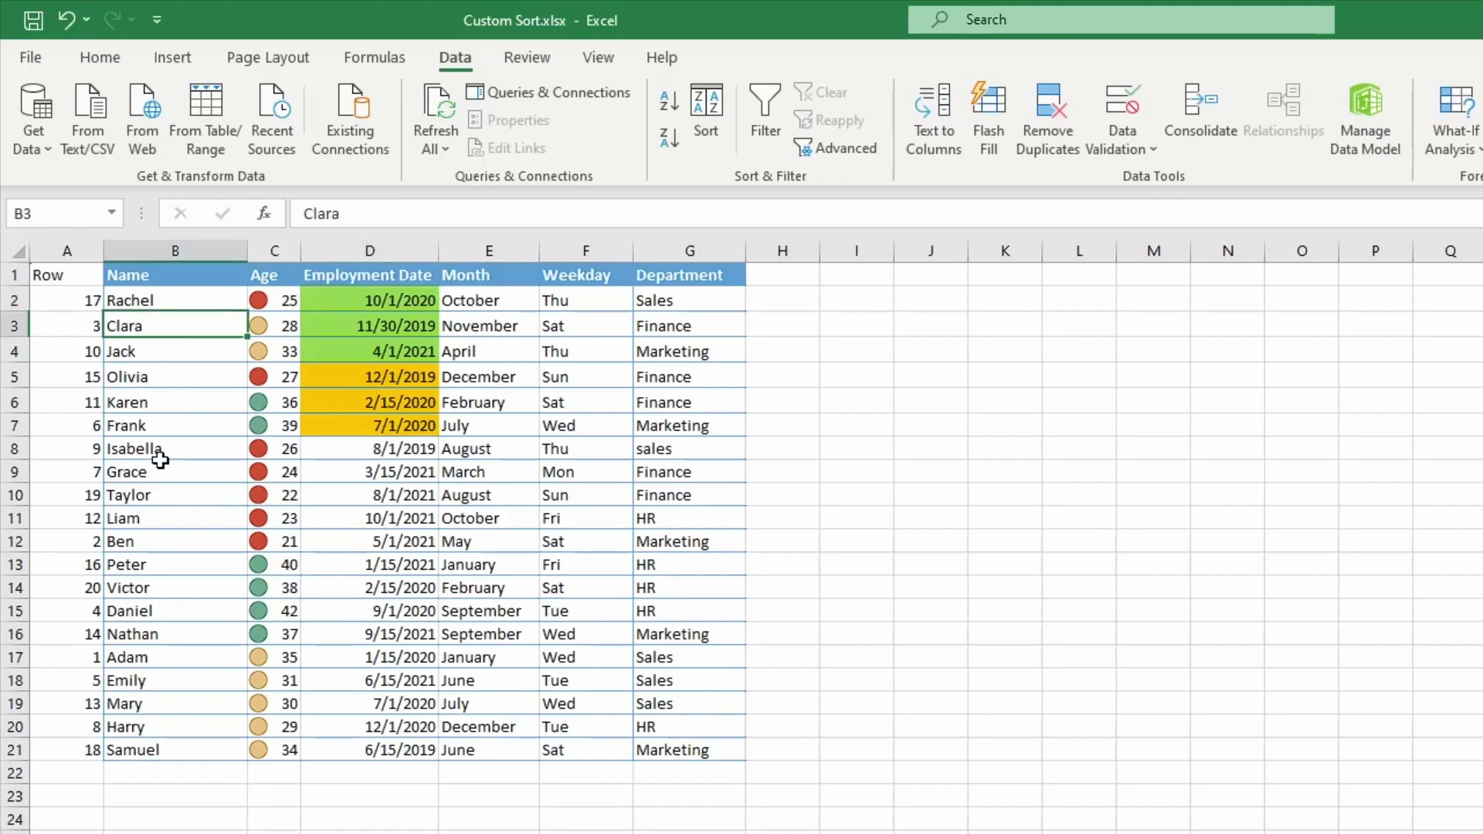
ctrl+click(154, 453)
ctrl+click(139, 564)
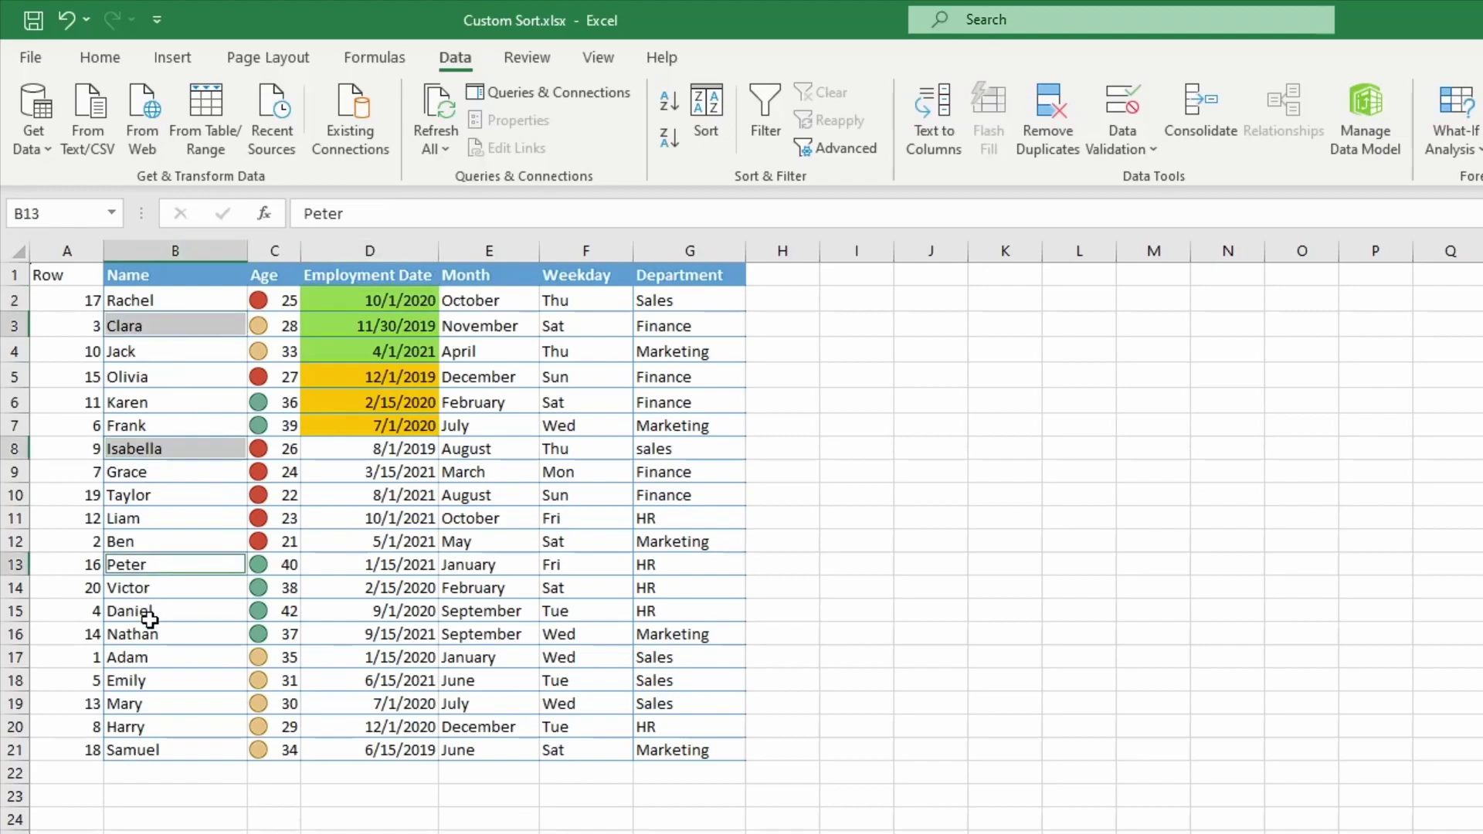
ctrl+click(144, 679)
click(100, 59)
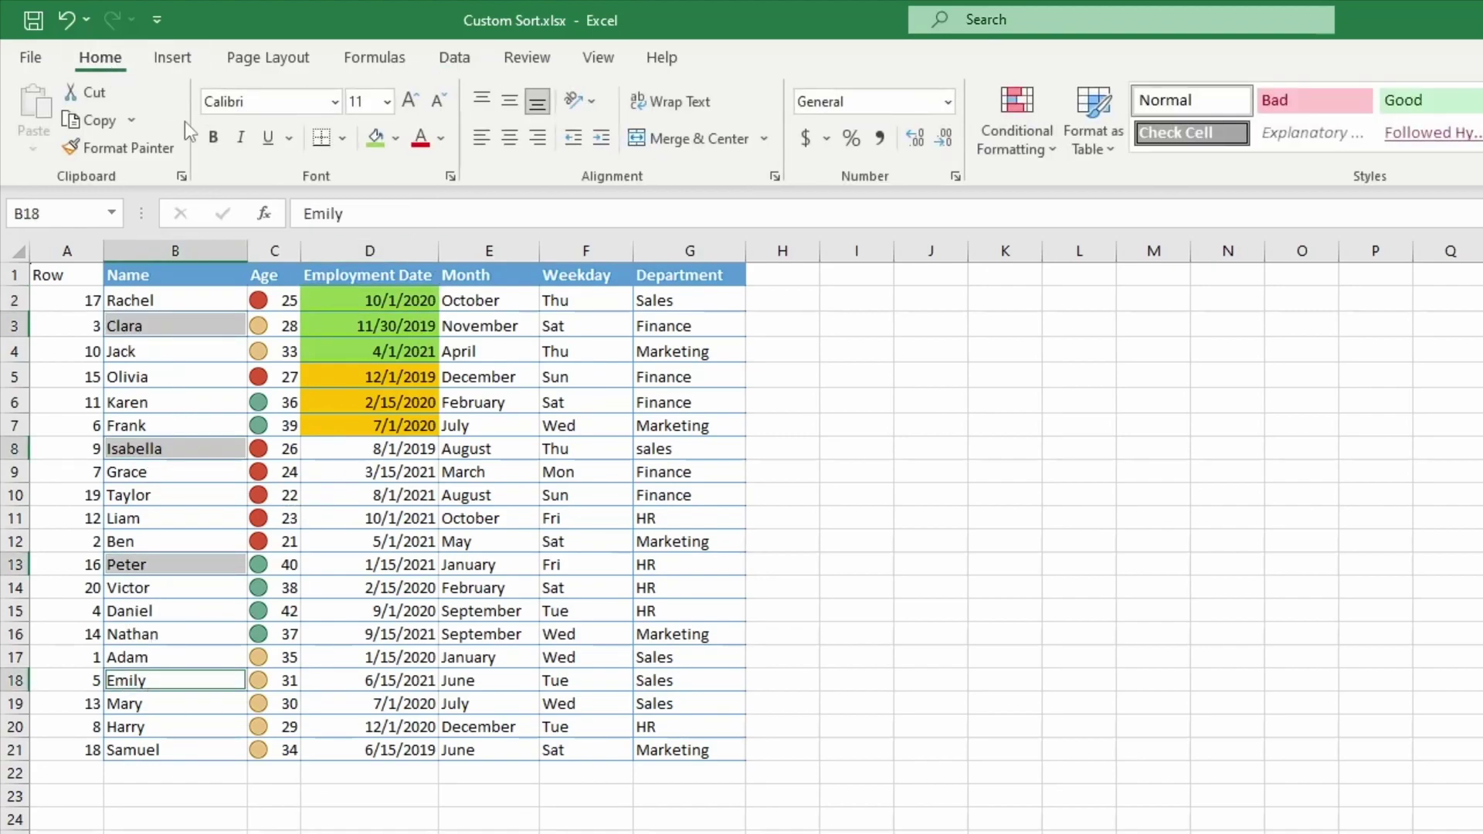
click(441, 138)
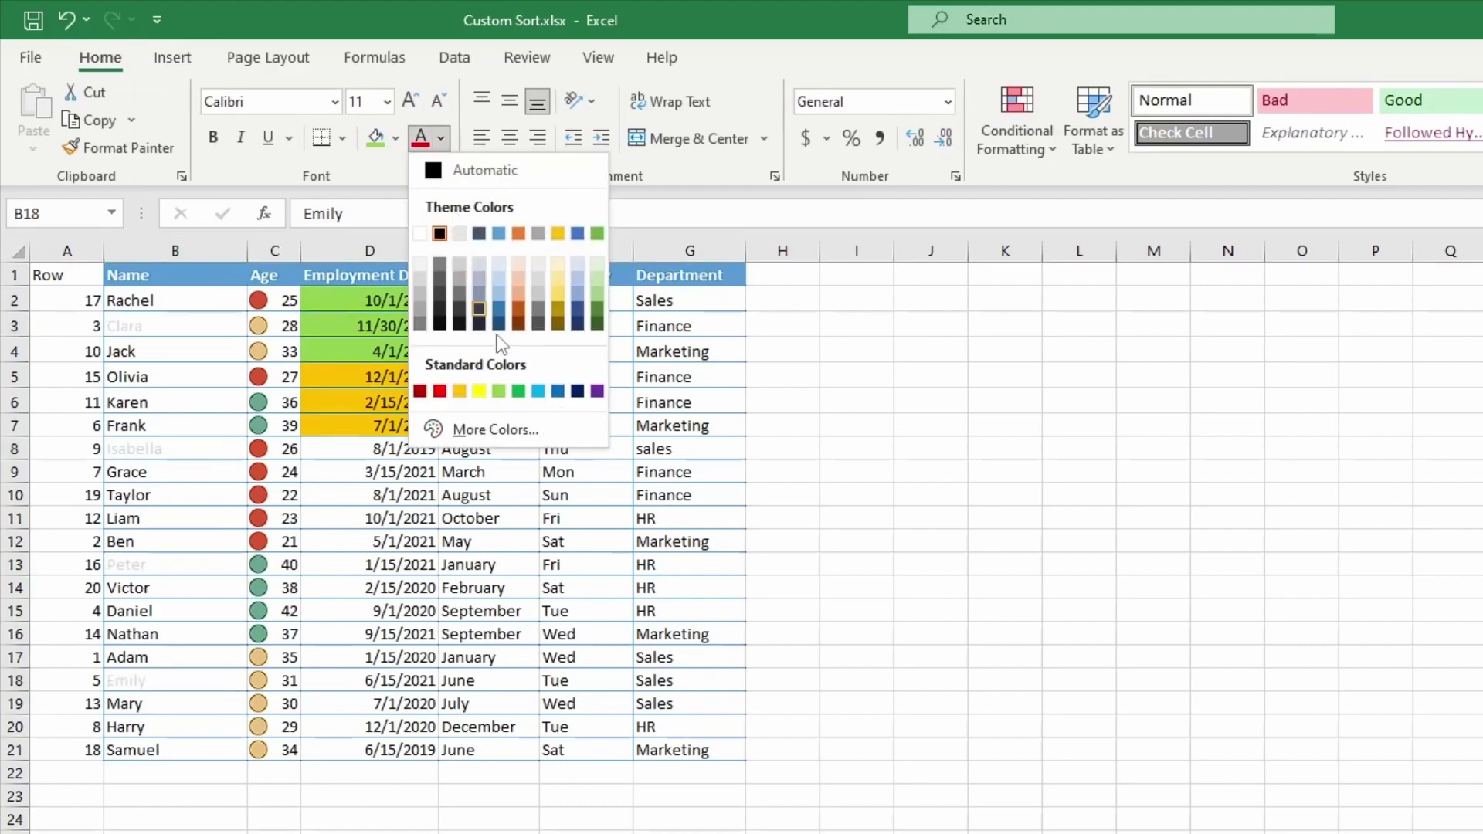
click(437, 392)
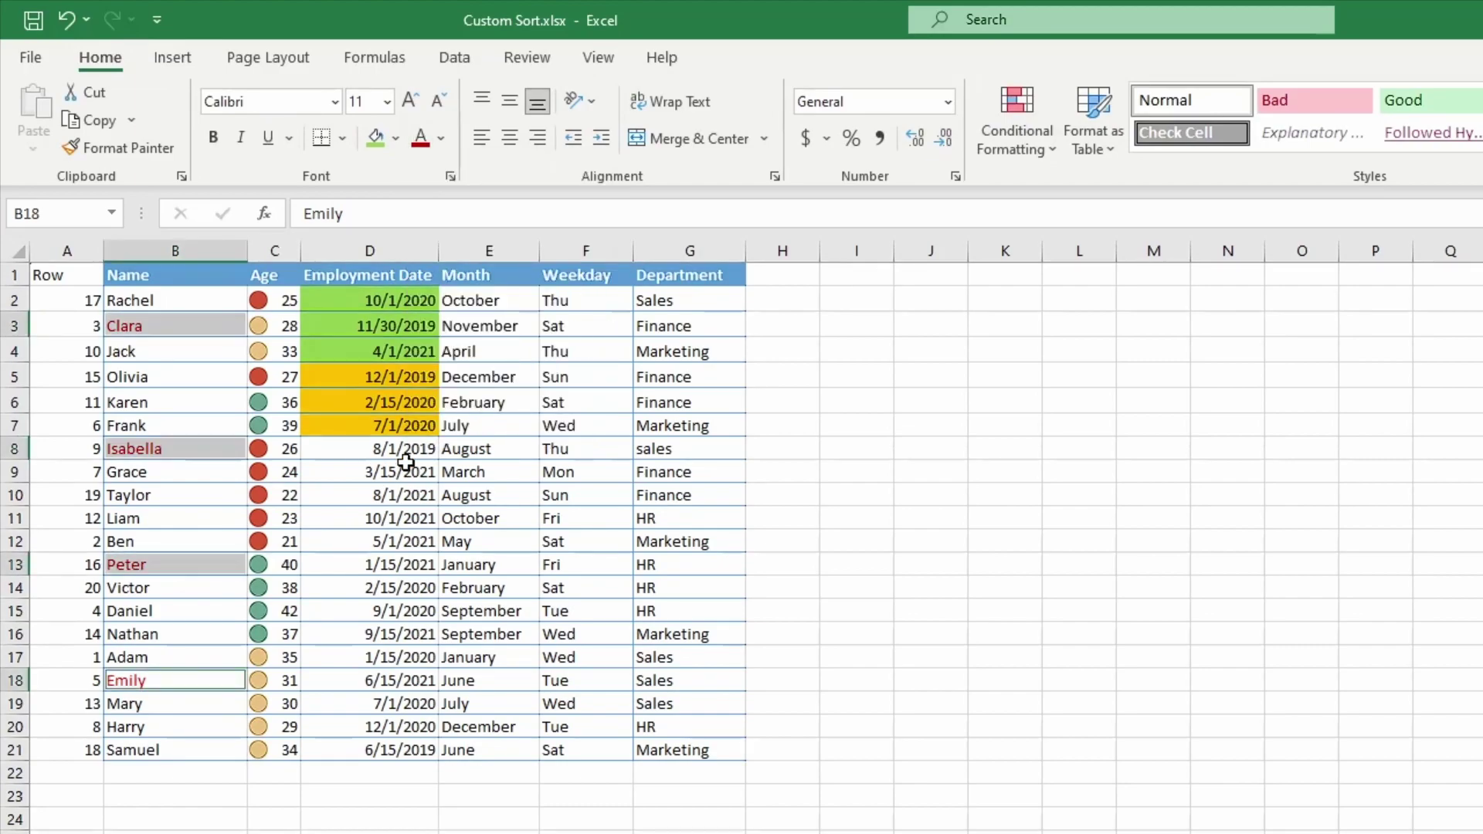
- Open the custom sort with the selection expanded to the whole table and delete all four existing sort levels
drag(178, 495, 278, 495)
click(455, 57)
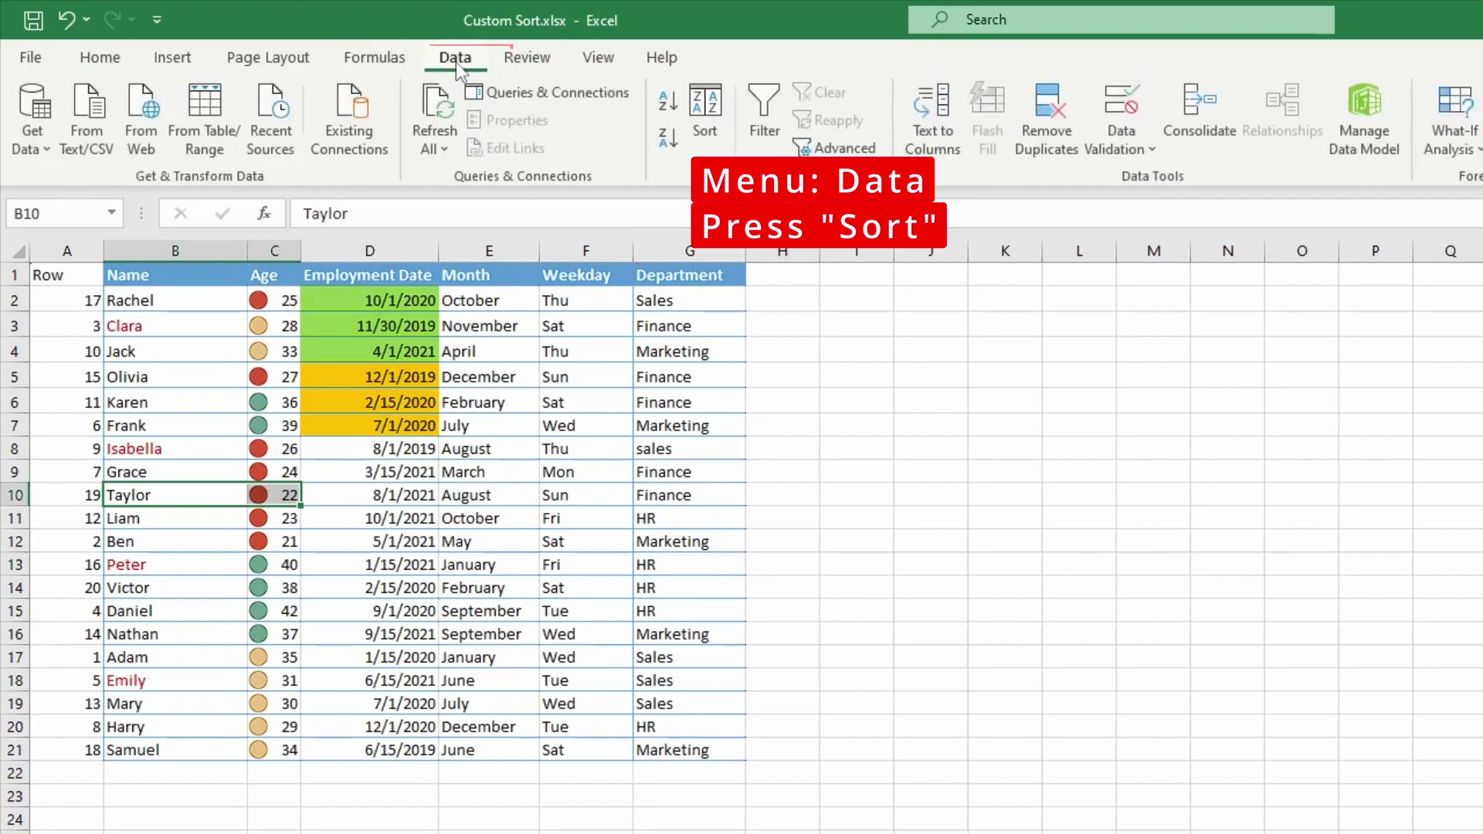
click(708, 113)
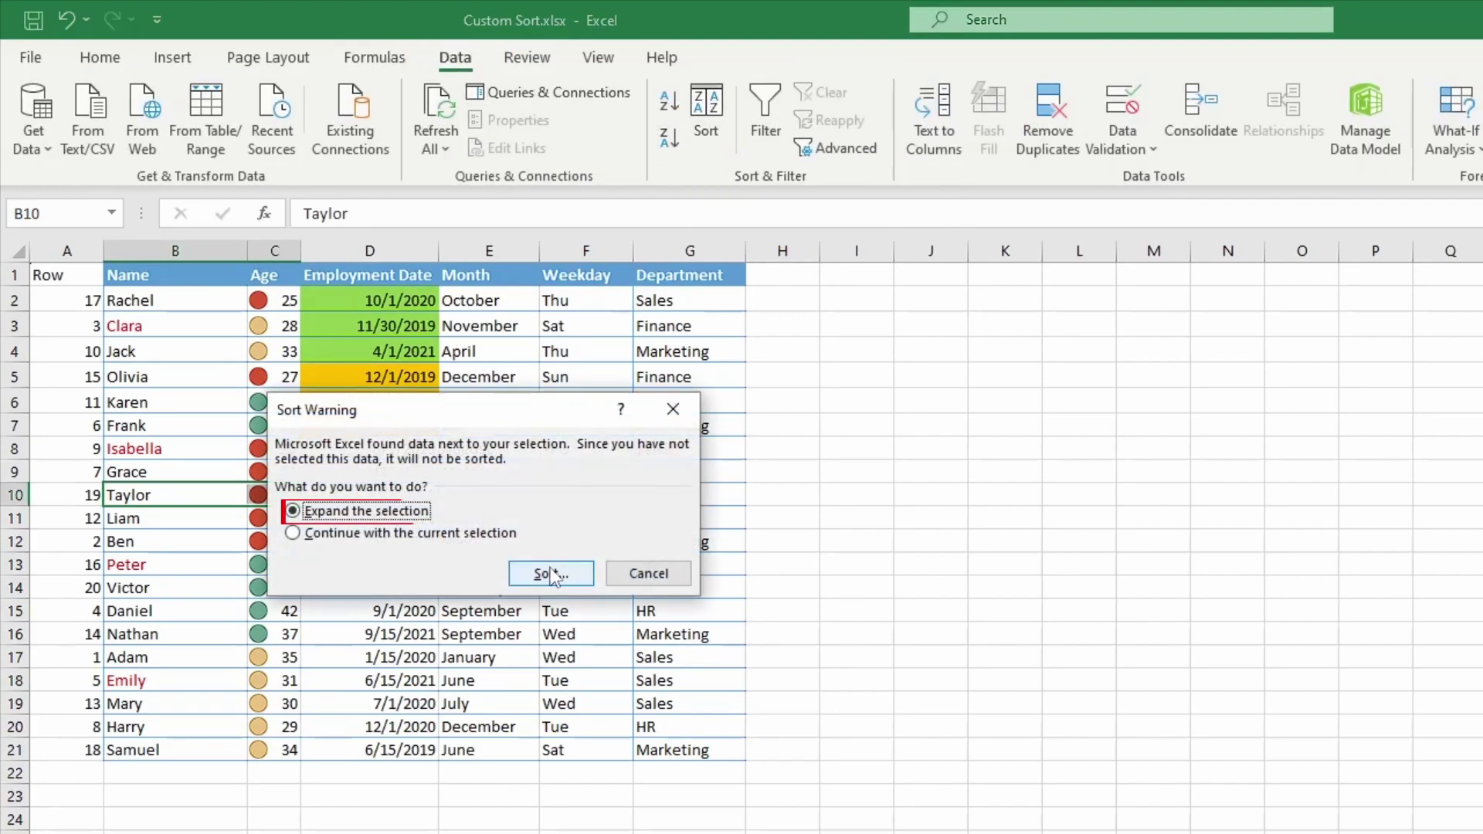
click(543, 573)
drag(412, 385, 597, 419)
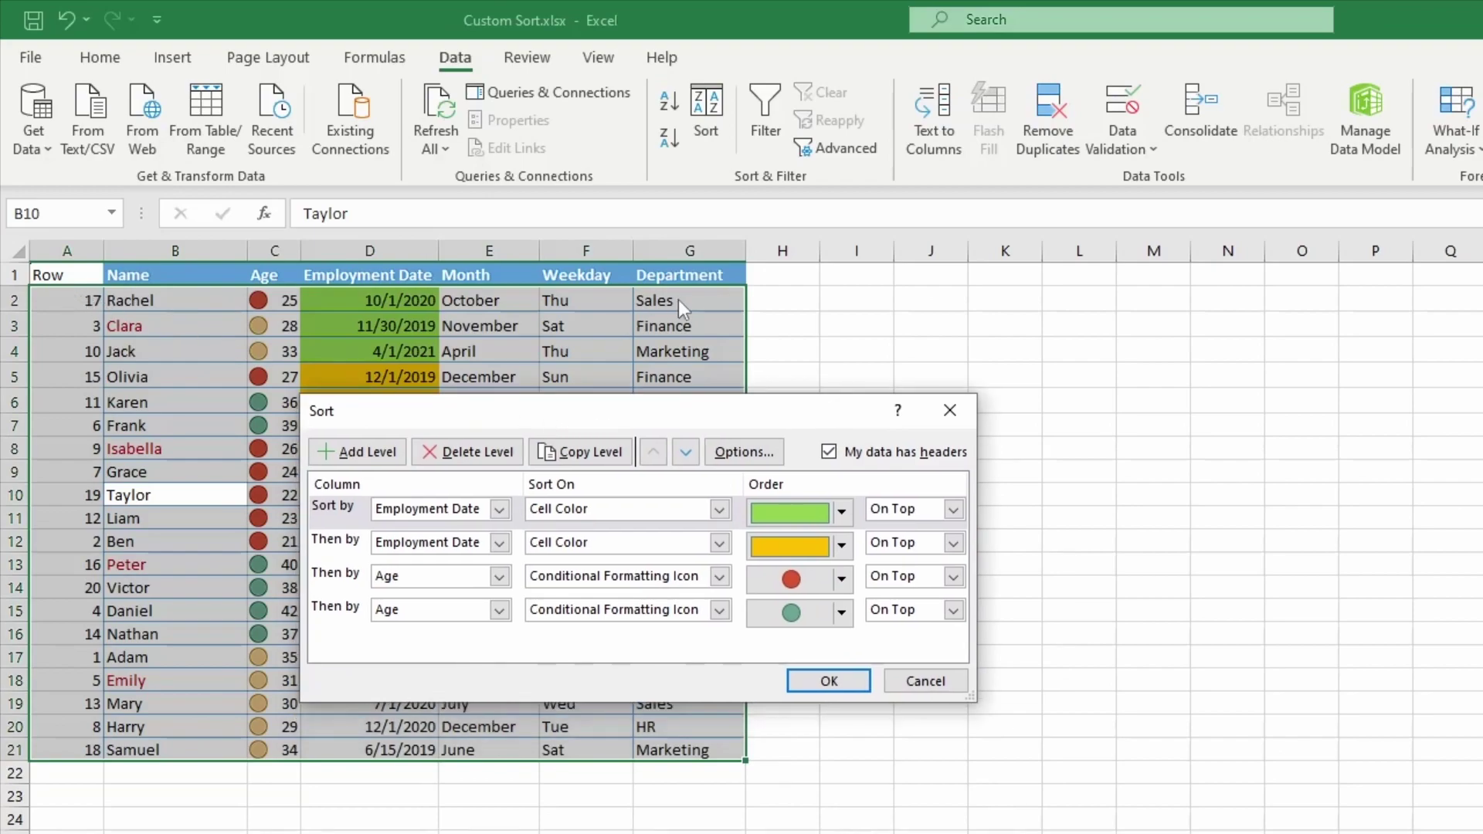
click(386, 620)
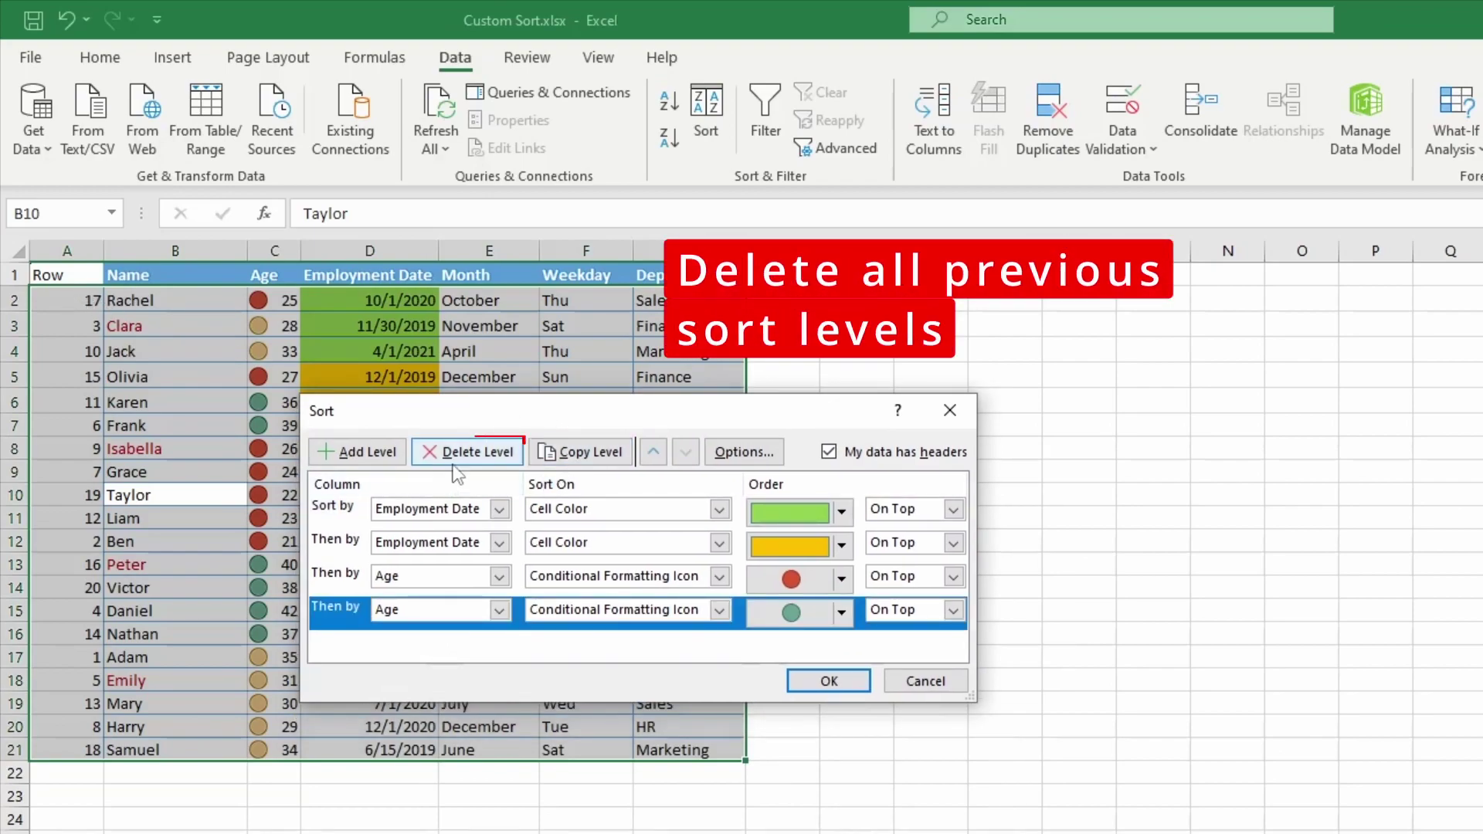
click(462, 454)
click(462, 454)
click(456, 461)
click(456, 460)
- Add a sort level by Name on Font Color
click(356, 451)
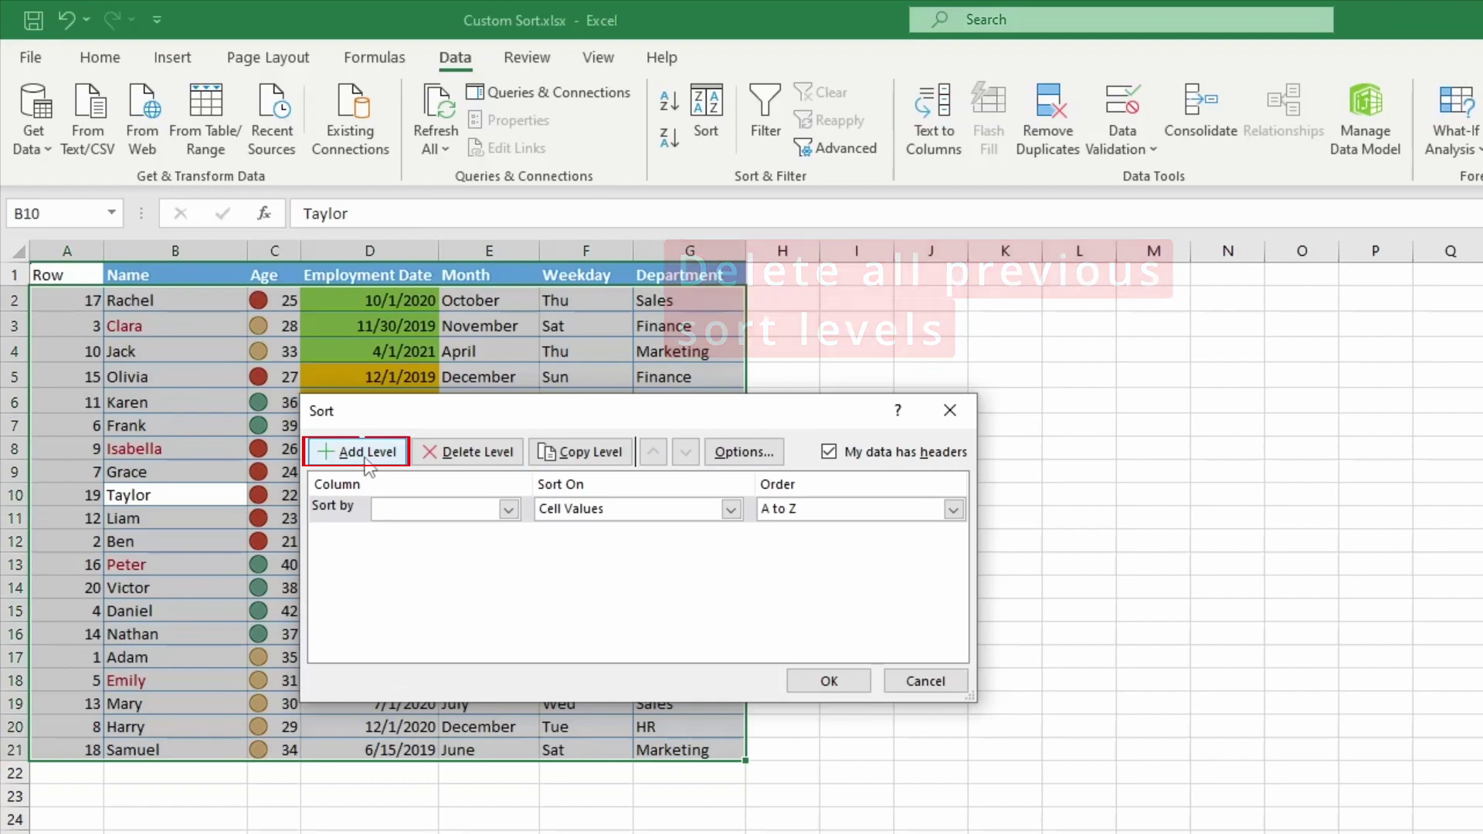
click(508, 509)
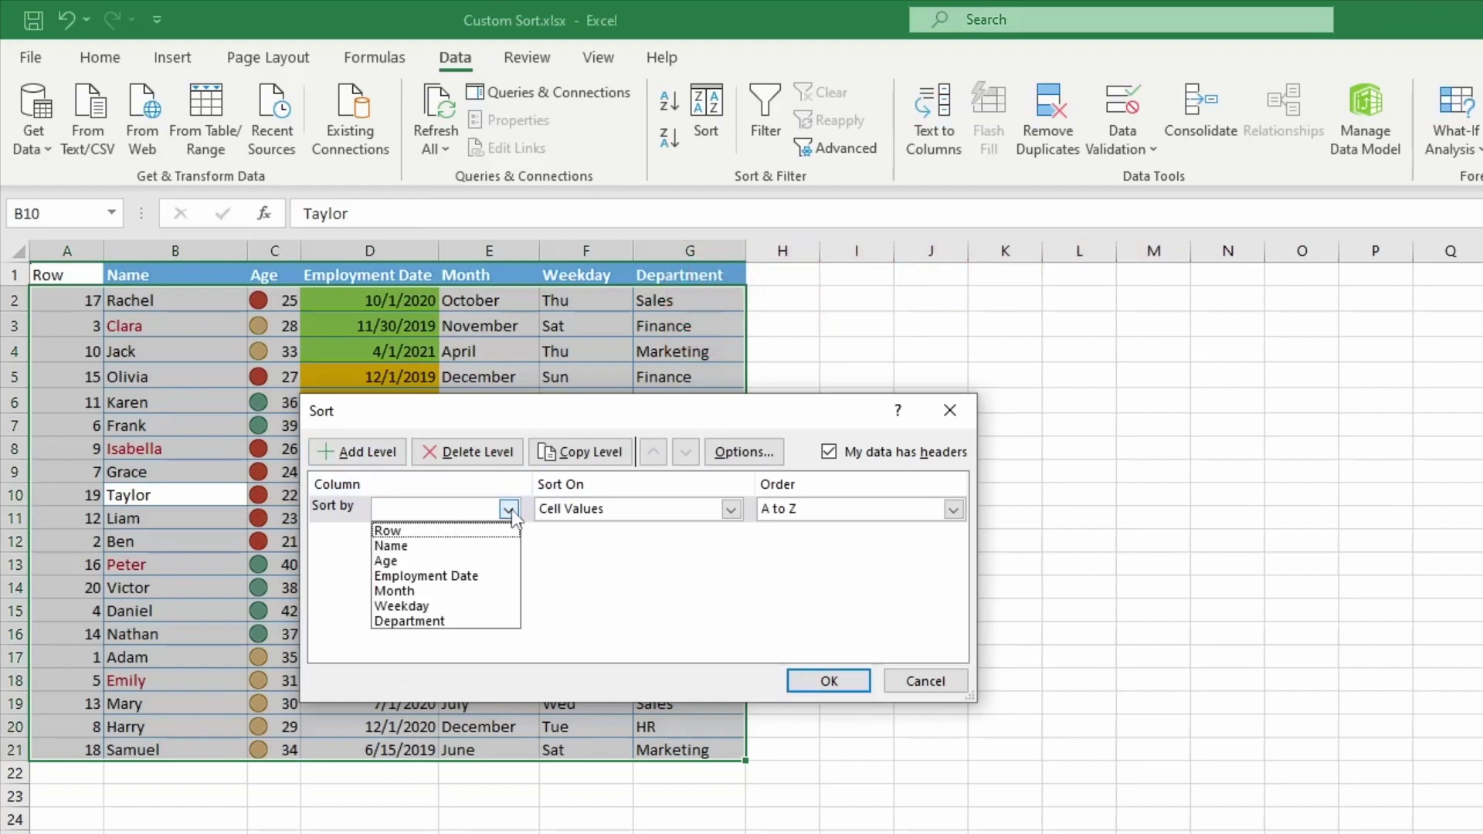
click(417, 545)
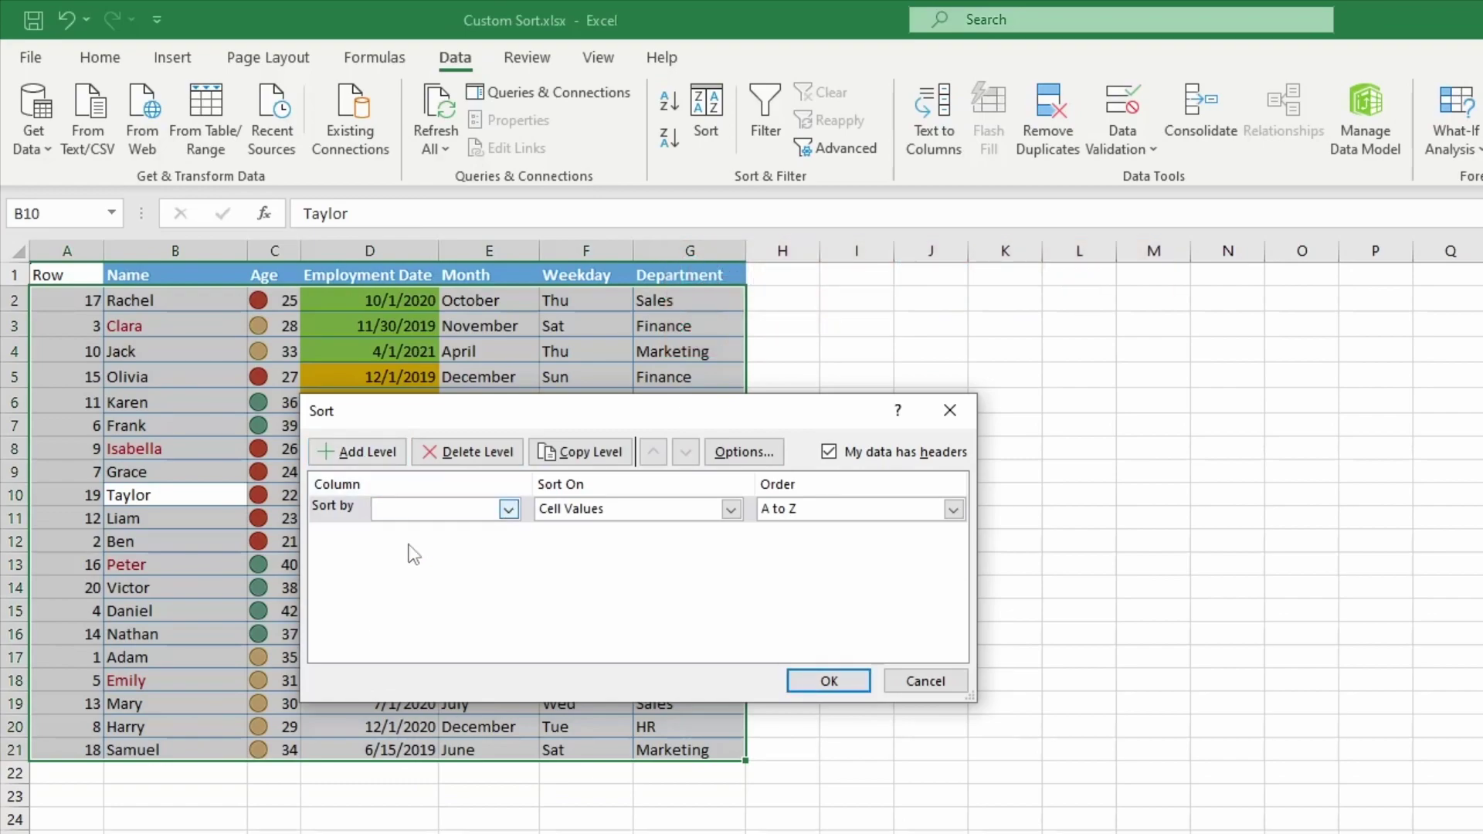
click(641, 511)
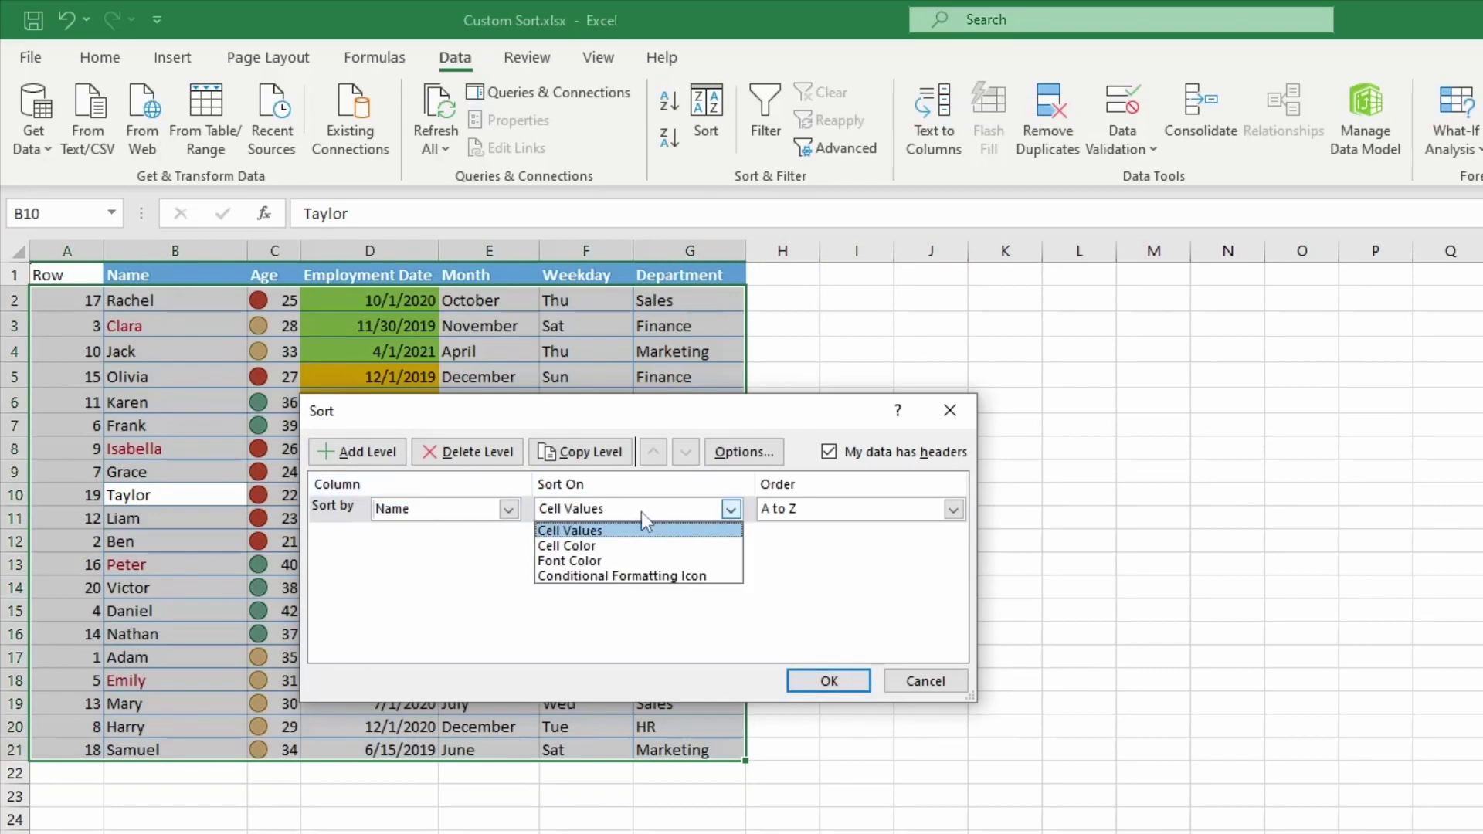
click(615, 560)
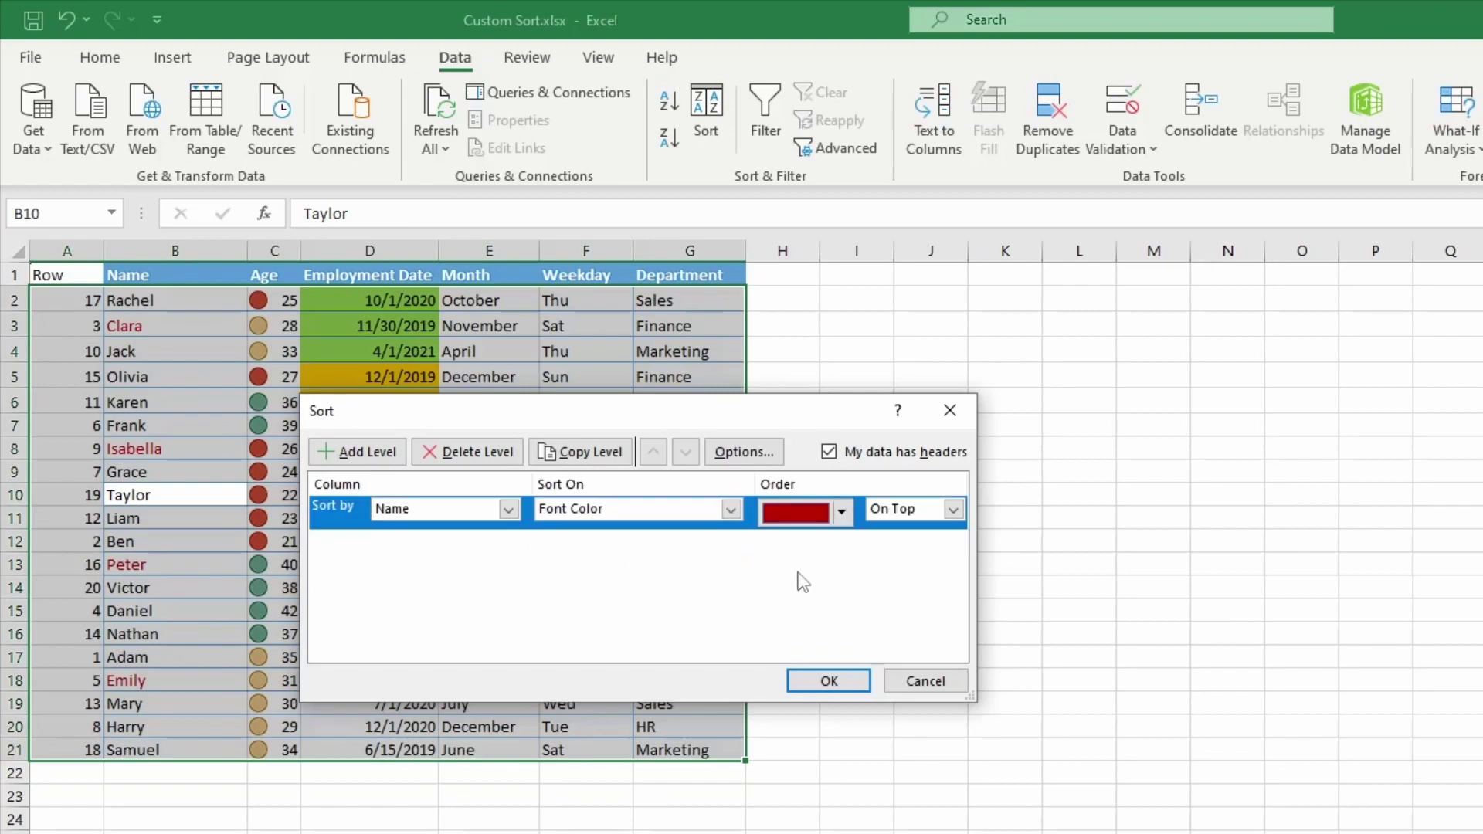
- Set the Name level's order to red On Bottom, apply the sort, and select the rows with red names
click(841, 511)
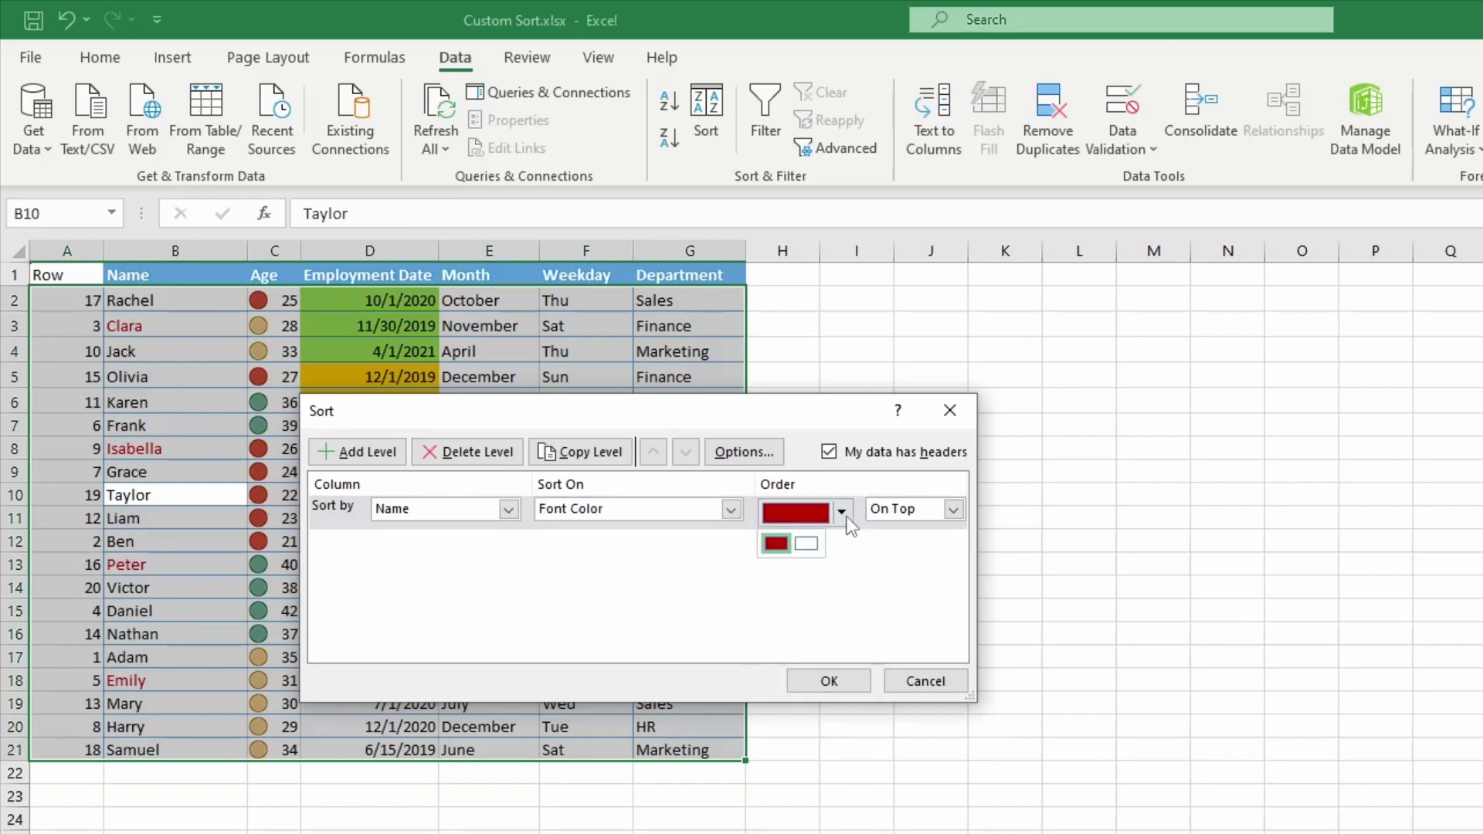
click(776, 543)
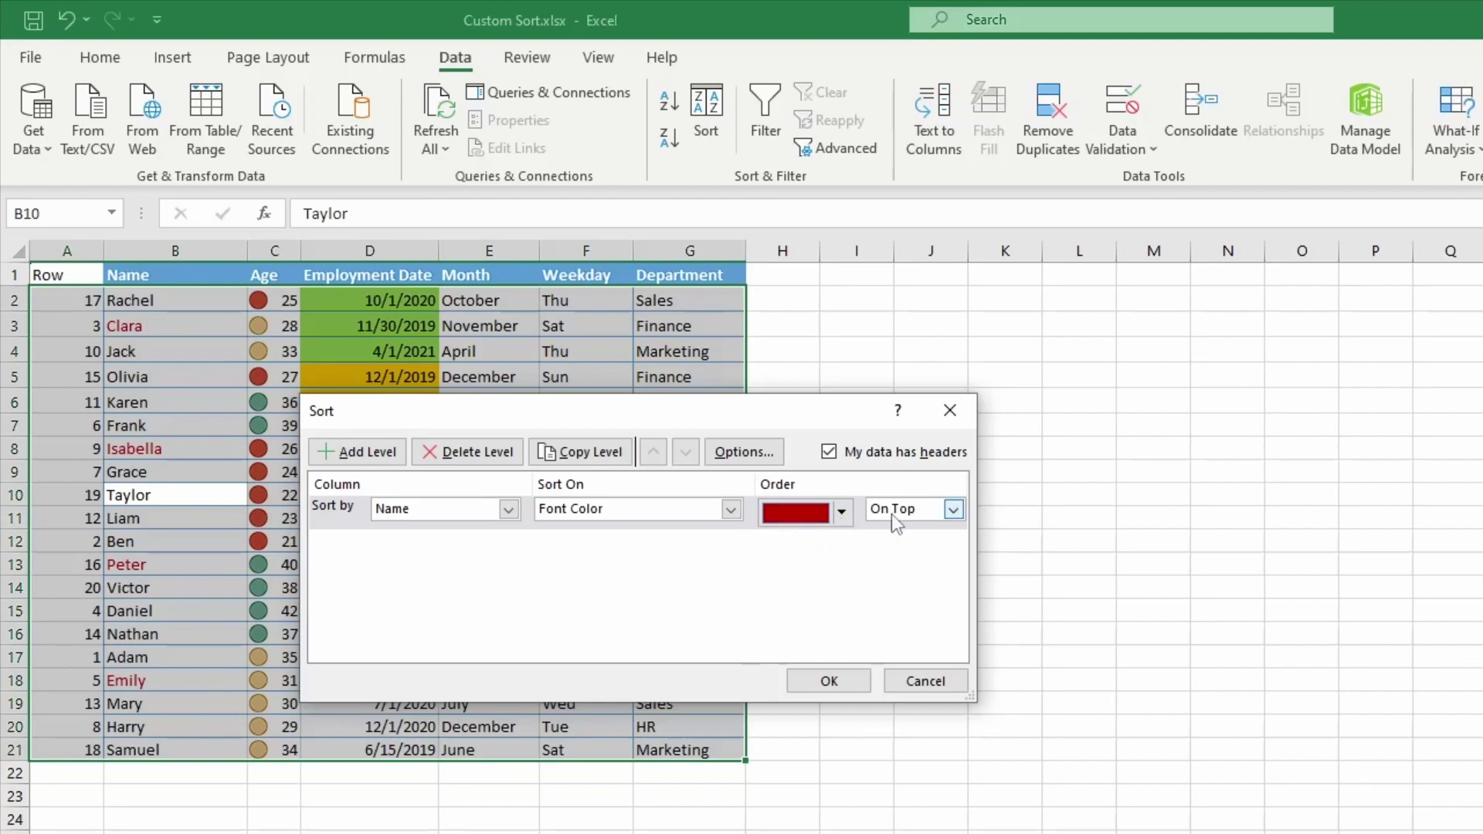
click(950, 512)
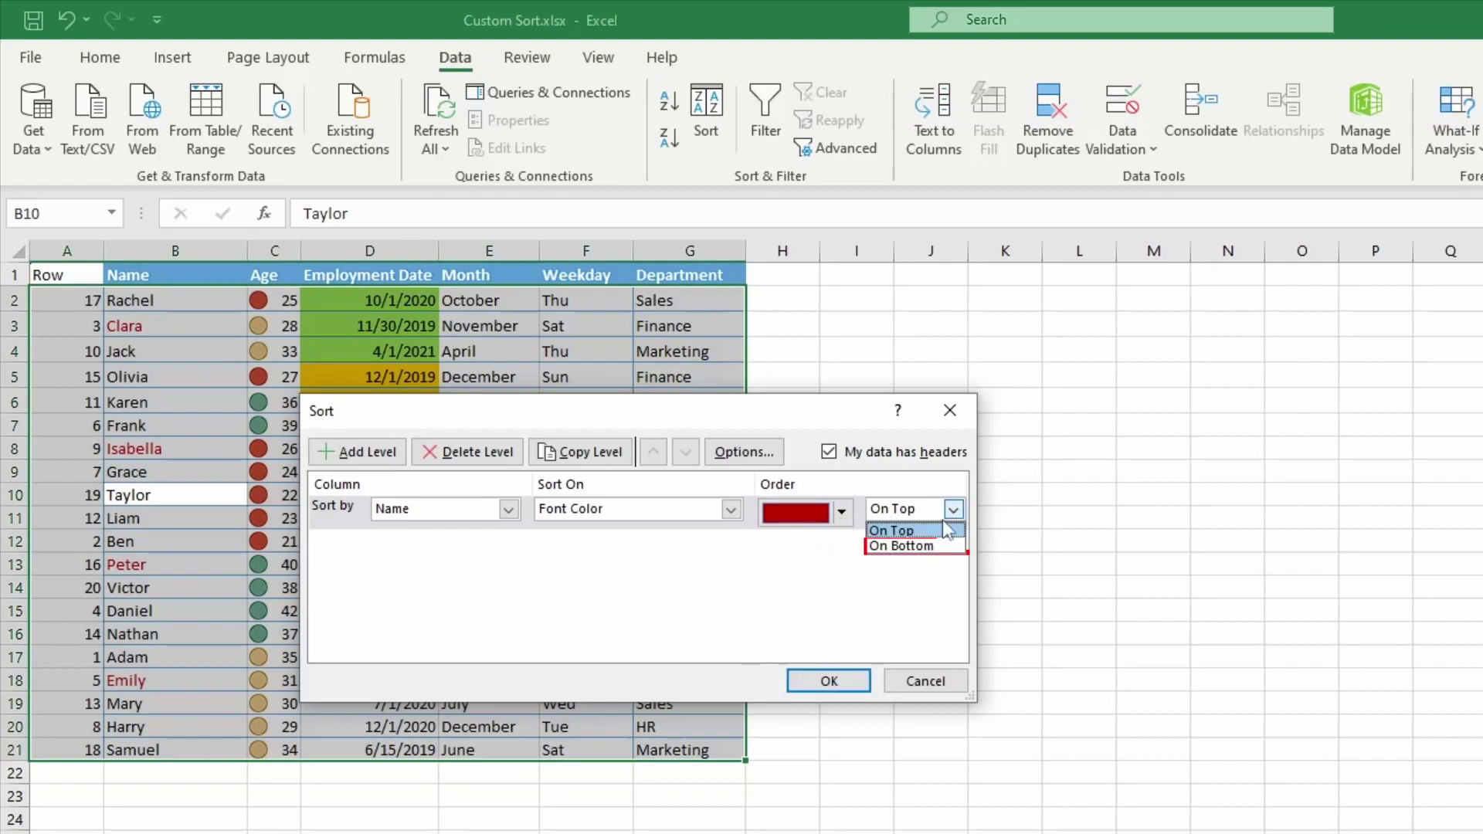
click(908, 547)
click(828, 682)
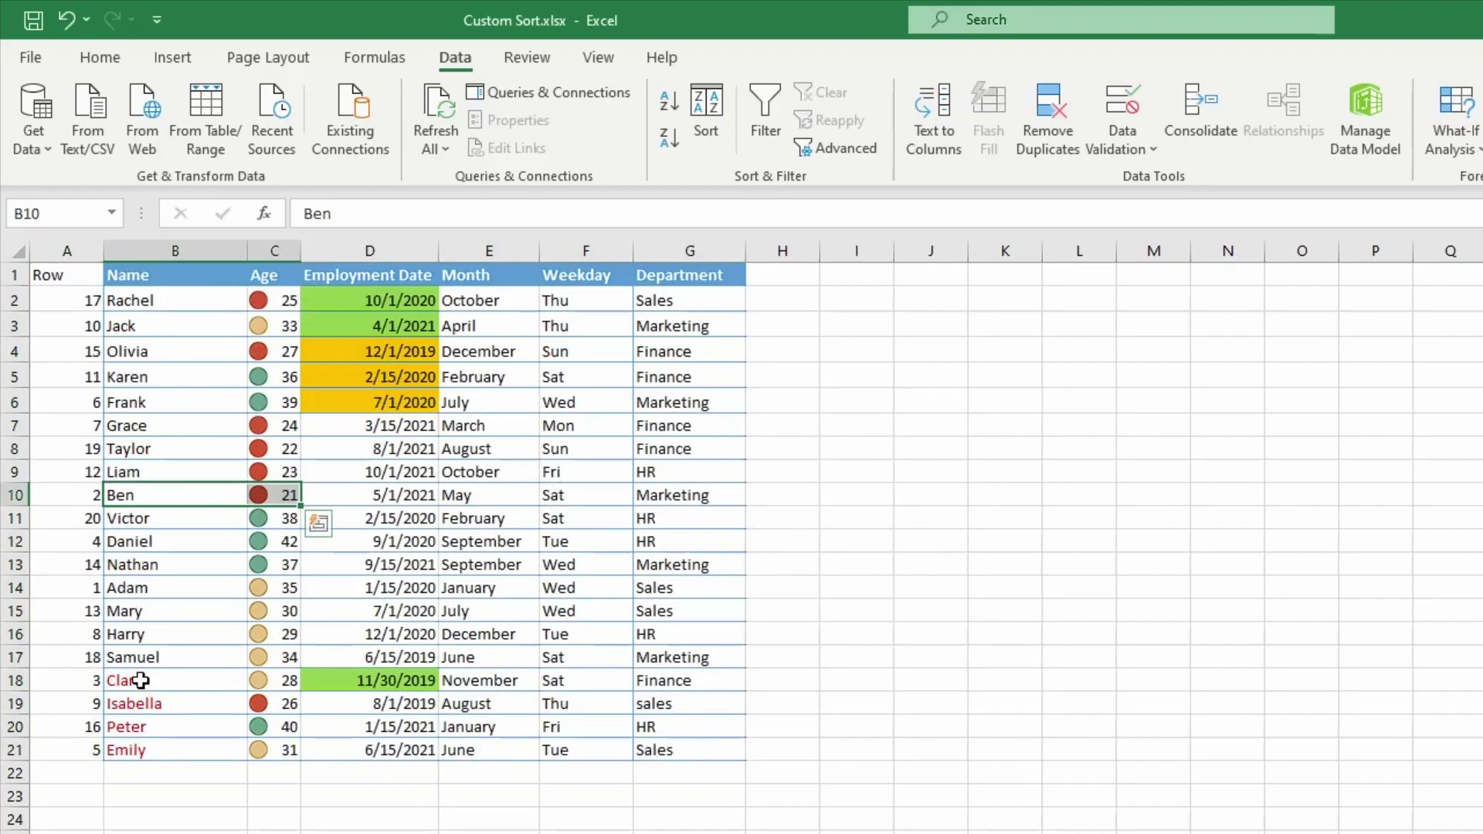
drag(140, 680, 688, 745)
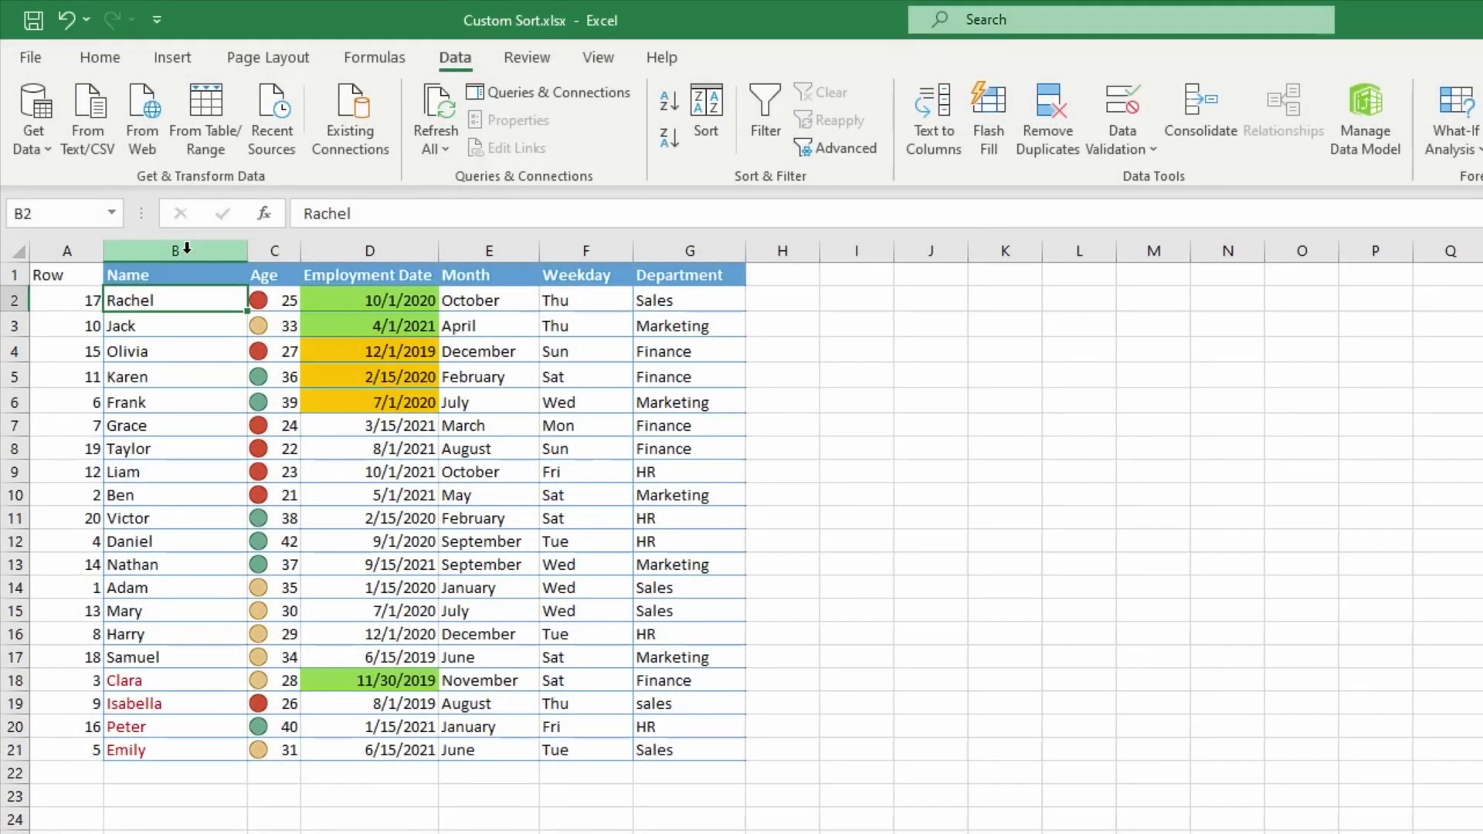
- Select the header row A1:G1, open the custom sort with the selection expanded, and delete the Name font color level
drag(62, 249, 701, 256)
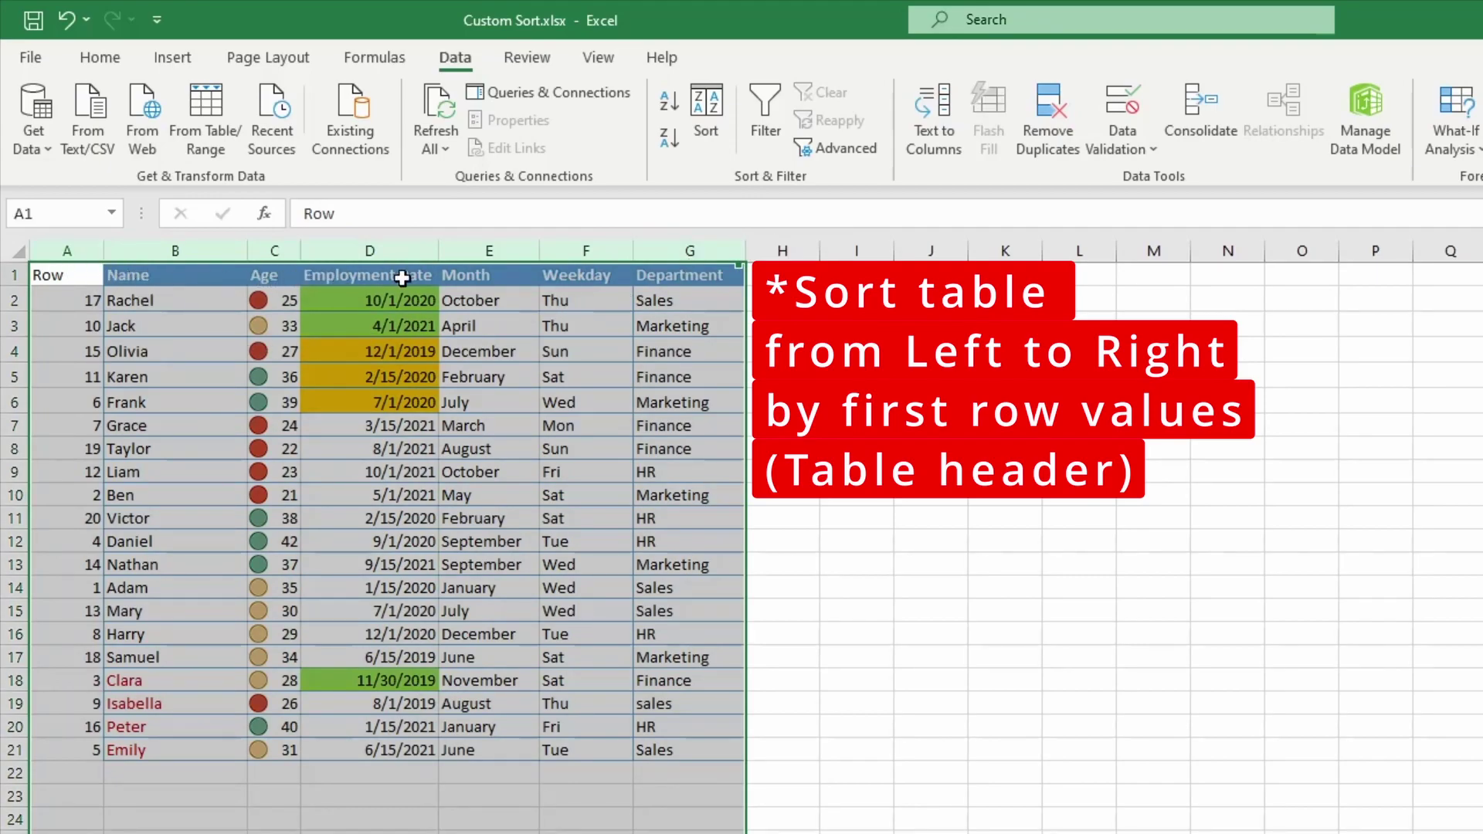
drag(73, 282, 689, 274)
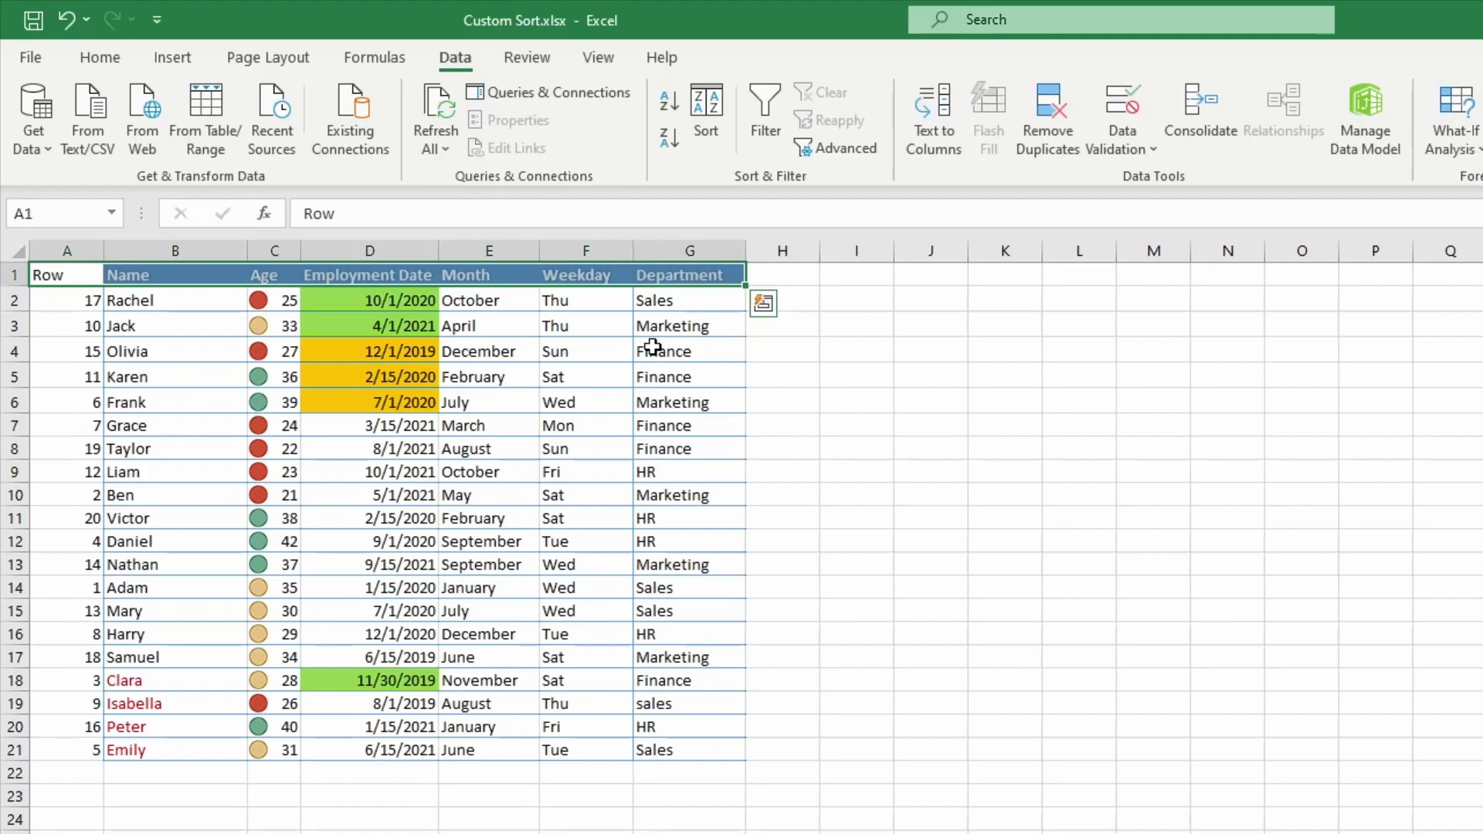
click(664, 275)
drag(76, 275, 665, 275)
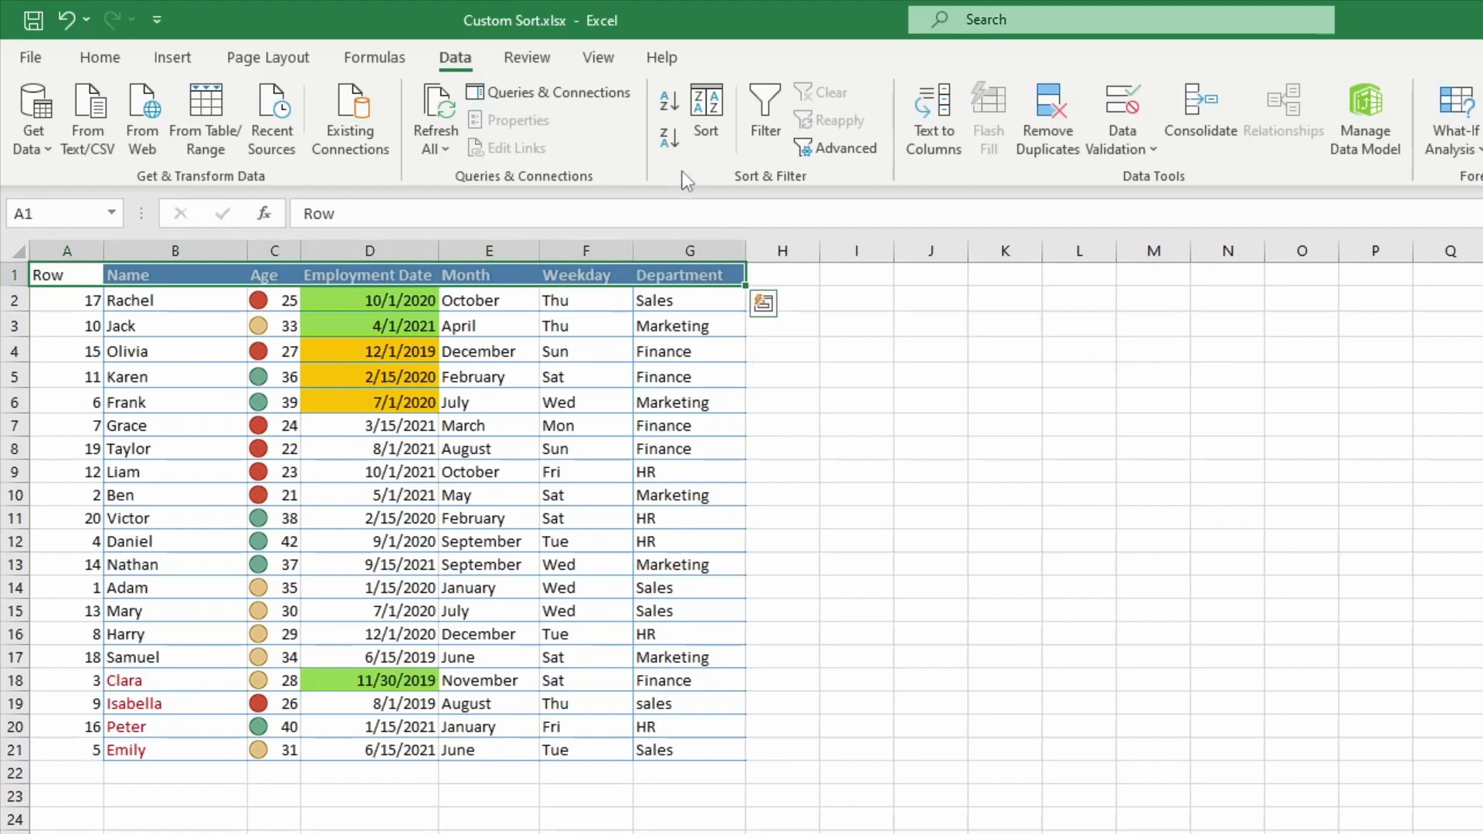
click(706, 116)
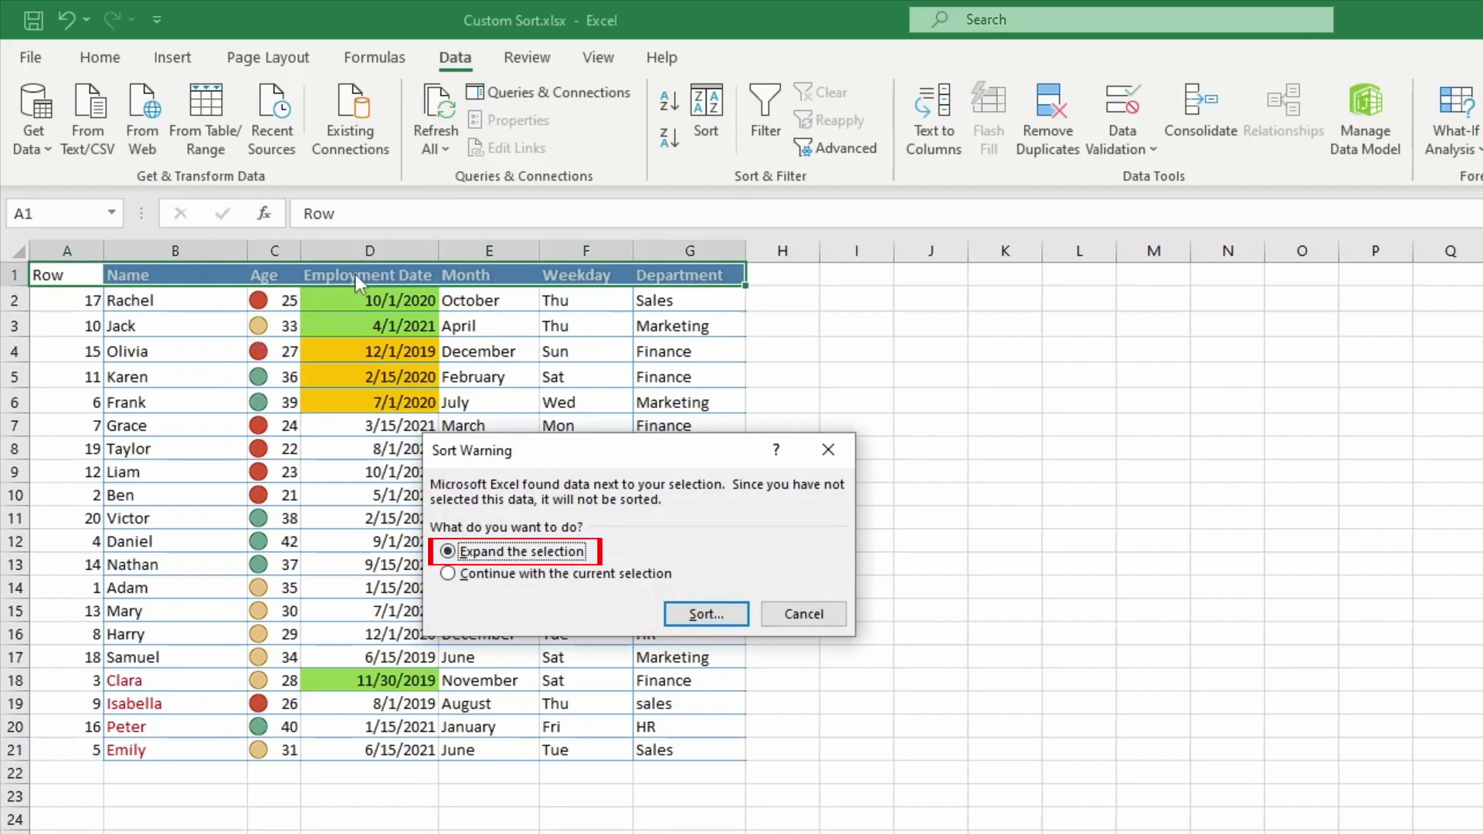
click(705, 614)
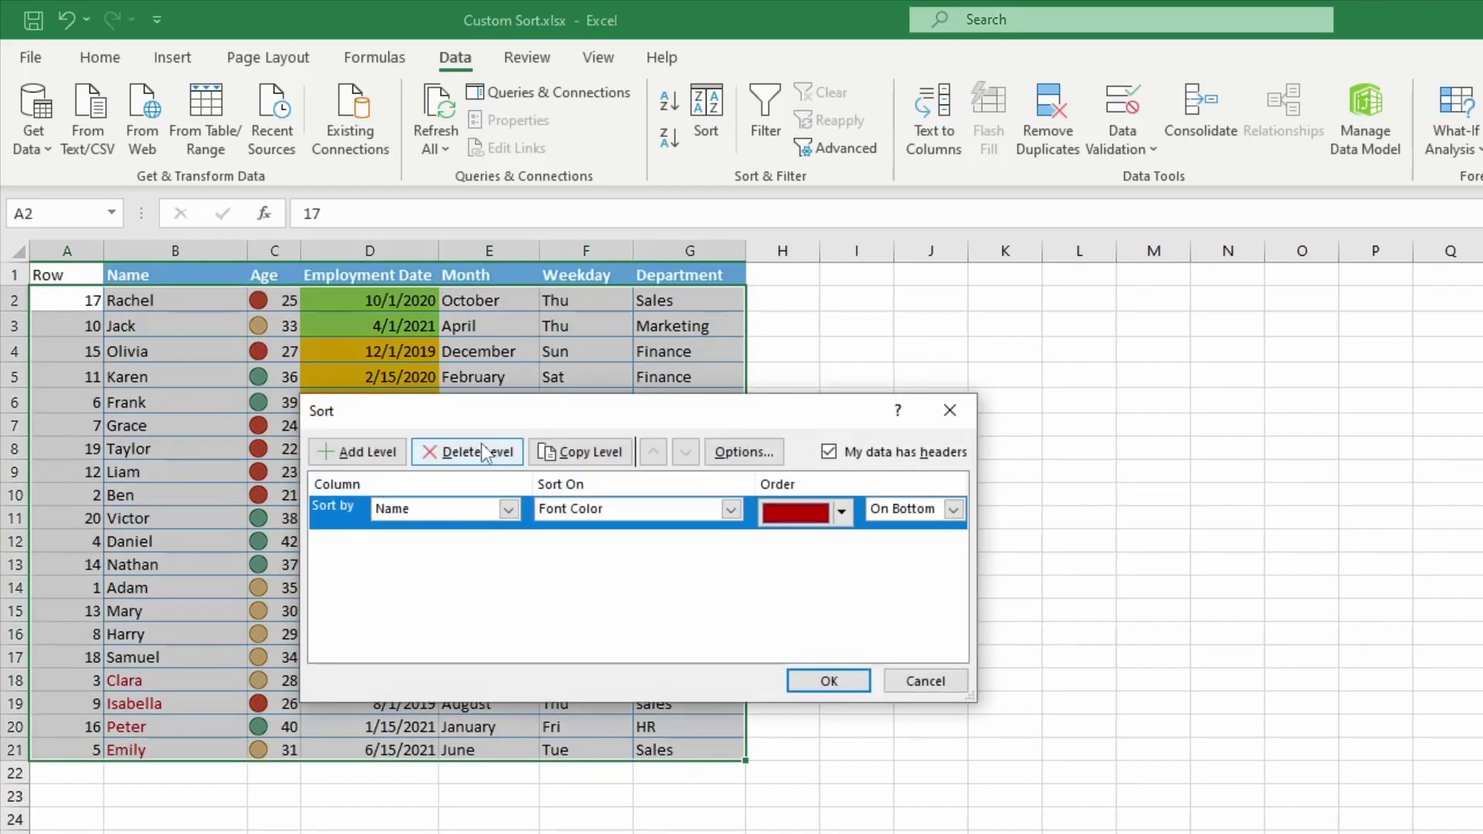
click(482, 451)
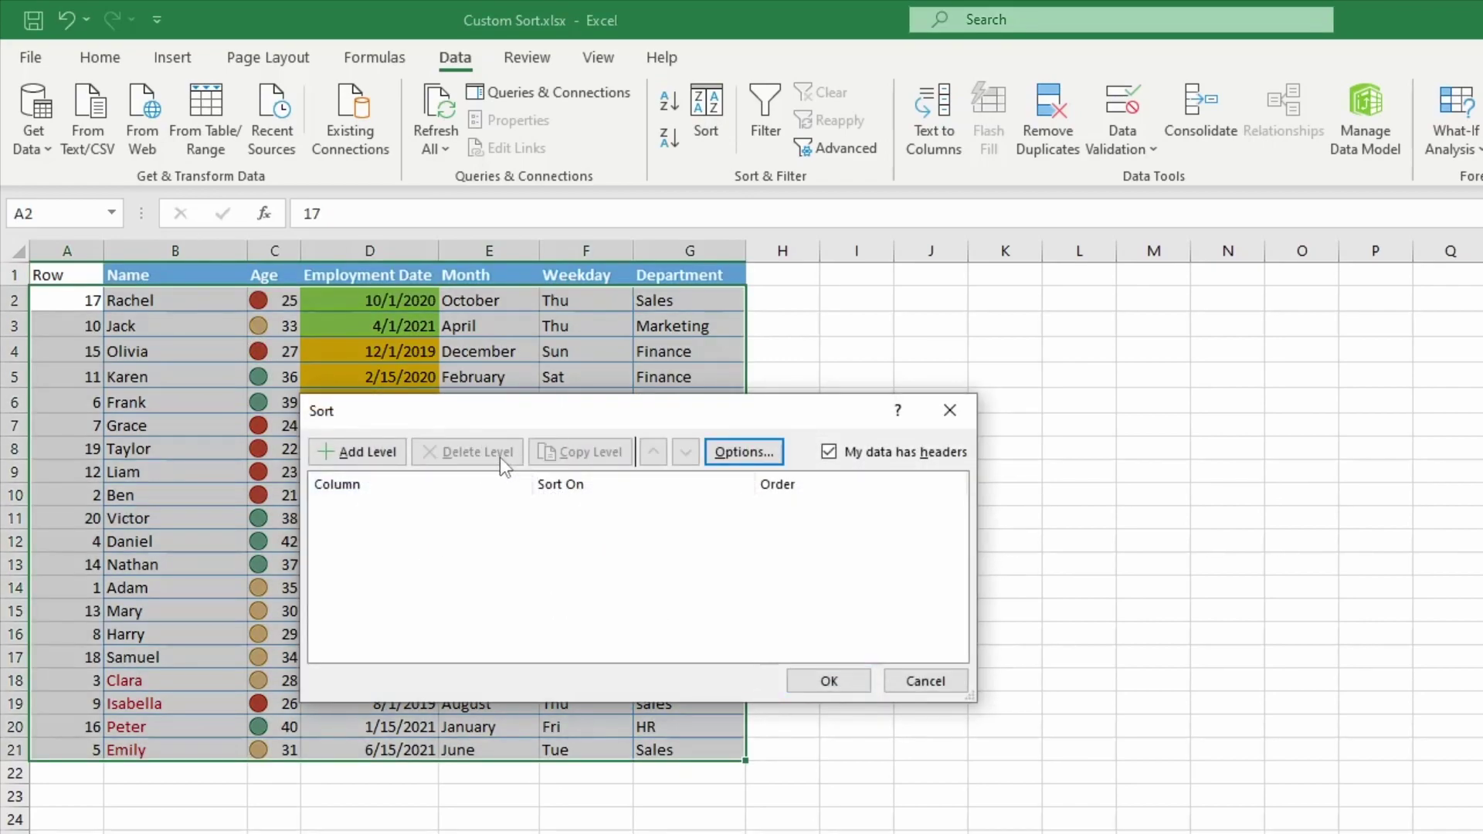
- Add a sort level with the orientation set to Sort left to right and Row 1 as the sort row
click(345, 456)
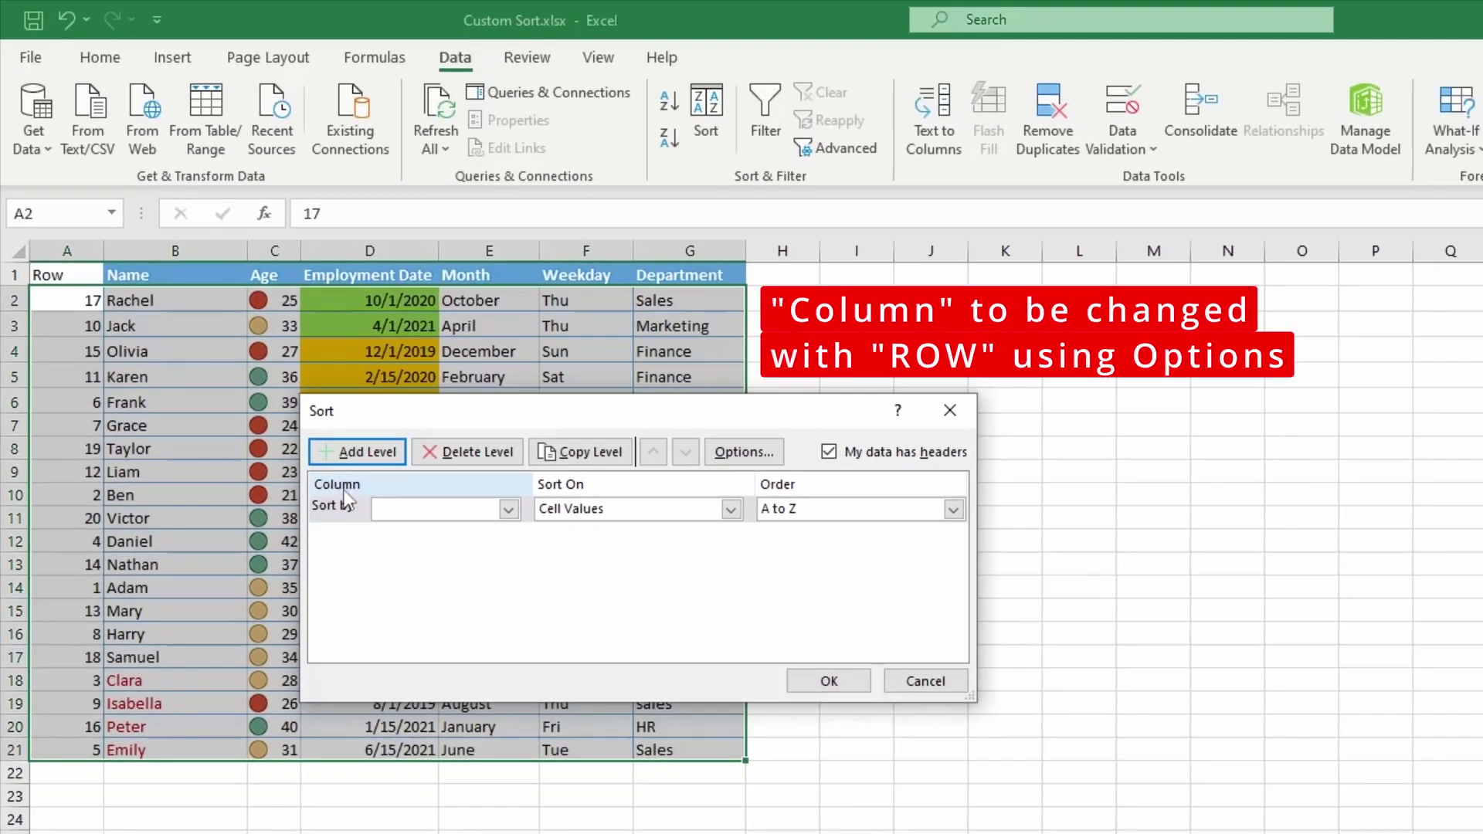
click(743, 462)
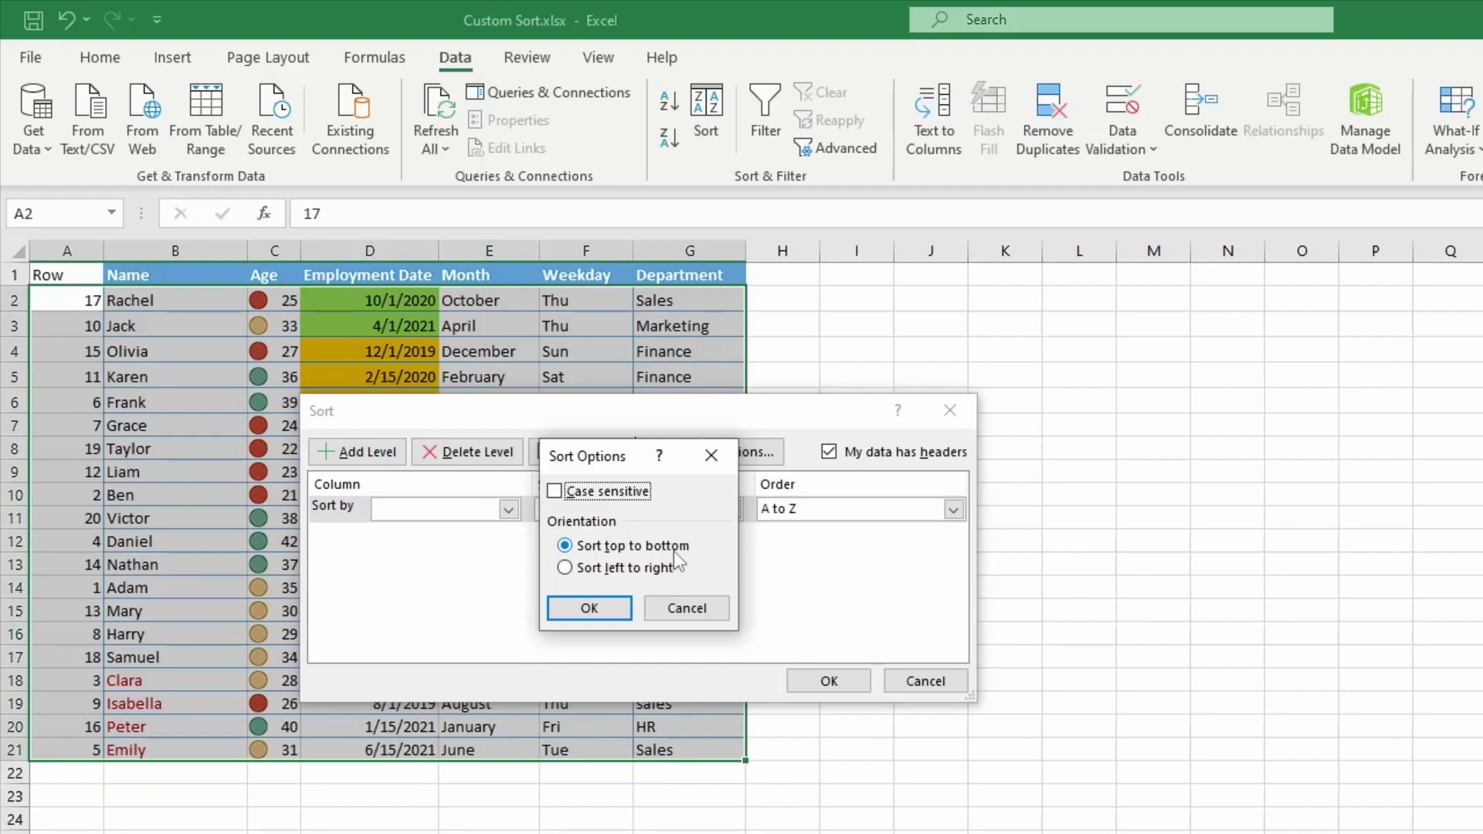
click(564, 571)
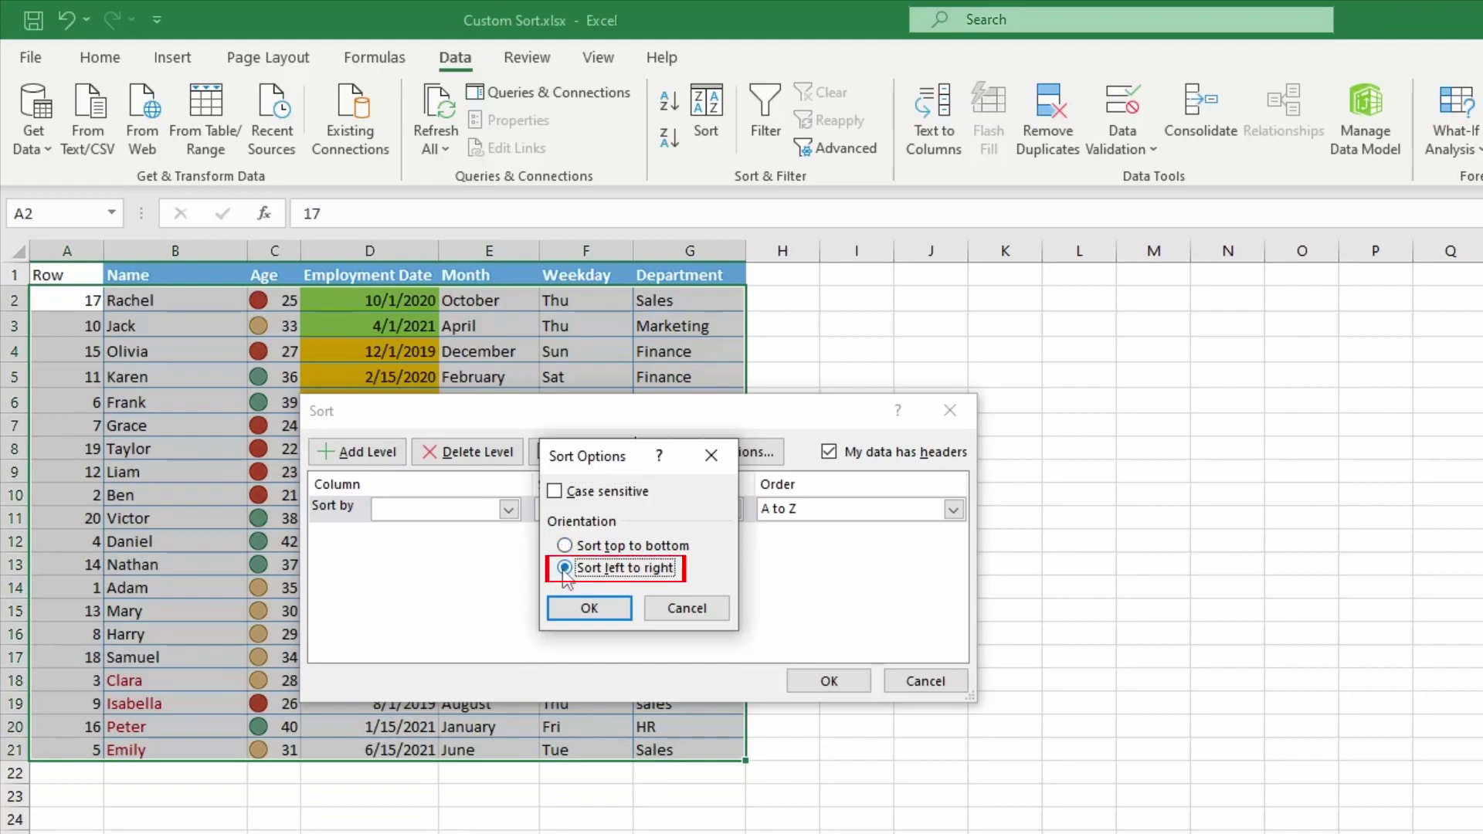
click(588, 608)
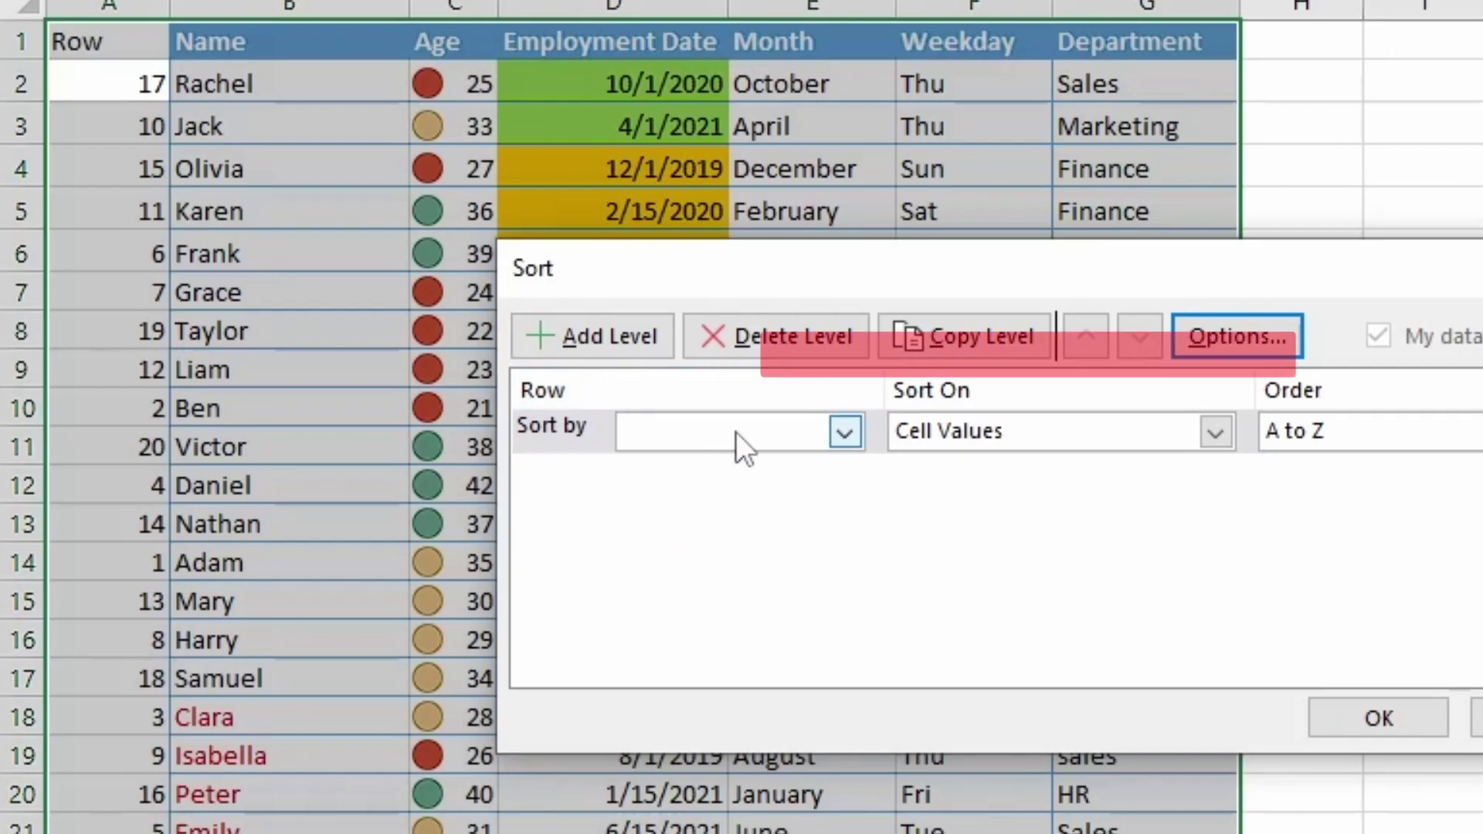
click(735, 433)
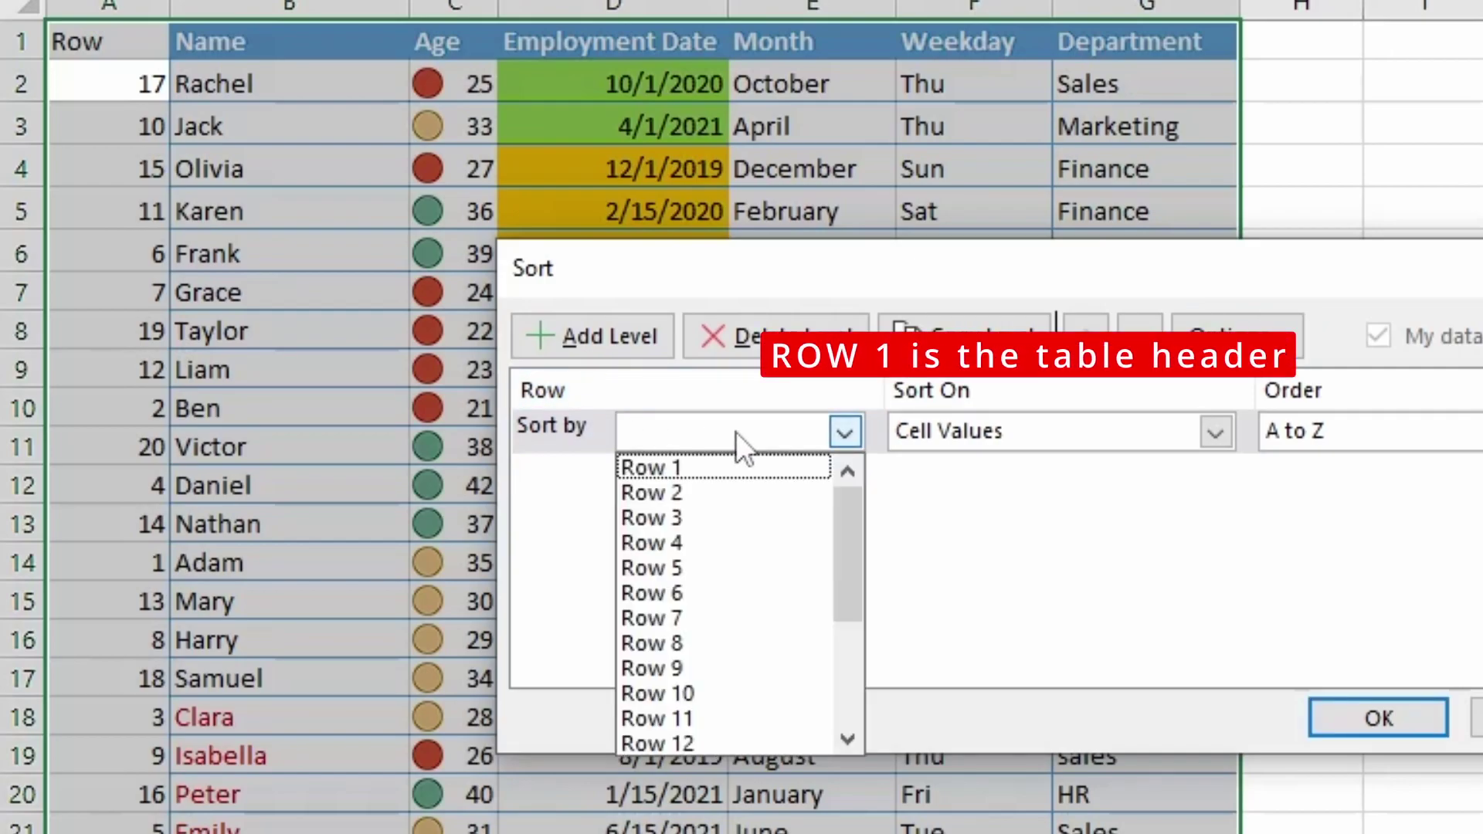
click(639, 471)
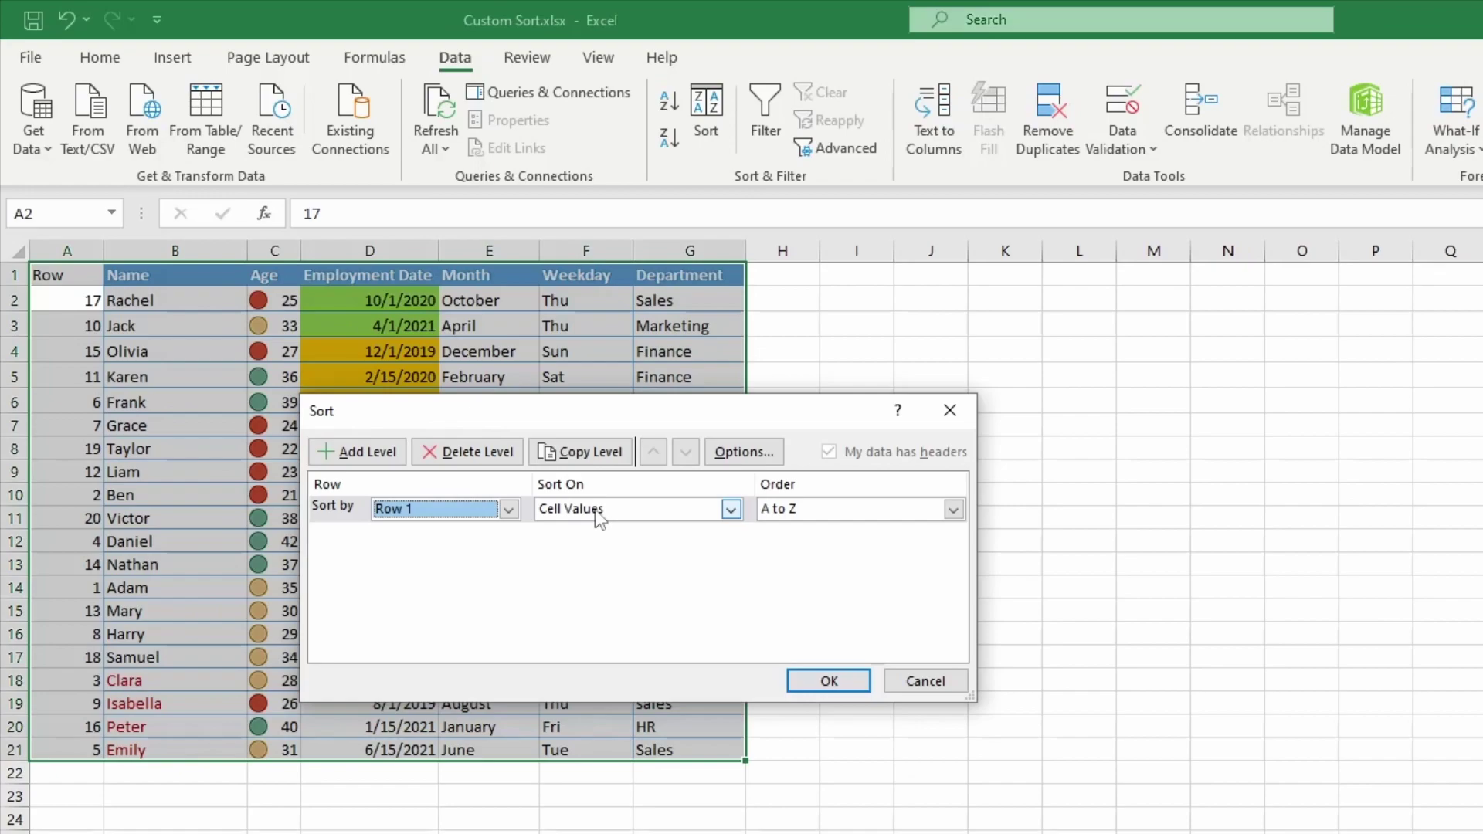
- Create the custom list Age, Name, Department as the Row 1 sort order and apply the left-to-right sort
click(877, 508)
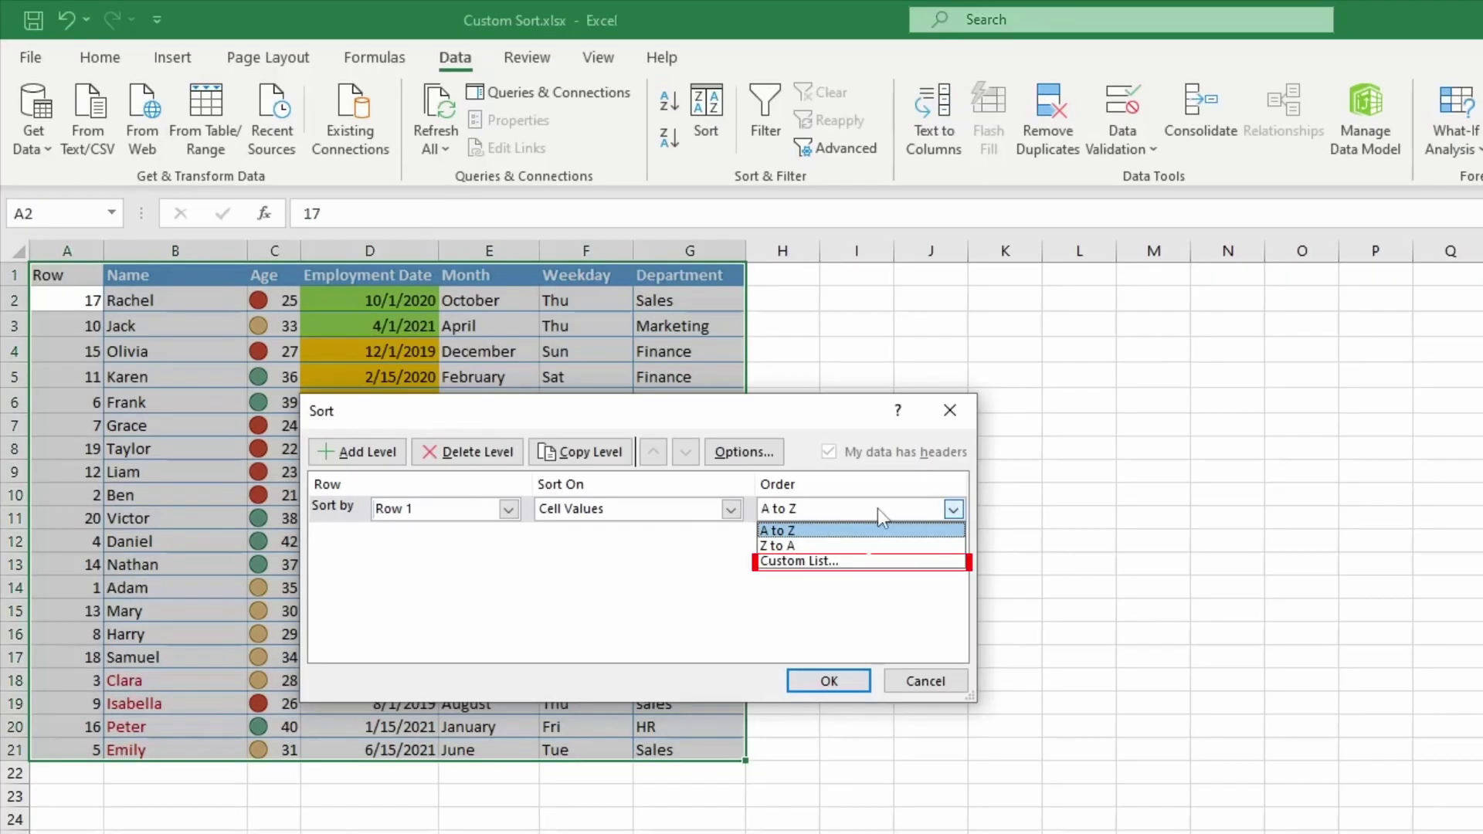
click(800, 561)
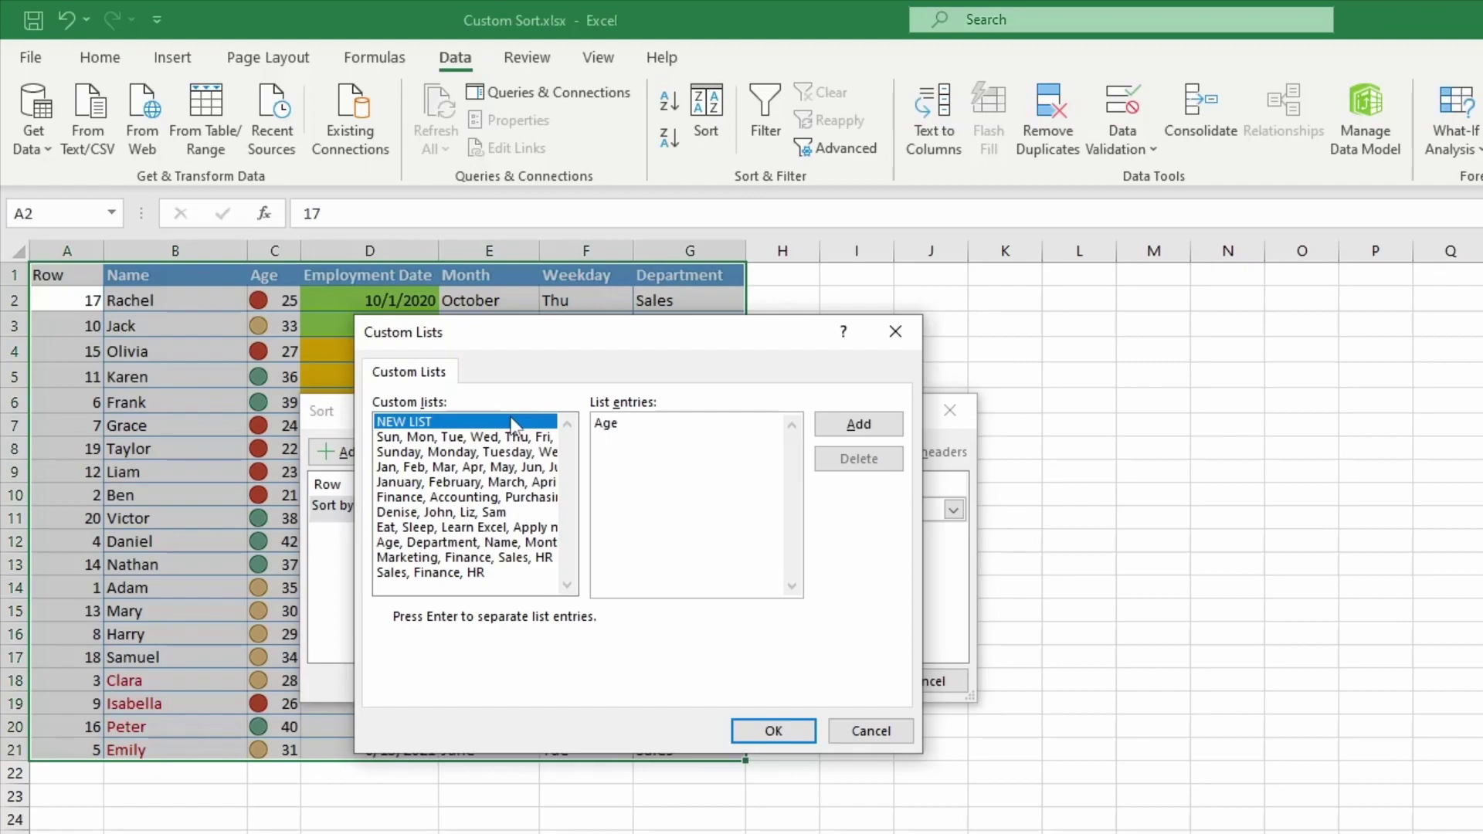
text(ame)
key(Return)
text(Department)
click(849, 427)
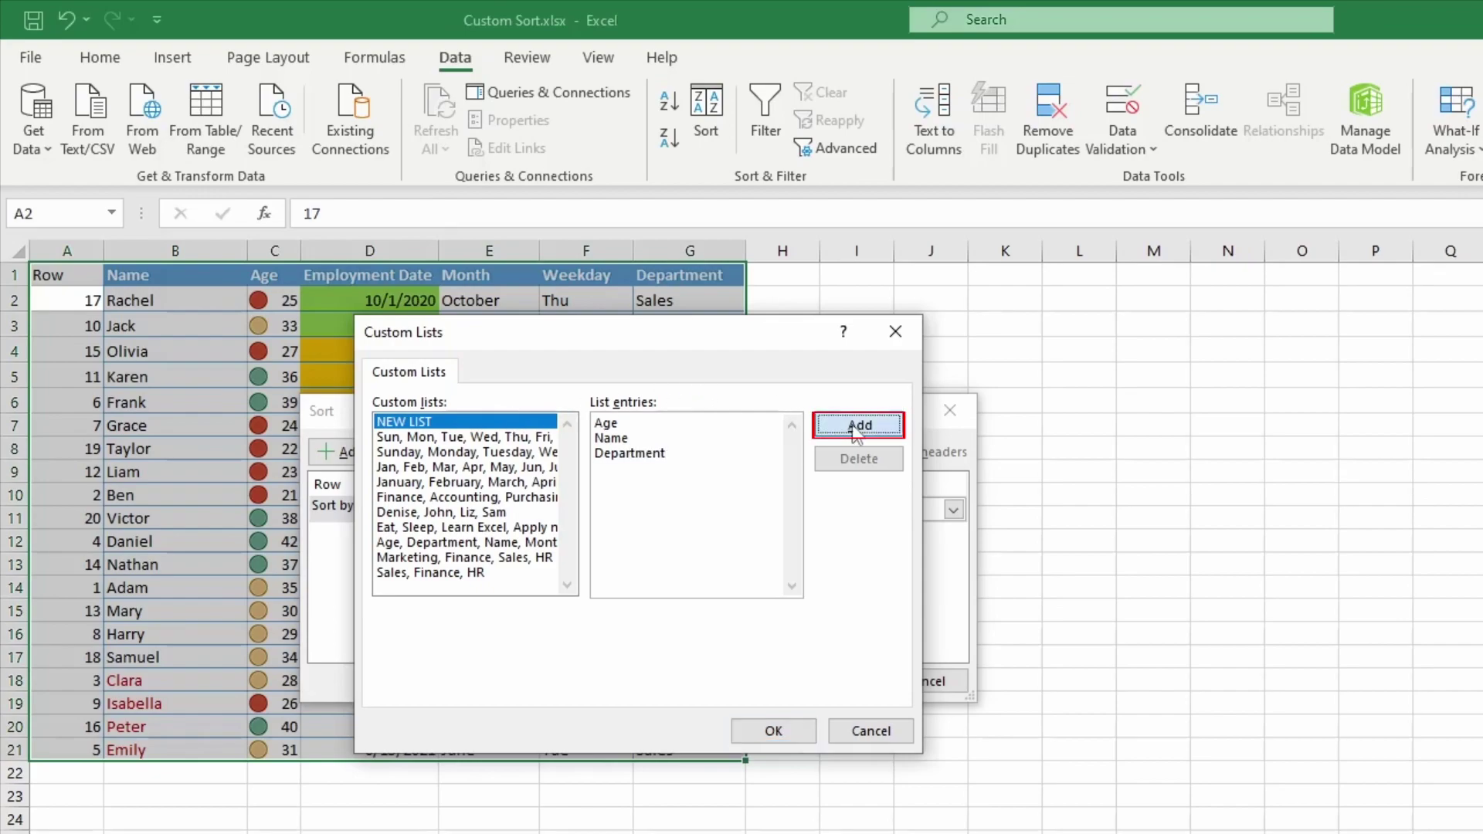
click(768, 732)
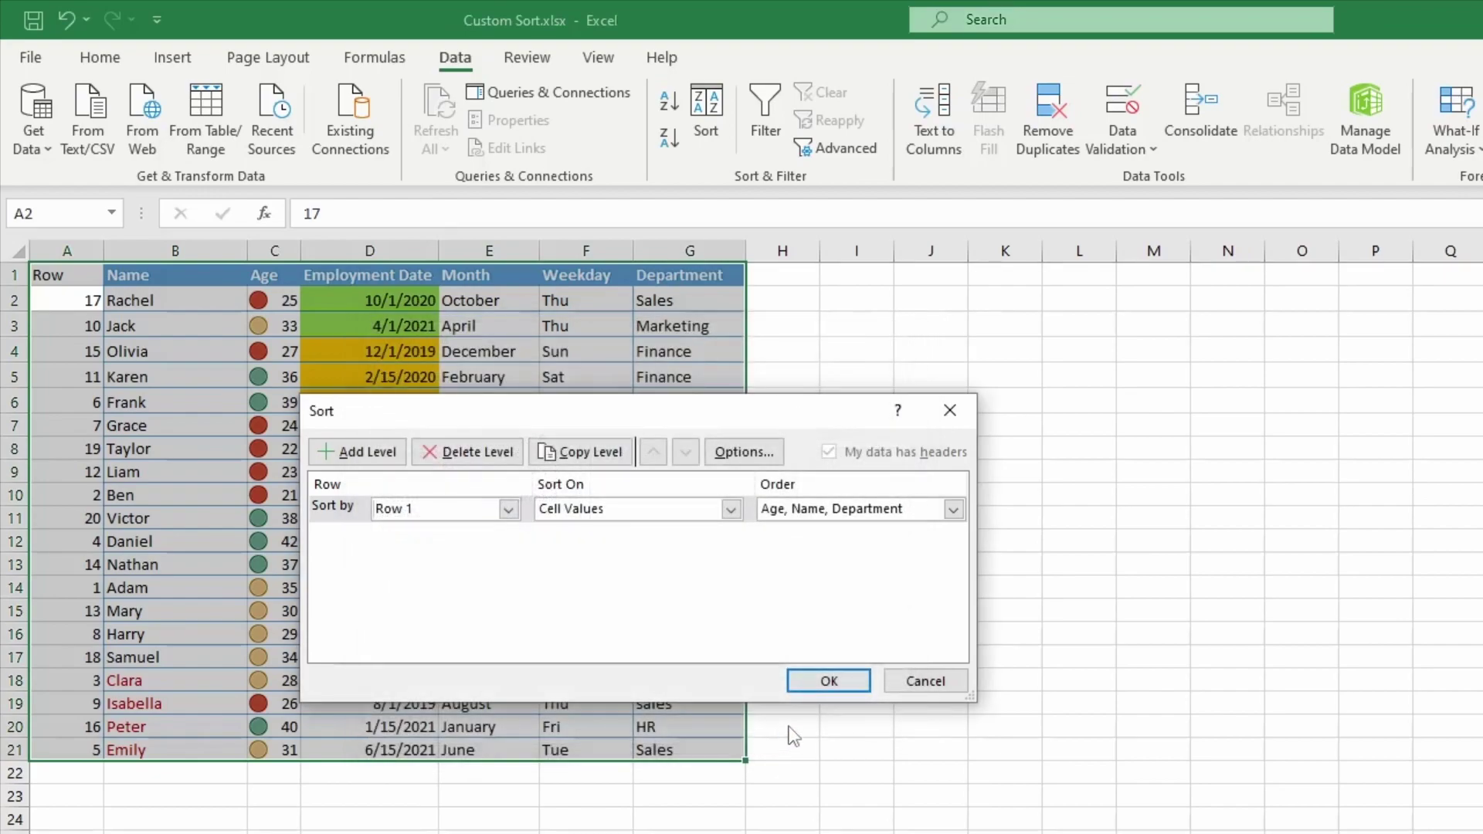
click(830, 681)
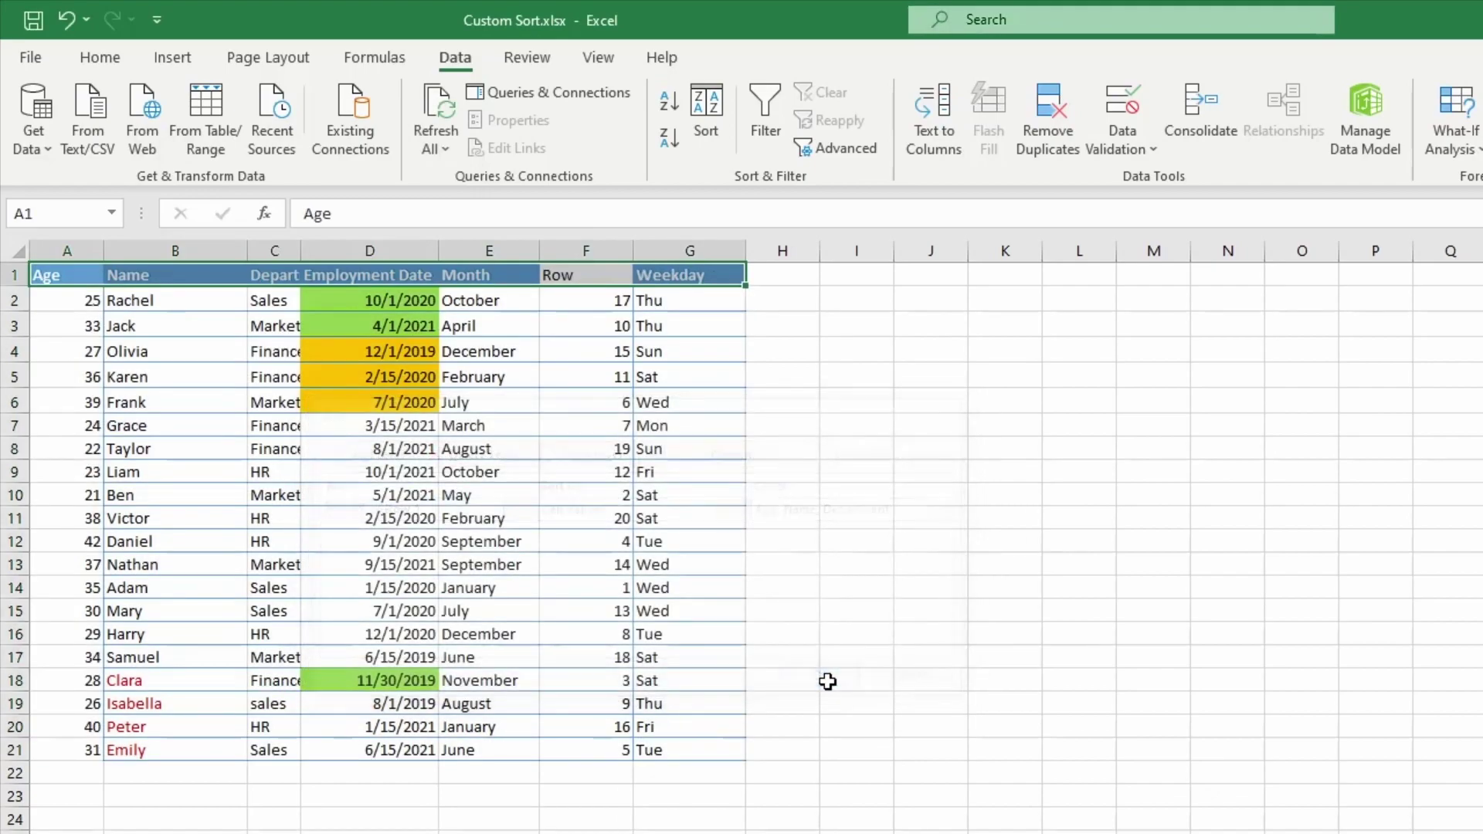
- Autofit the width of column C to show the full Department entries
click(59, 249)
drag(59, 250, 244, 250)
double_click(300, 249)
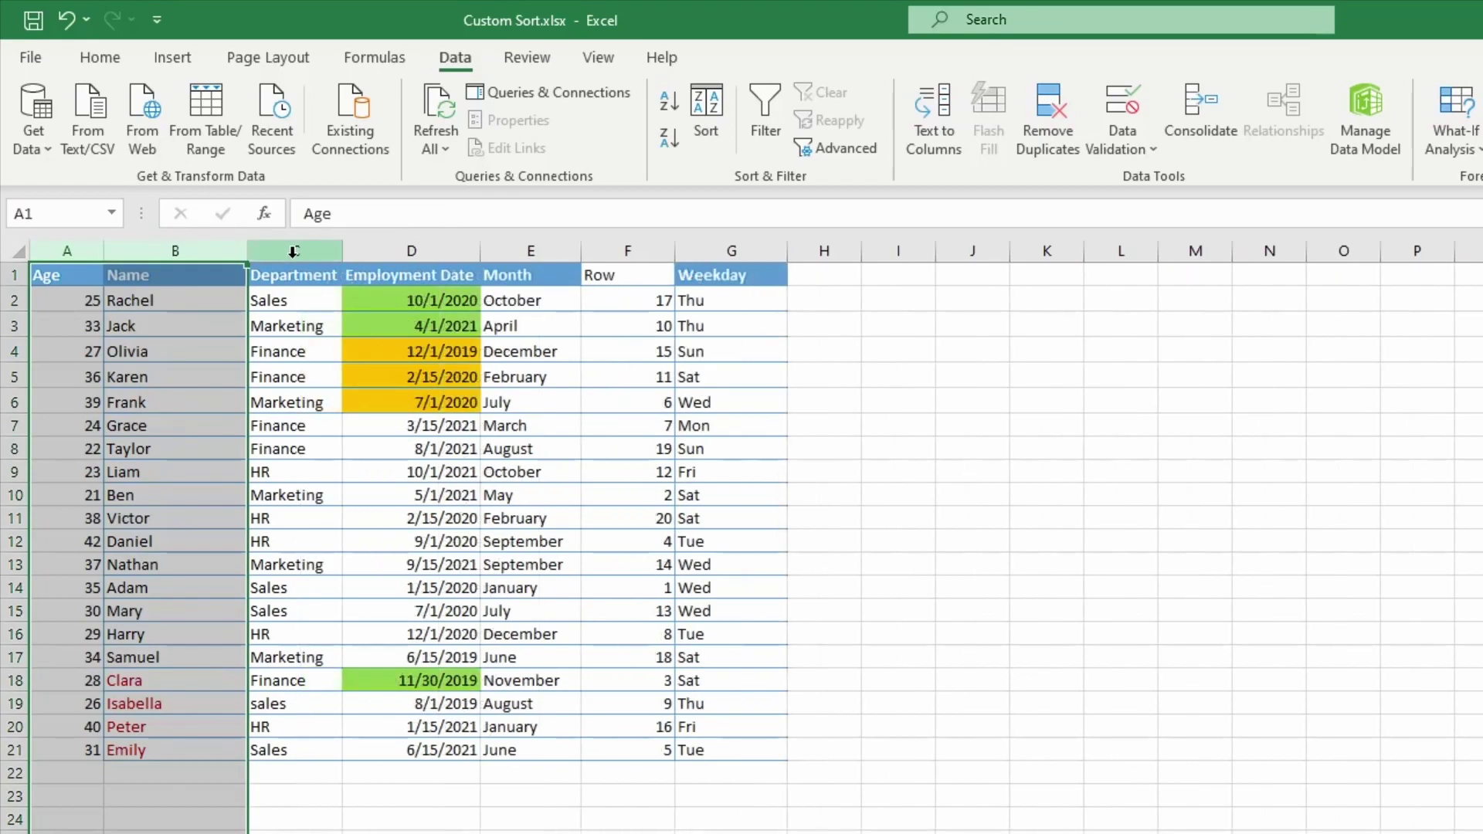
- Select columns A to C, followed by columns D to G, to examine the new column order
shift+click(298, 249)
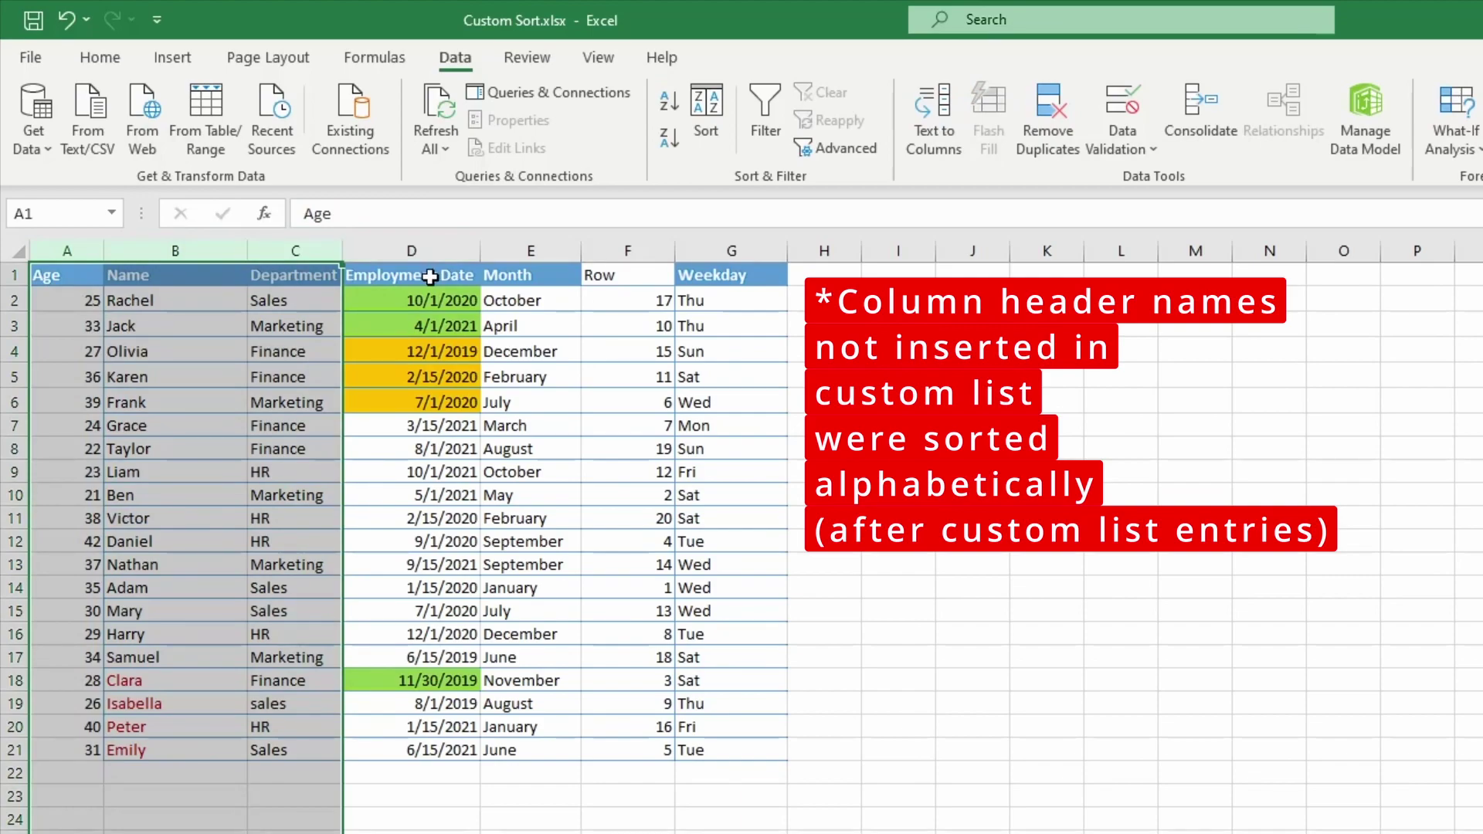
drag(408, 240, 708, 240)
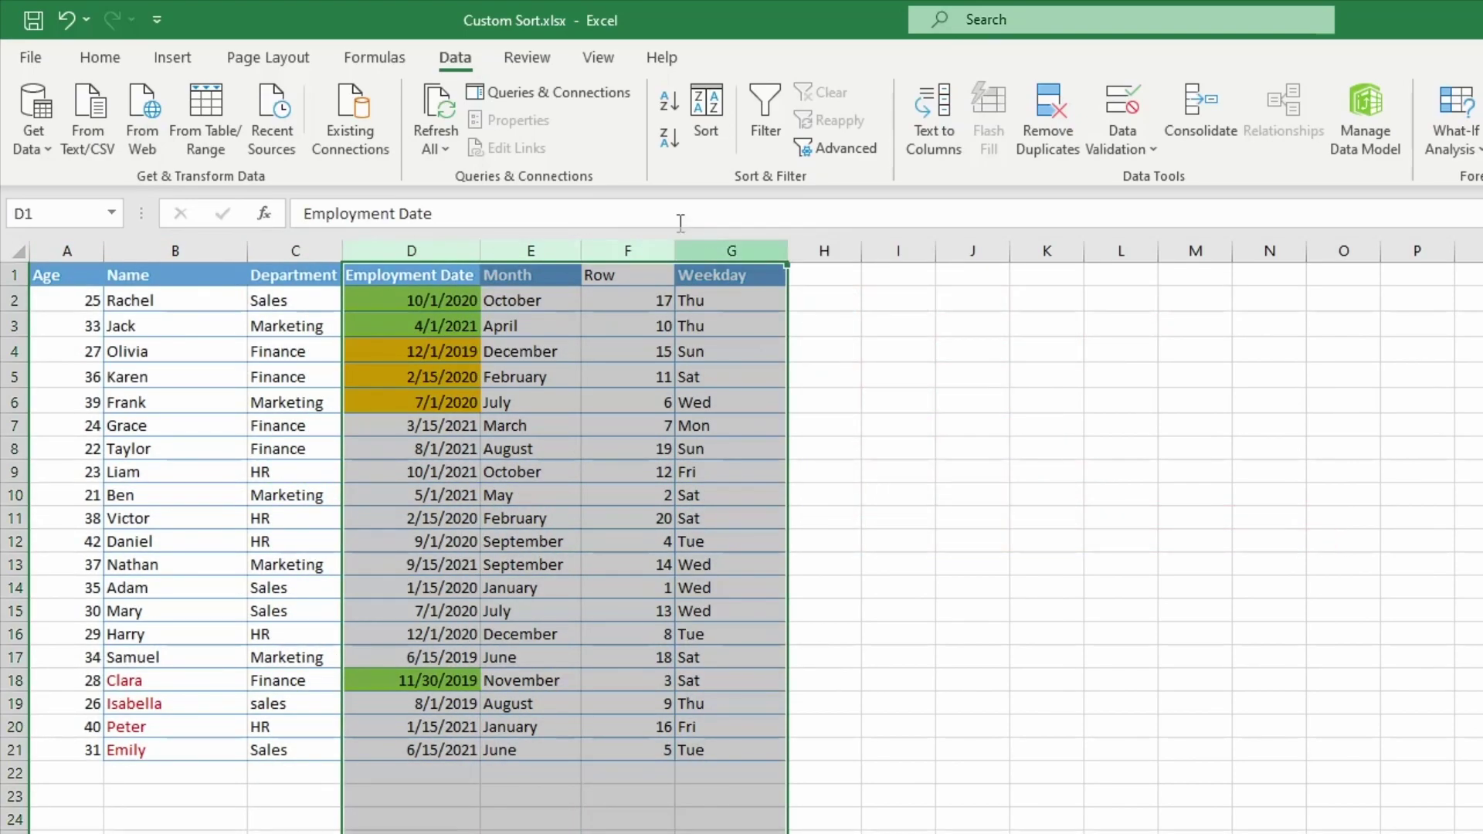
click(410, 275)
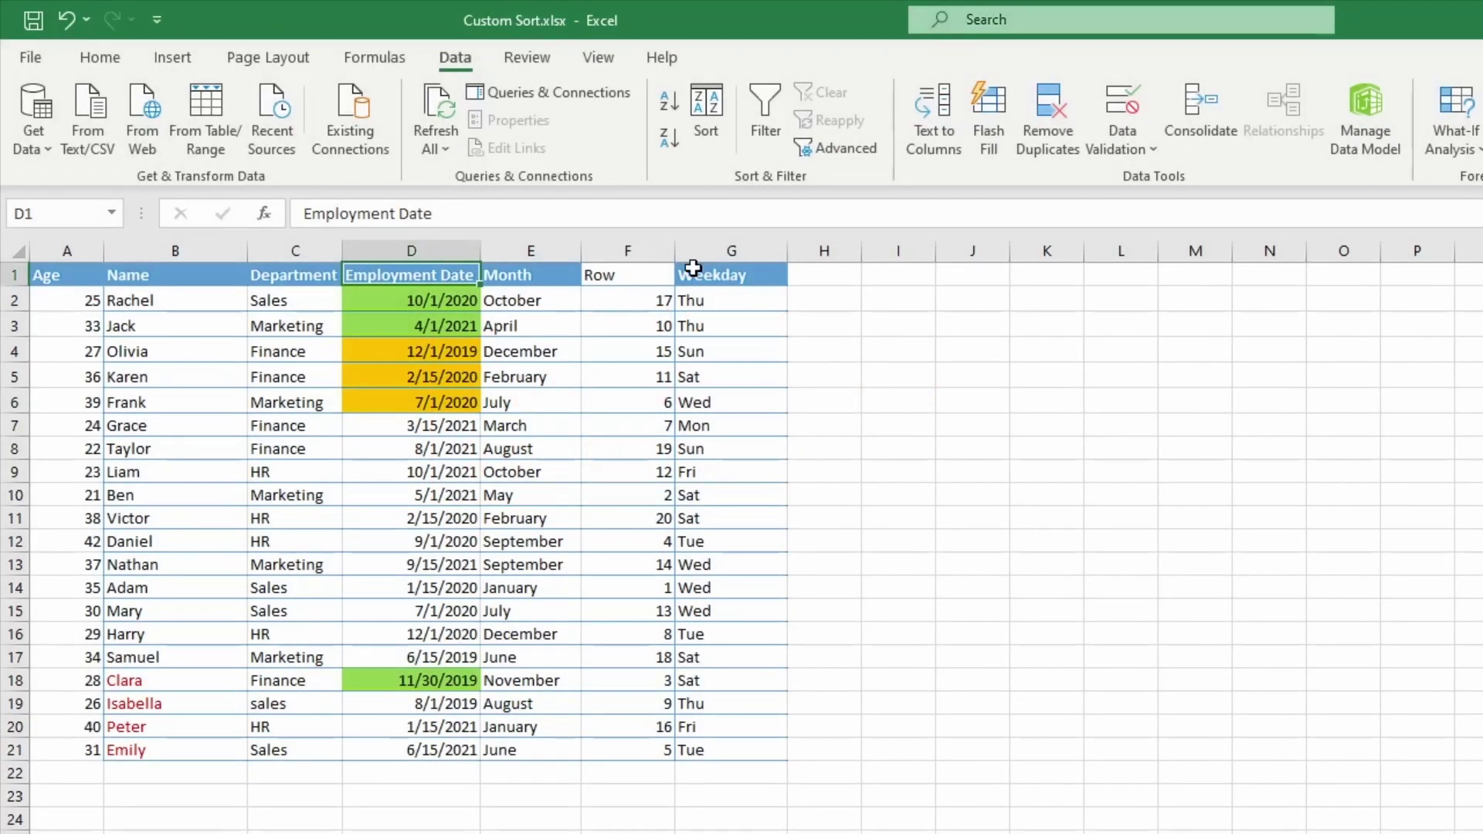
- Set the table's sort options to case sensitive with the orientation Sort top to bottom
click(705, 112)
click(743, 452)
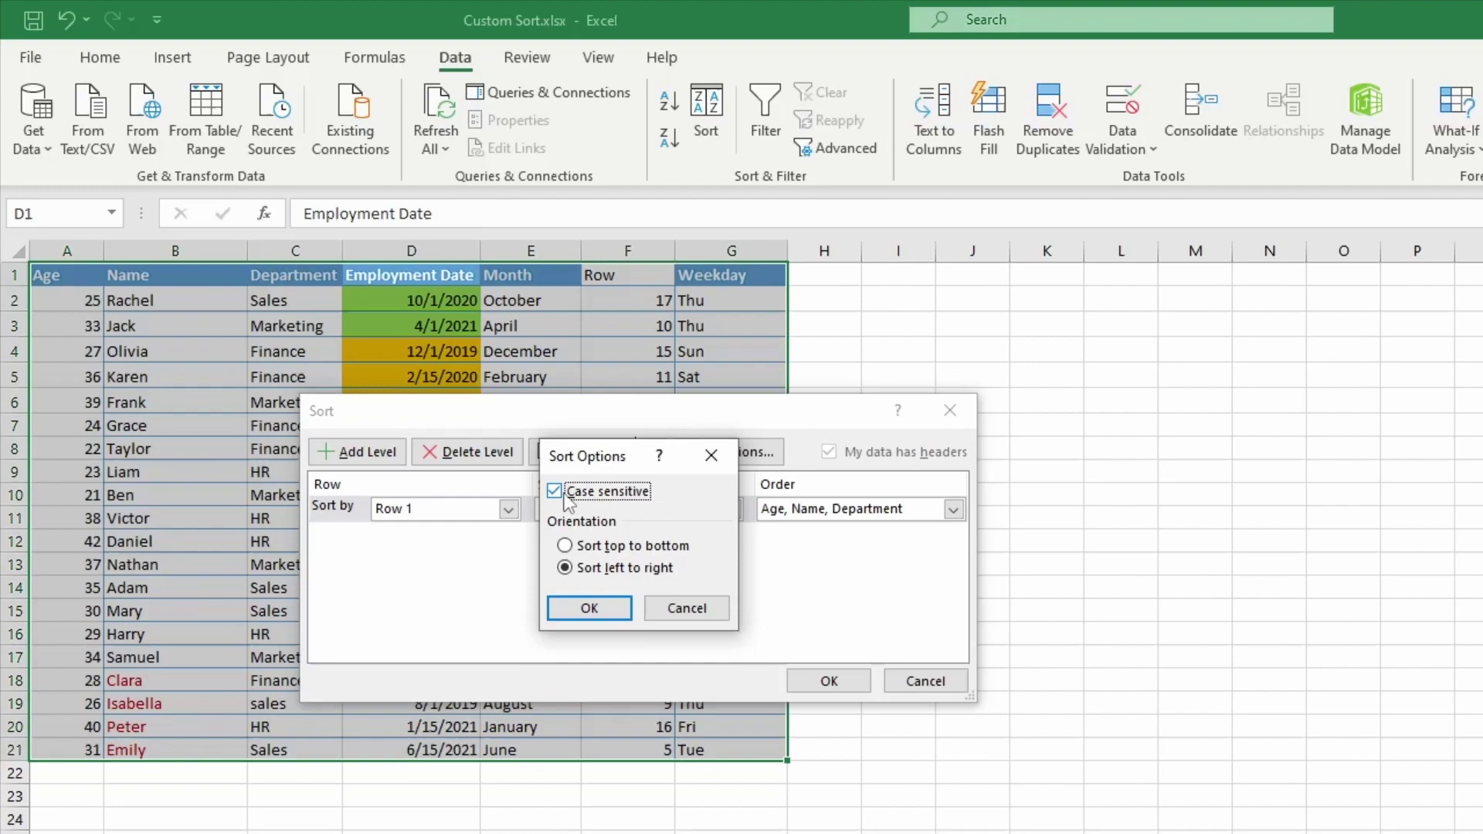
key(alt+t)
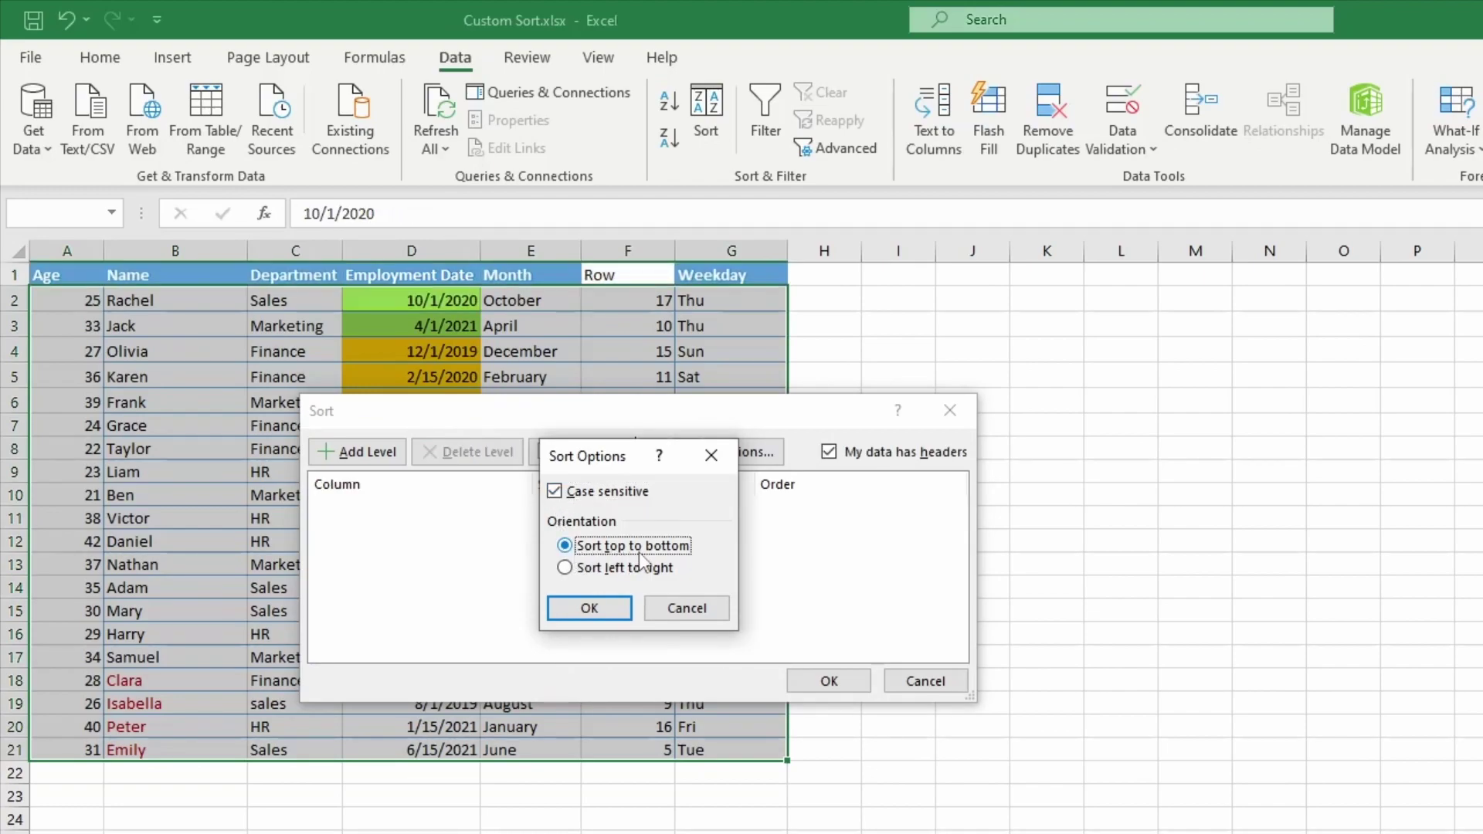
click(585, 610)
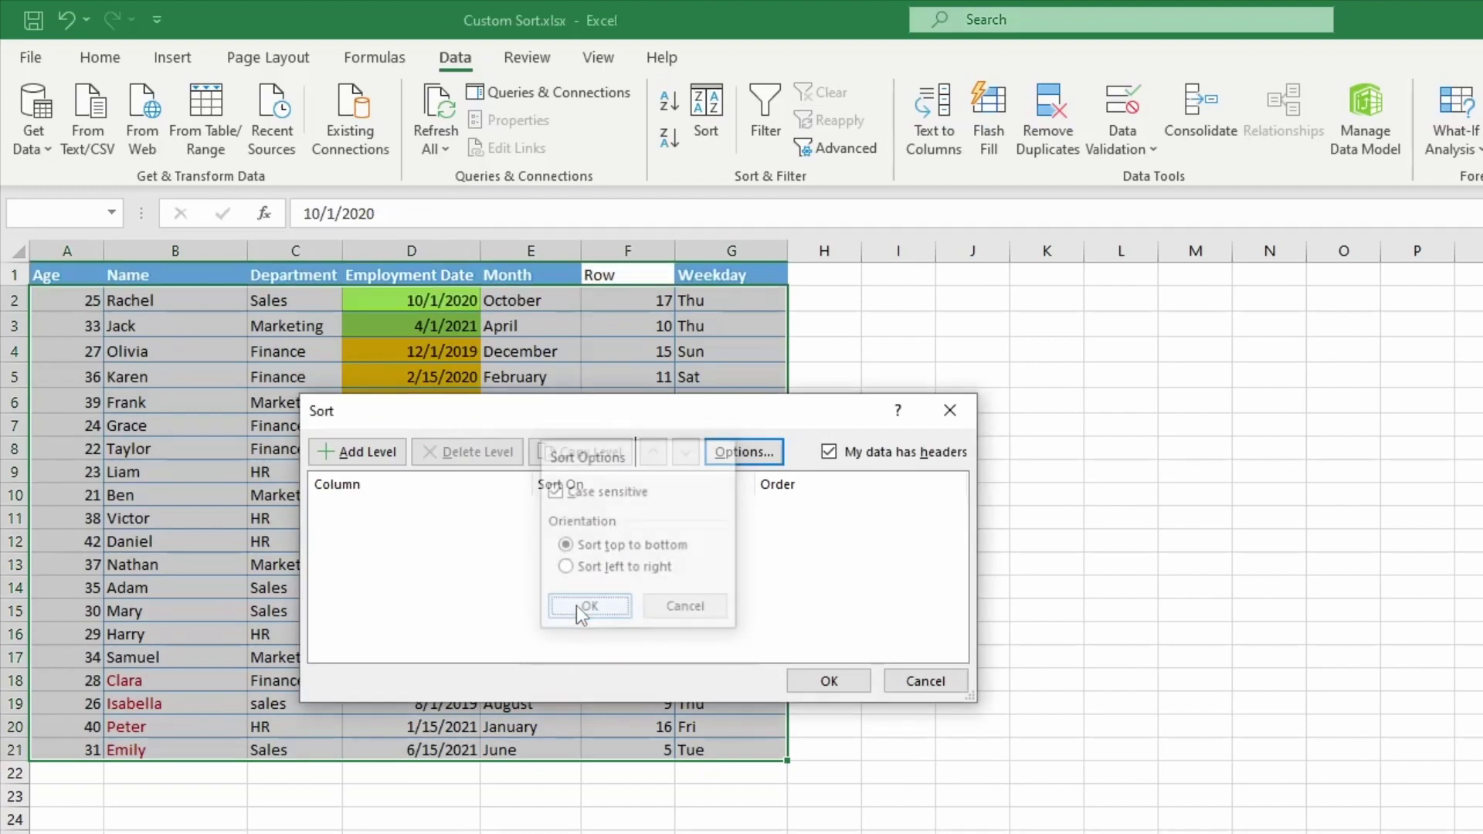
- Add a sort level for Department on cell values, A to Z, and apply the sort
click(372, 456)
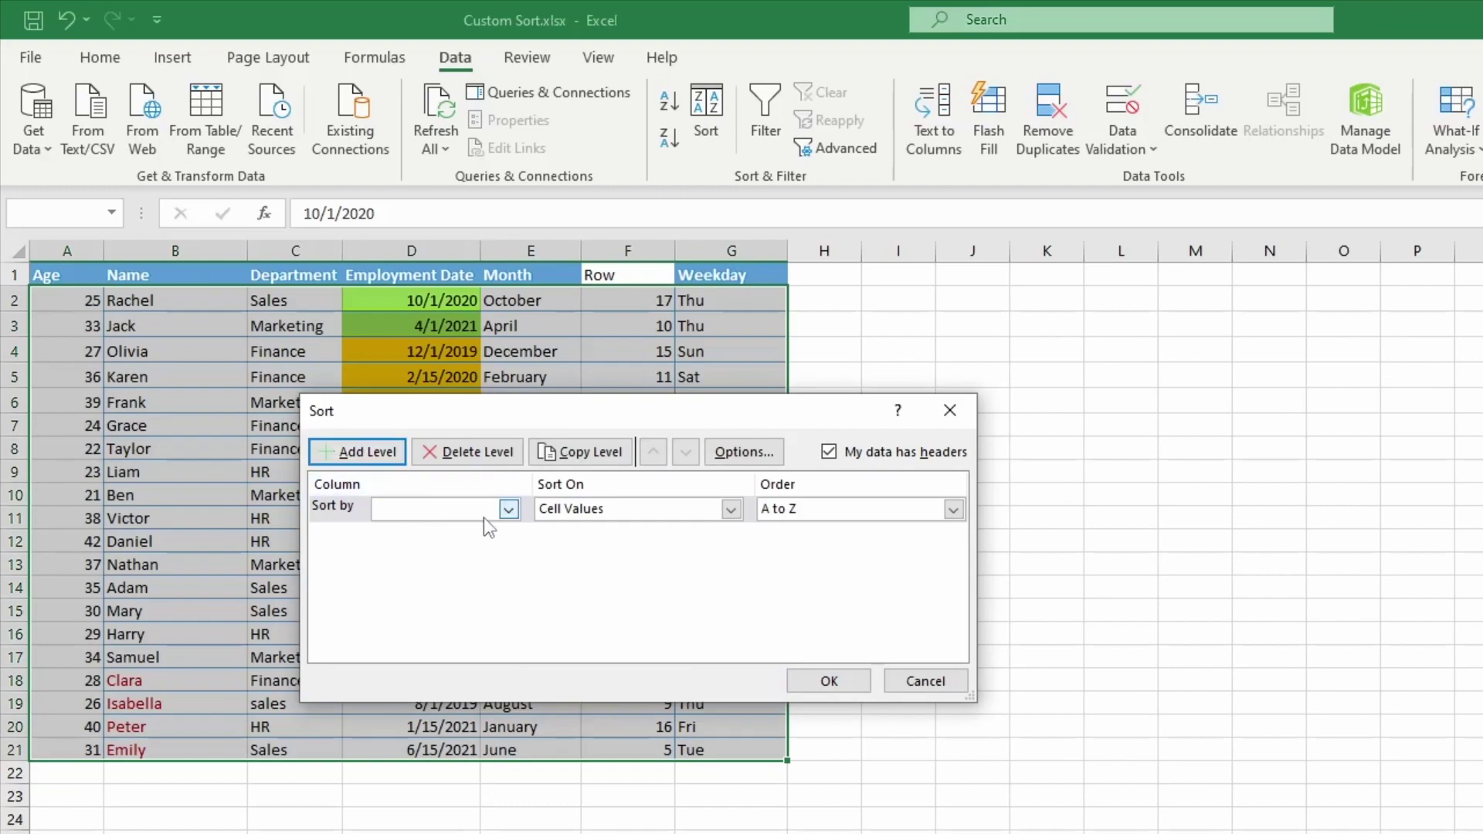
click(508, 508)
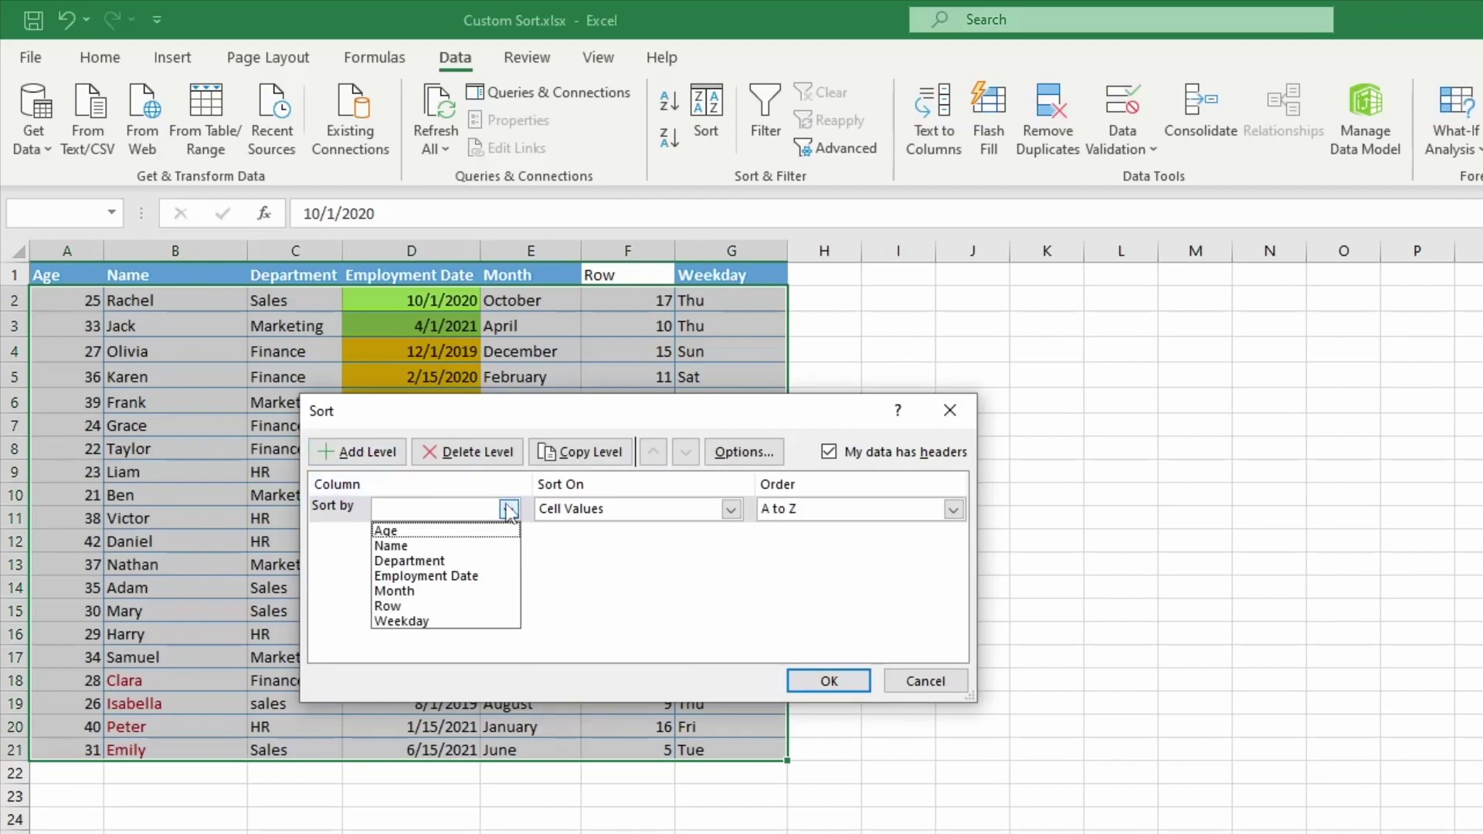
click(441, 562)
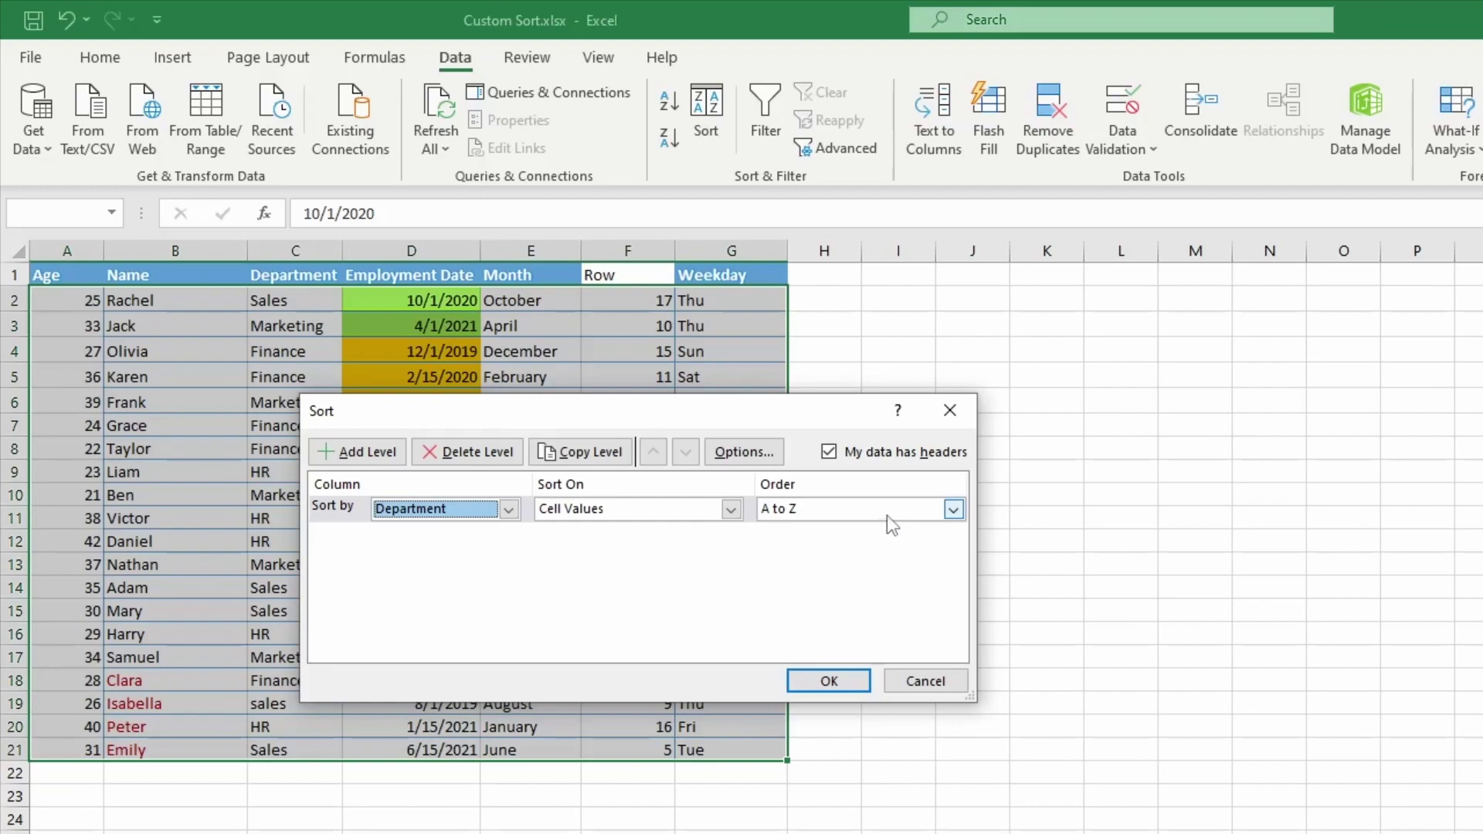
click(813, 682)
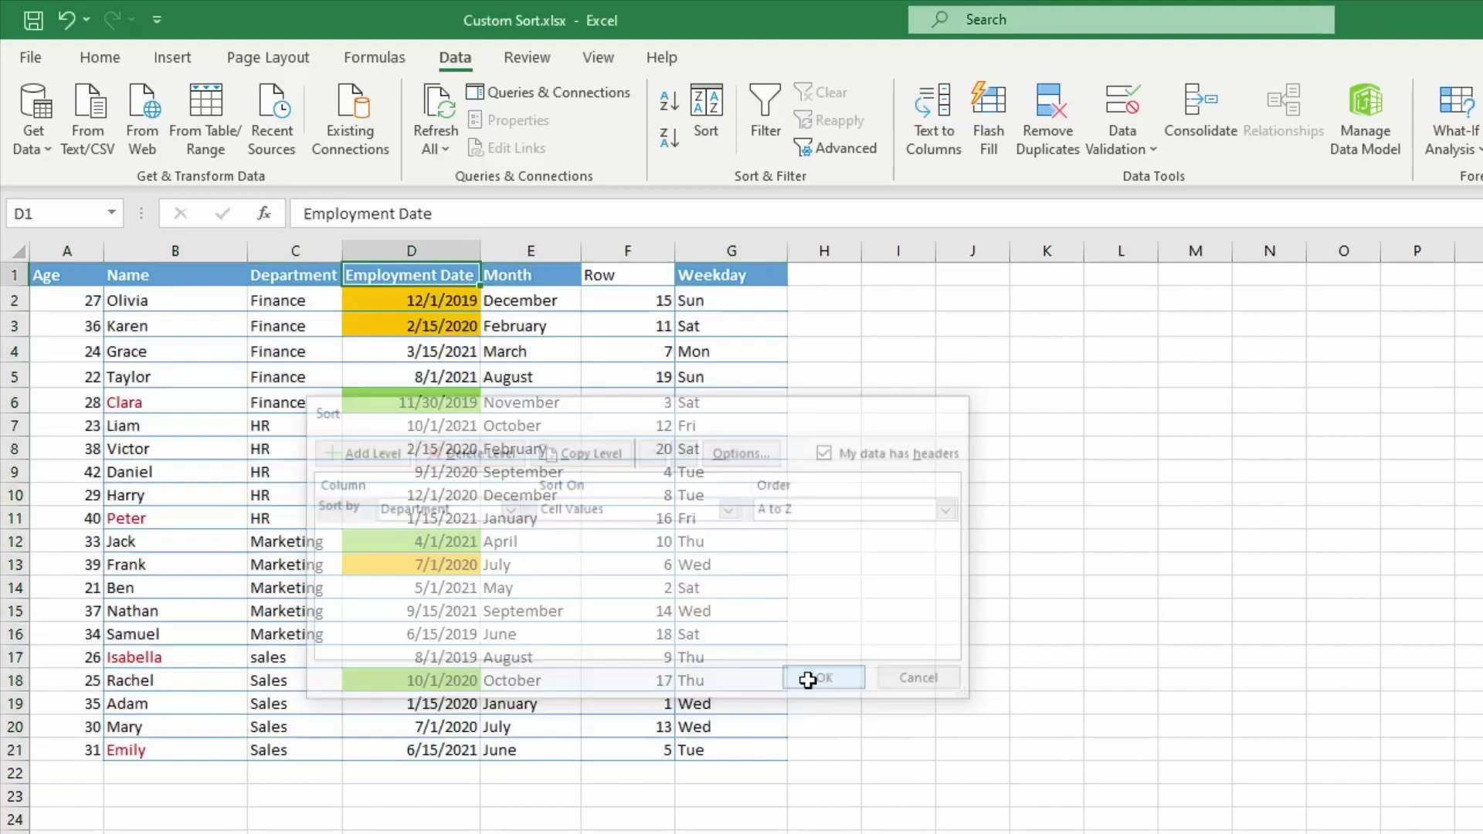
- Change the Department entry in C8 to hr and the one in C17 to SALES
click(284, 445)
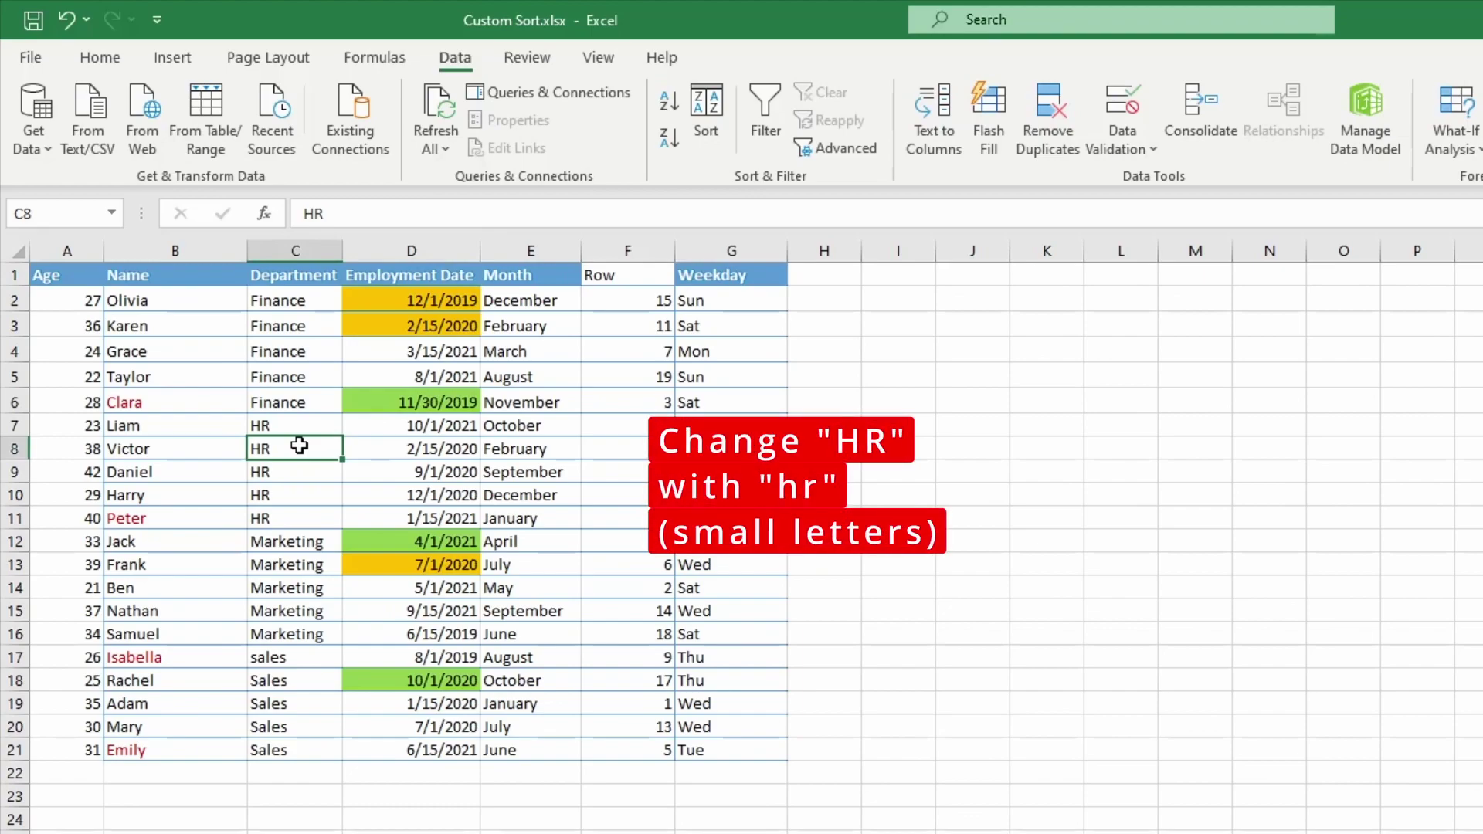
text(hr)
click(286, 655)
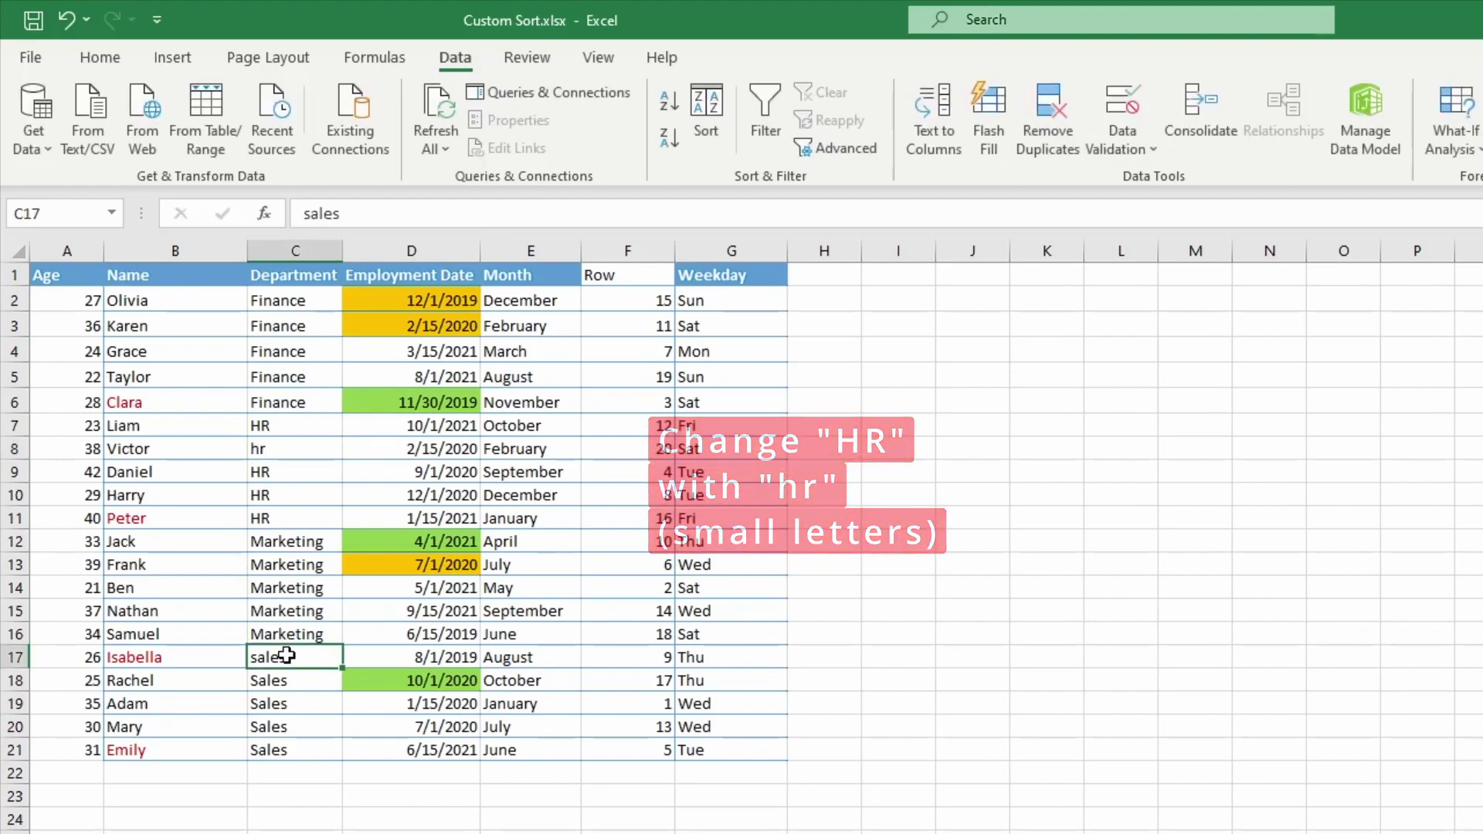
text(SALES)
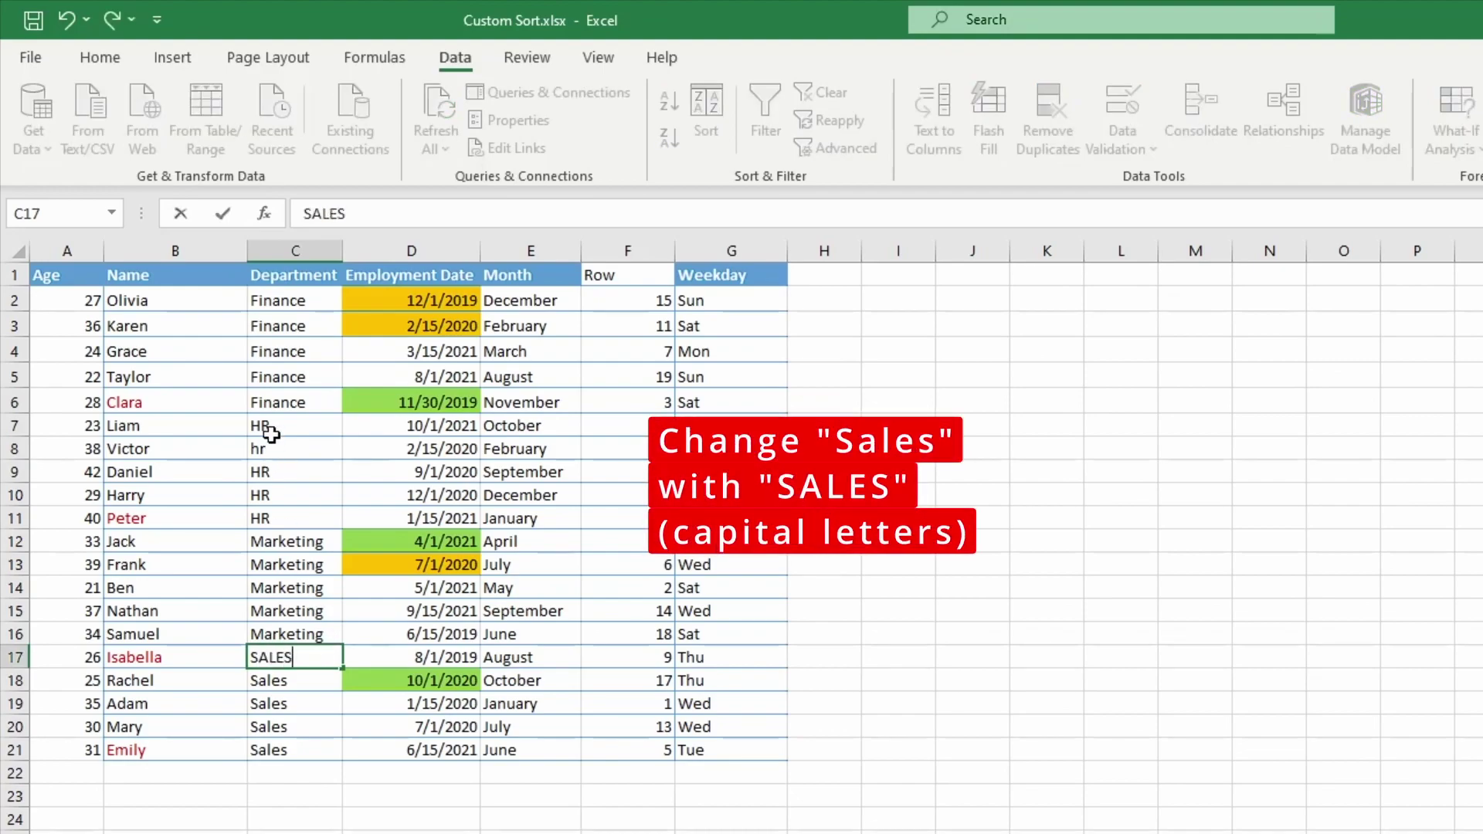
- Reapply the Department A to Z sort to the edited table
click(292, 349)
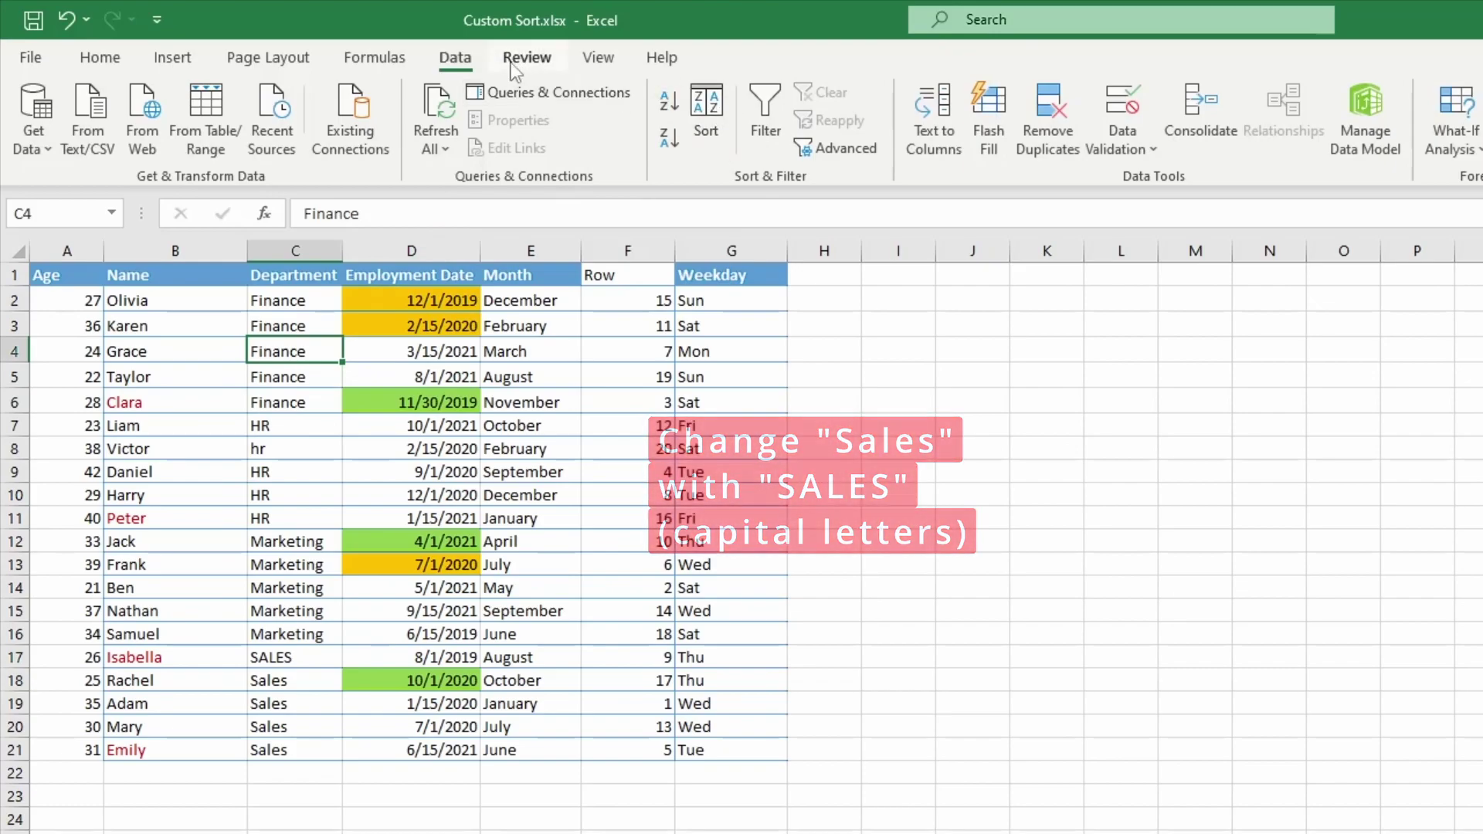
click(705, 132)
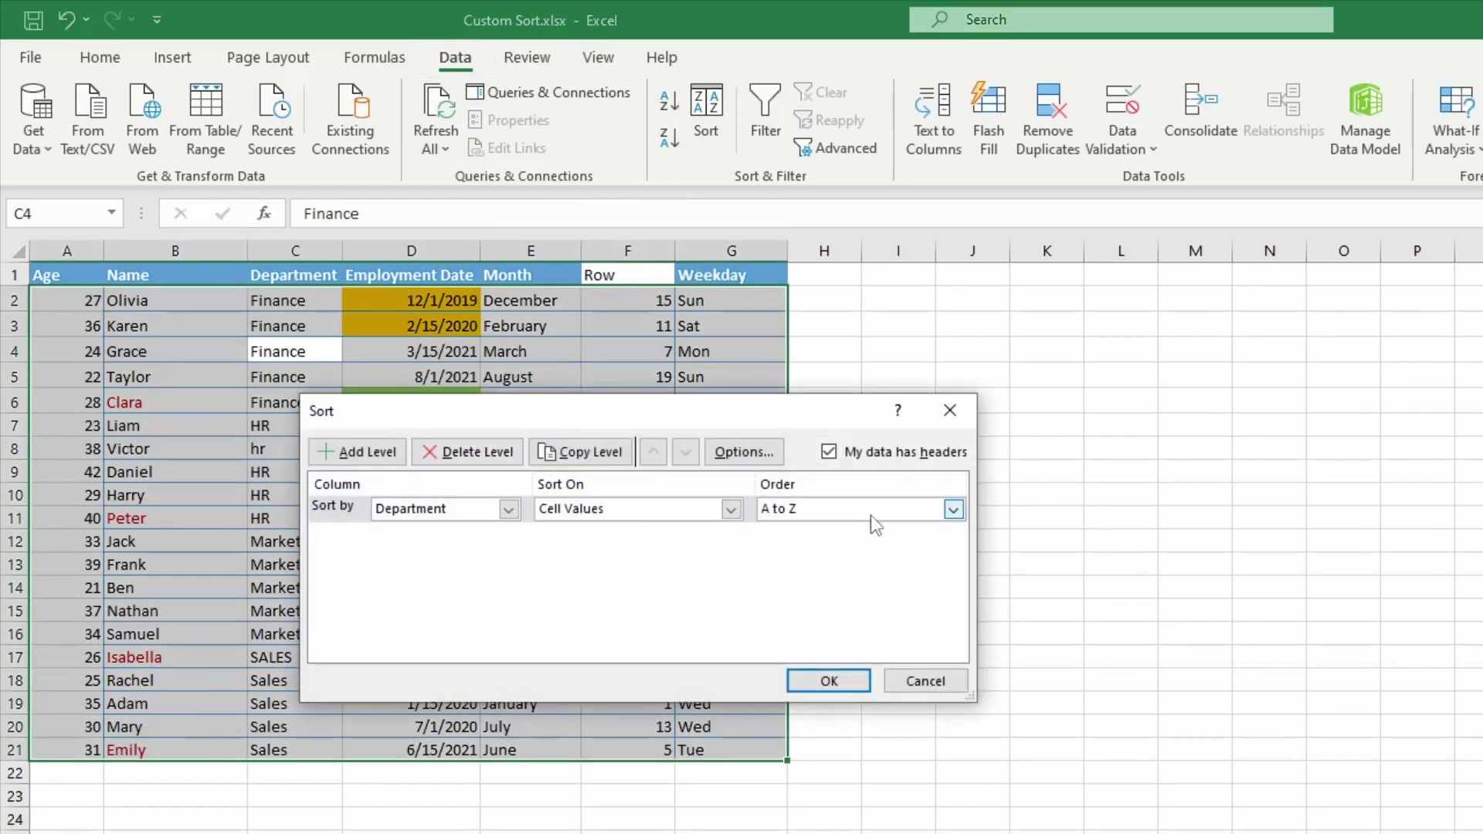
click(827, 681)
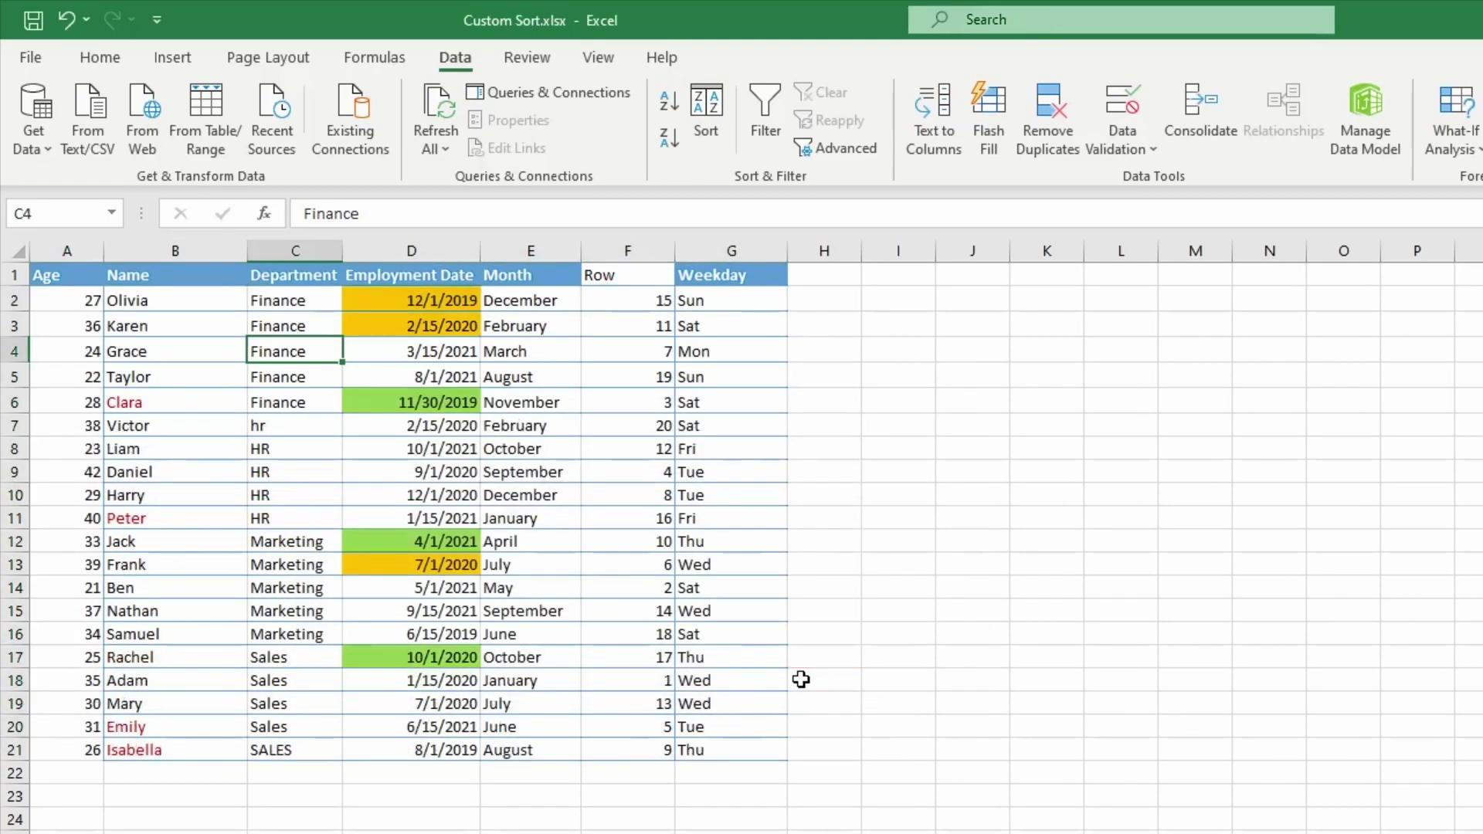
- Select the HR and Sales entries in the Department column to examine how upper and lower case are ordered
click(278, 426)
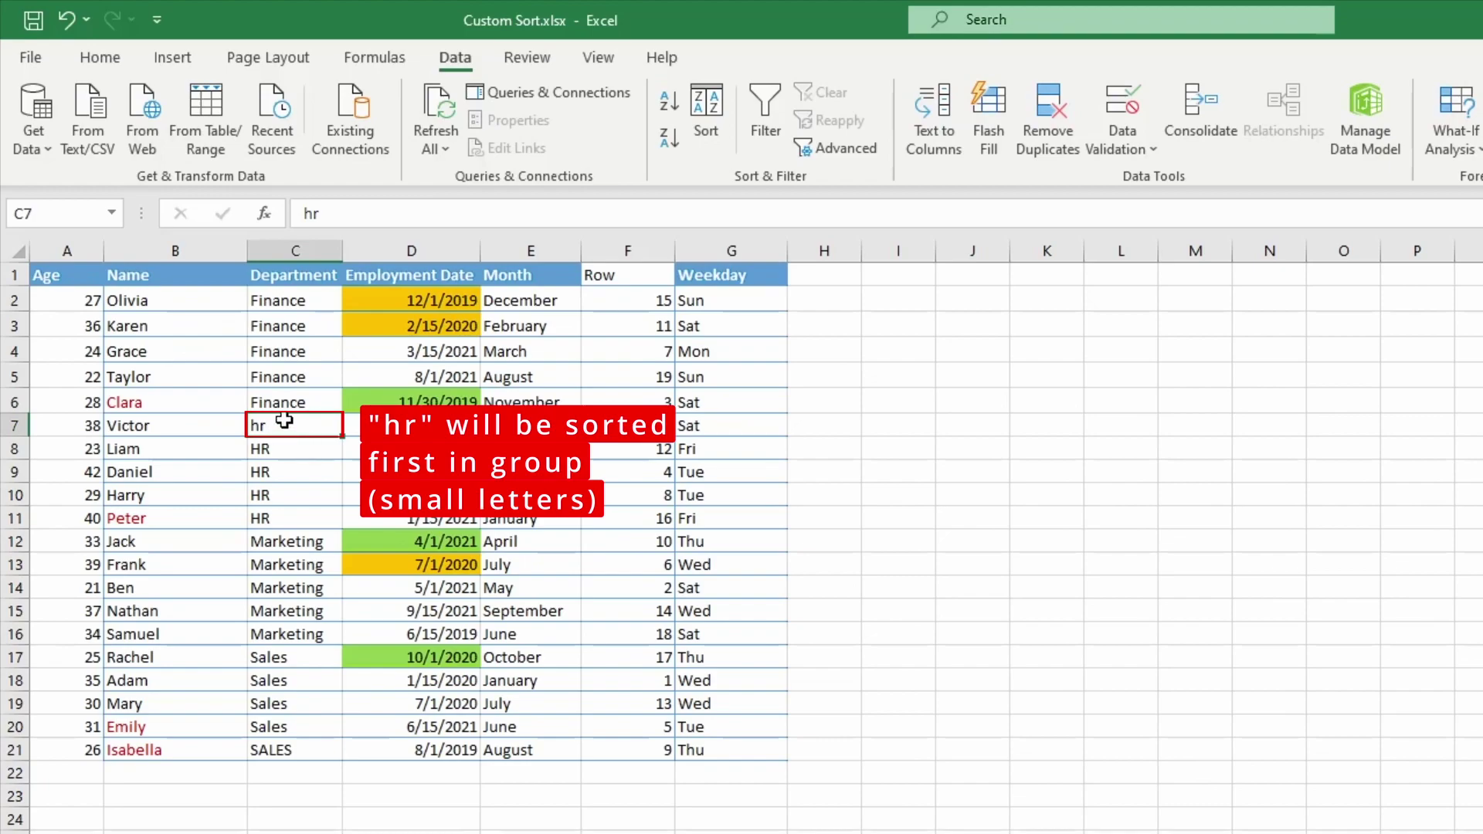
drag(284, 449, 304, 513)
drag(278, 655, 268, 748)
click(285, 748)
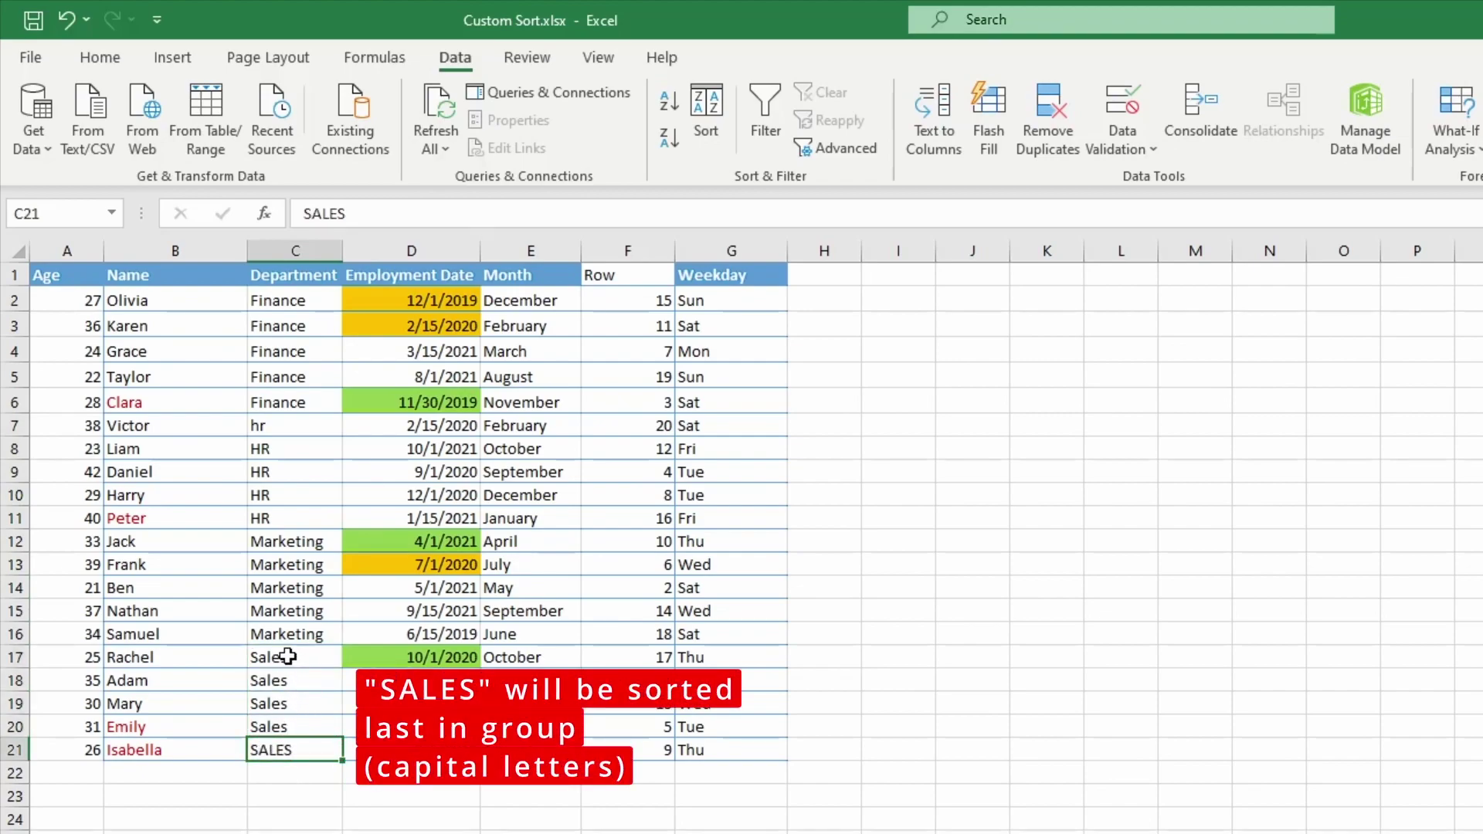
drag(285, 658, 295, 752)
click(618, 278)
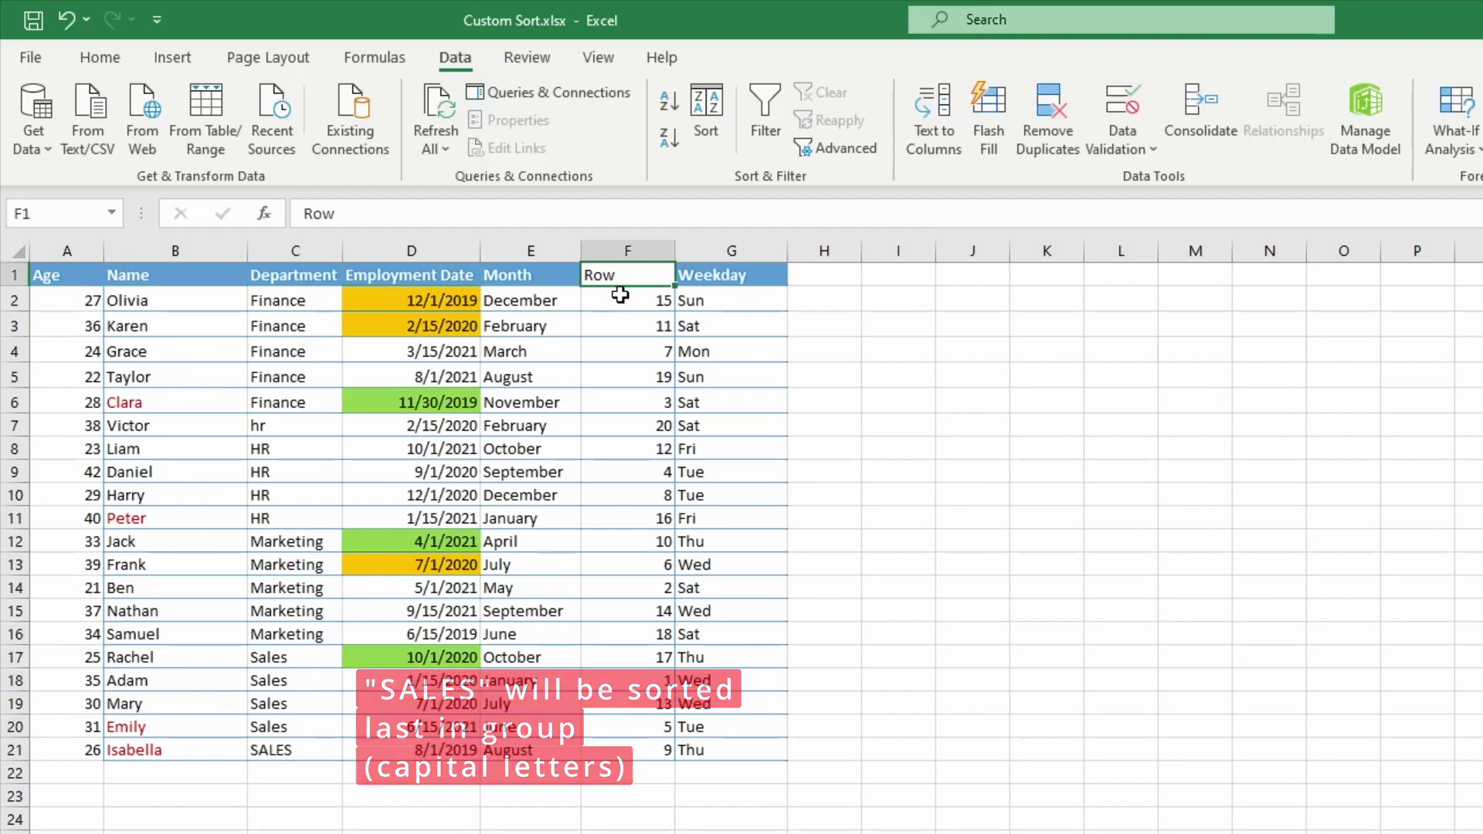
click(278, 654)
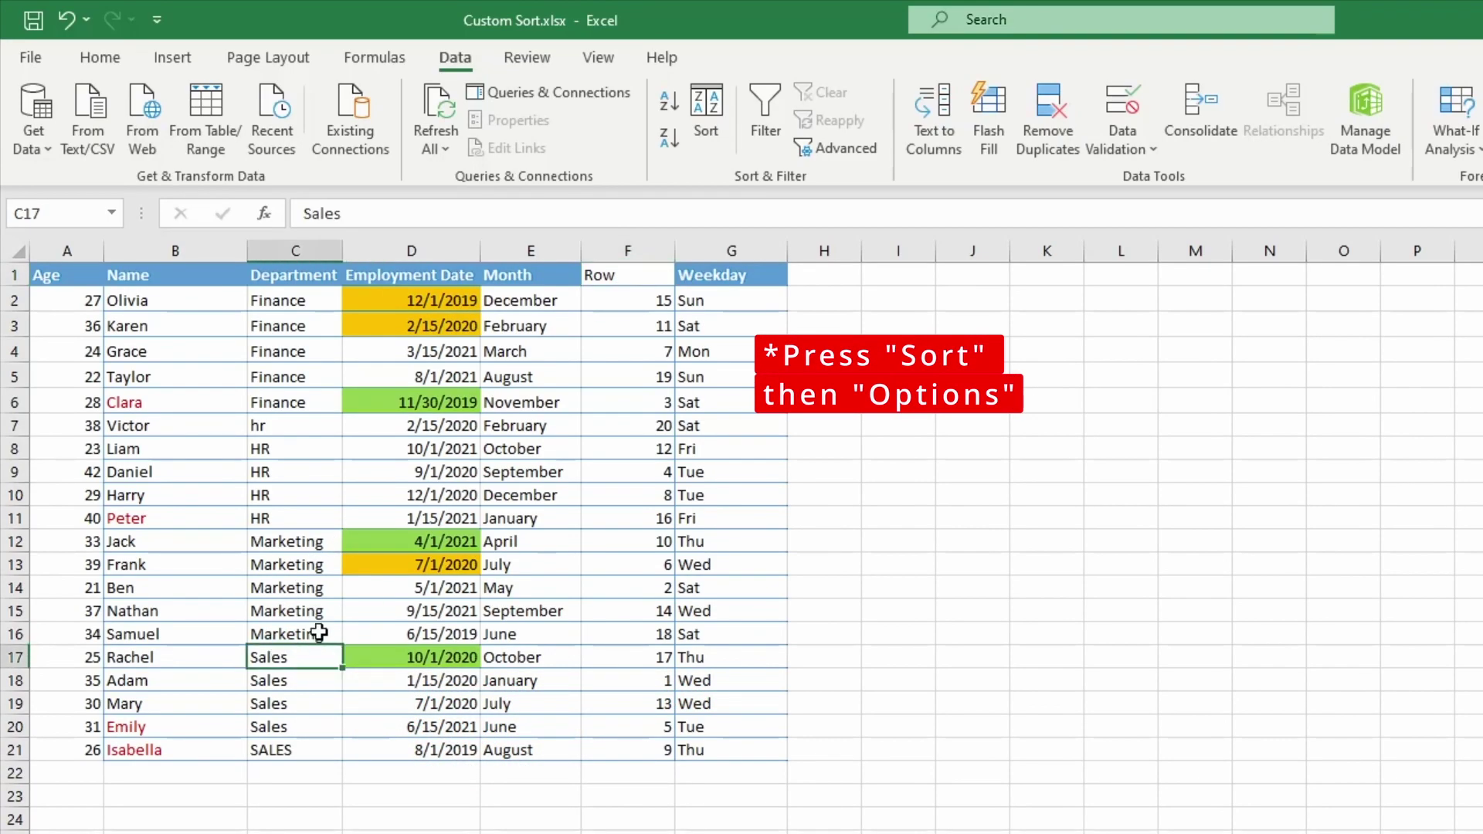
- Clear the Case sensitive setting in the sort options and discard the change
click(709, 113)
click(742, 452)
click(554, 491)
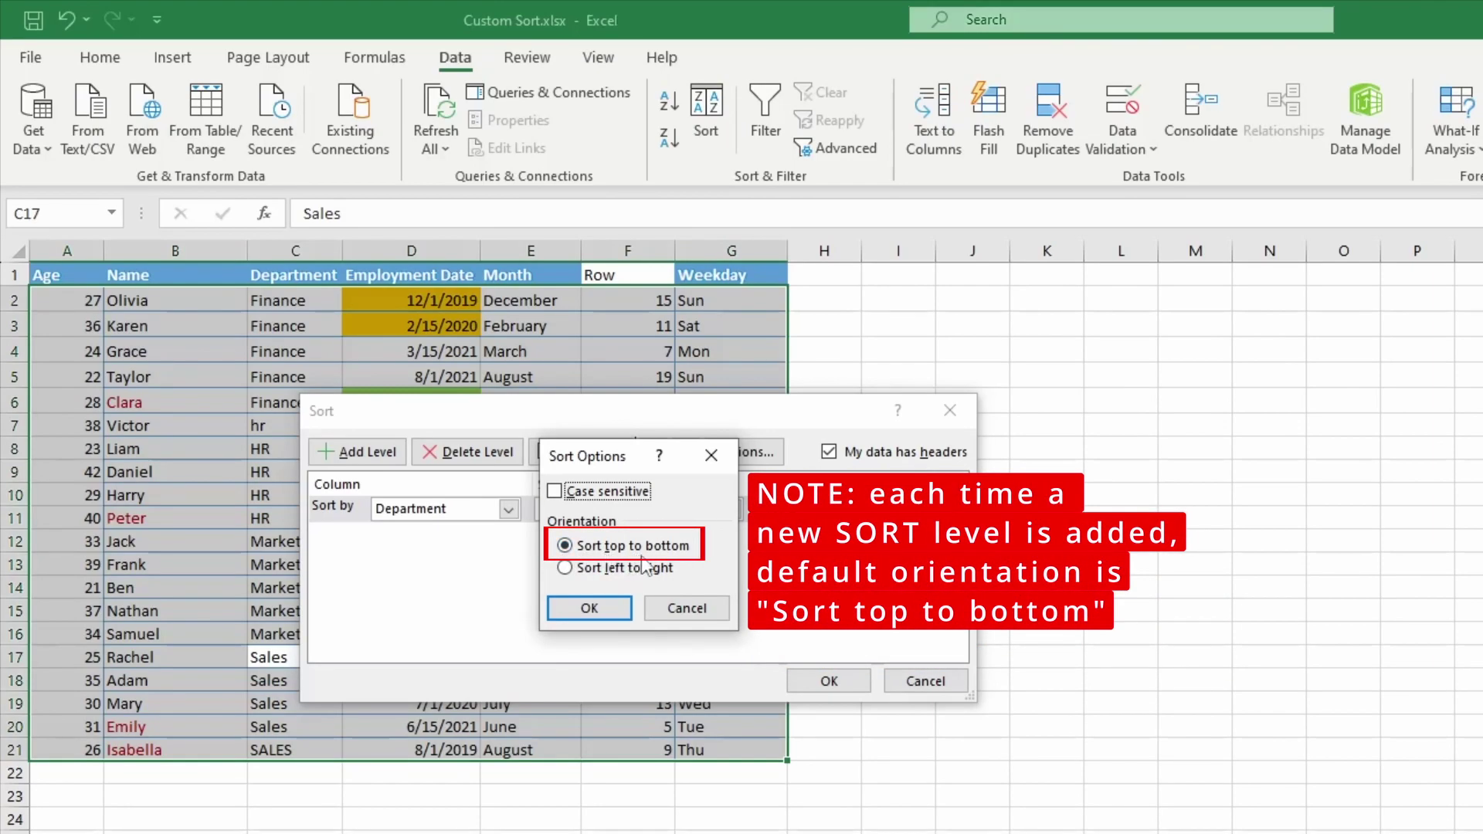
click(687, 608)
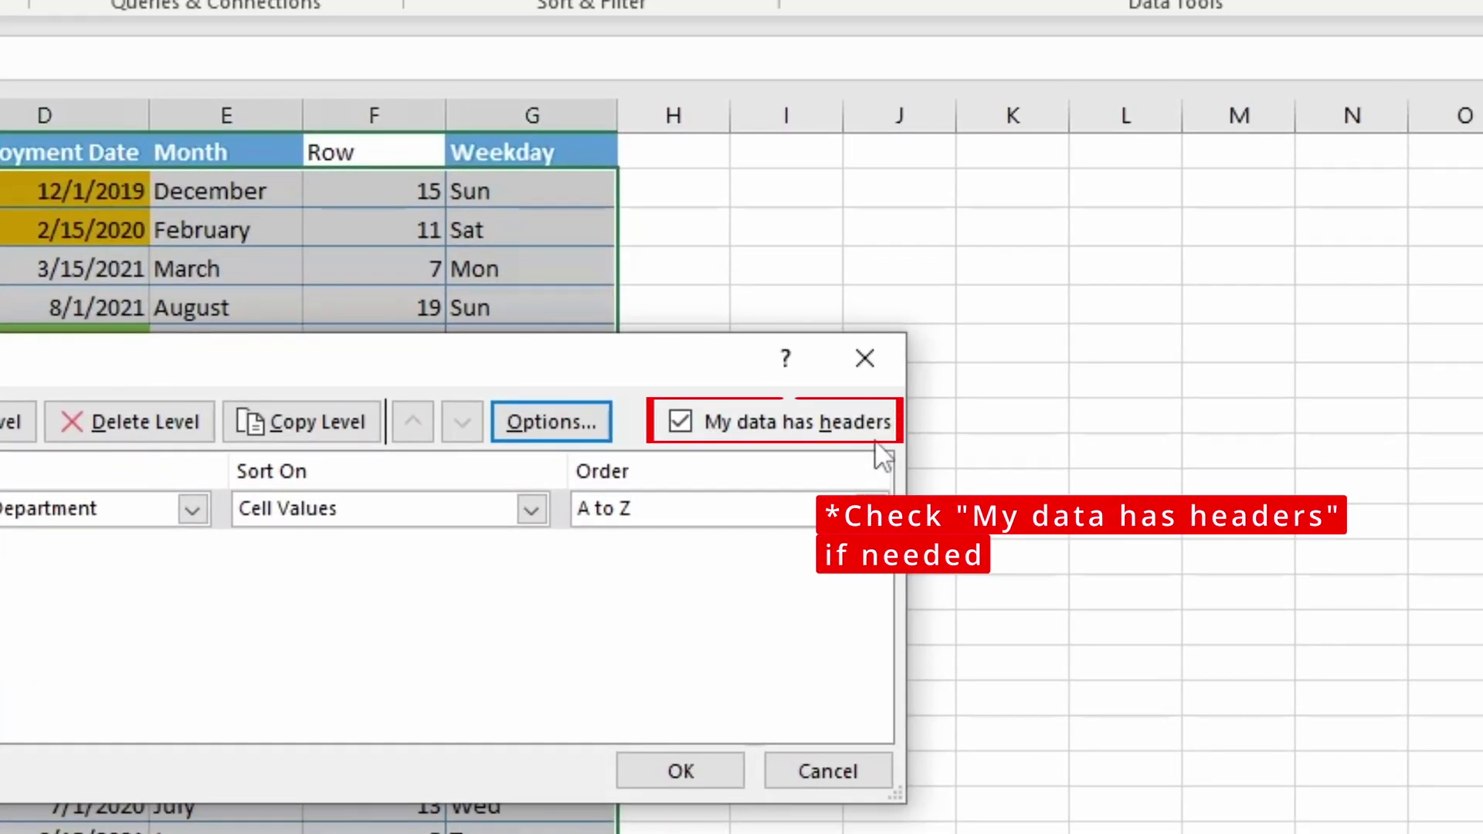
- Turn My data has headers off and back on, checking the Sort by column choices in each state
click(680, 423)
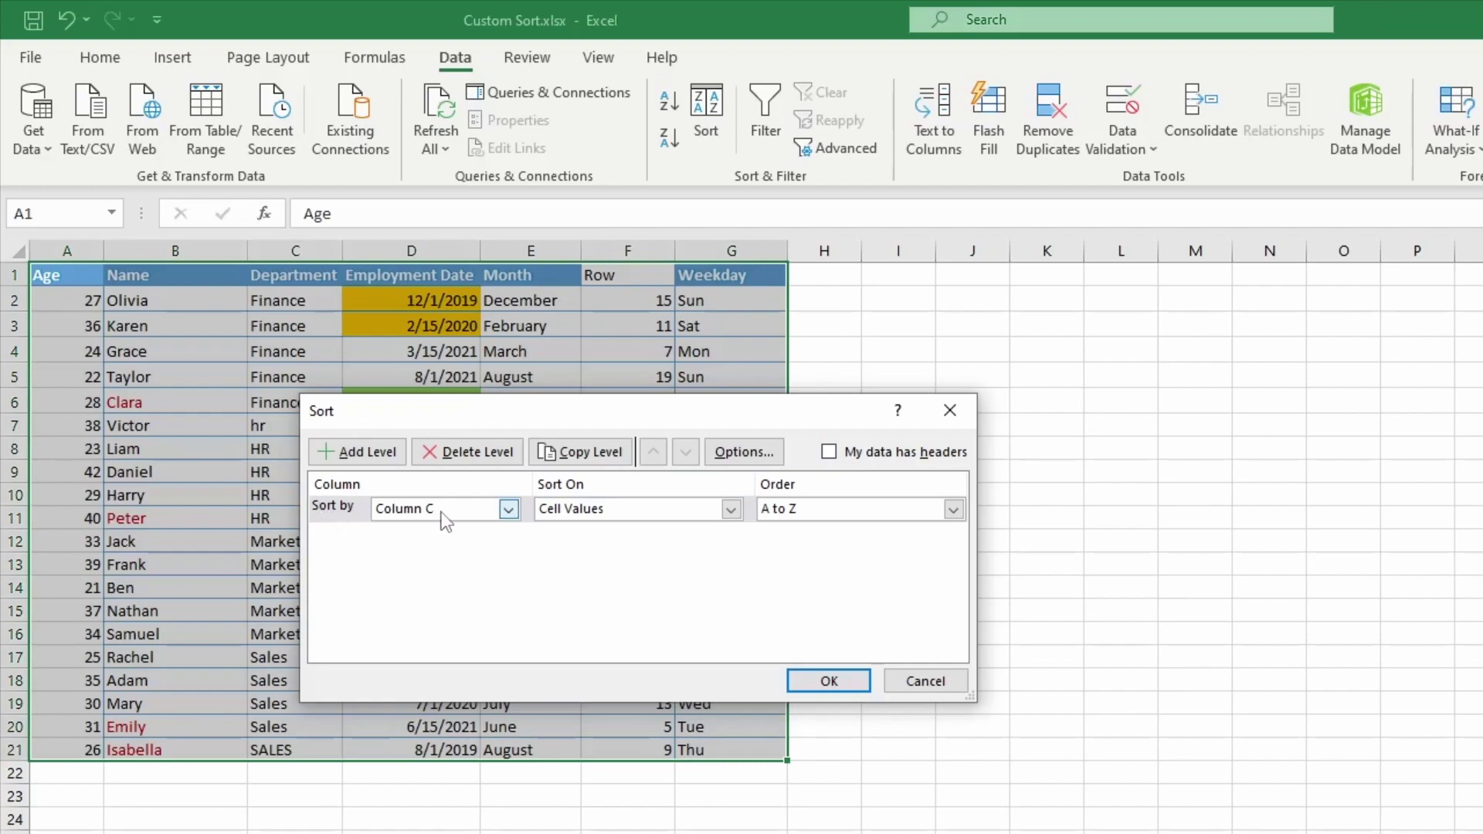
click(507, 510)
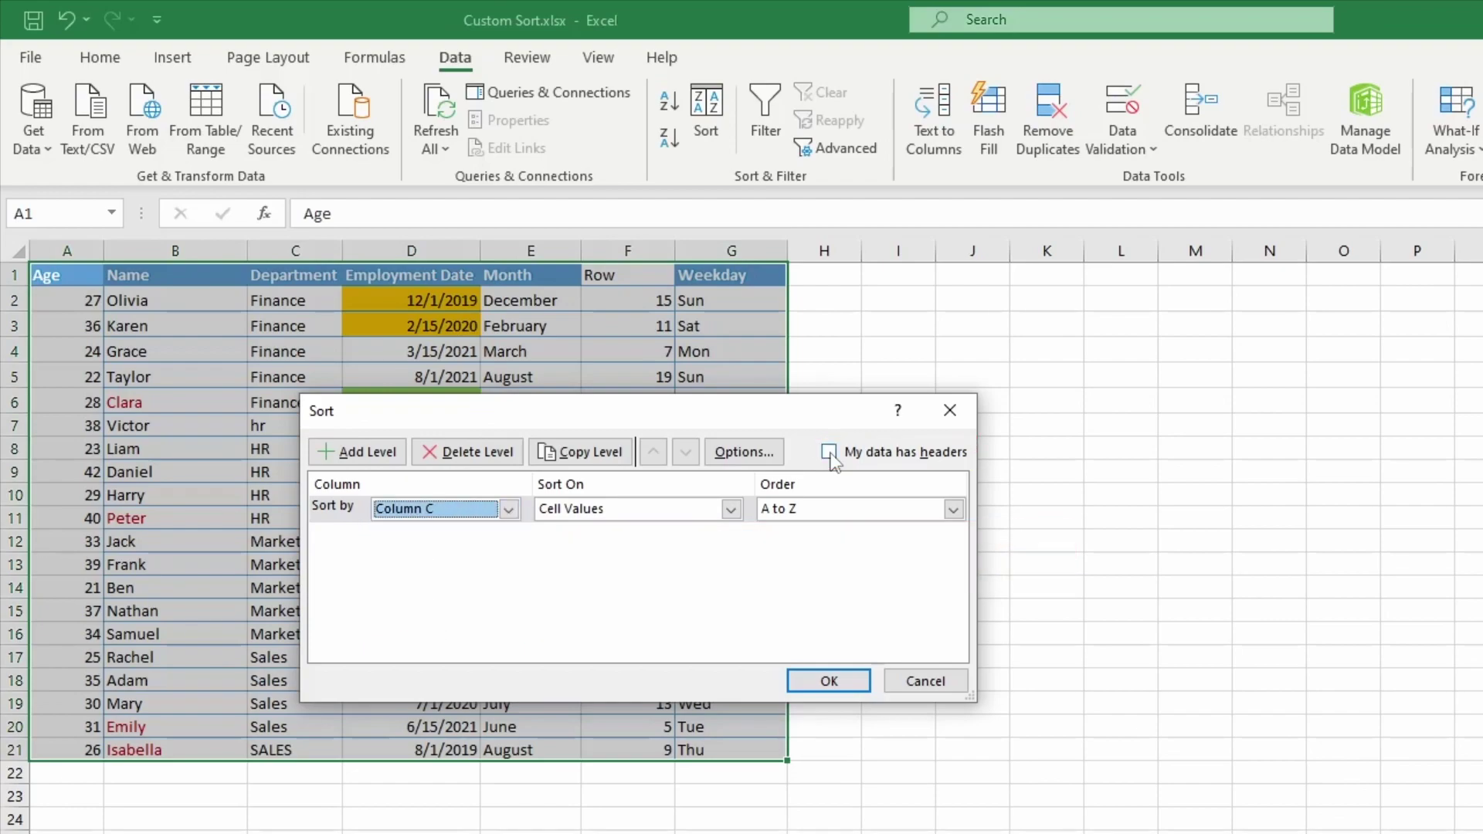
click(828, 452)
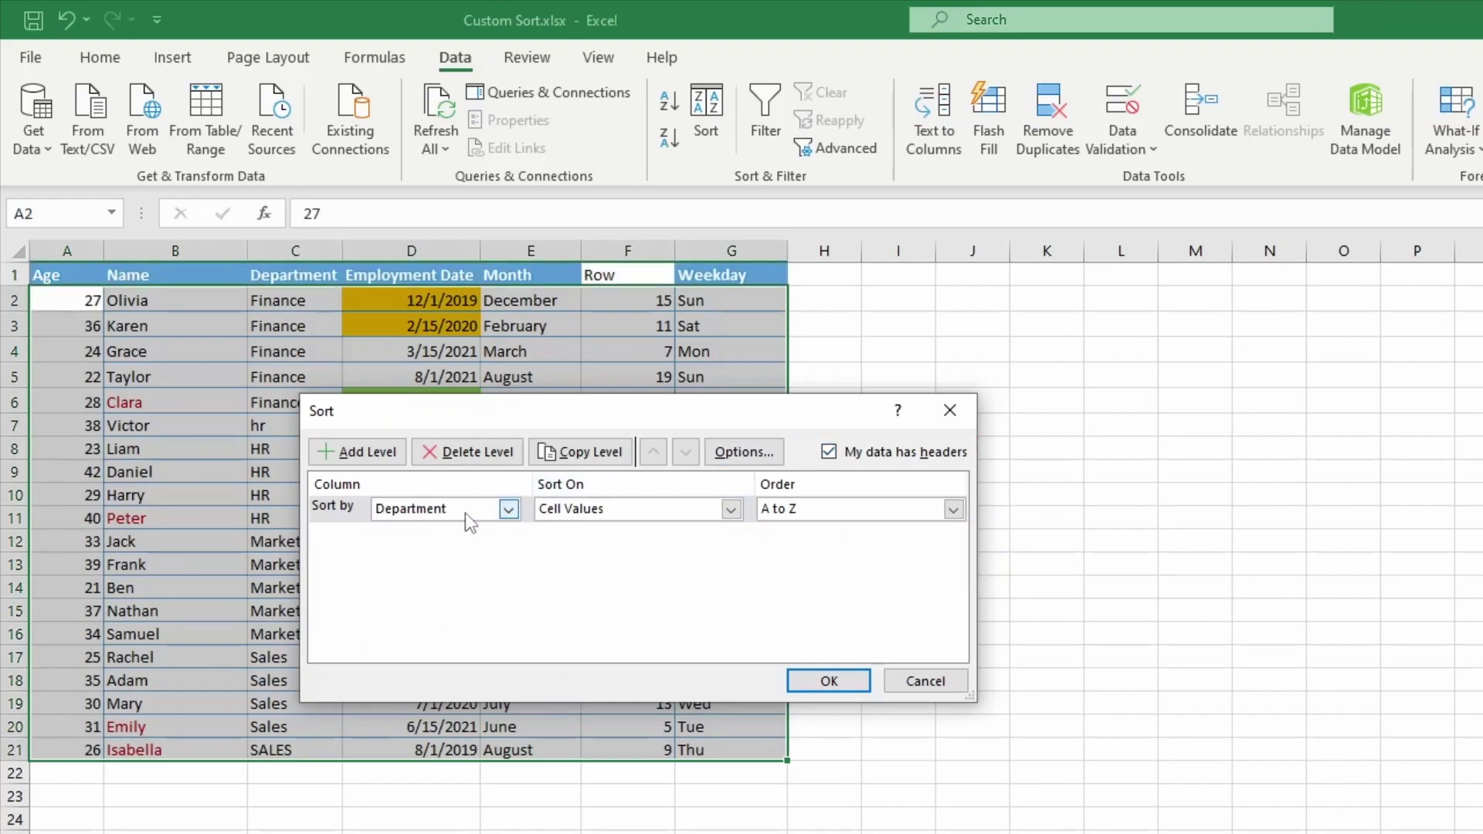
click(508, 510)
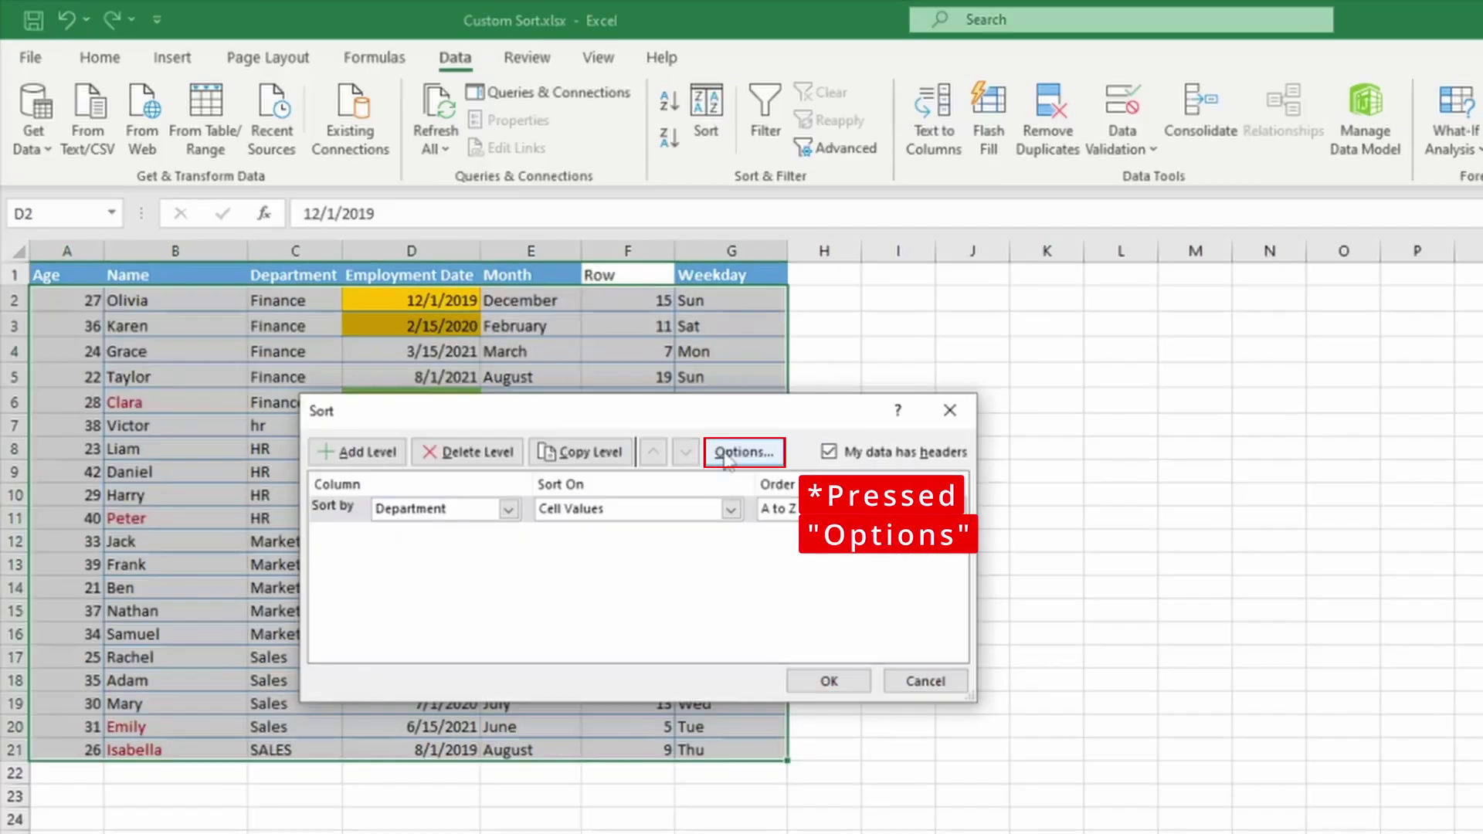
- Switch the sort orientation to Sort left to right and check the row choices for the sort level
click(726, 453)
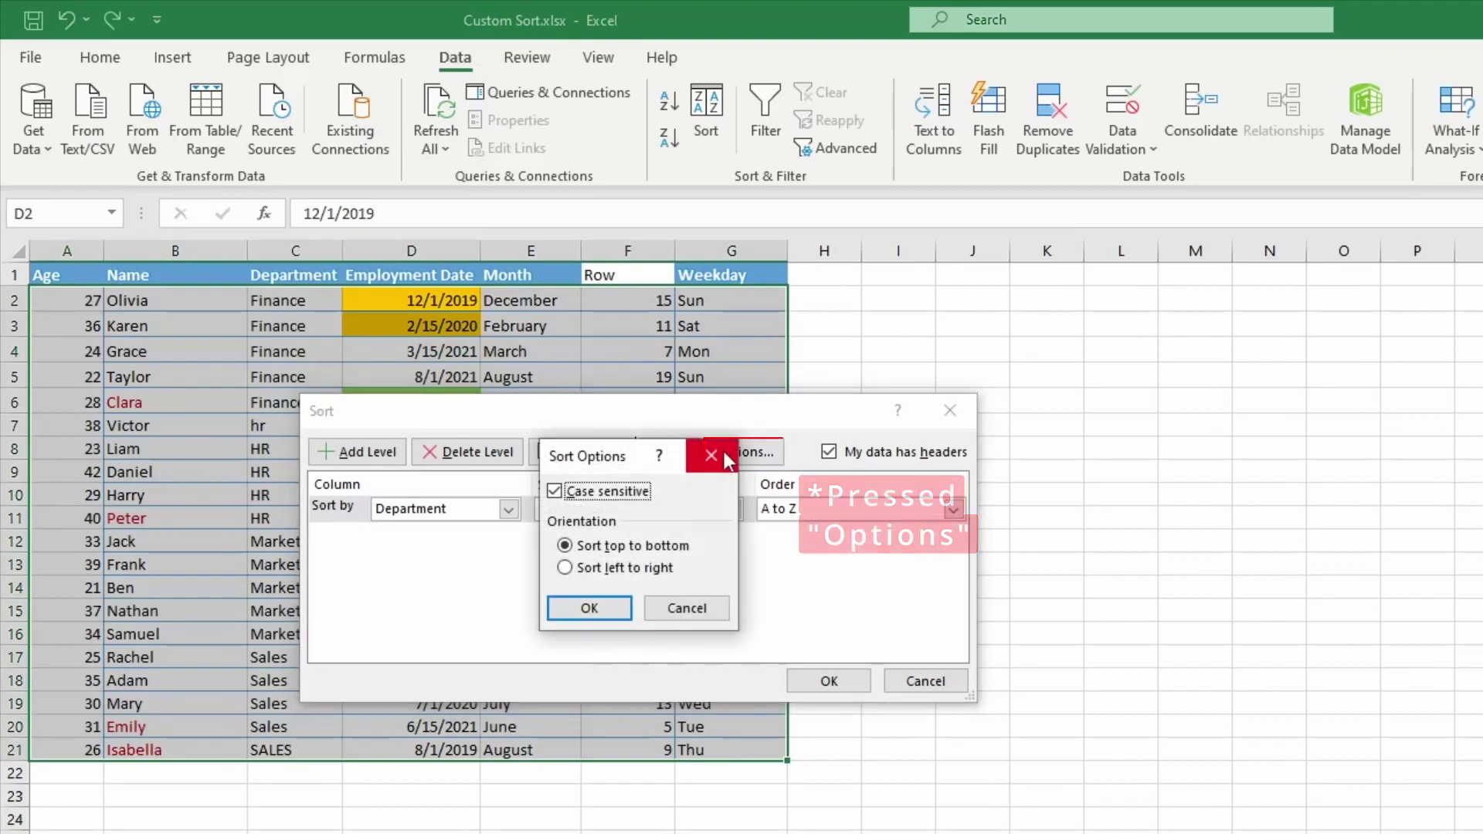
click(564, 568)
click(586, 608)
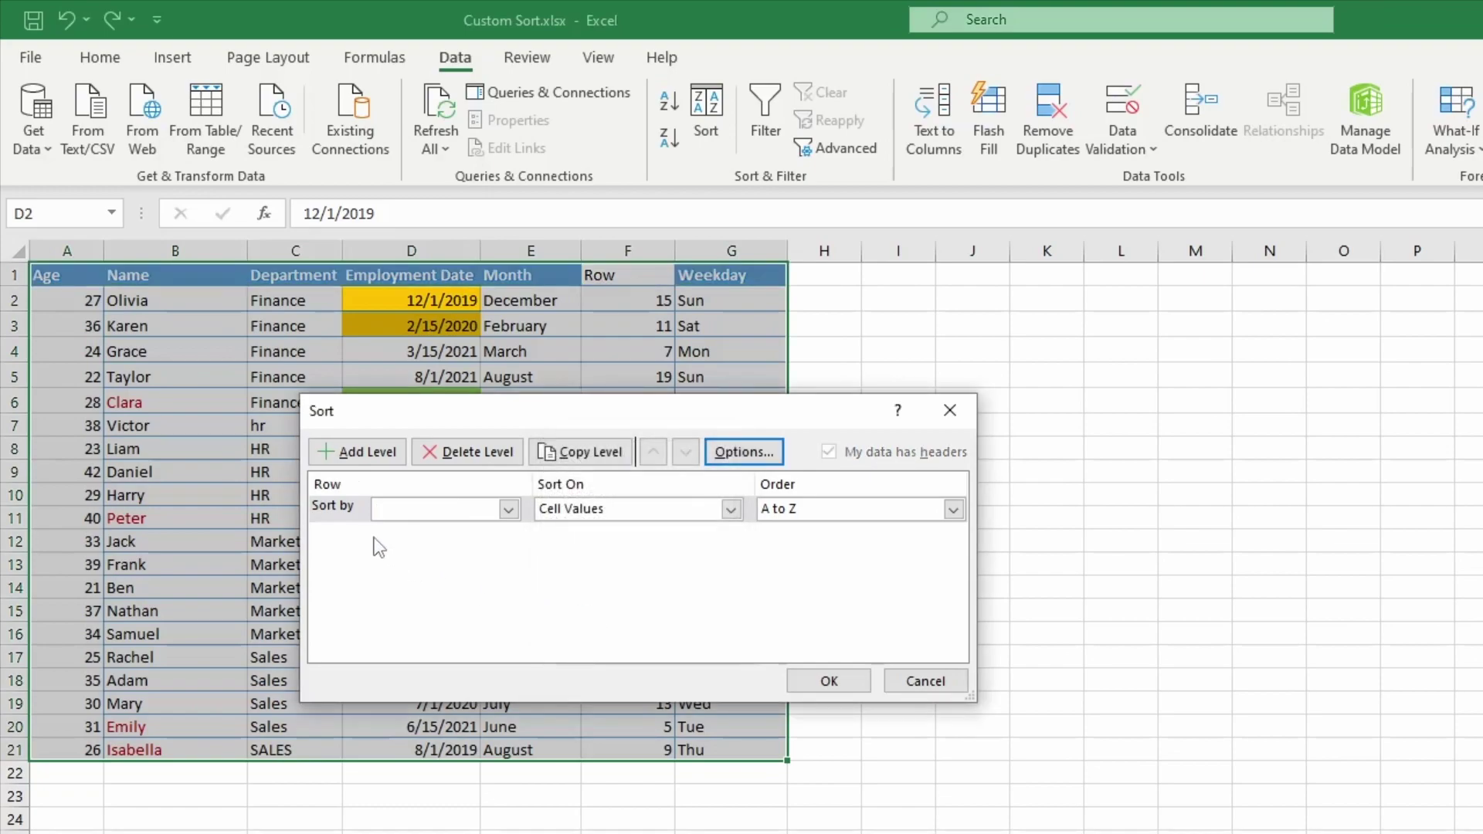
click(460, 510)
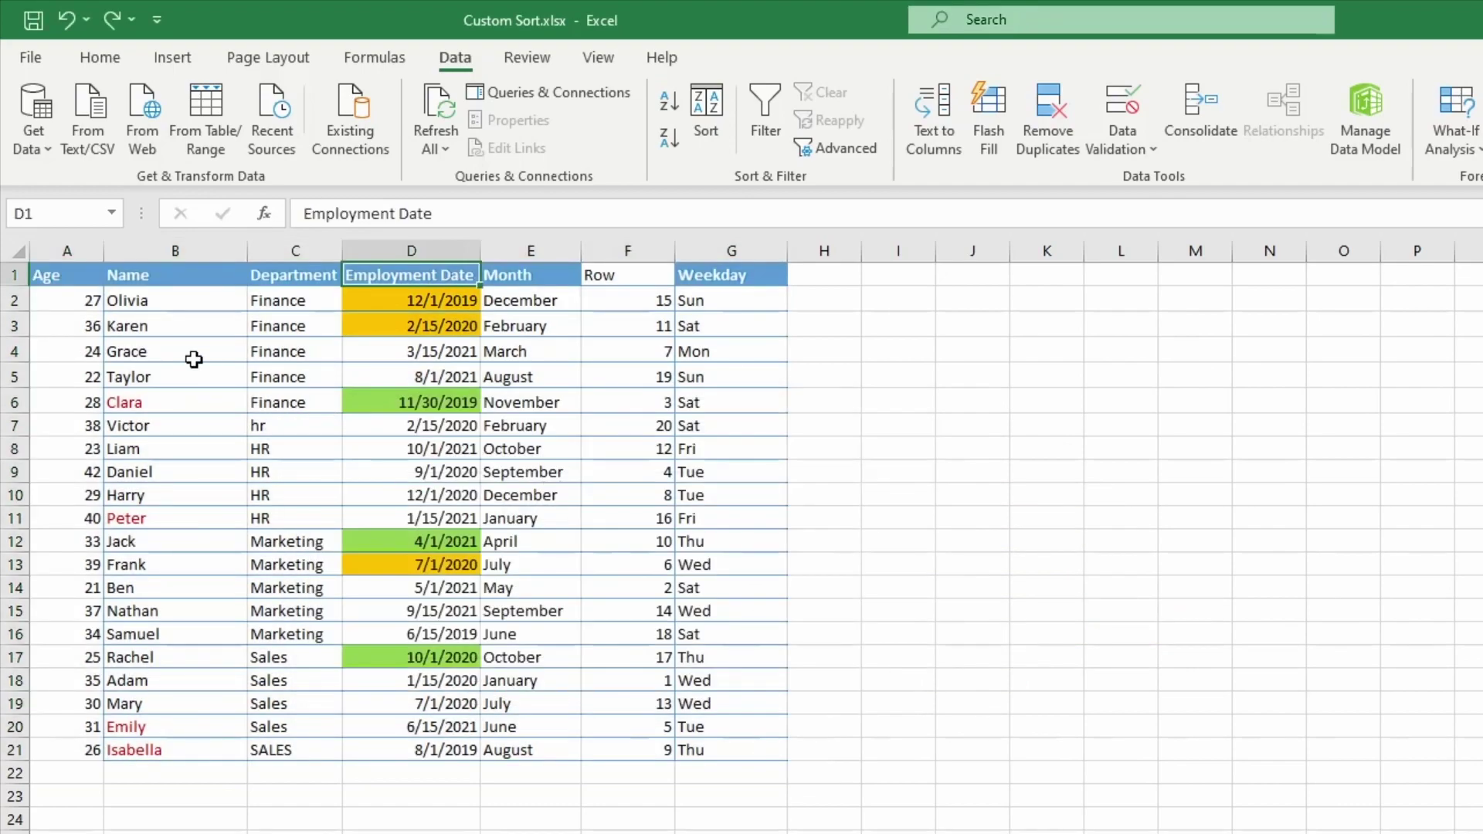
- Copy the entire employee table and paste it transposed at cell J1
drag(46, 275, 723, 741)
click(174, 417)
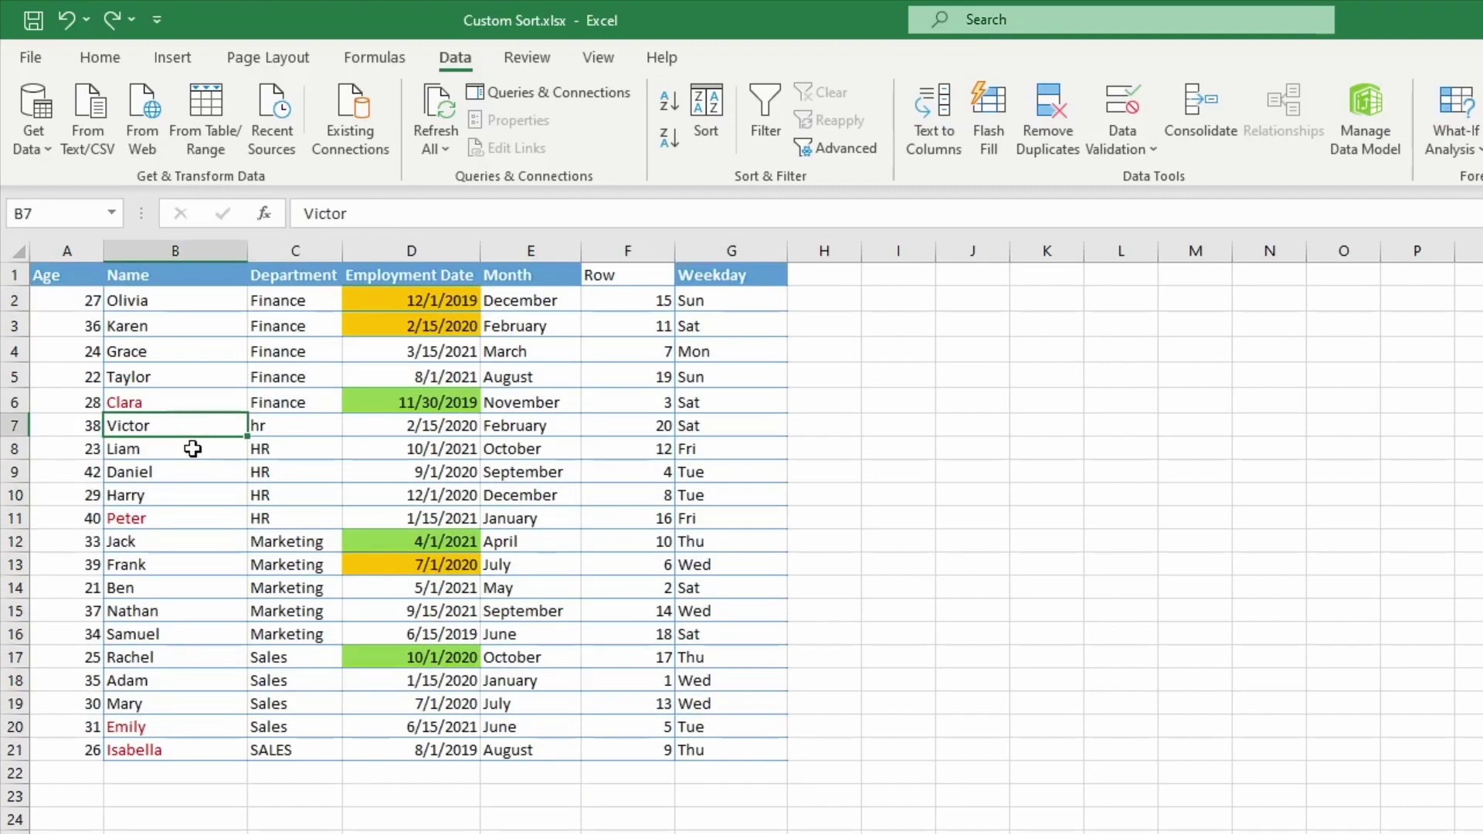
key(ctrl+a)
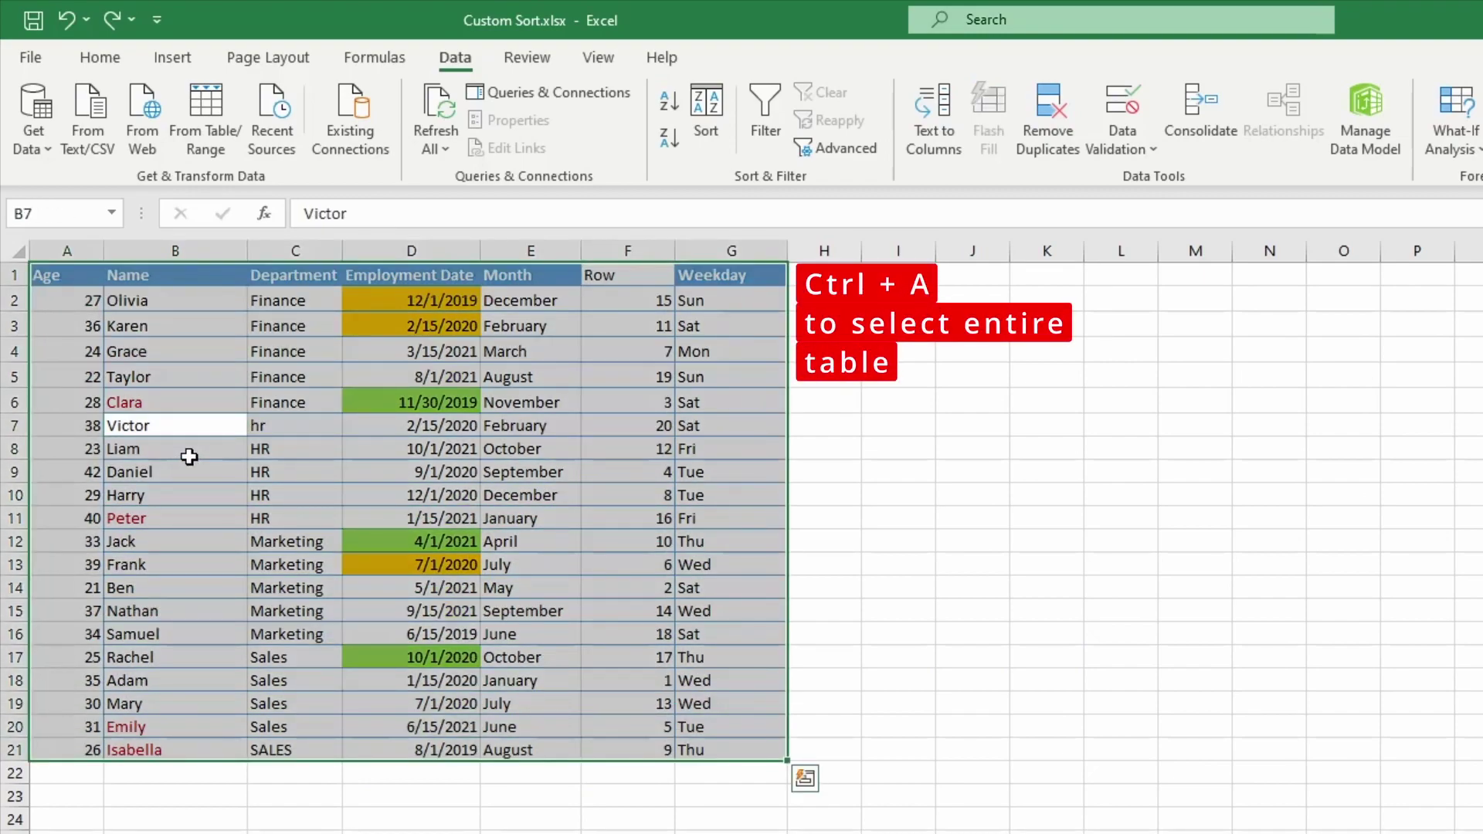
key(ctrl+c)
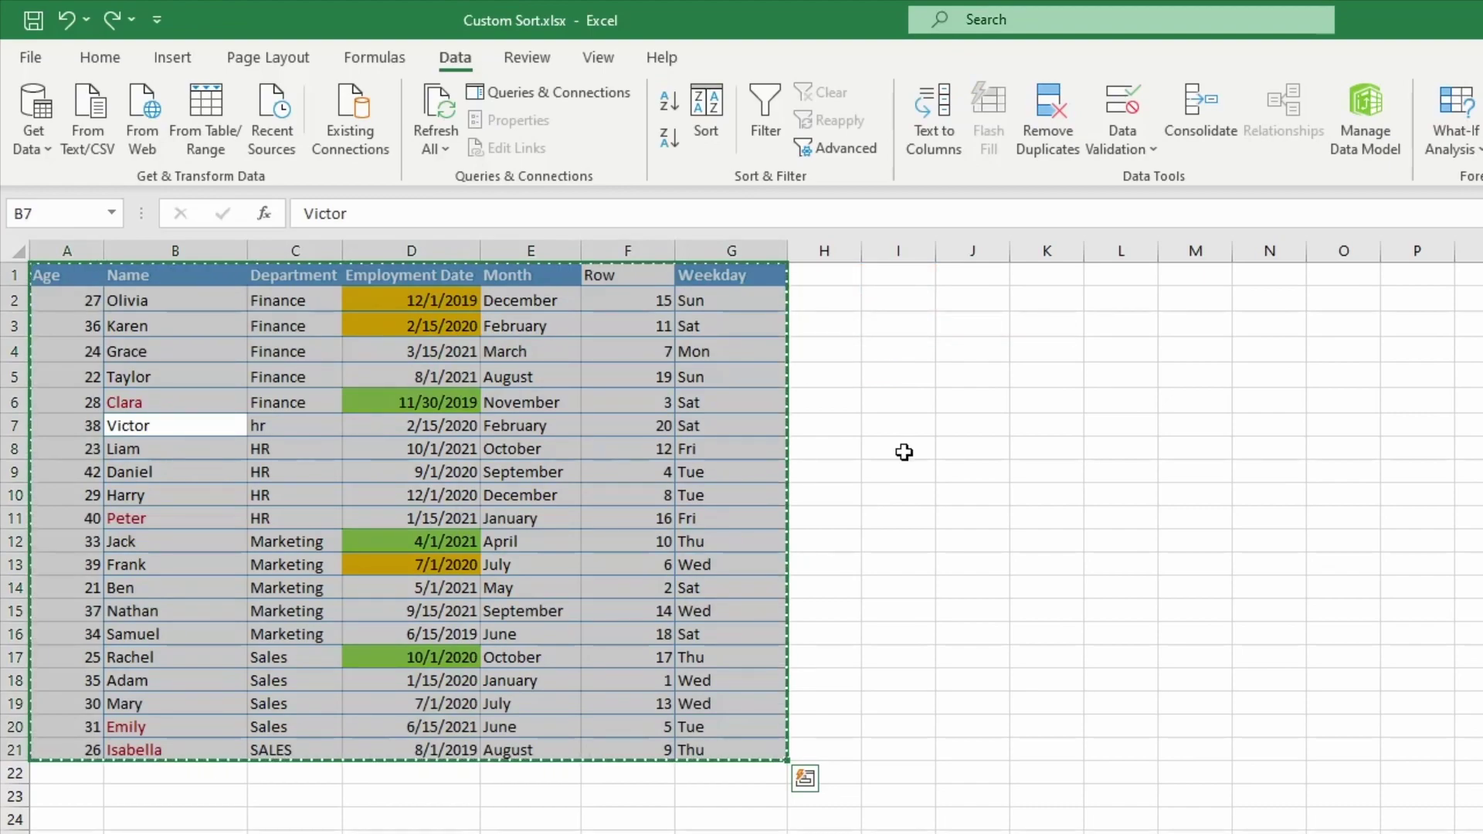
right_click(958, 276)
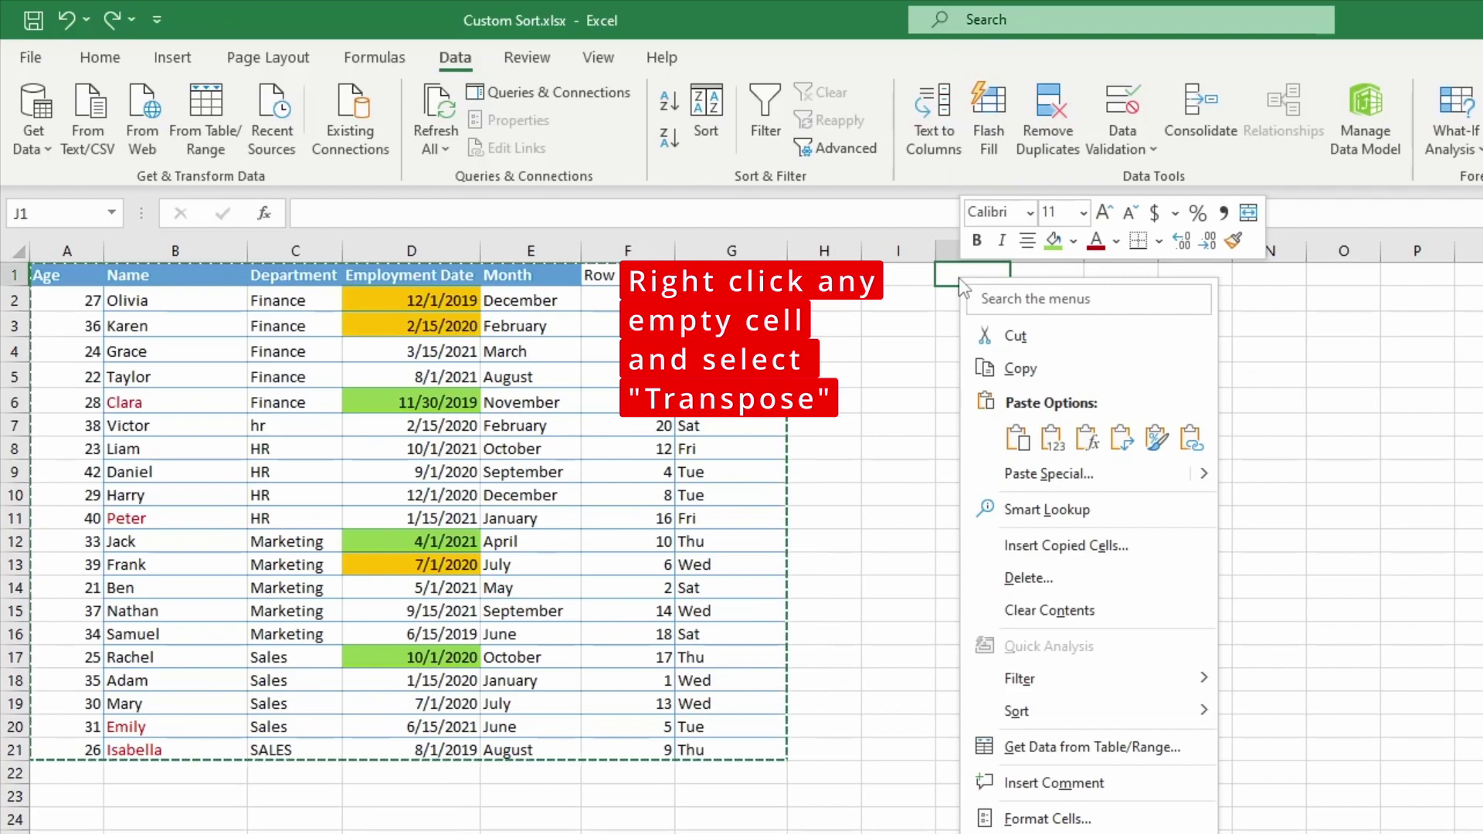
click(1121, 438)
- Select cells J1 to J7 to examine the headers of the transposed table
drag(972, 275, 981, 384)
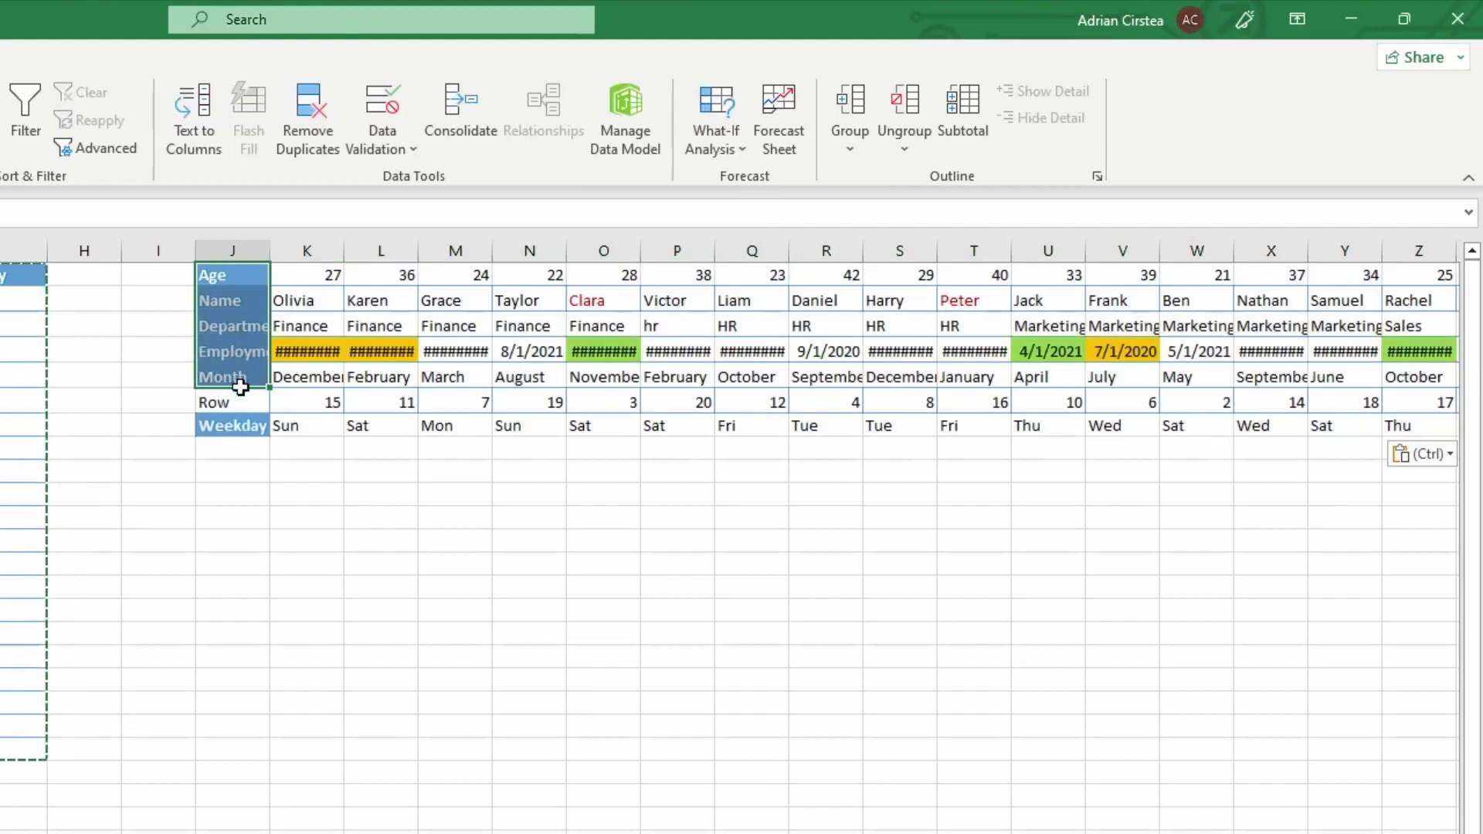
drag(241, 384, 244, 421)
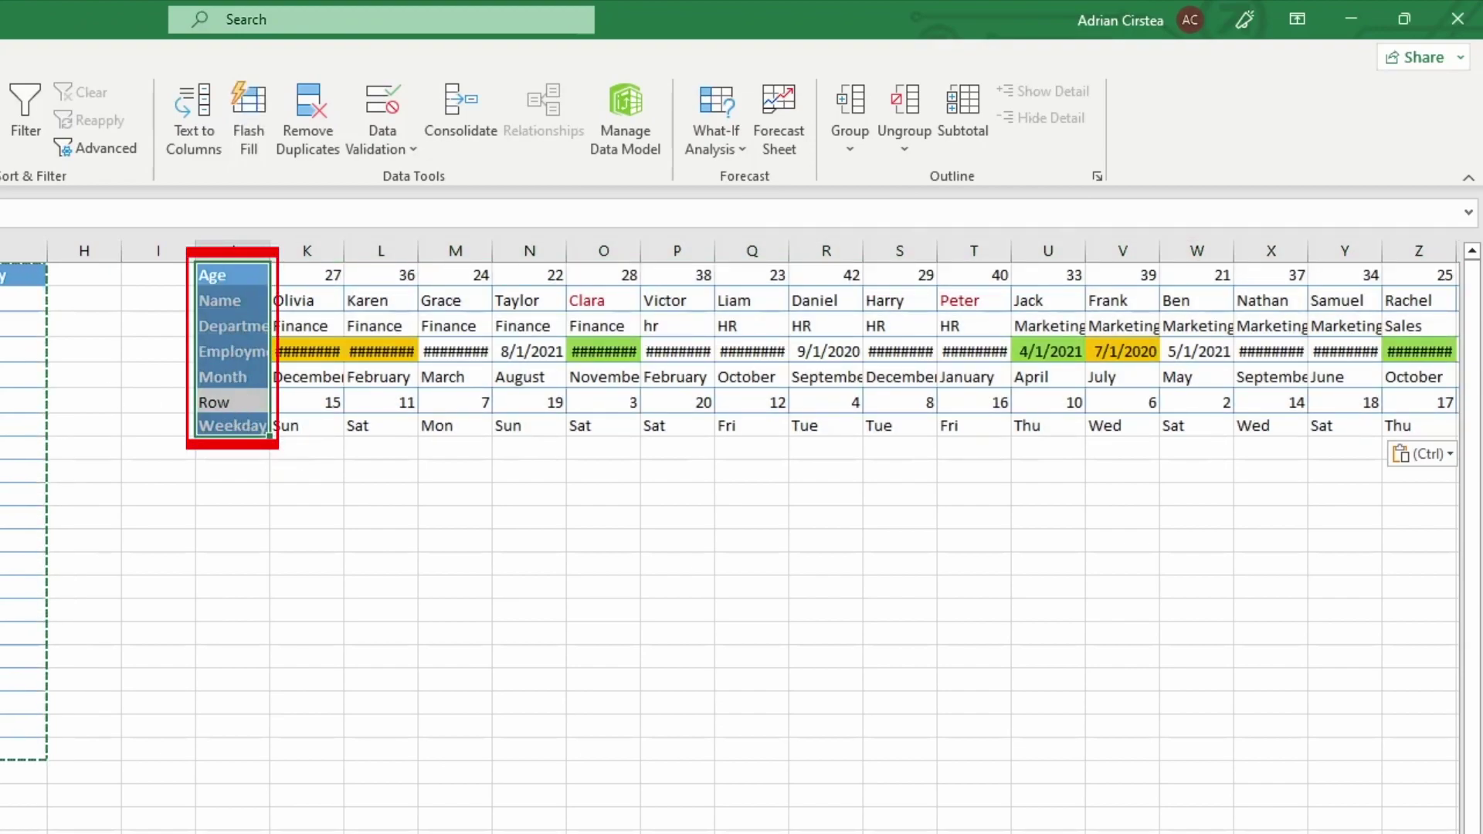
drag(219, 267, 224, 425)
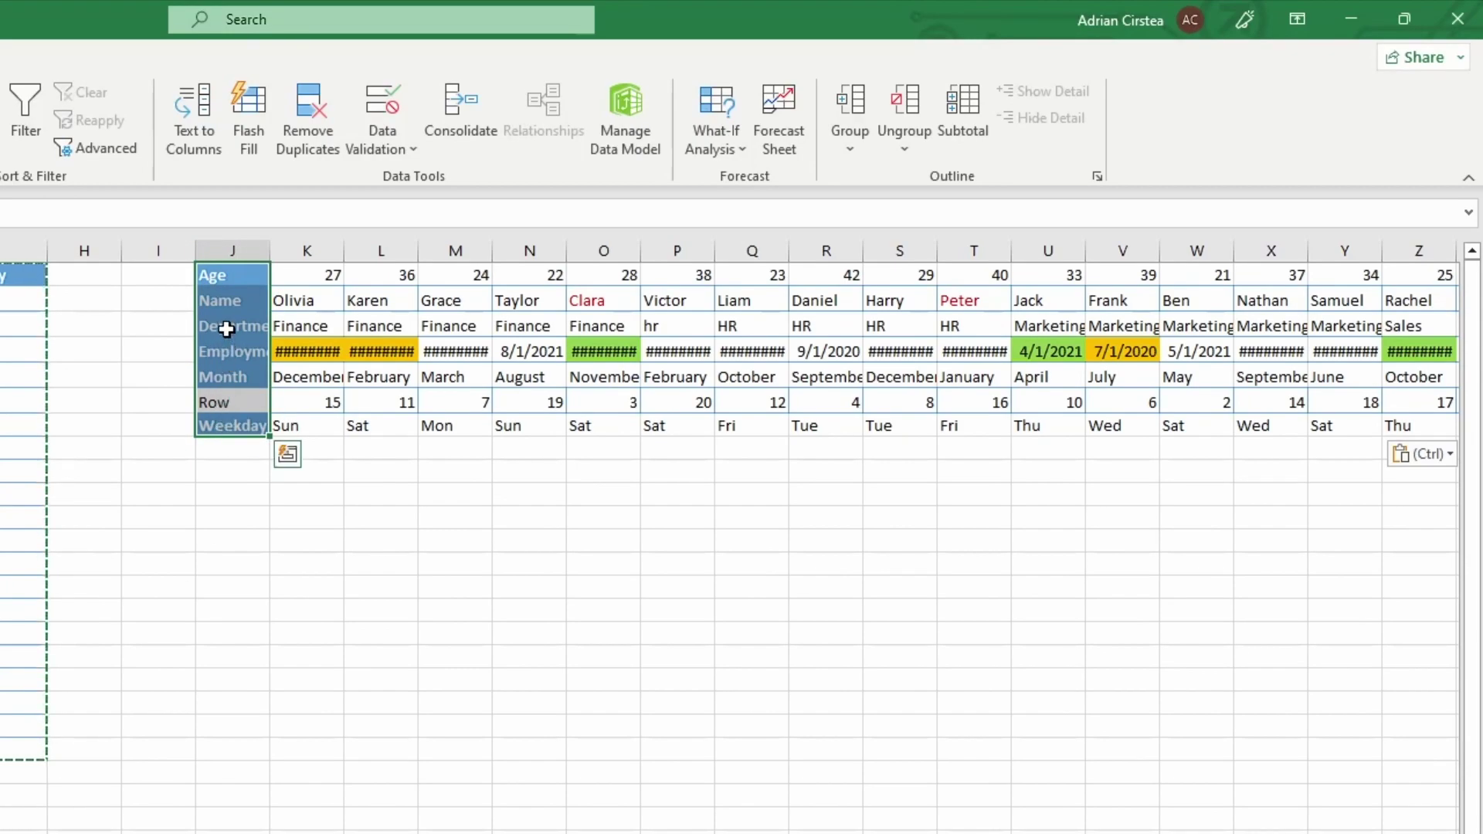
click(220, 279)
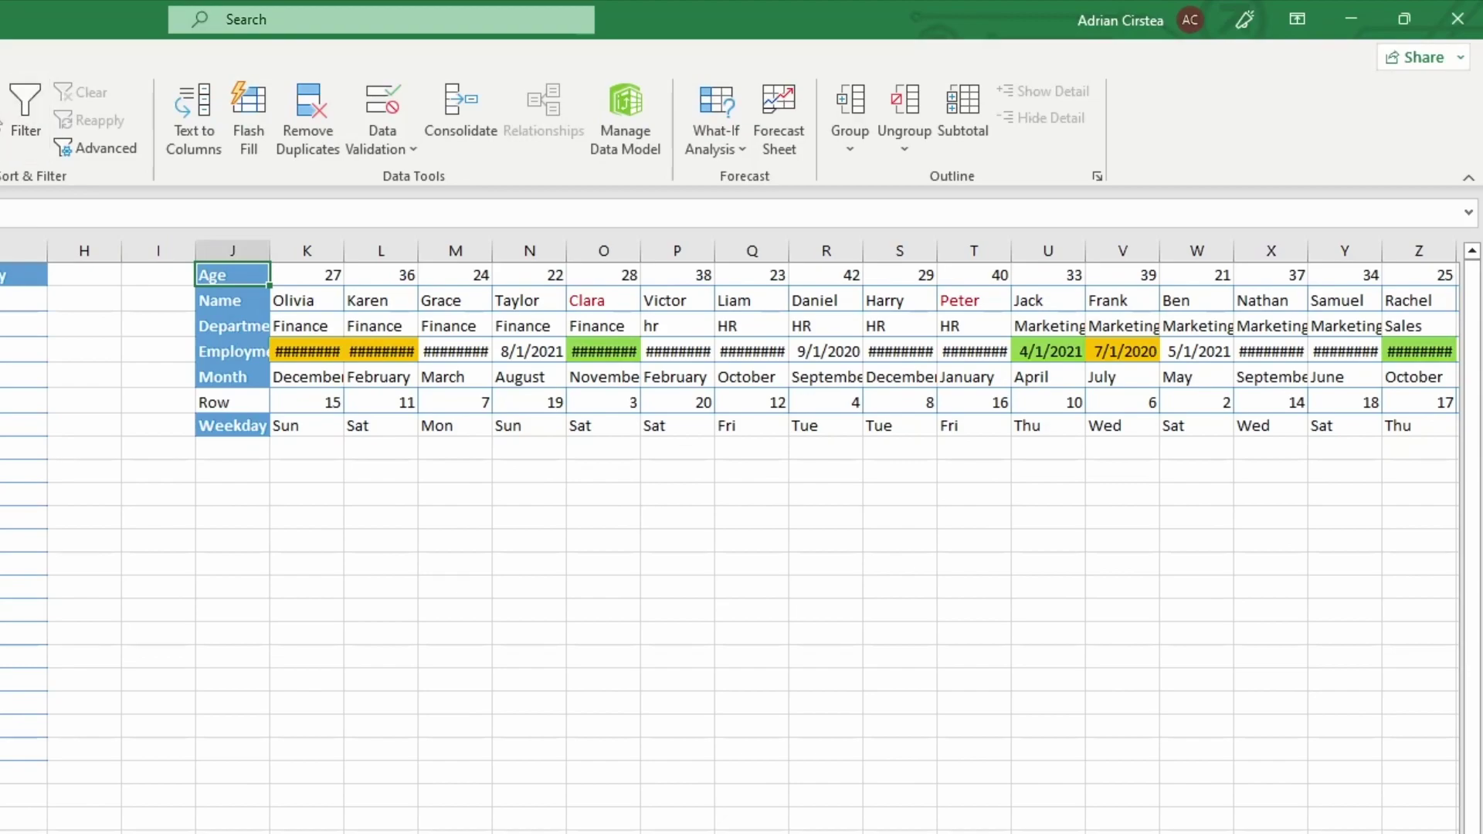
- Set the transposed table's sort orientation to Sort left to right and open the row choices for its sort level
click(241, 300)
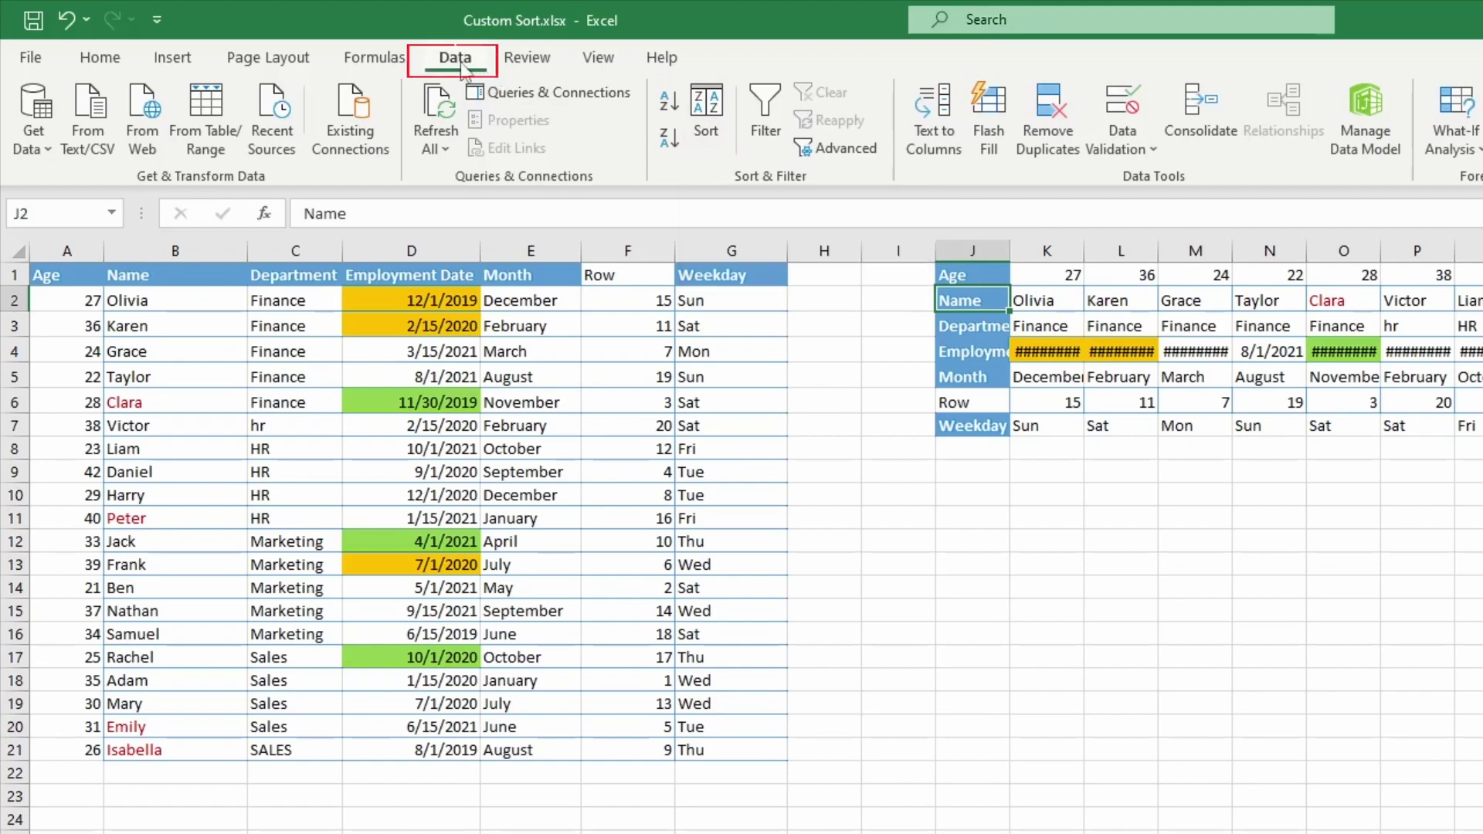
click(705, 115)
click(769, 454)
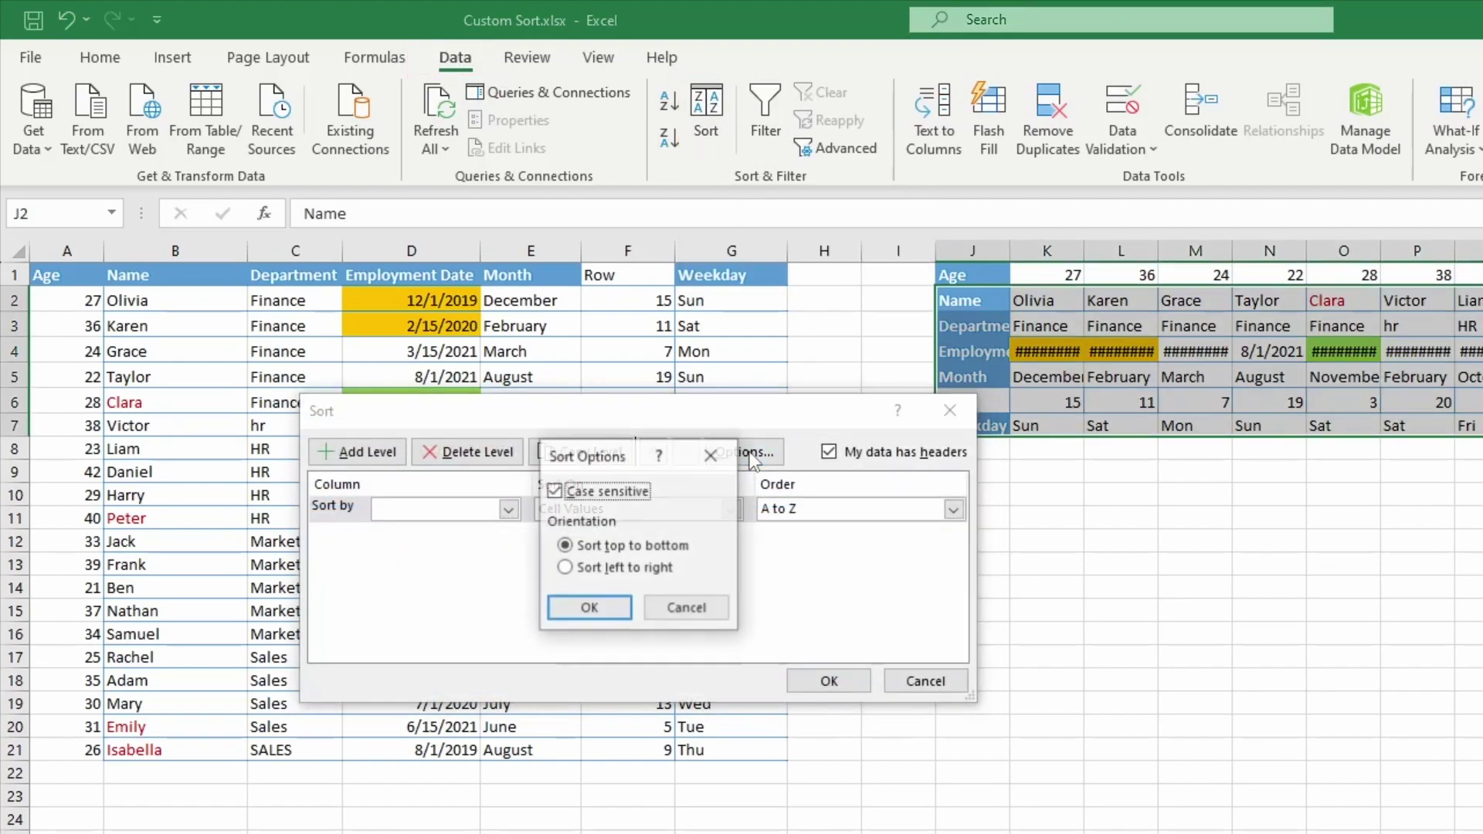
click(565, 569)
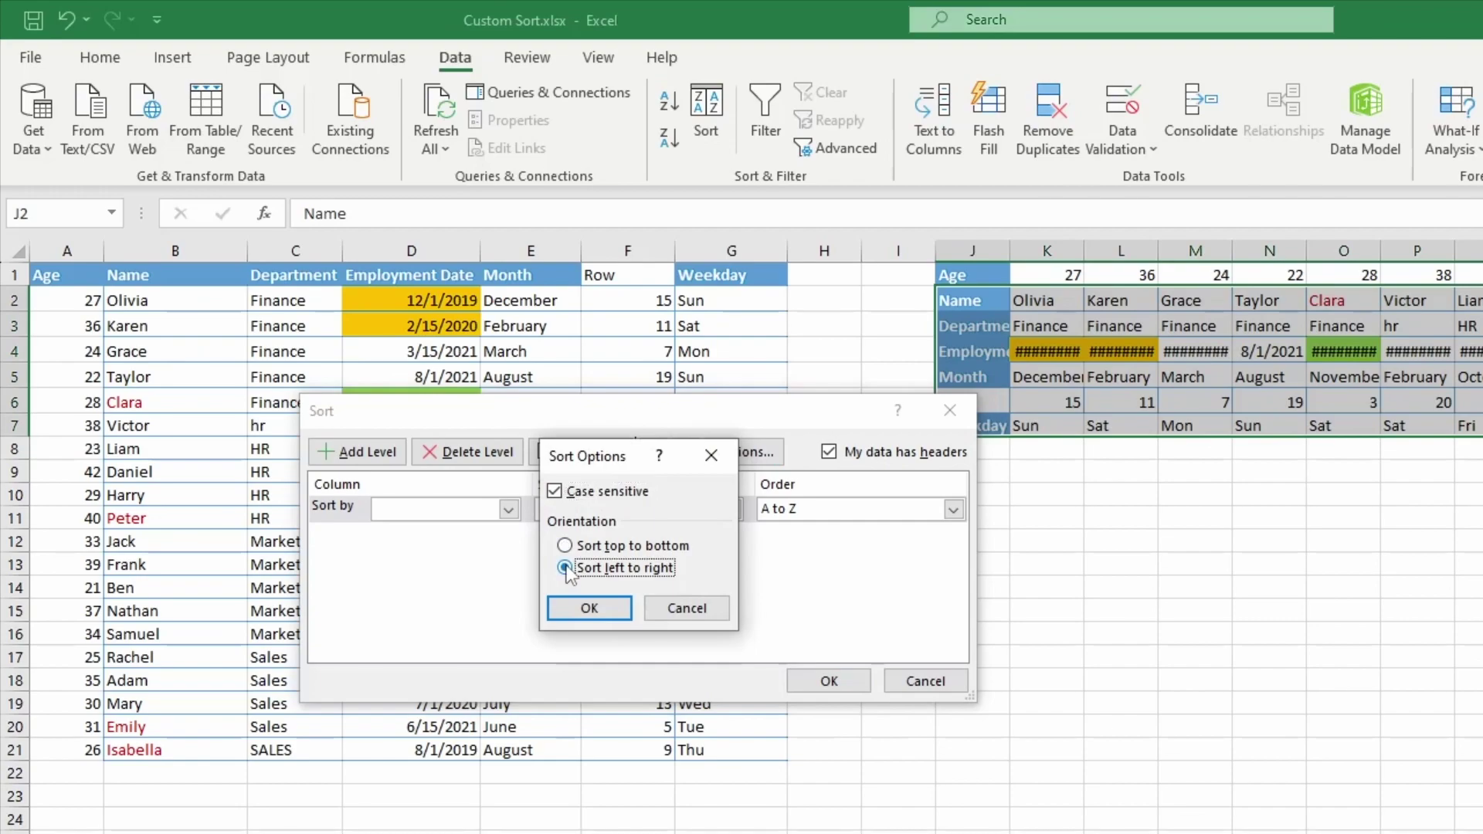
click(571, 618)
click(509, 510)
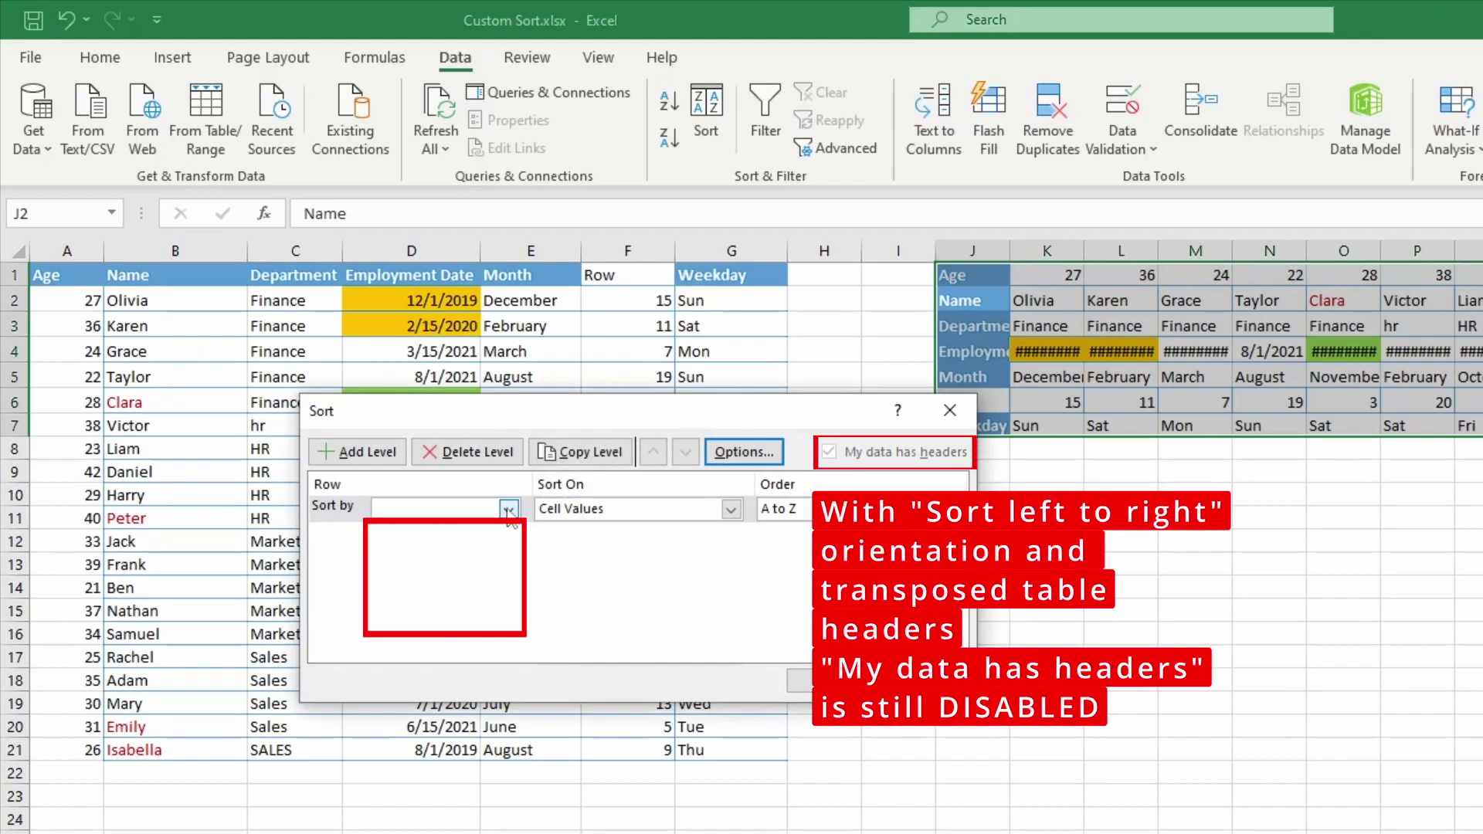